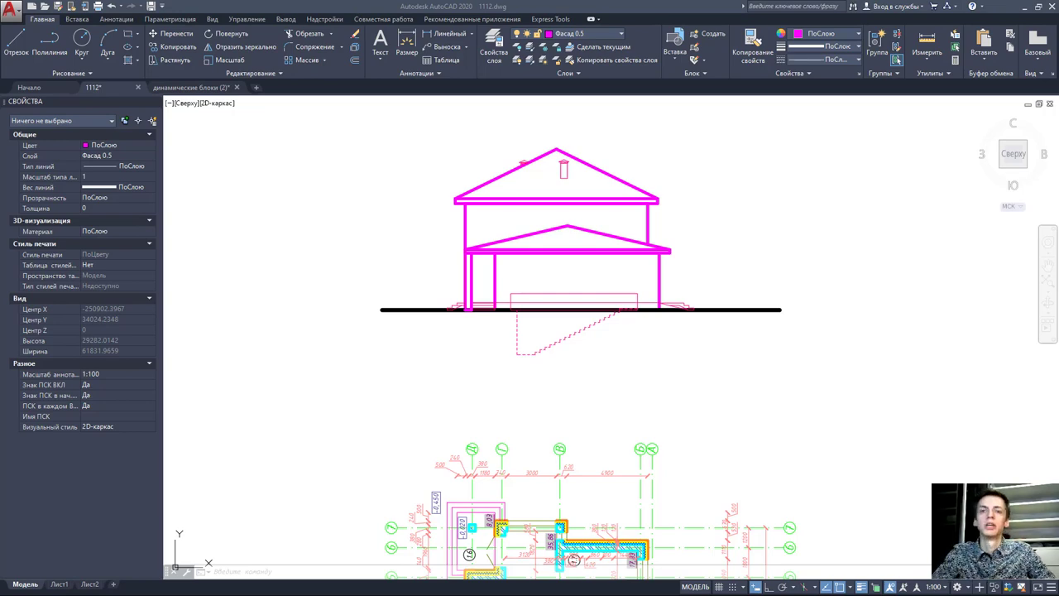
Step: Zoom and pan across the house sheets to close in on the first elevation's roof and chimney
scroll(638, 430, "down", 3)
scroll(744, 408, "down", 4)
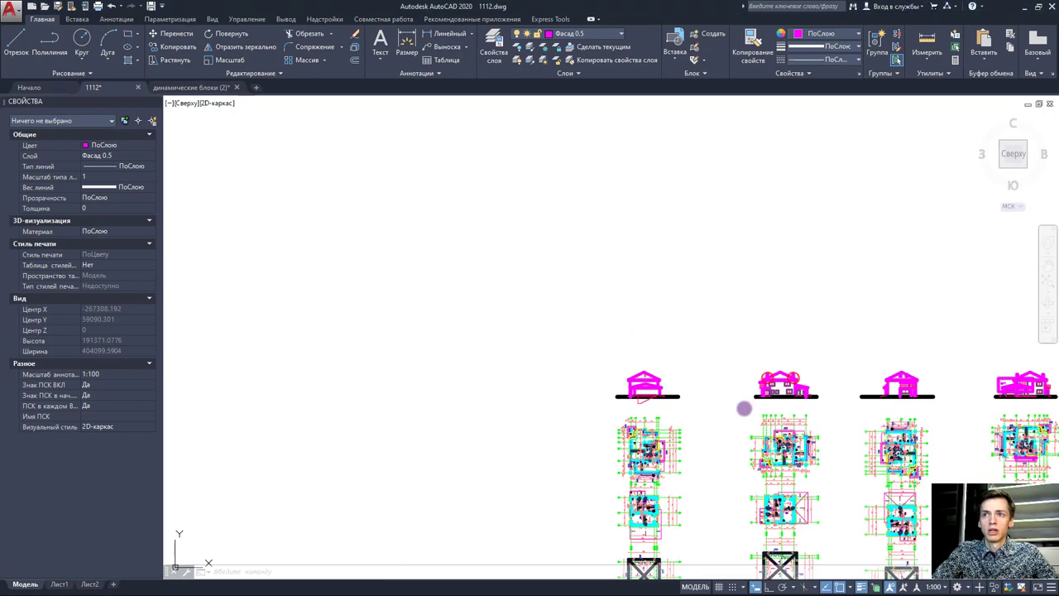
scroll(782, 414, "up", 4)
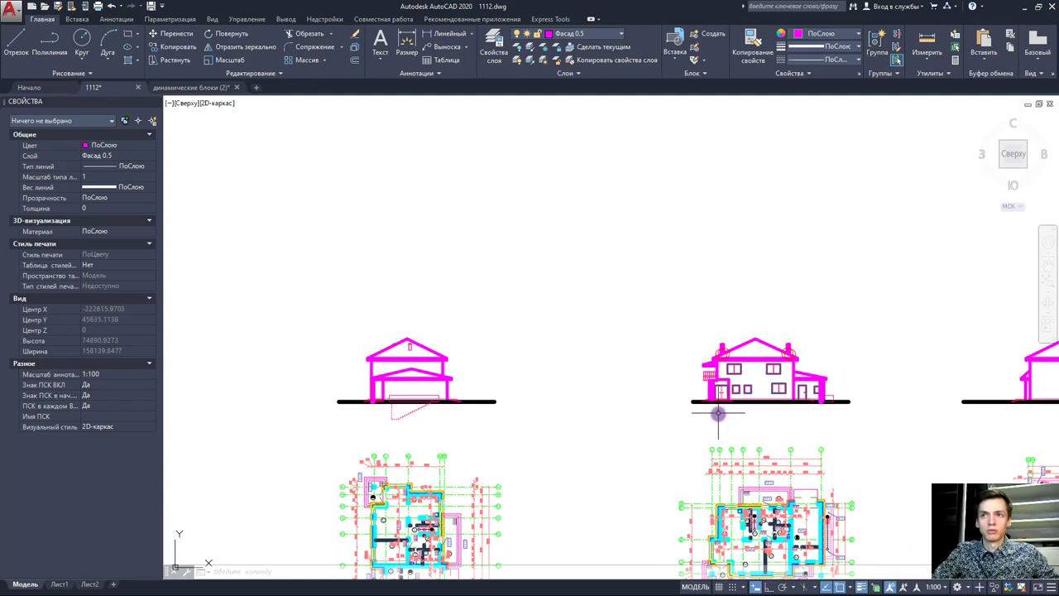
scroll(600, 385, "down", 6)
middle_click_drag(977, 399, 812, 385)
scroll(812, 384, "up", 3)
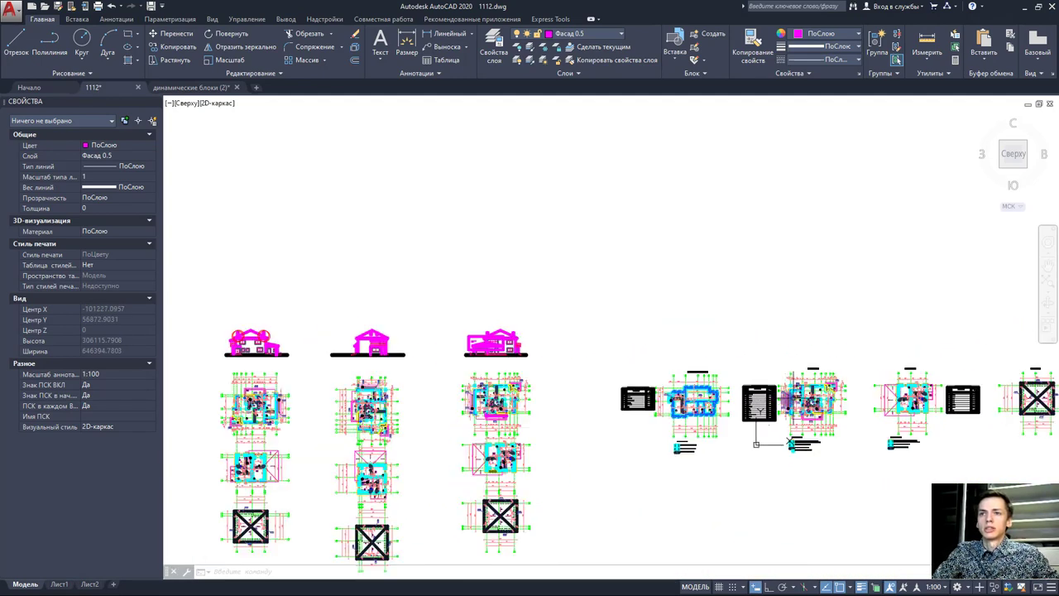
middle_click_drag(755, 444, 421, 432)
scroll(421, 429, "up", 3)
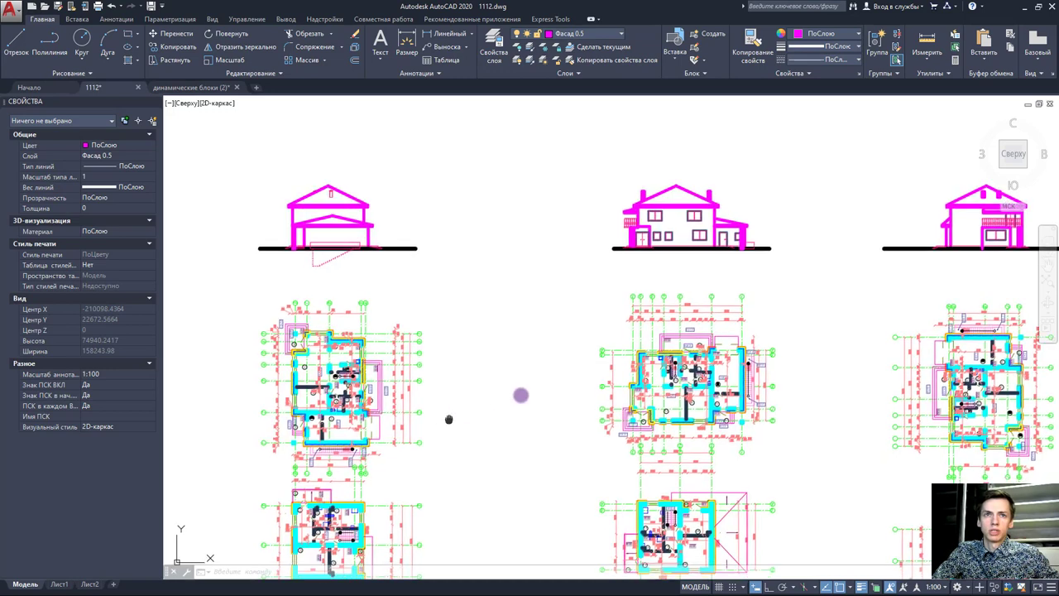
scroll(563, 356, "down", 3)
scroll(719, 397, "down", 4)
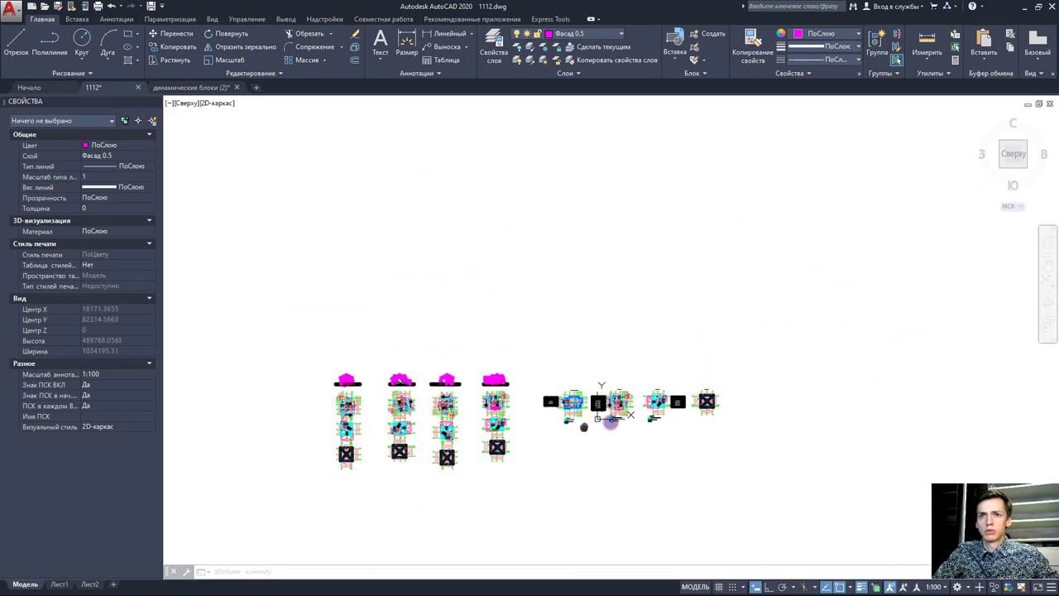
middle_click_drag(414, 410, 605, 365)
scroll(517, 315, "up", 5)
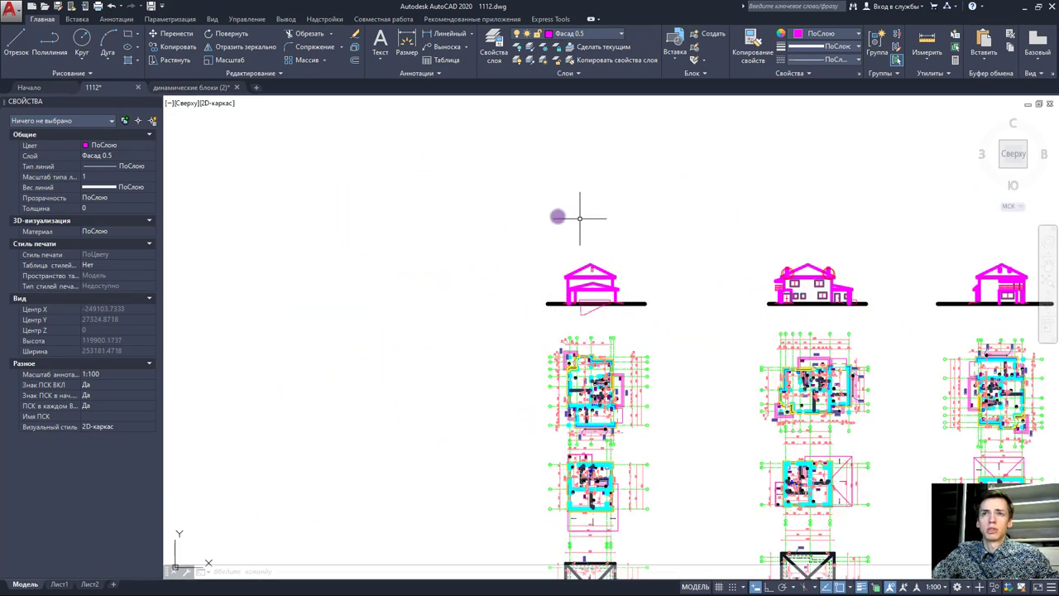
scroll(565, 310, "up", 2)
scroll(559, 307, "up", 5)
Step: Move the chimney outline and its top line onto the Фасад 0.5 layer
scroll(571, 303, "up", 2)
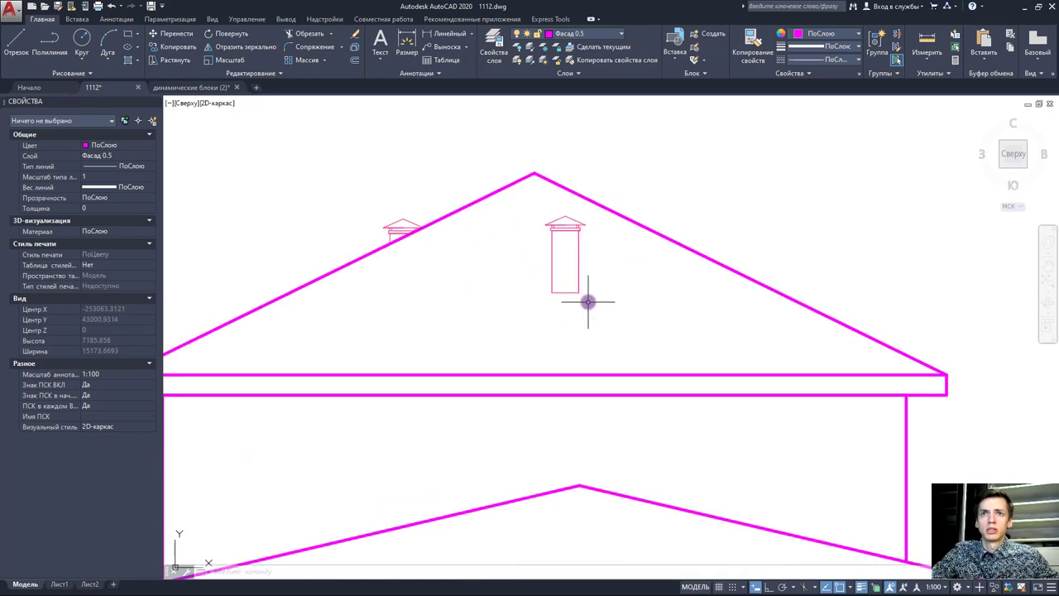
left_click(589, 302)
left_click(528, 257)
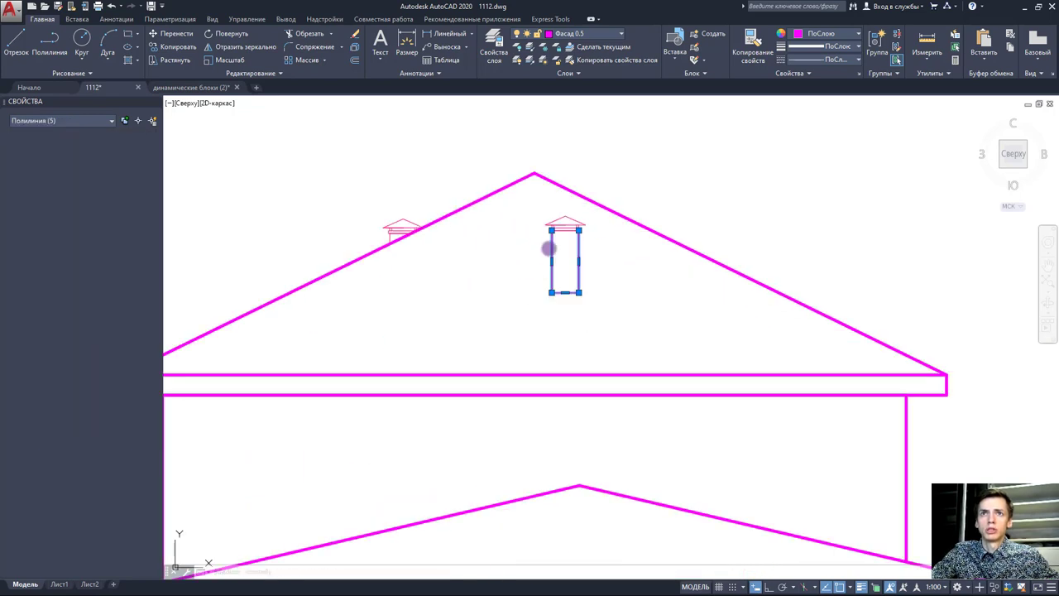
scroll(548, 248, "up", 3)
scroll(544, 253, "up", 4)
left_click(524, 216)
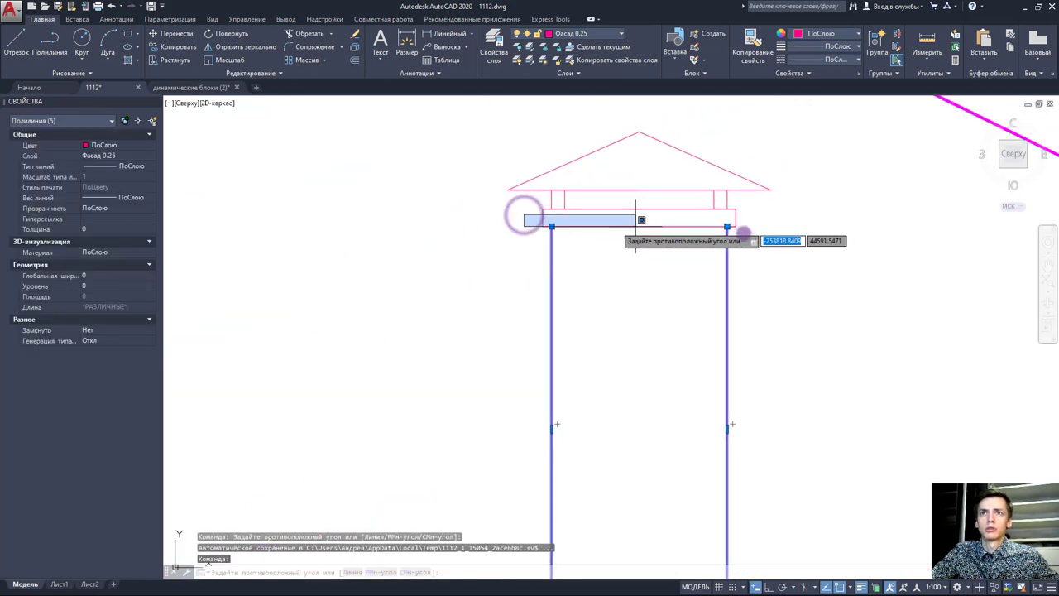
left_click(636, 225)
left_click(616, 35)
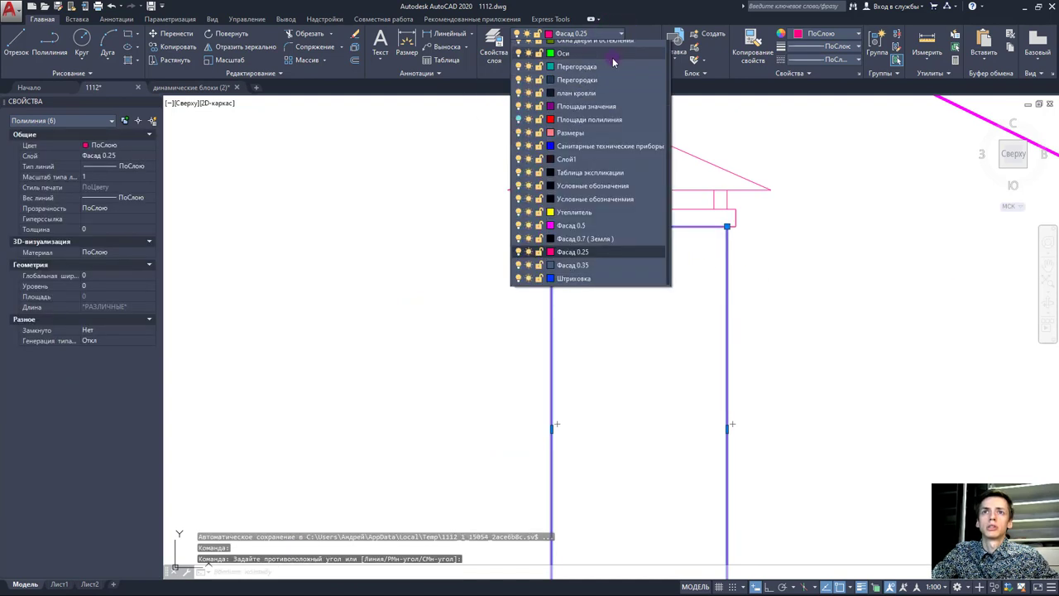
left_click(593, 377)
key("Escape")
Step: Move the remaining thin chimney lines onto Фасад 0.5 as well
scroll(579, 306, "down", 5)
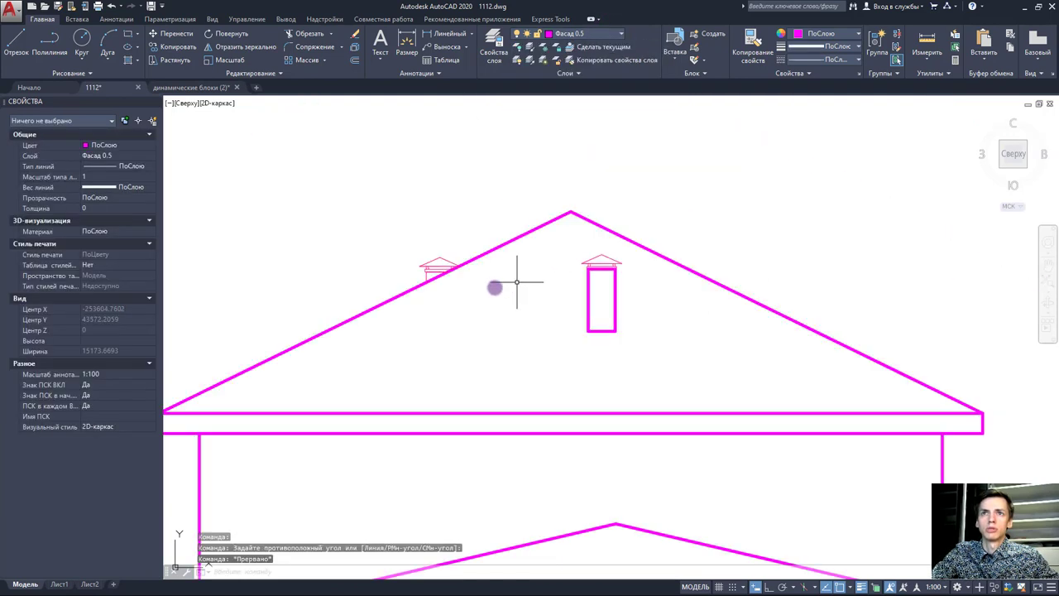
scroll(532, 300, "up", 5)
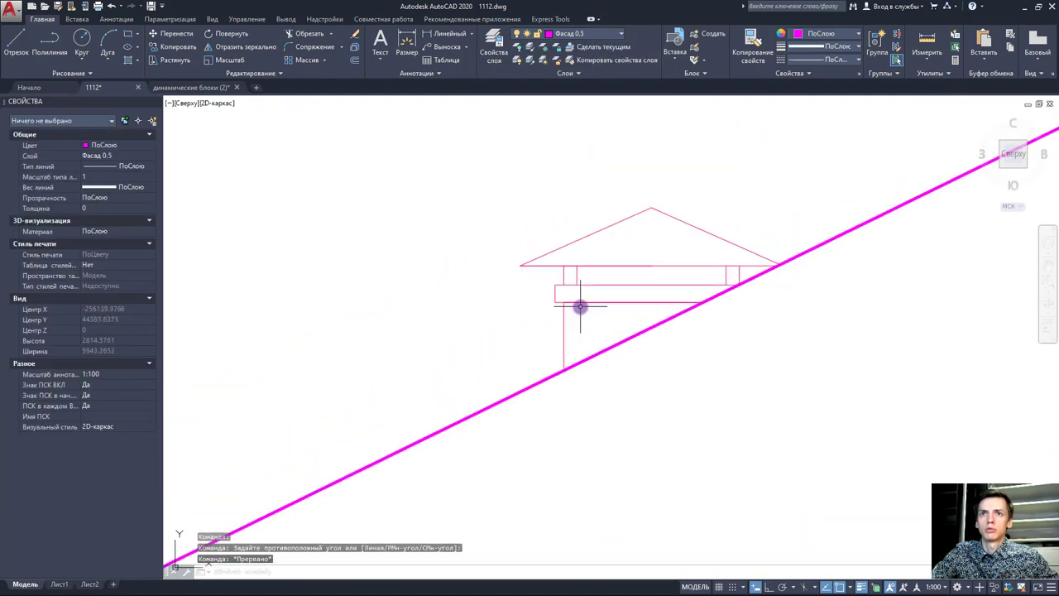
left_click(763, 381)
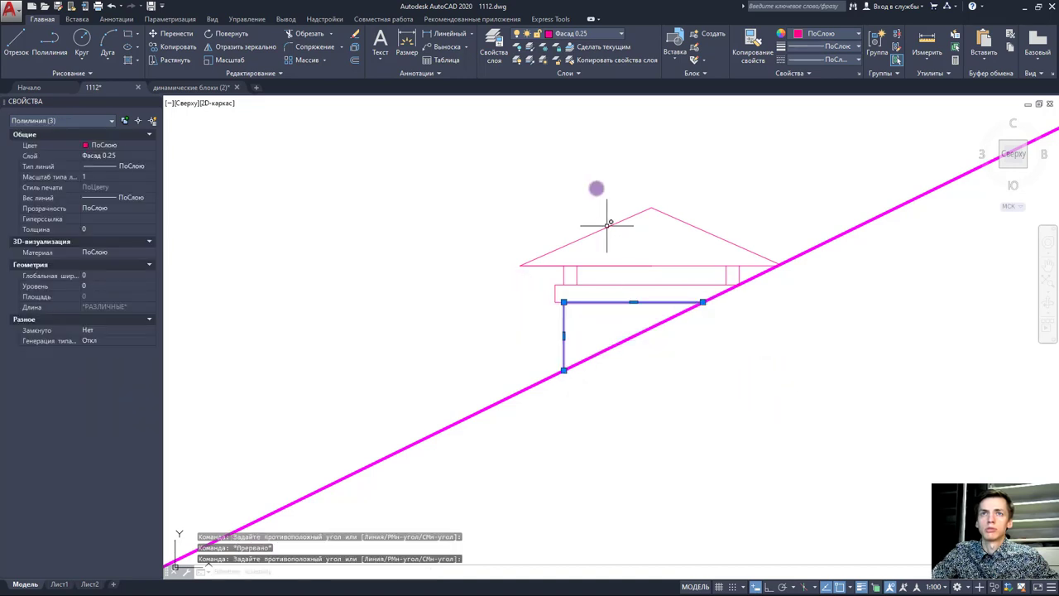
left_click(600, 35)
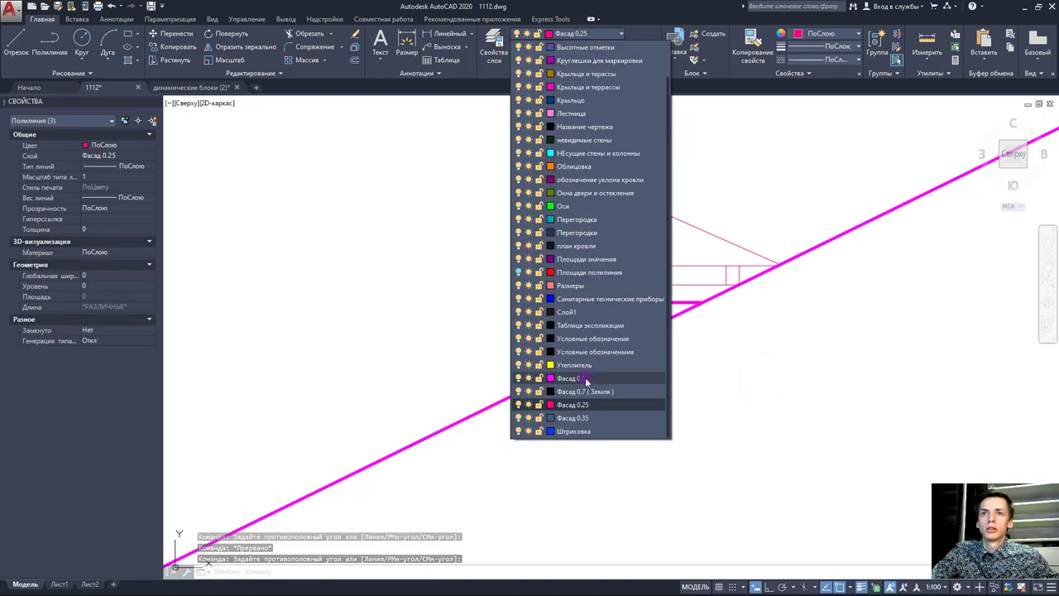
left_click(571, 378)
key("Escape")
scroll(591, 338, "down", 3)
scroll(615, 350, "down", 3)
scroll(616, 273, "down", 2)
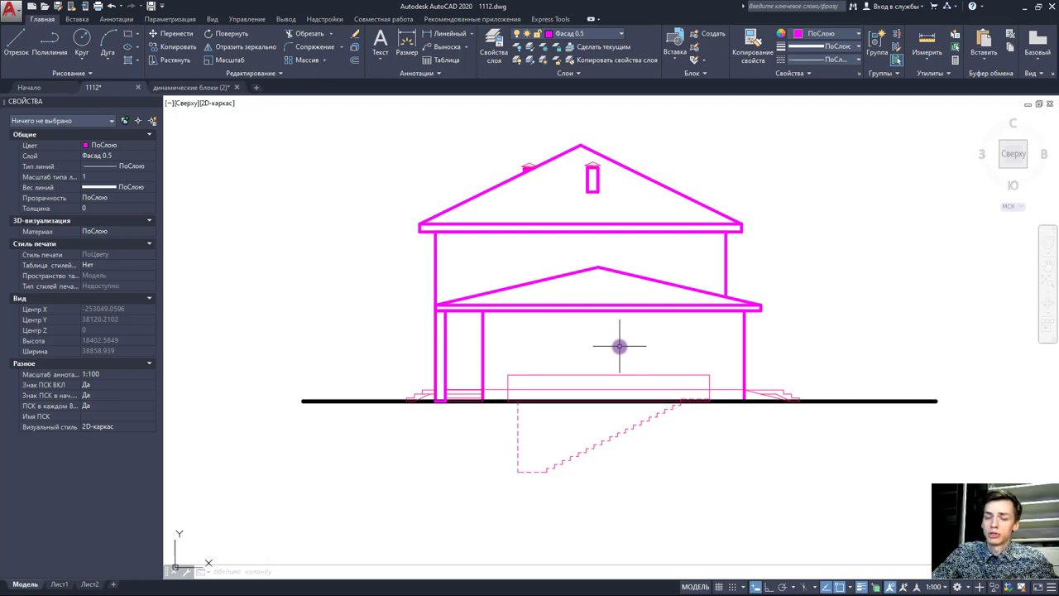
Step: Select axis line Д in the floor plan and make its layer, Оси, current
scroll(617, 331, "down", 5)
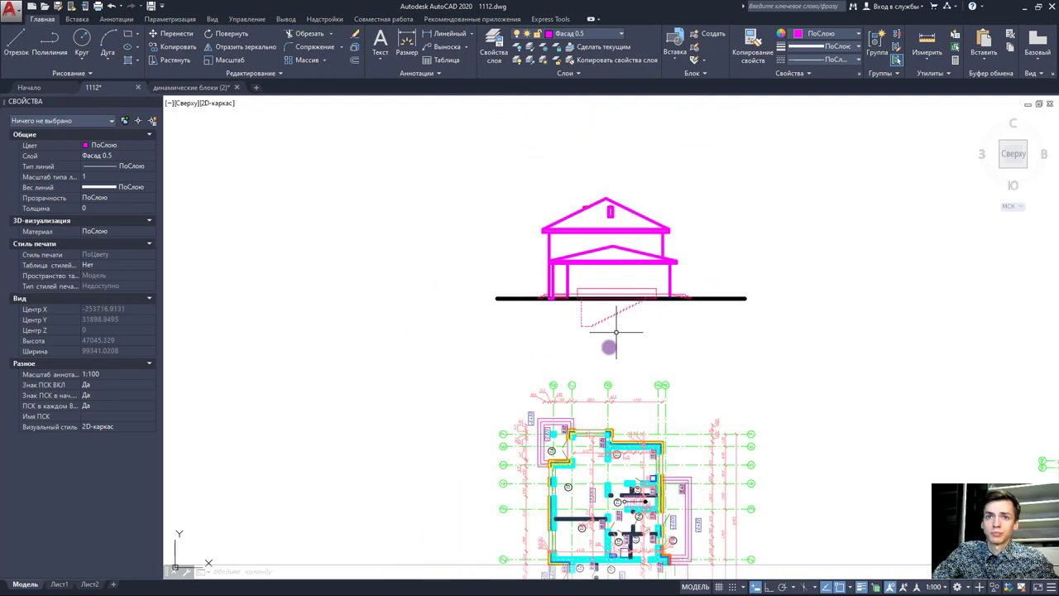
scroll(554, 447, "up", 5)
left_click(557, 316)
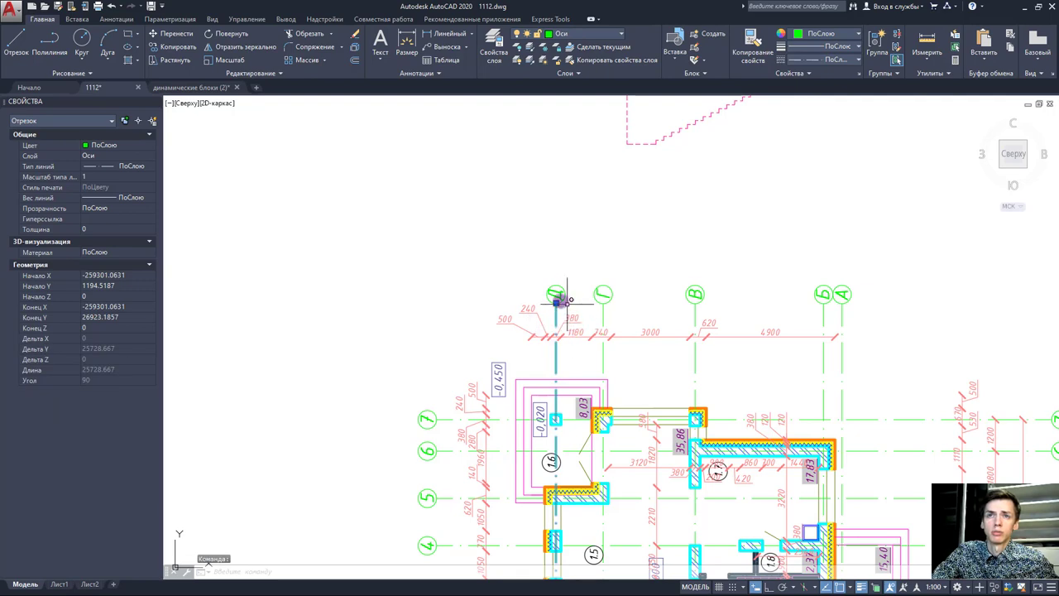
scroll(546, 364, "down", 3)
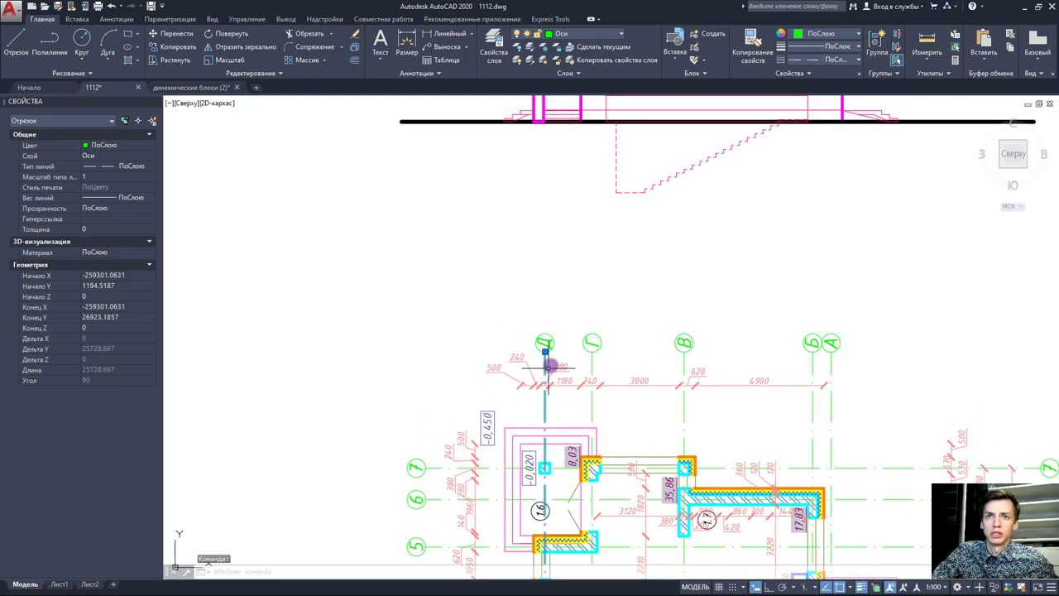
scroll(571, 356, "down", 2)
scroll(592, 397, "up", 3)
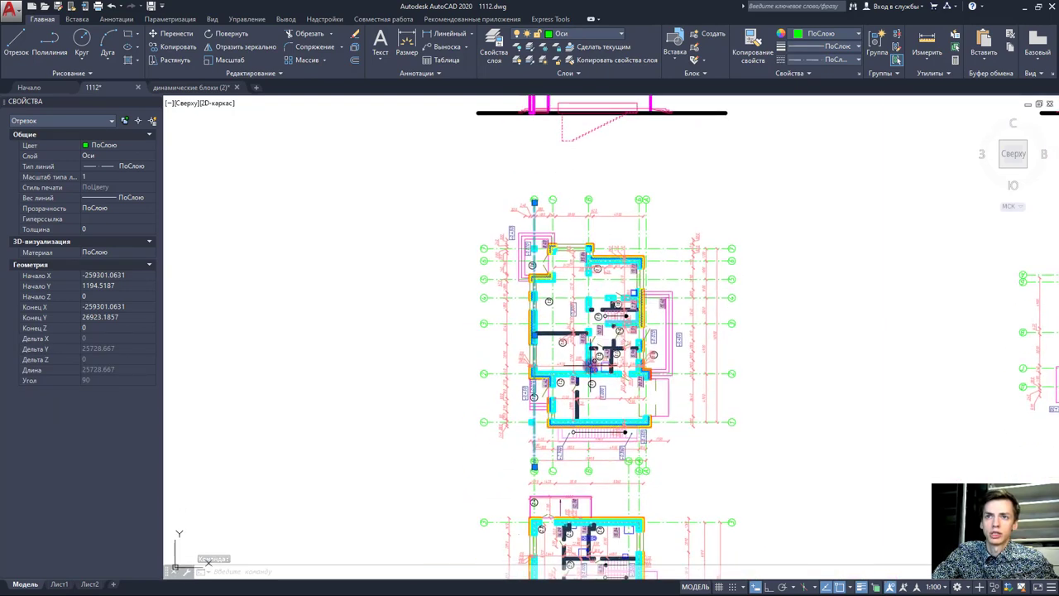
scroll(591, 389, "down", 2)
scroll(591, 387, "down", 1)
middle_click_drag(591, 387, 592, 392)
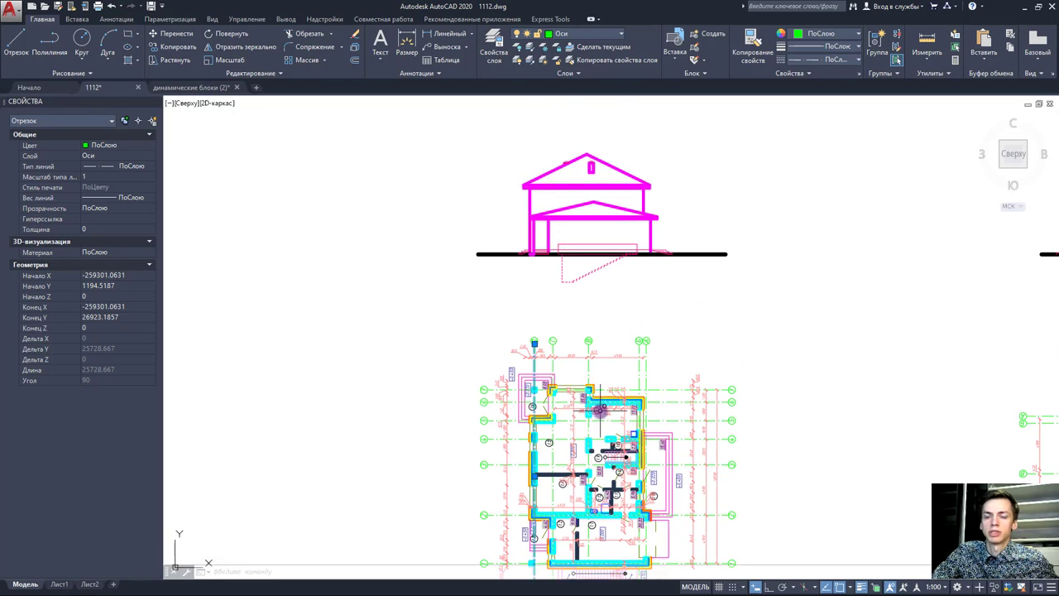
scroll(596, 407, "up", 3)
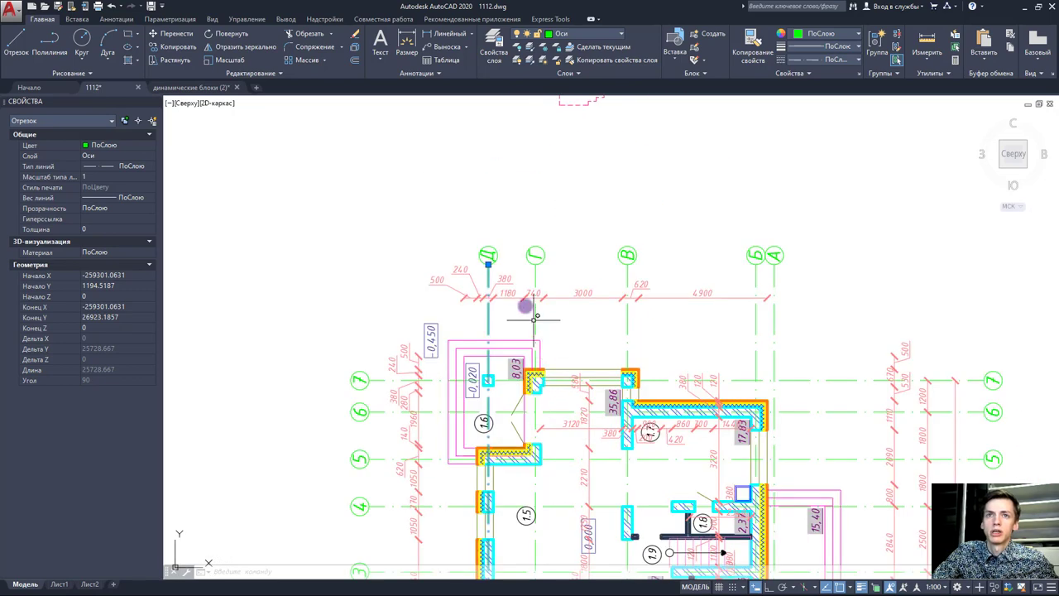
left_click(607, 48)
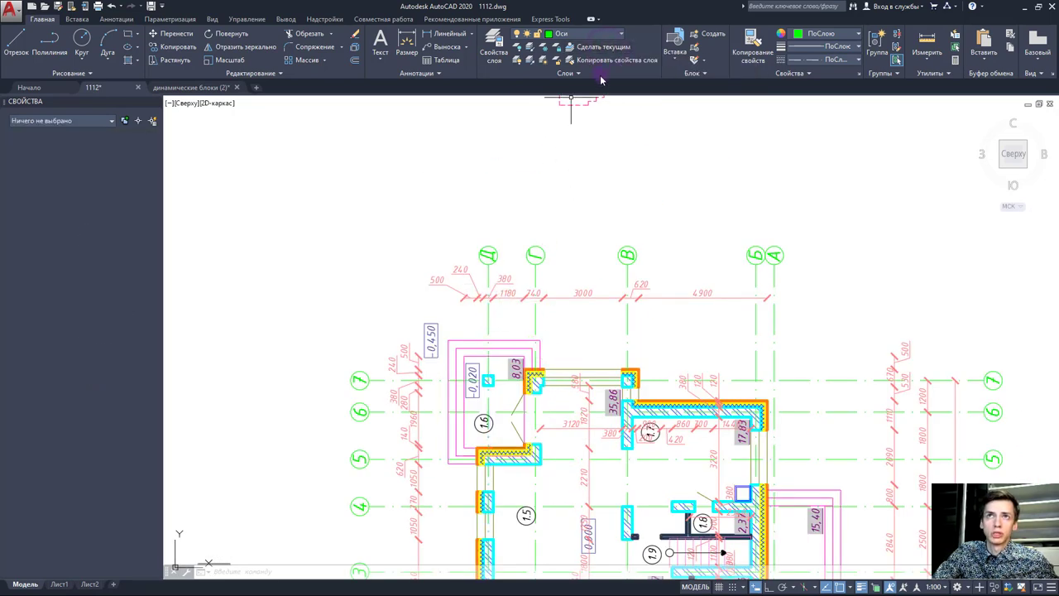
middle_click_drag(575, 125, 548, 265)
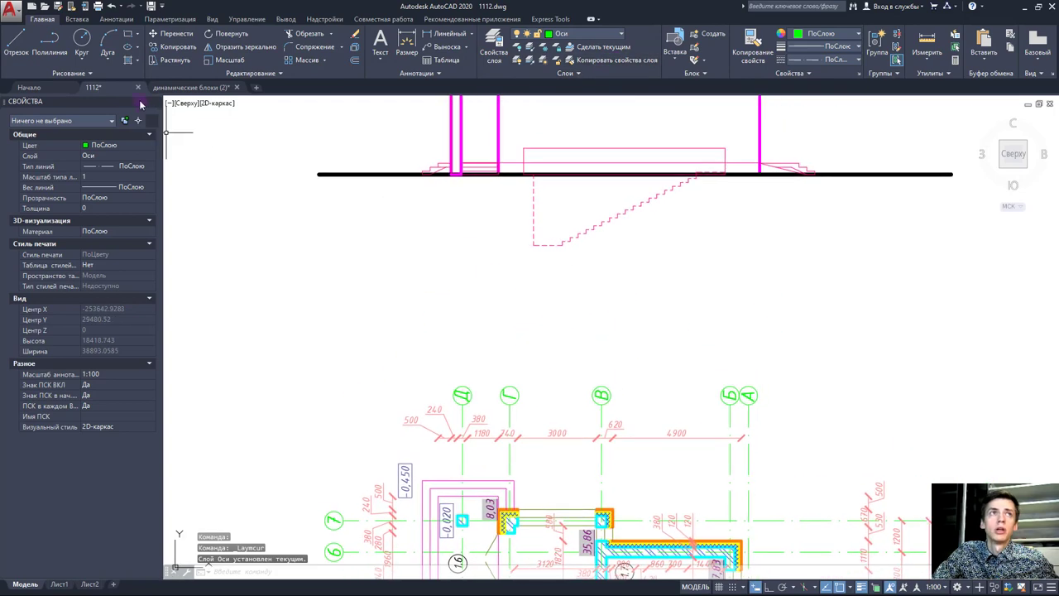
Step: Draw a vertical line from axis Д up to the facade base with Ortho on
left_click(17, 49)
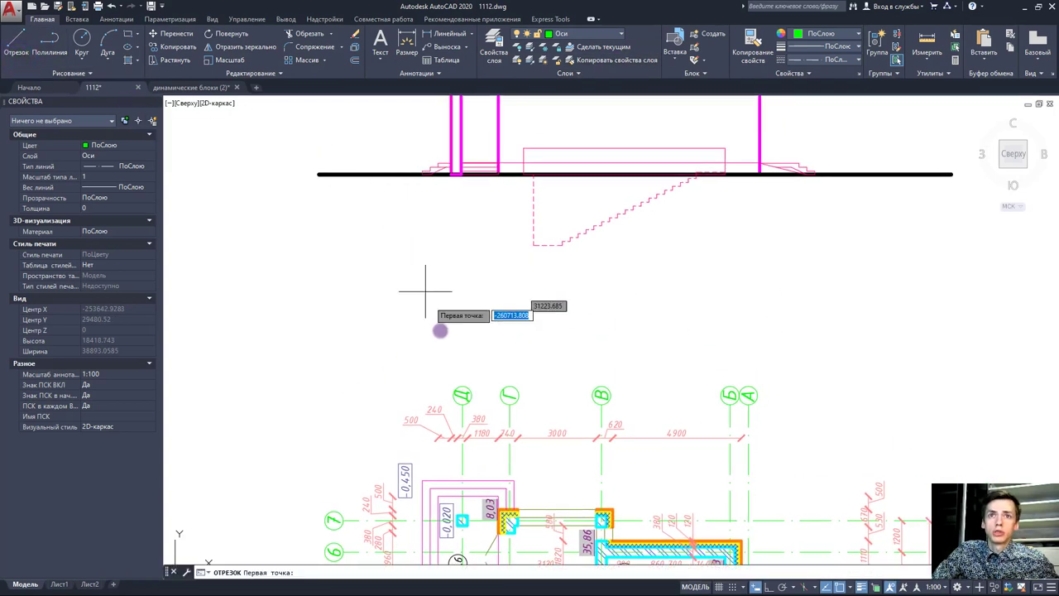
left_click(462, 404)
scroll(459, 195, "up", 2)
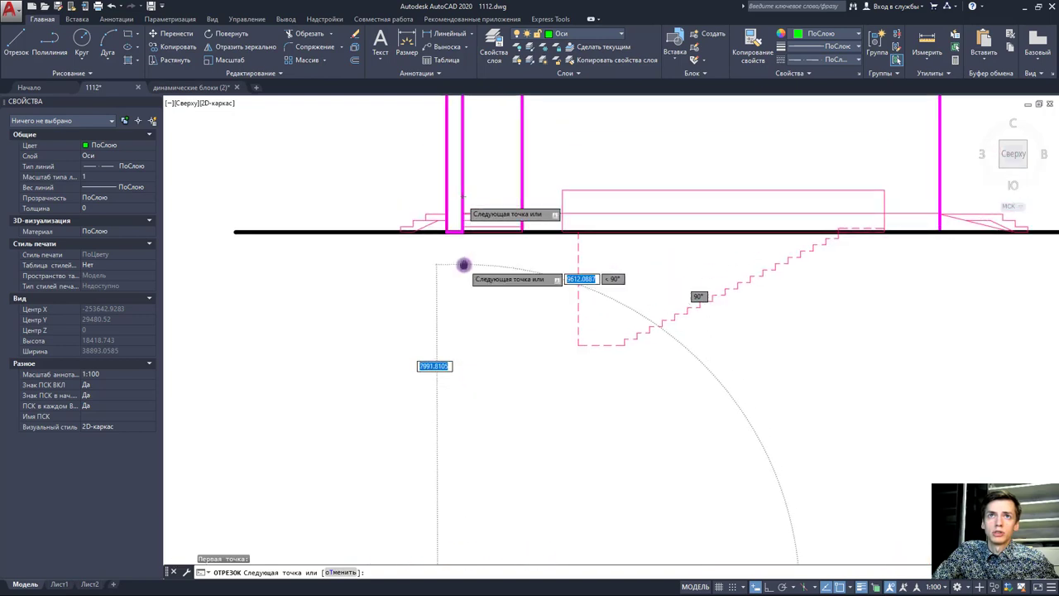
scroll(467, 219, "up", 5)
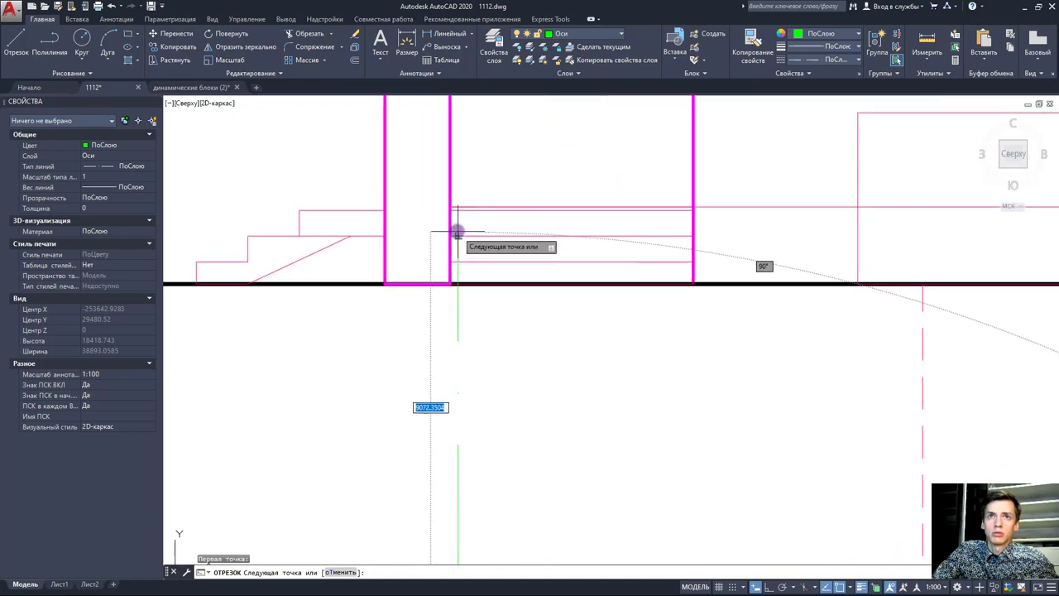
key("F8")
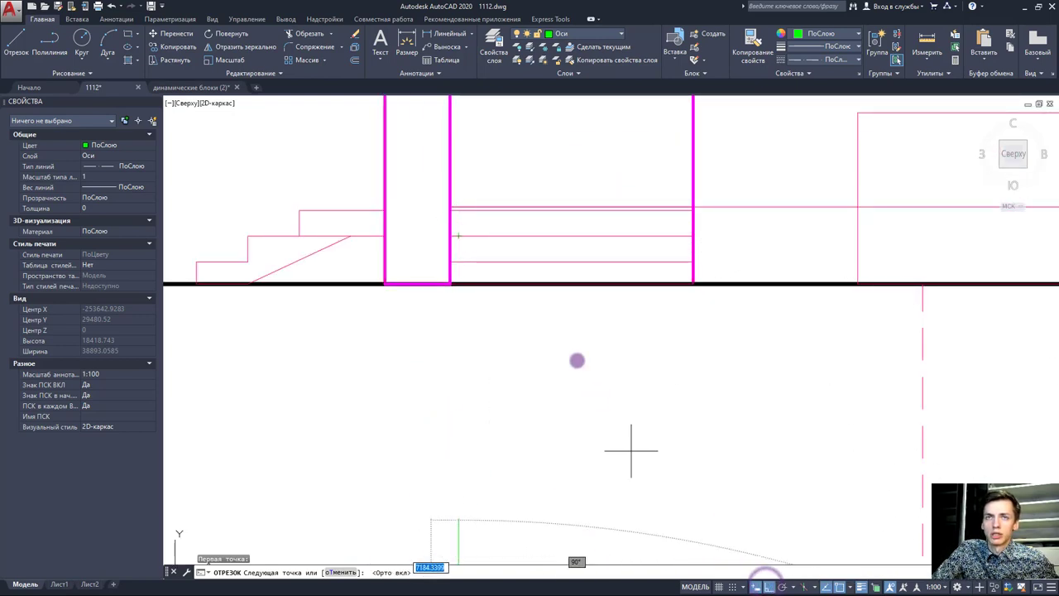
left_click(459, 228)
scroll(460, 232, "down", 2)
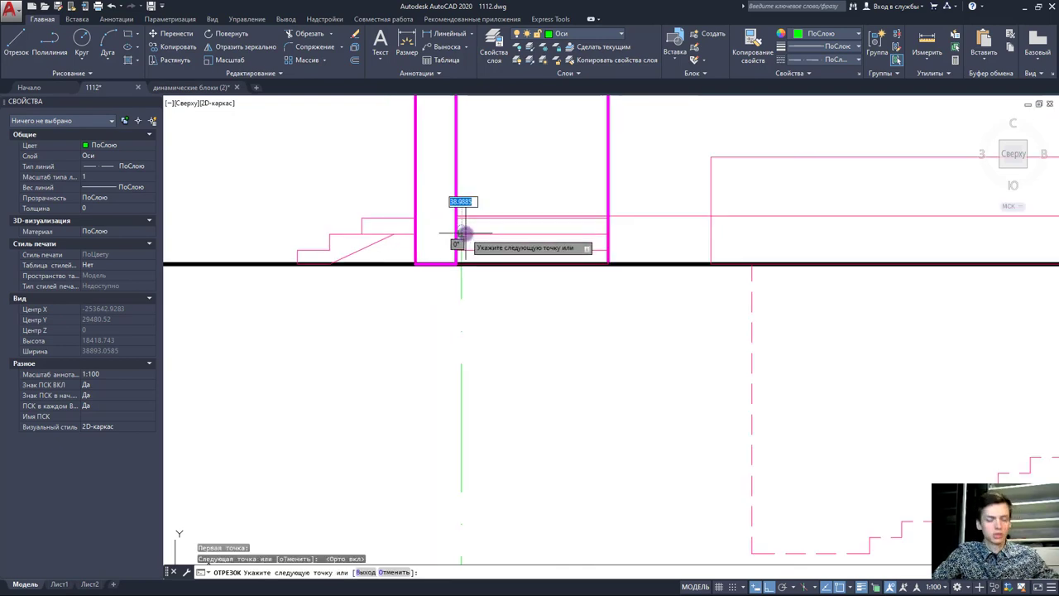
key("Escape")
middle_click_drag(548, 267, 461, 160)
scroll(565, 182, "down", 3)
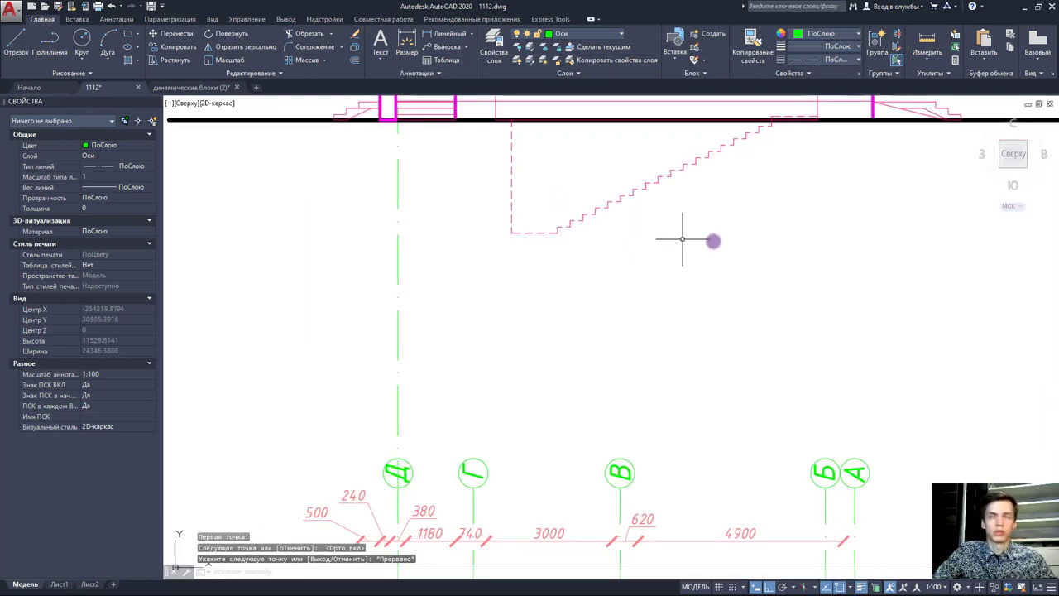
scroll(644, 165, "down", 3)
scroll(794, 240, "up", 2)
key("Escape")
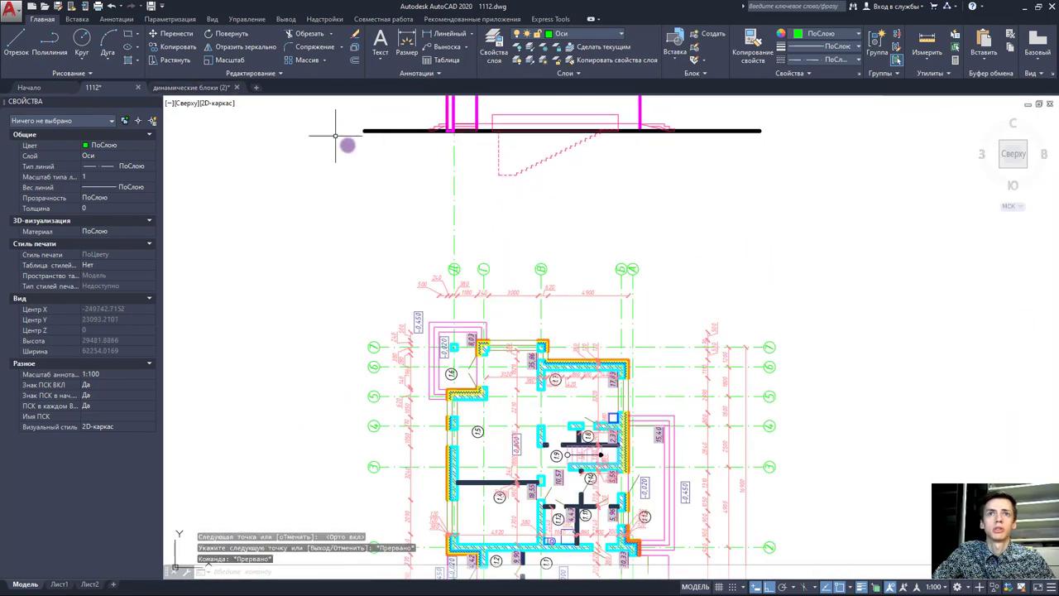
Step: Draw a vertical line from axis А's bubble up to the facade ground line
key("space")
scroll(627, 265, "up", 2)
scroll(637, 277, "up", 2)
left_click(622, 262)
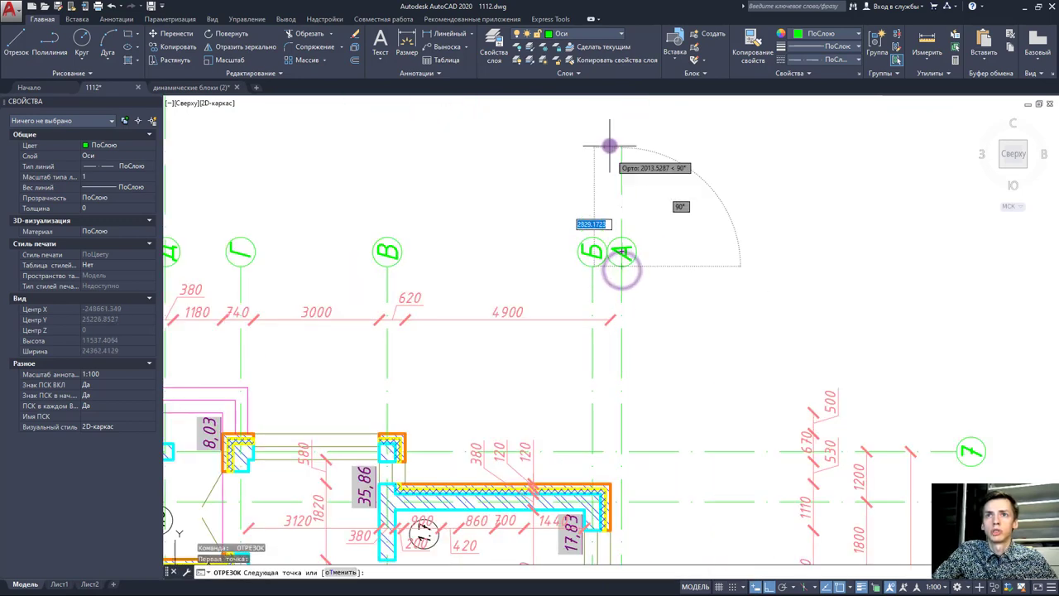
scroll(597, 265, "down", 4)
scroll(598, 177, "up", 2)
scroll(585, 220, "up", 2)
scroll(598, 229, "up", 1)
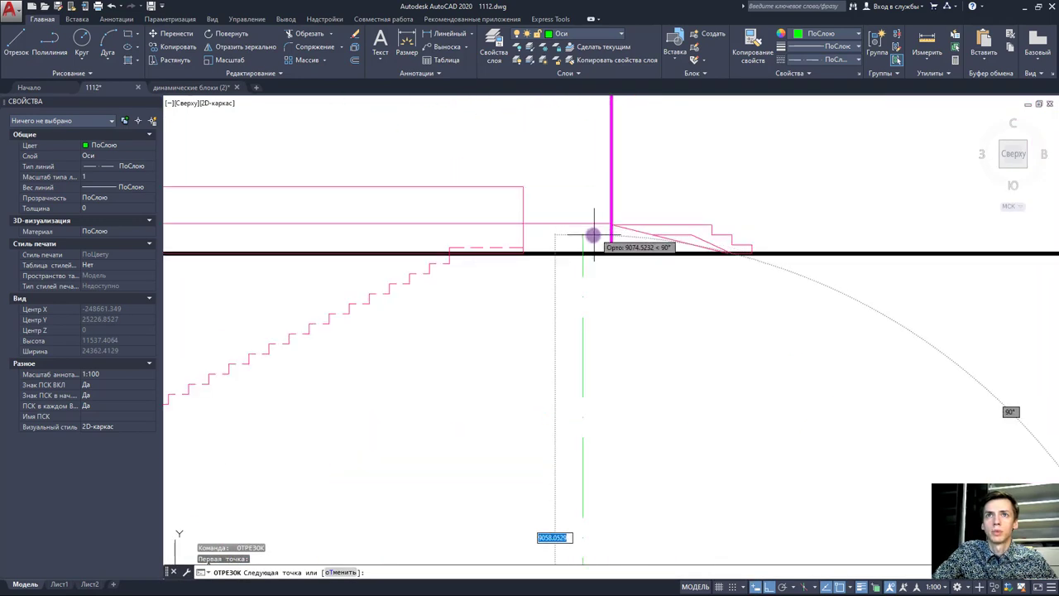
left_click(584, 234)
scroll(584, 234, "down", 3)
key("Escape")
Step: Try grip-stretching the new А axis line and the Д axis line, cancelling both
left_click_drag(583, 296, 587, 324)
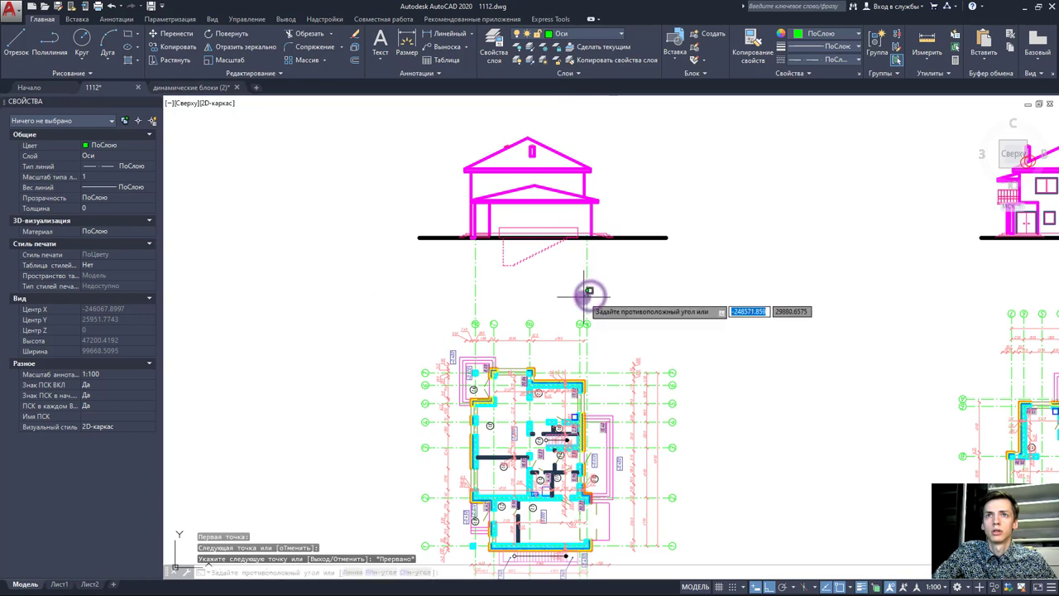
scroll(589, 326, "up", 4)
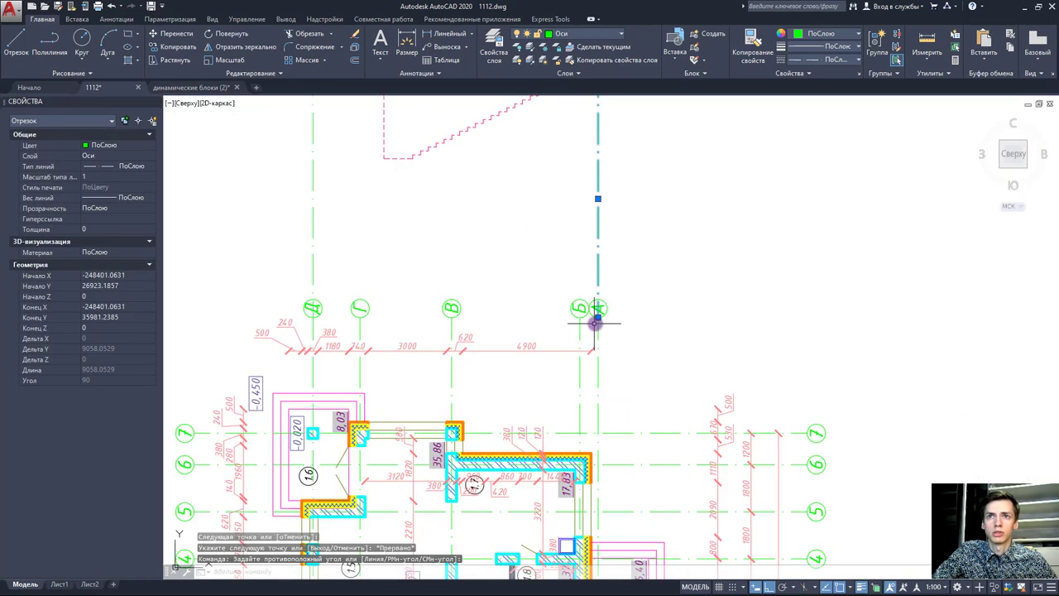
left_click(597, 316)
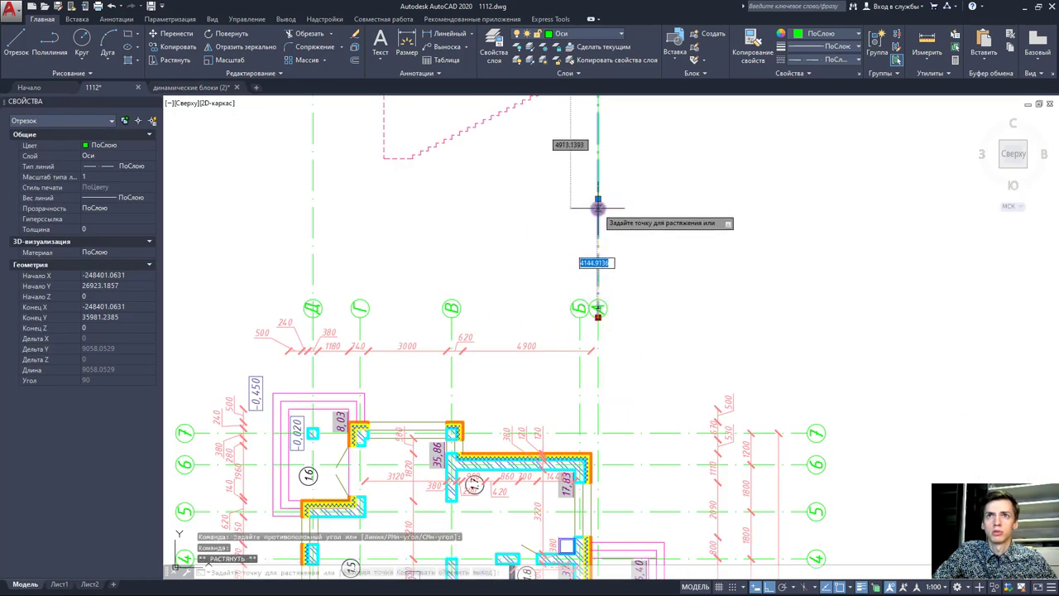
key("Escape")
key("Escape")
left_click(312, 266)
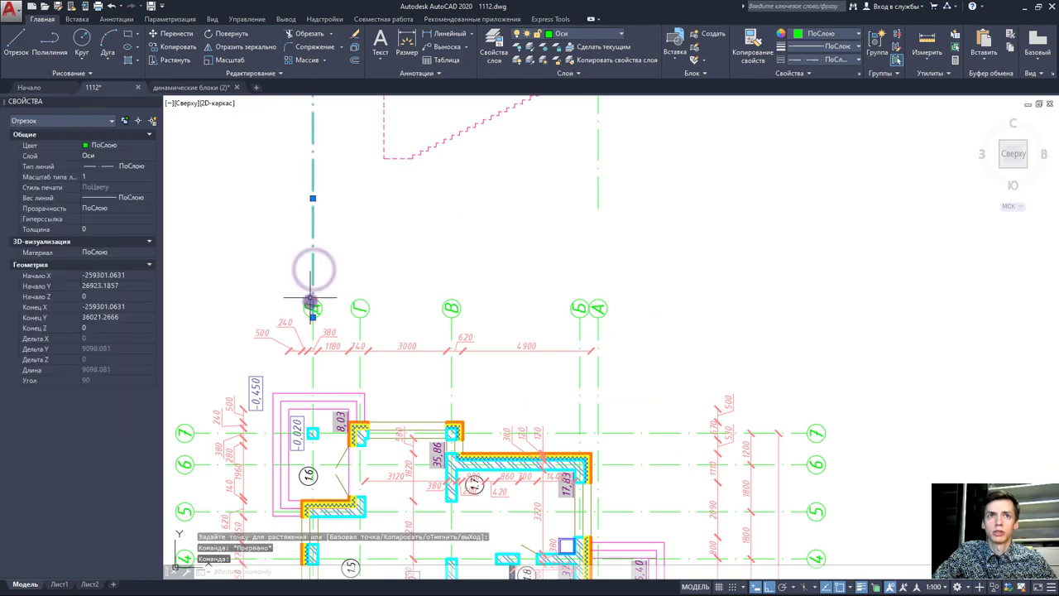
left_click(312, 315)
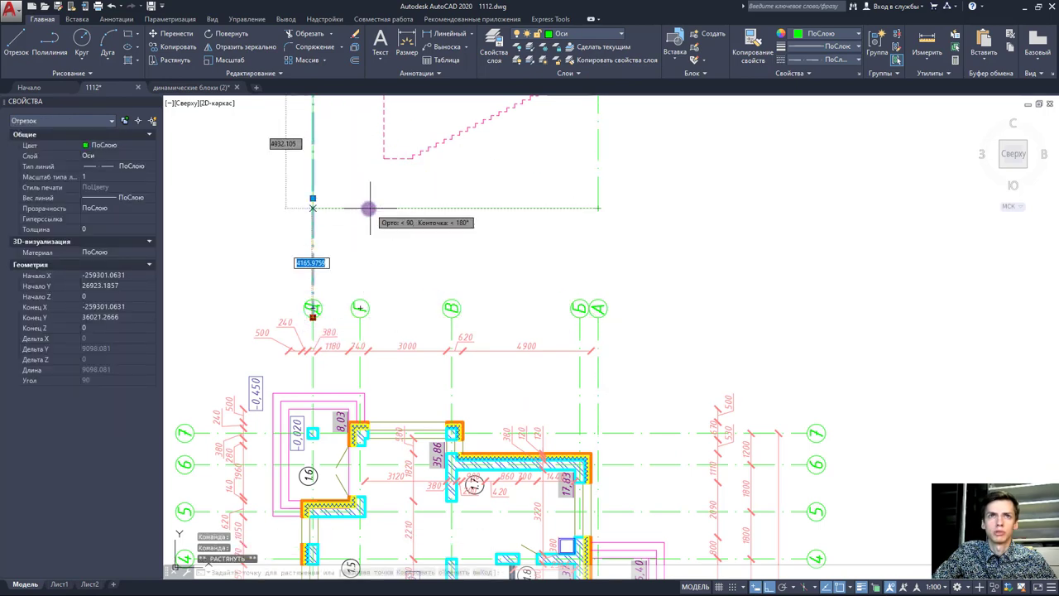
key("Escape")
middle_click_drag(397, 213, 440, 279)
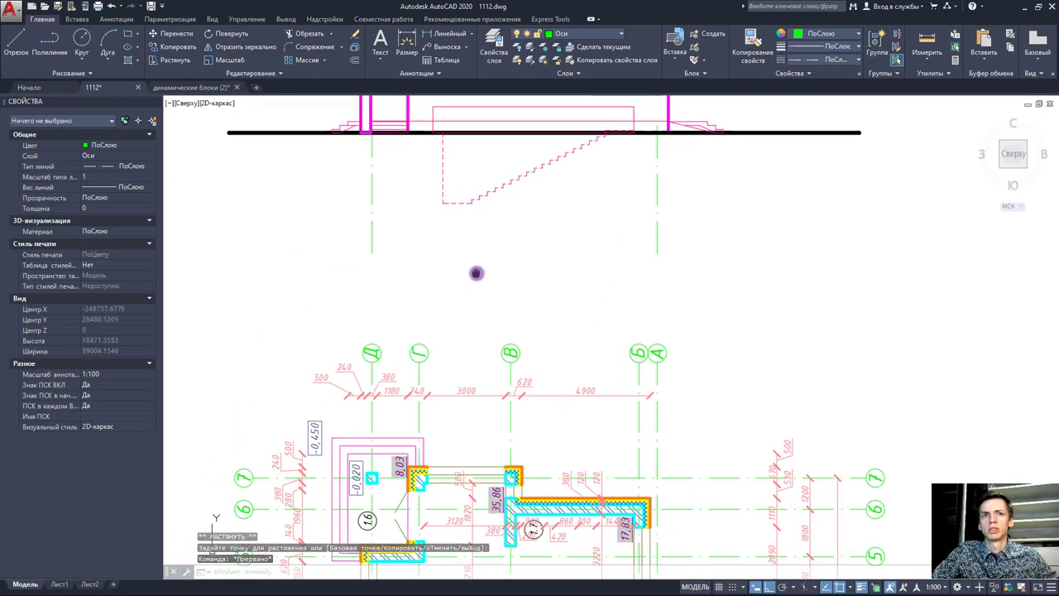
Step: Copy the Д and А axis bubbles from the plan up onto the extended axis lines
left_click(353, 315)
left_click(395, 361)
scroll(653, 352, "up", 2)
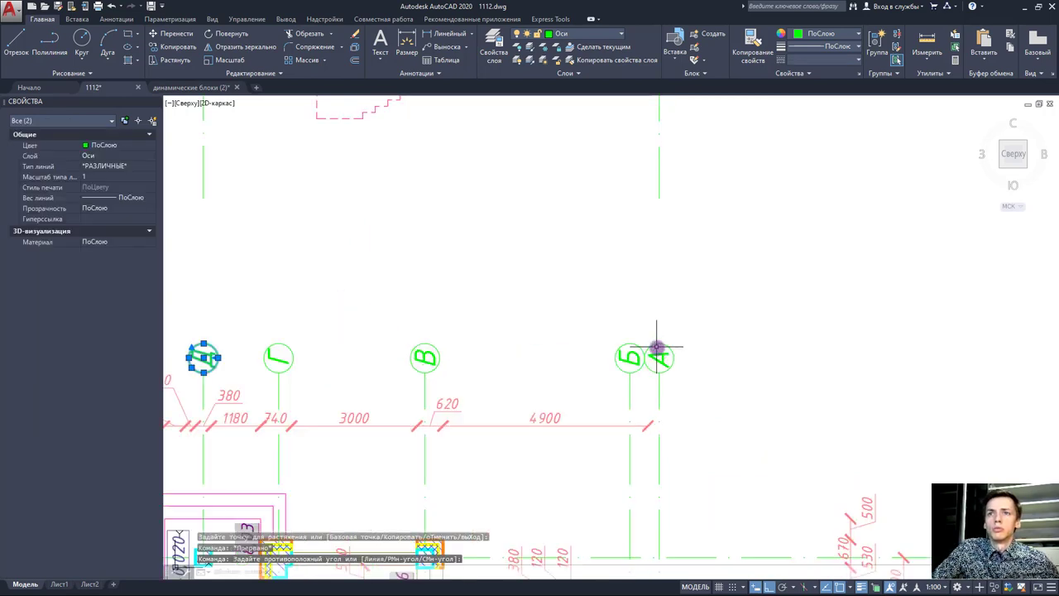
scroll(628, 331, "up", 2)
left_click(628, 327)
left_click(752, 421)
scroll(563, 274, "down", 4)
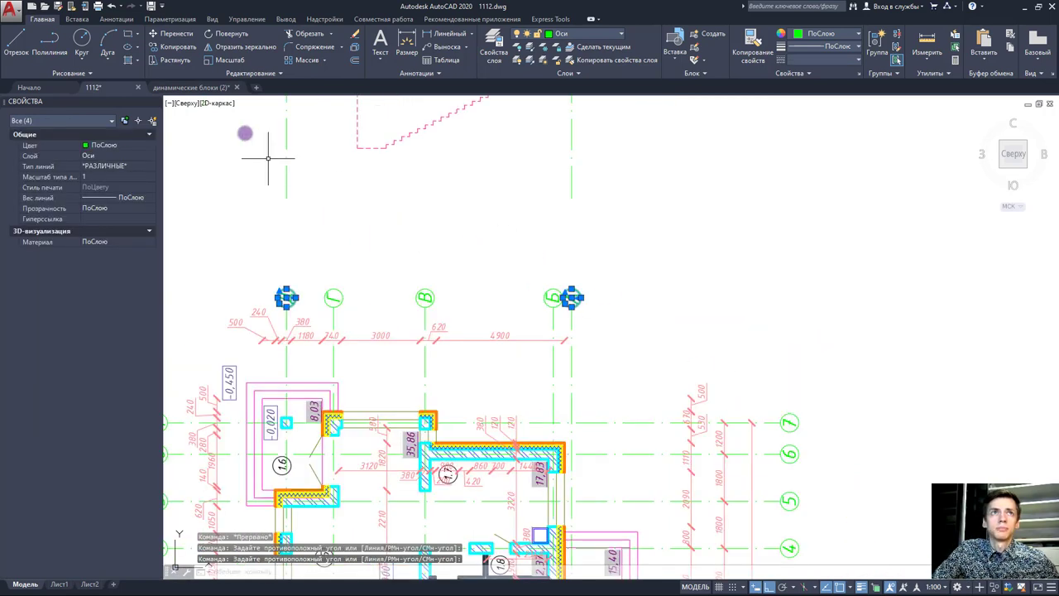
left_click(166, 48)
scroll(303, 281, "up", 2)
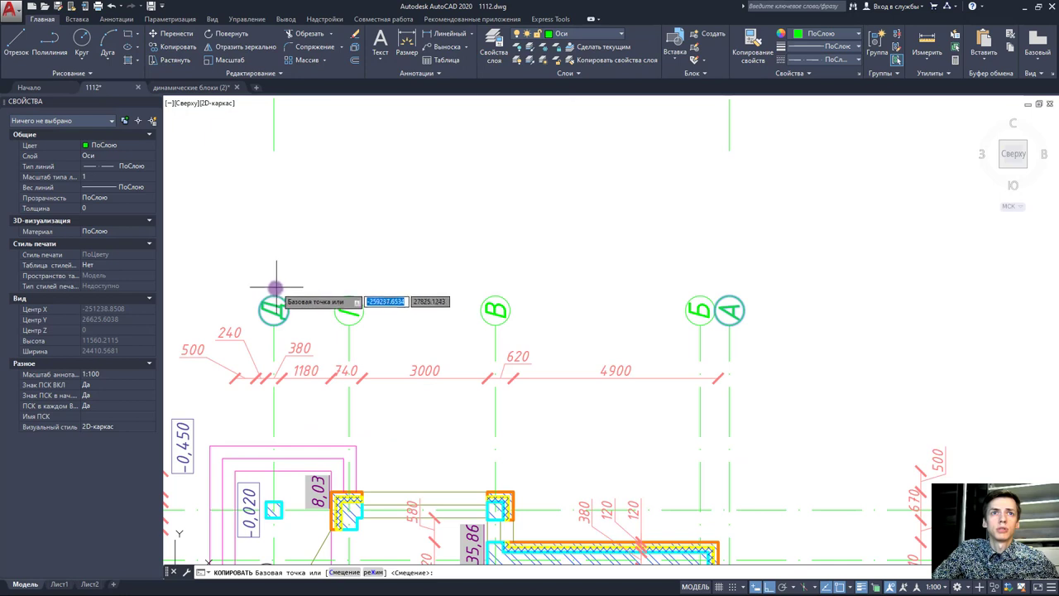
left_click(274, 310)
left_click(273, 145)
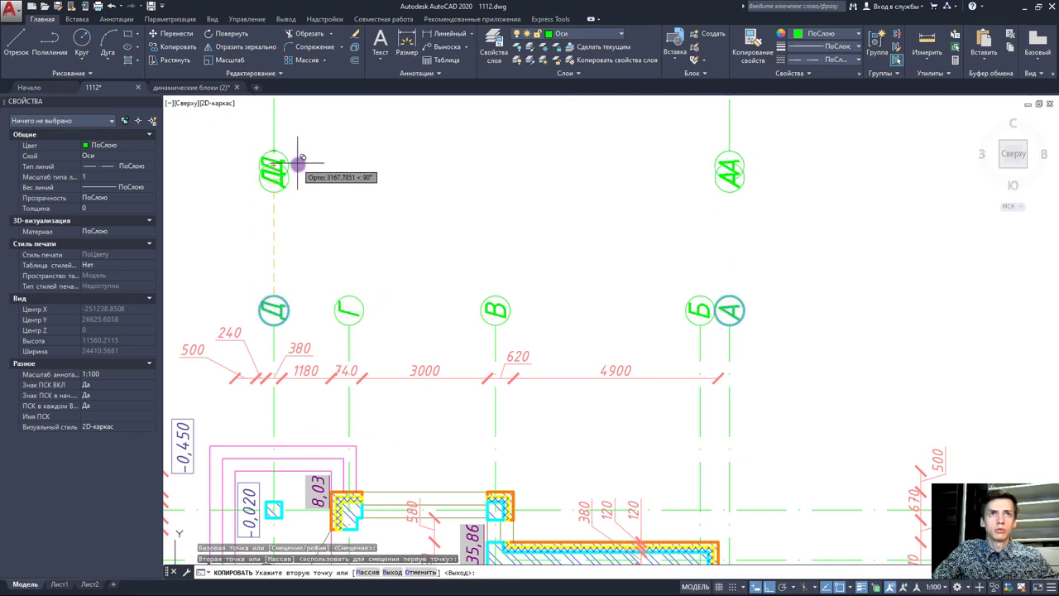
key("Escape")
key("Escape")
Step: Try rotating the copied Д and А letters about their bubbles, cancelling each time
left_click(271, 165)
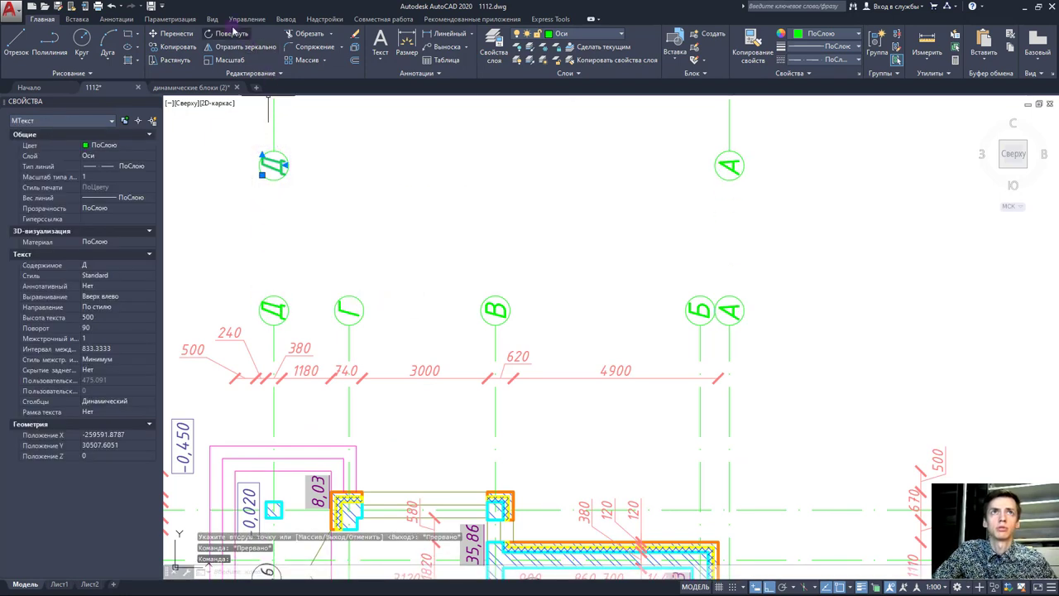
left_click(232, 33)
left_click(274, 165)
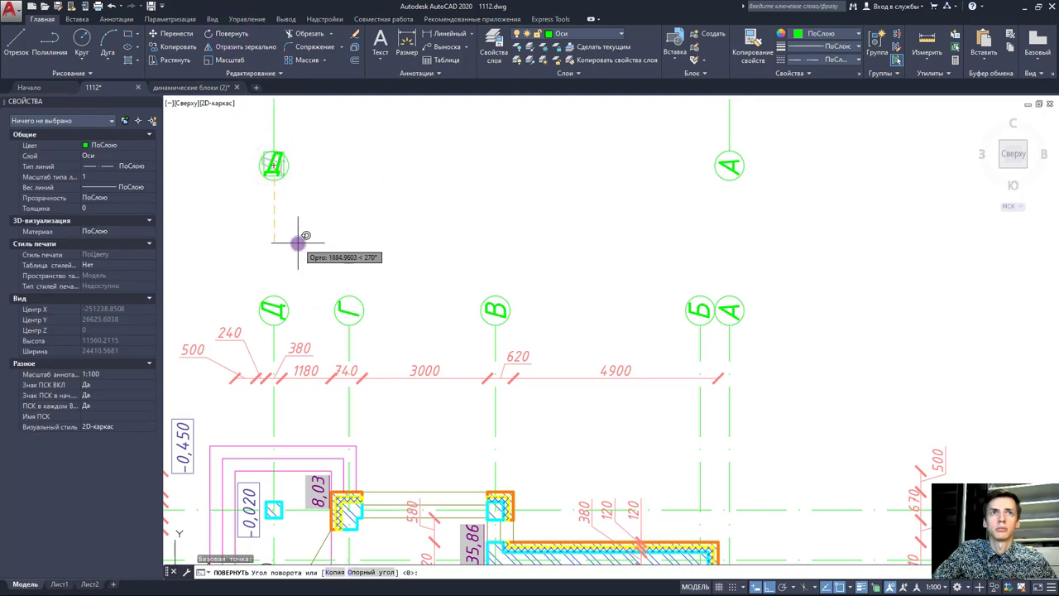
key("Escape")
left_click(725, 162)
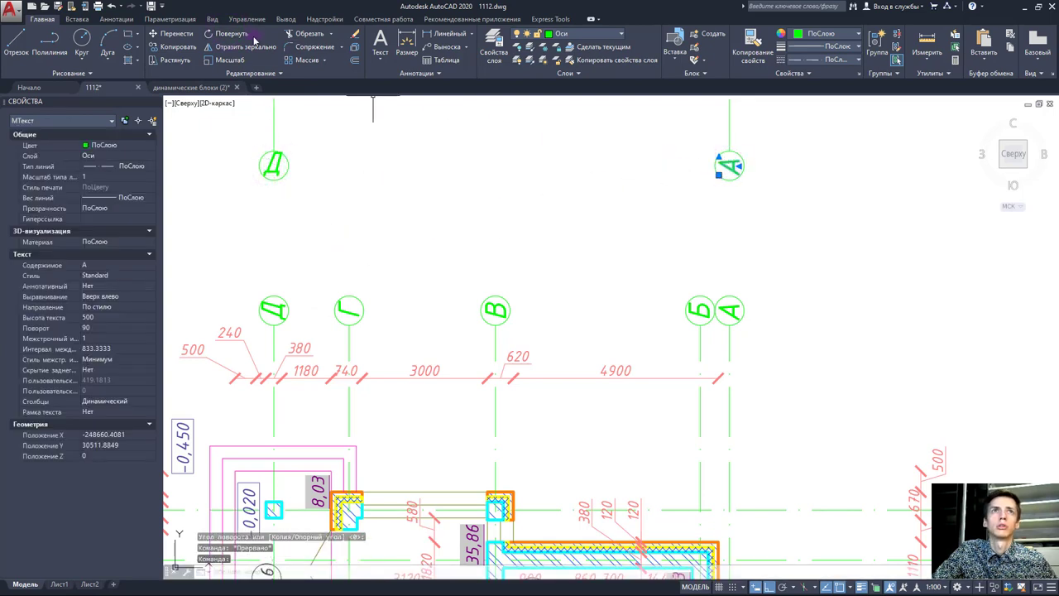
left_click(240, 34)
left_click(729, 166)
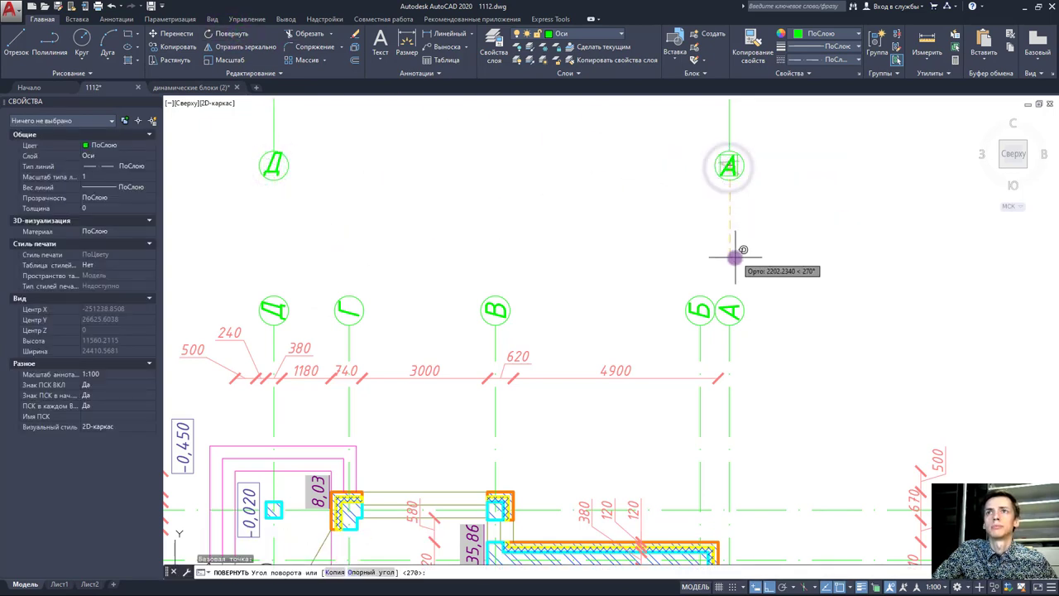
key("Escape")
scroll(633, 207, "down", 2)
scroll(570, 253, "down", 1)
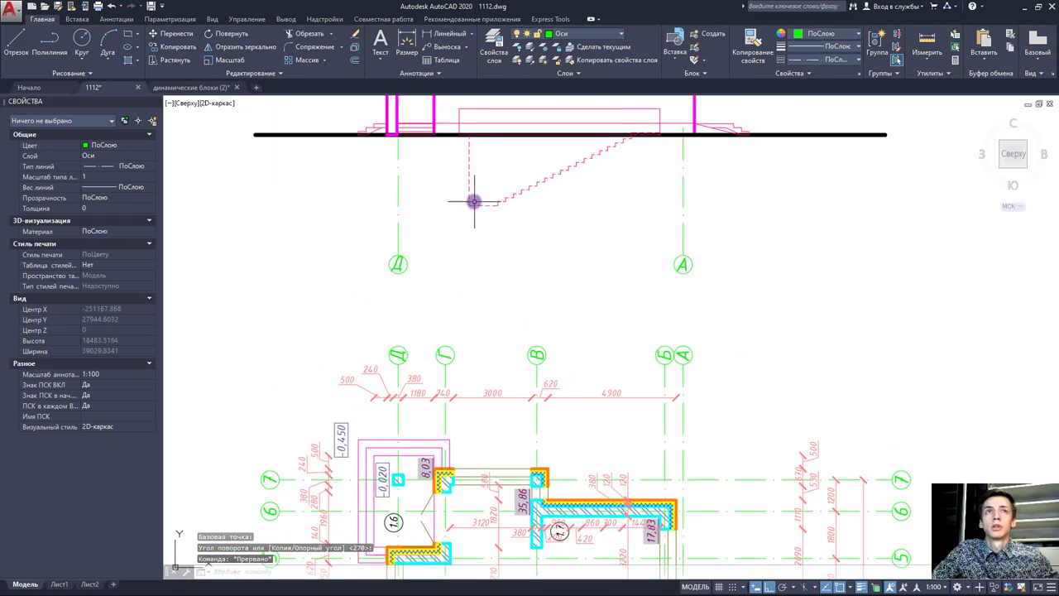
Step: Find the basement plan and select its title 'План подвального этажа'
scroll(534, 273, "down", 3)
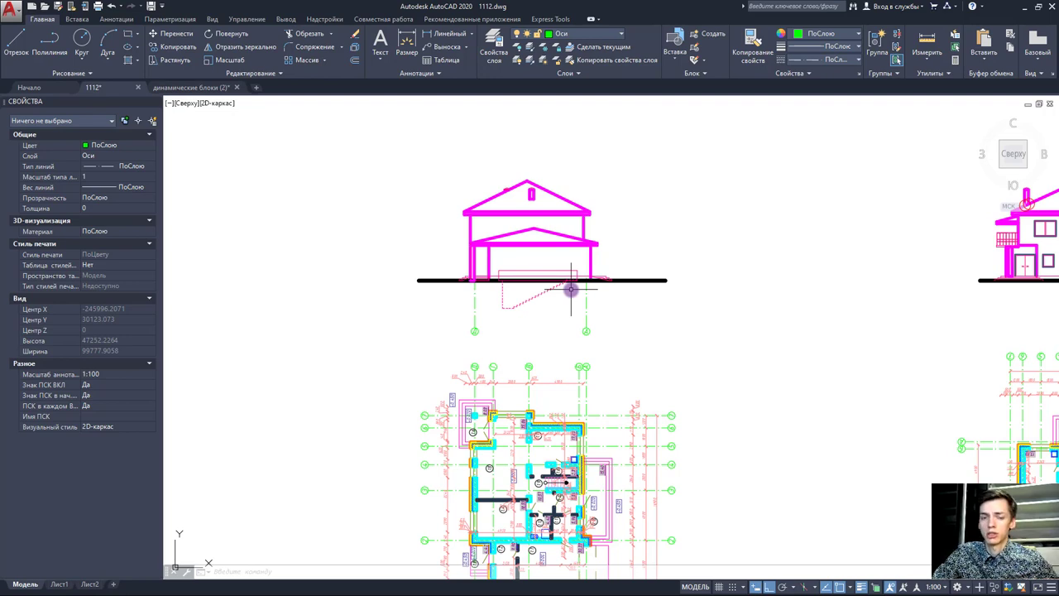
scroll(571, 288, "down", 3)
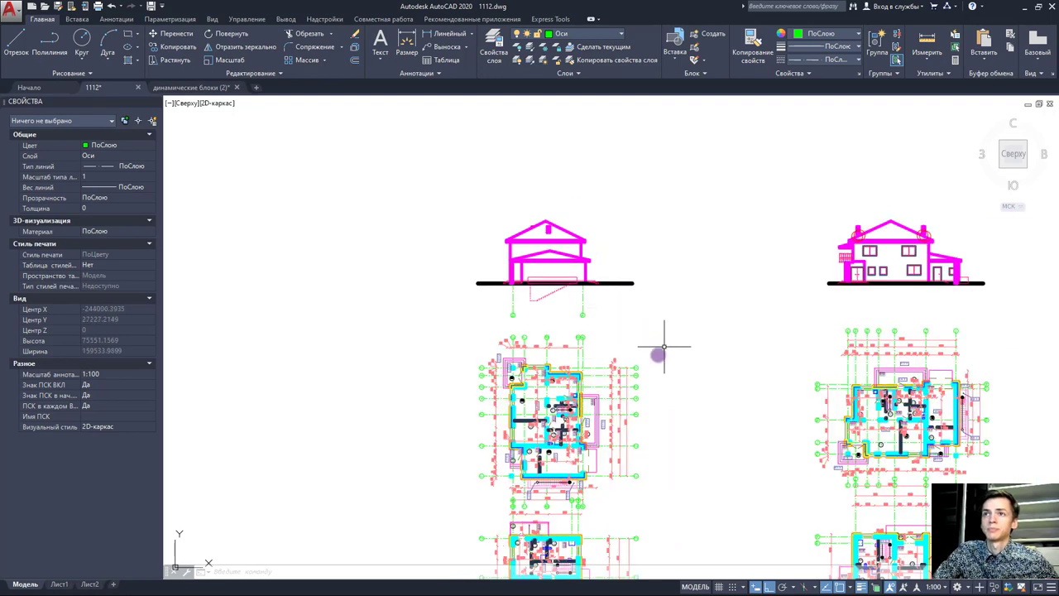
scroll(673, 350, "down", 2)
scroll(686, 307, "down", 2)
middle_click_drag(843, 354, 653, 354)
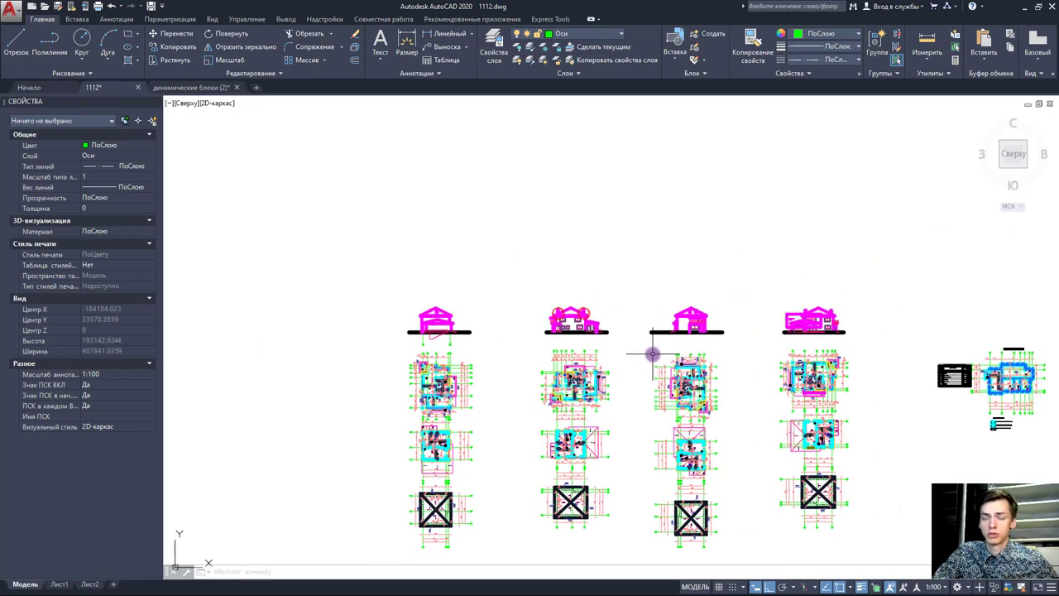
middle_click_drag(935, 364, 721, 367)
scroll(811, 372, "up", 3)
scroll(829, 384, "up", 2)
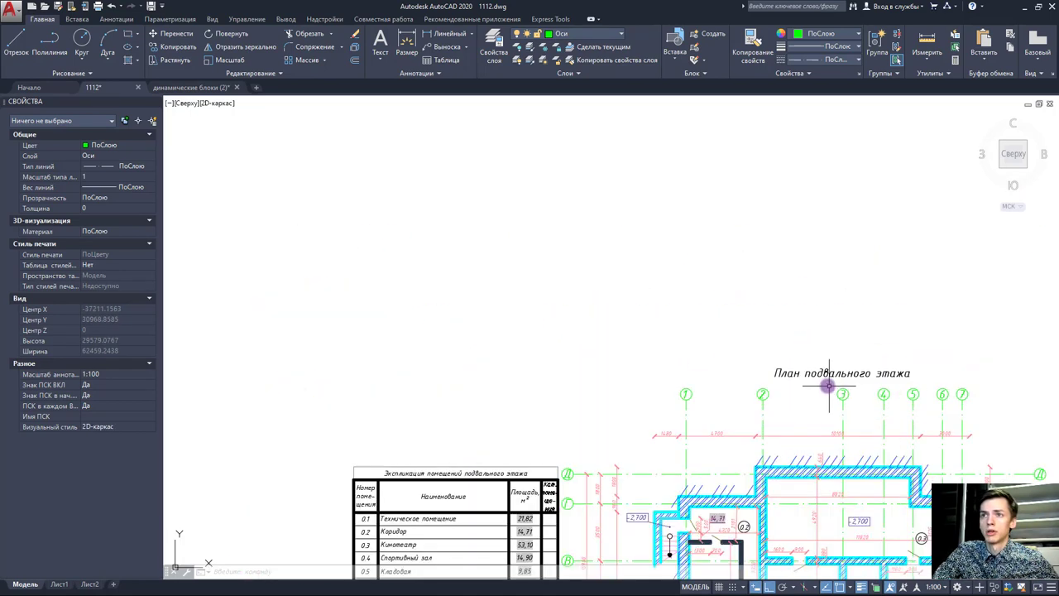
left_click(772, 379)
middle_click_drag(779, 379, 674, 342)
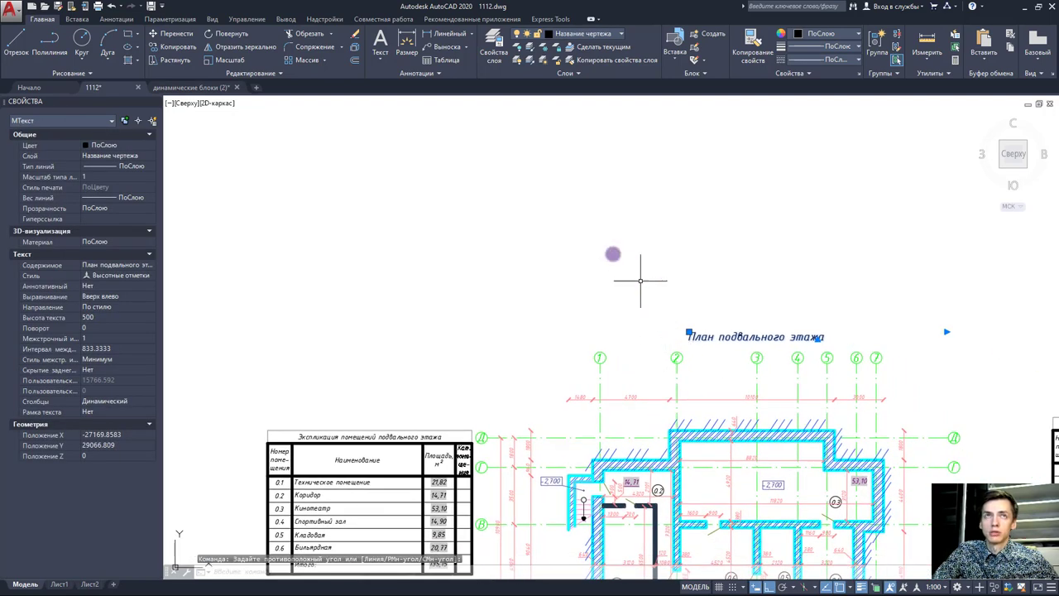
scroll(728, 298, "down", 5)
middle_click_drag(728, 298, 653, 306)
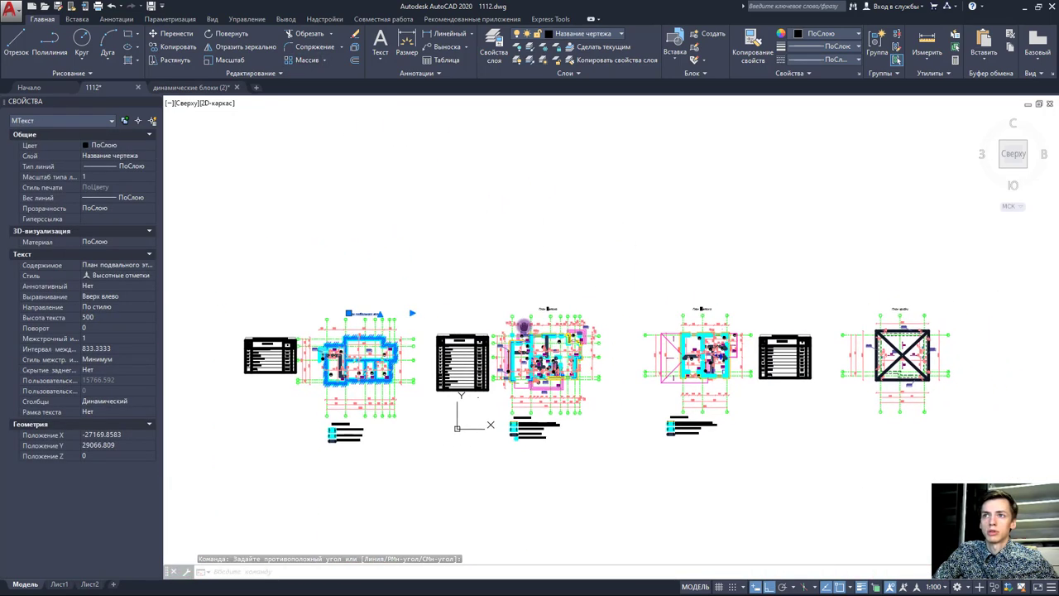
scroll(633, 306, "up", 2)
scroll(524, 307, "up", 4)
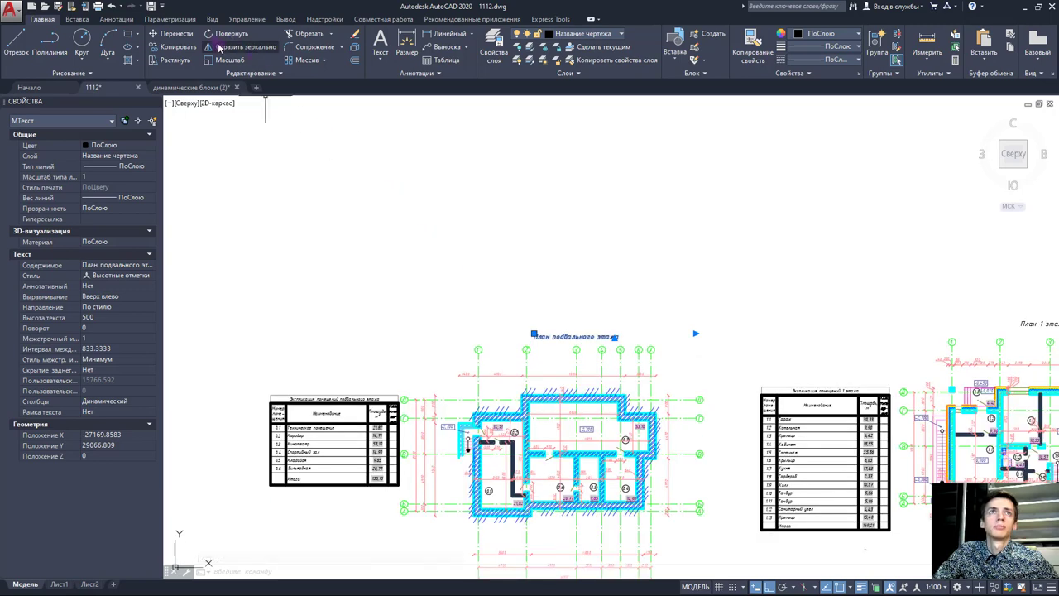
Step: Copy the title above the facade with Ortho turned off
left_click(172, 46)
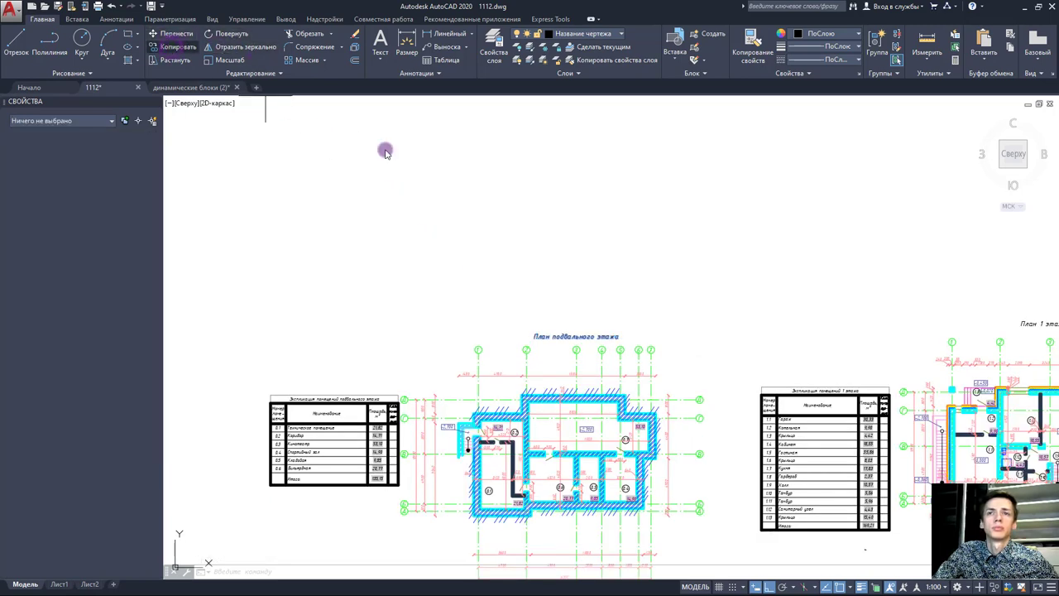
left_click(557, 333)
scroll(556, 334, "down", 5)
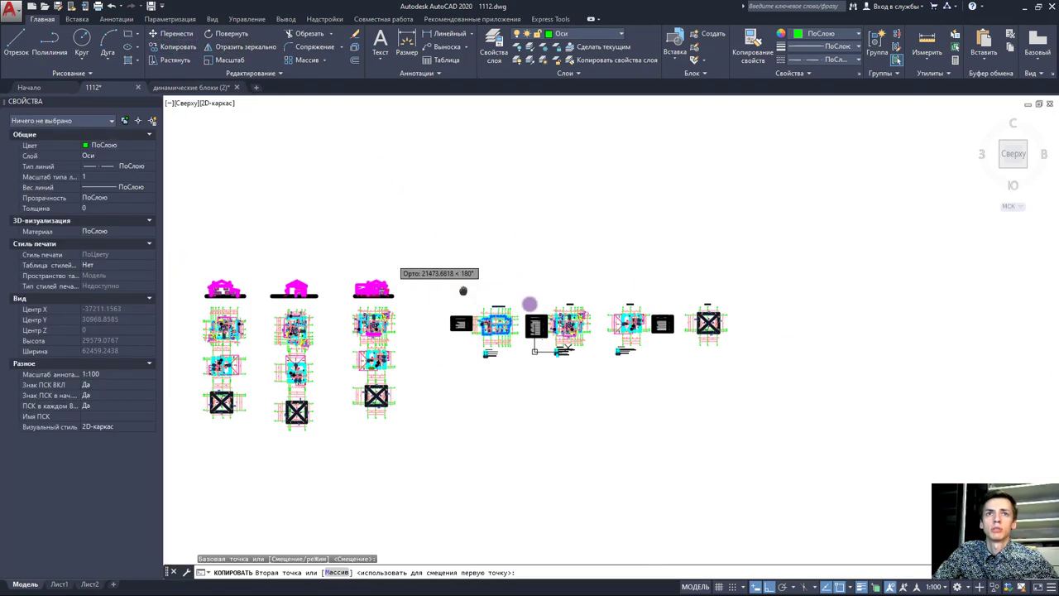
left_click(761, 588)
scroll(447, 364, "up", 3)
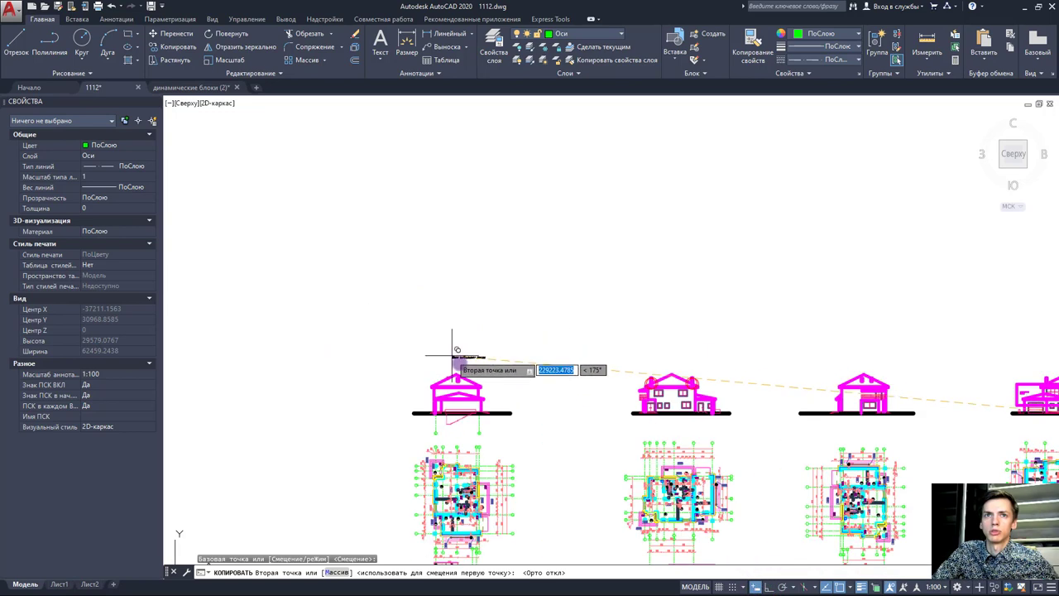
scroll(436, 374, "up", 3)
left_click(350, 301)
scroll(473, 276, "down", 3)
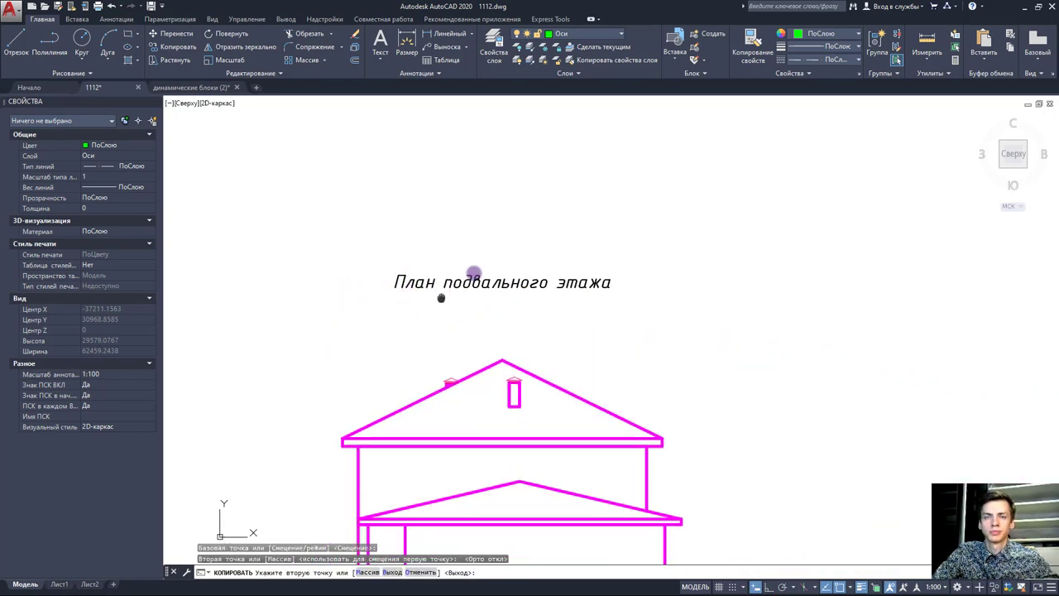
key("Escape")
Step: Replace the copied title's text with 'Фасад Д-А'
double_click(522, 232)
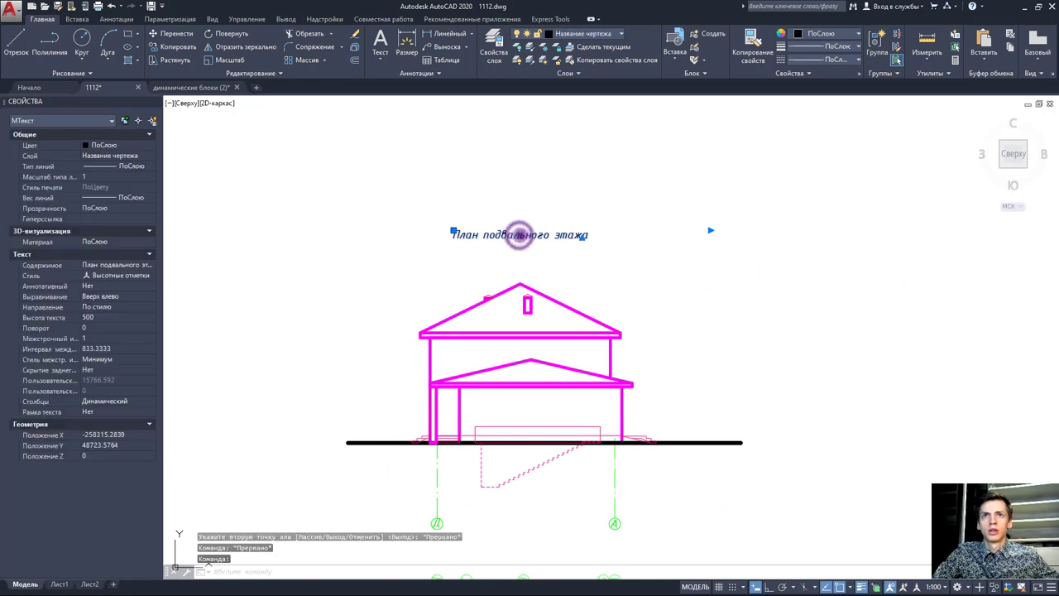
triple_click(599, 235)
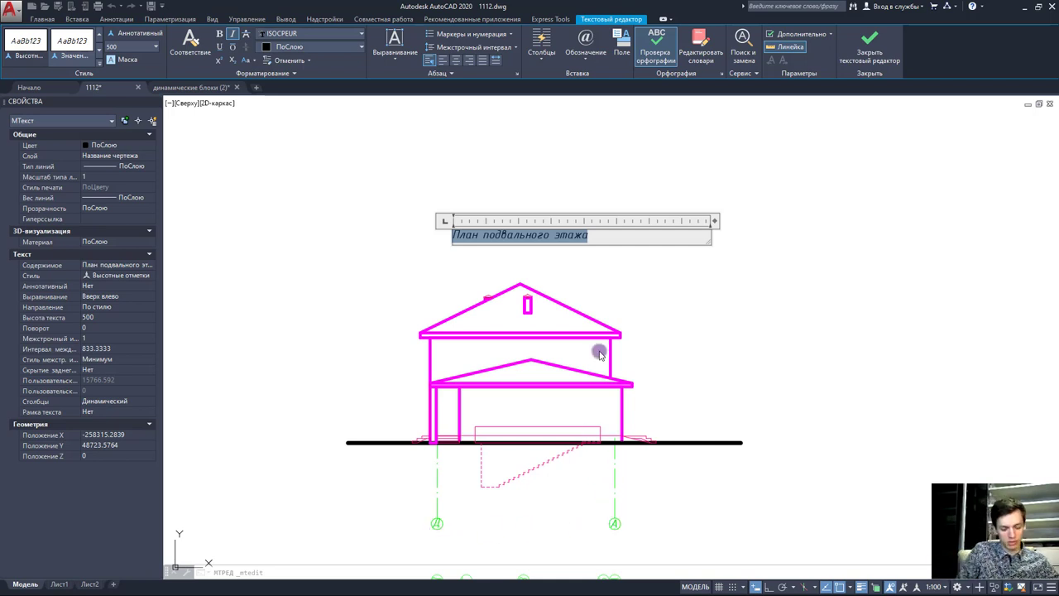
type("ф")
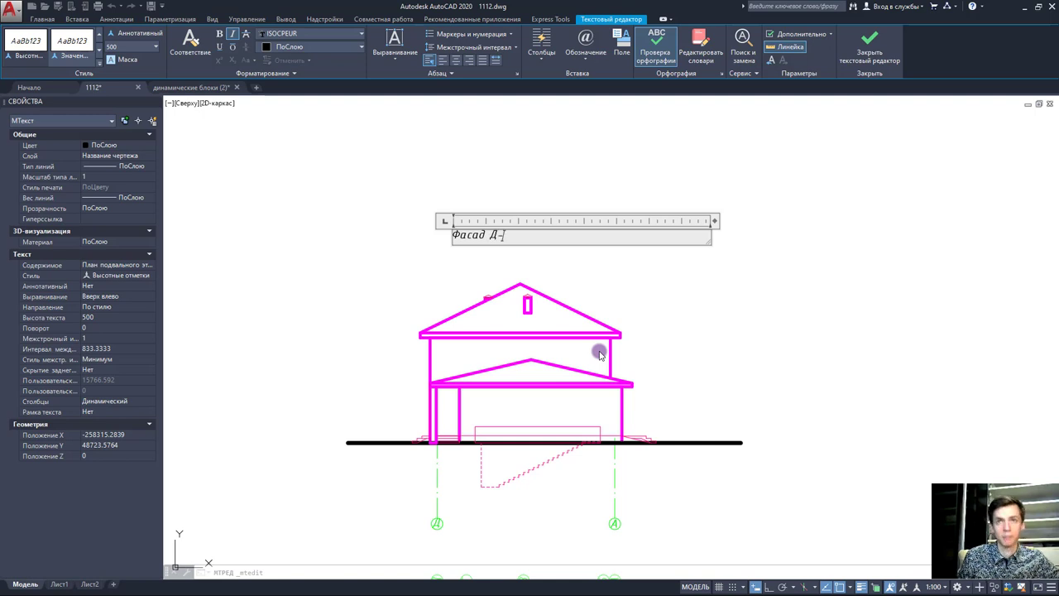
type("А")
left_click(638, 291)
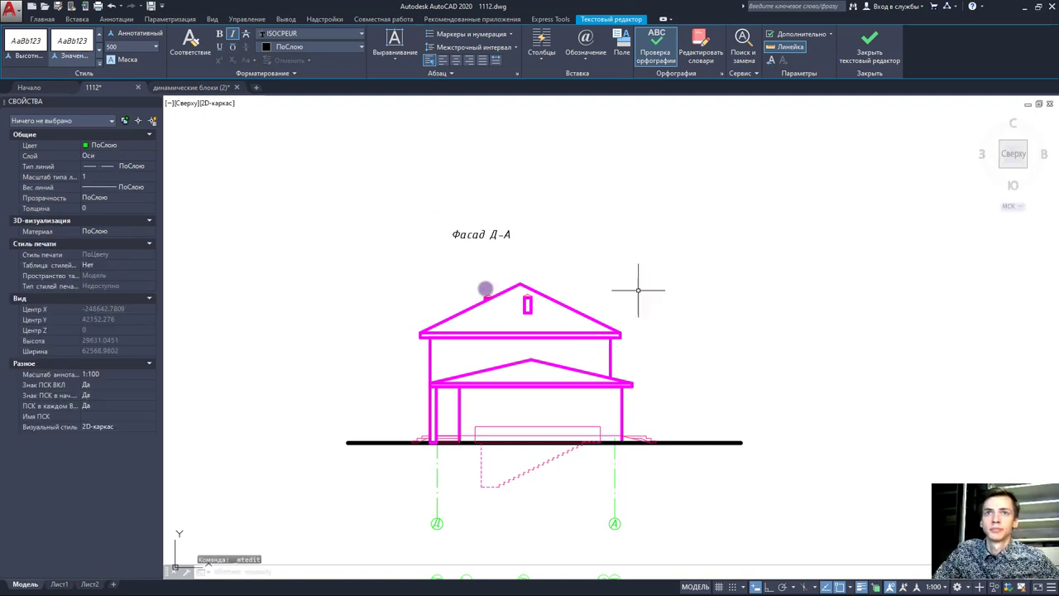
Step: Select the Фасад Д-А title and try moving it by its grip, then cancel
left_click(457, 234)
left_click(453, 233)
scroll(484, 238, "up", 4)
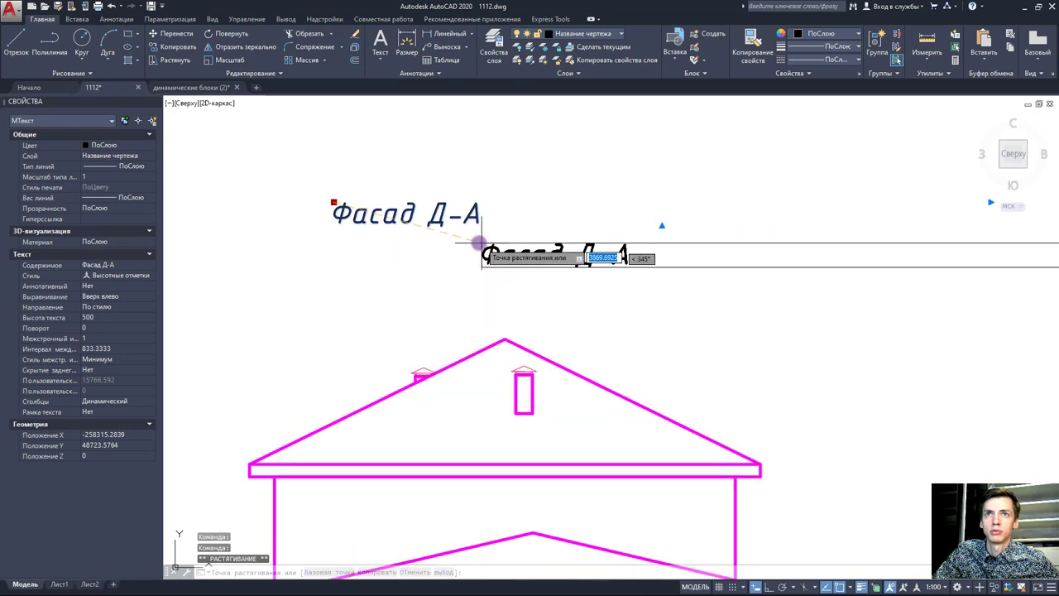
scroll(496, 257, "down", 4)
key("Escape")
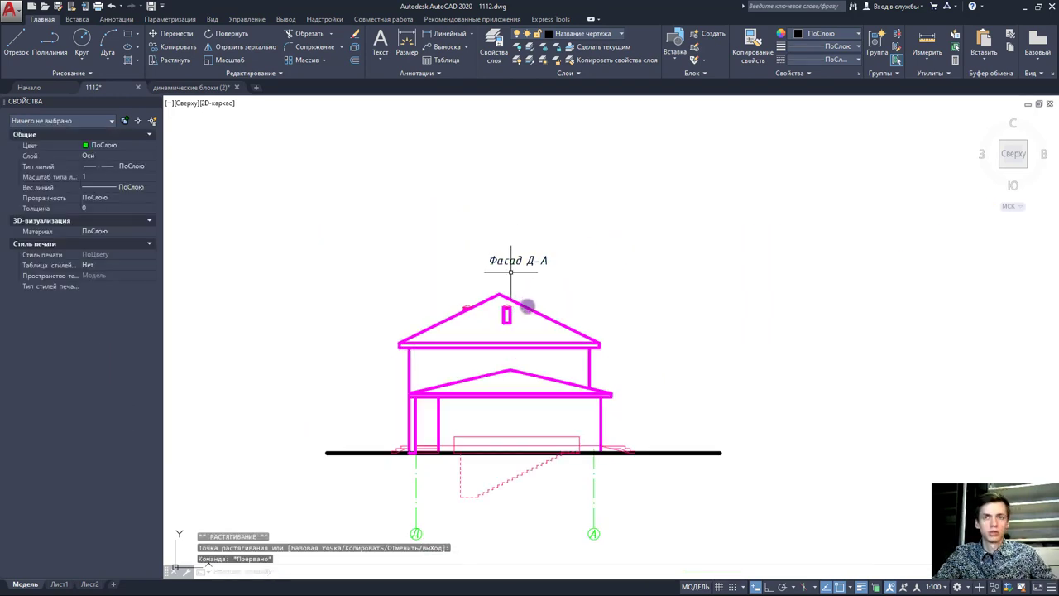
middle_click_drag(543, 297, 557, 281)
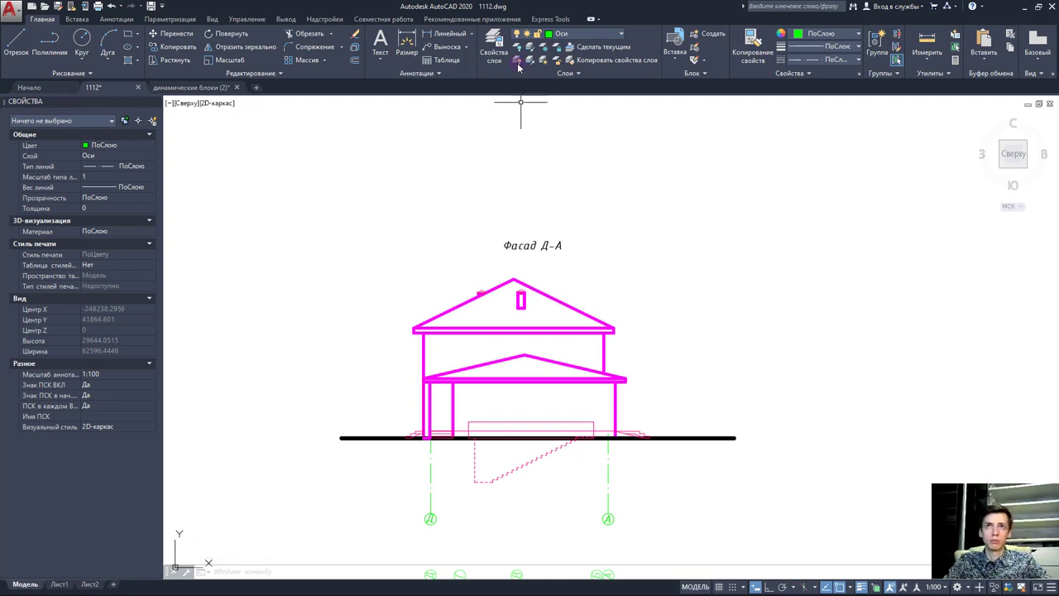
Step: Set Штриховка as the current layer in the layer manager, then close it
left_click(496, 46)
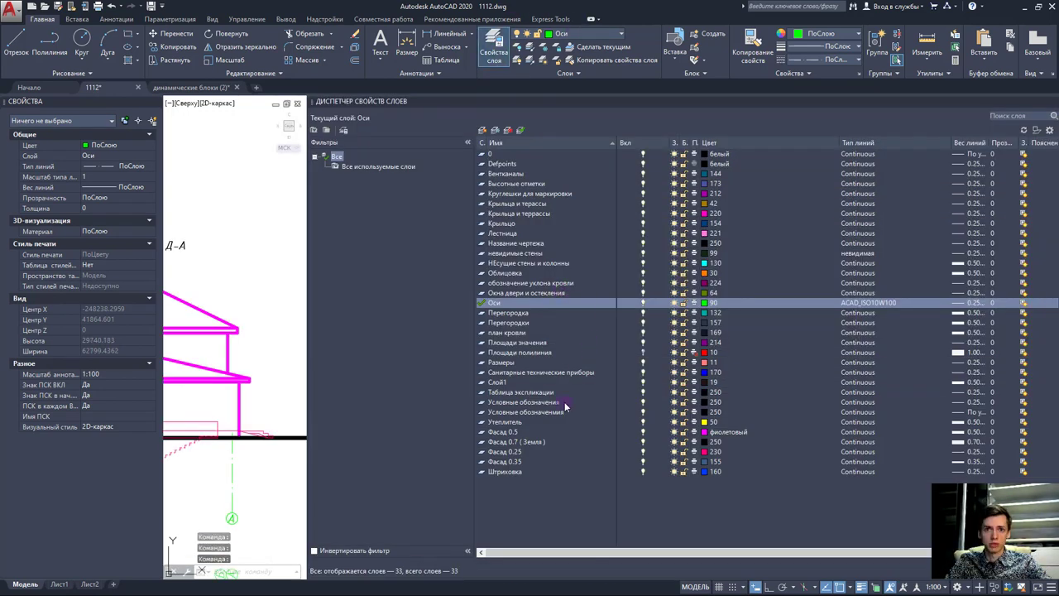
left_click(522, 472)
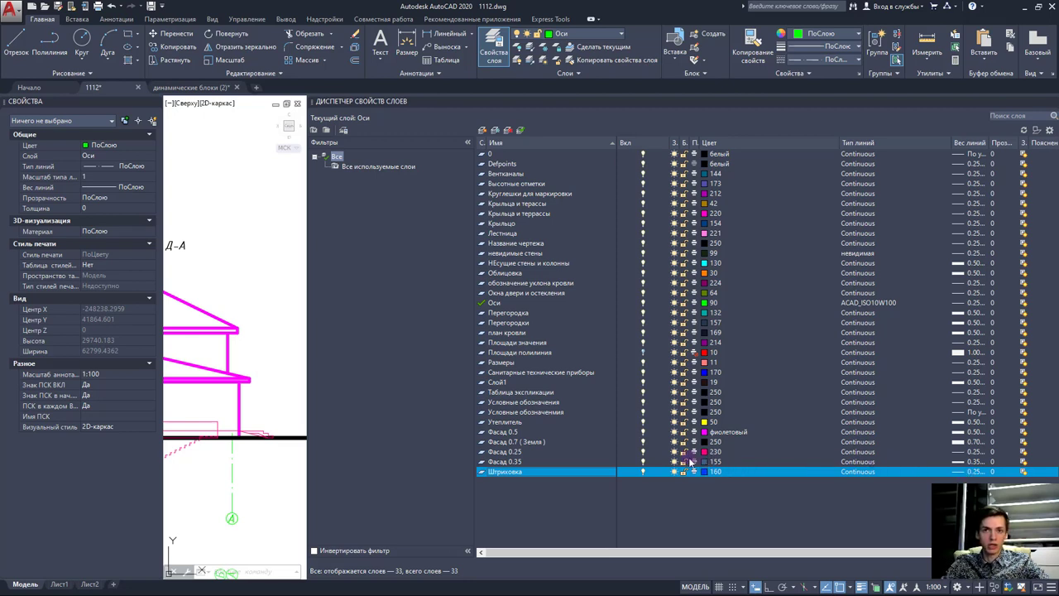
double_click(482, 472)
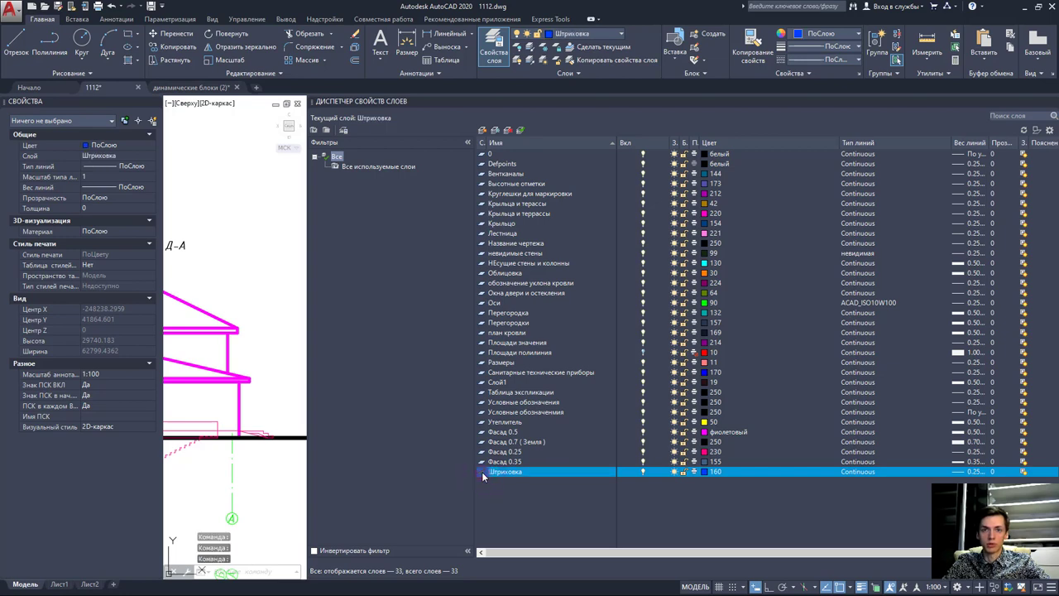
left_click(499, 60)
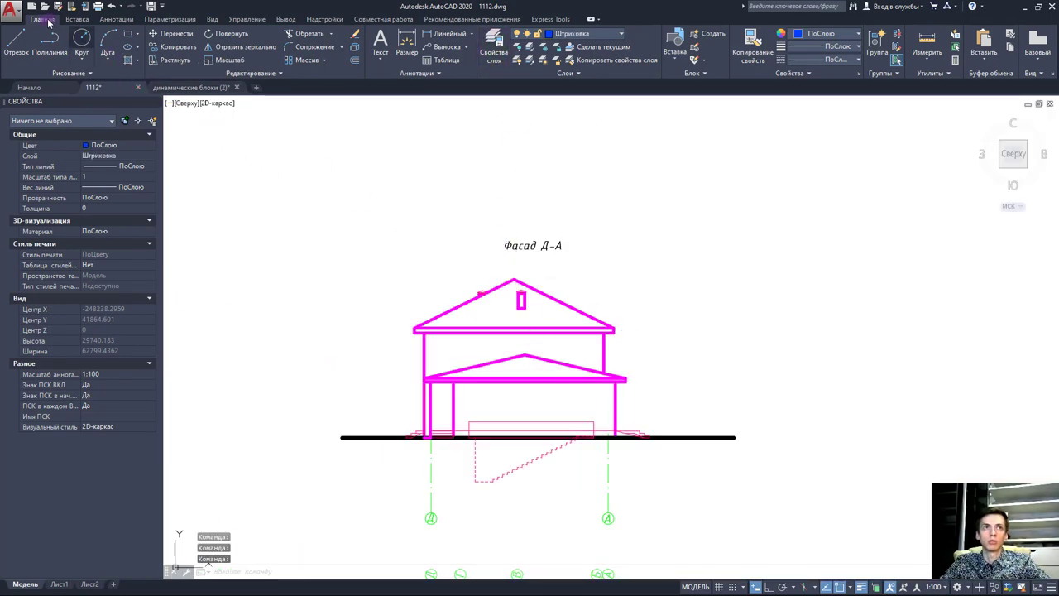
Step: Start a hatch fill using the AR-BRSTD brick pattern chosen from the expanded pattern gallery
left_click(128, 62)
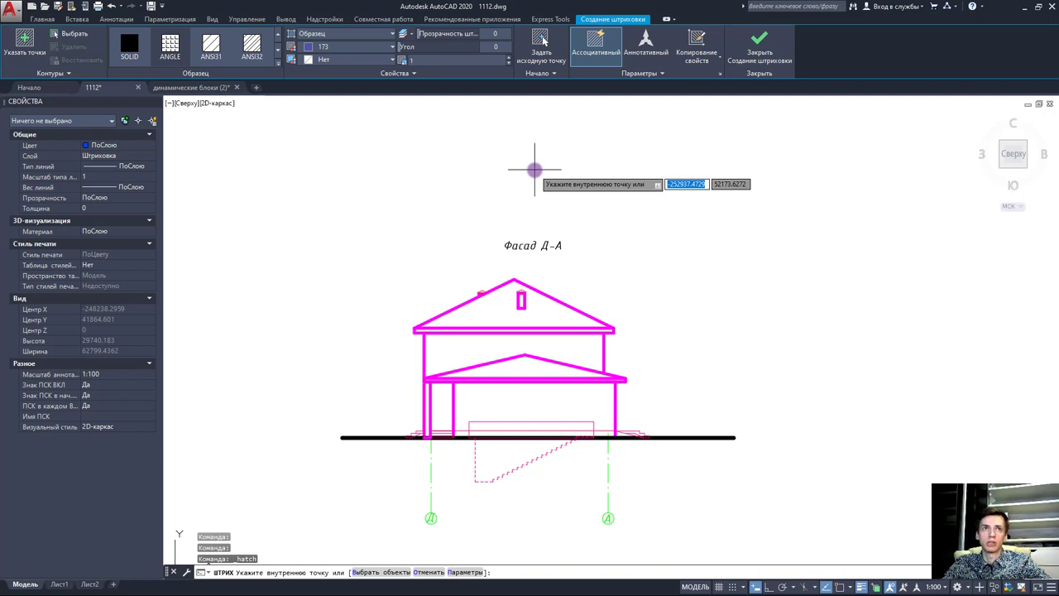
left_click(278, 48)
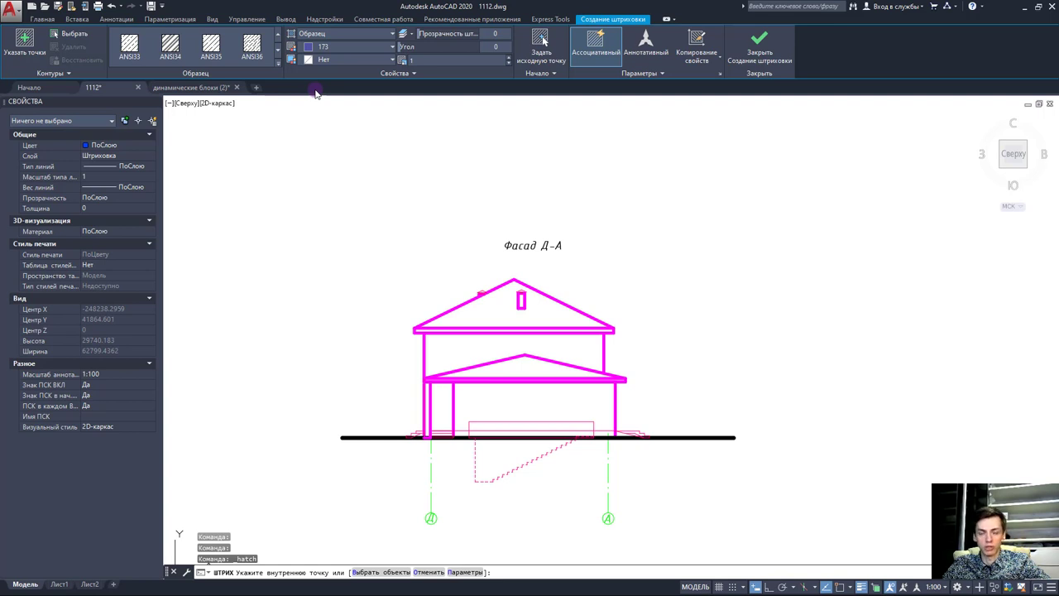
left_click(277, 55)
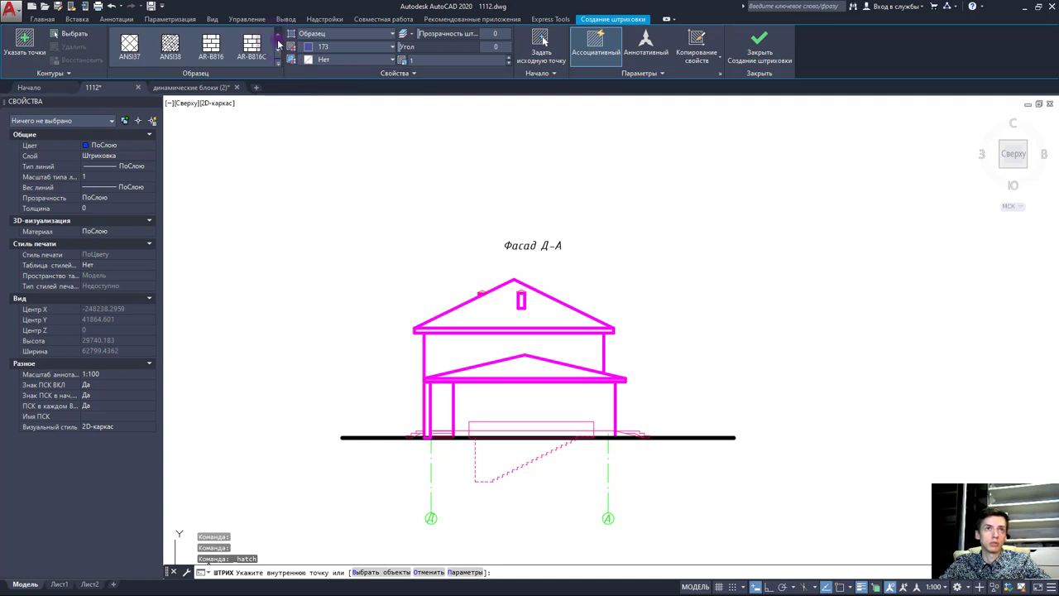
left_click(278, 36)
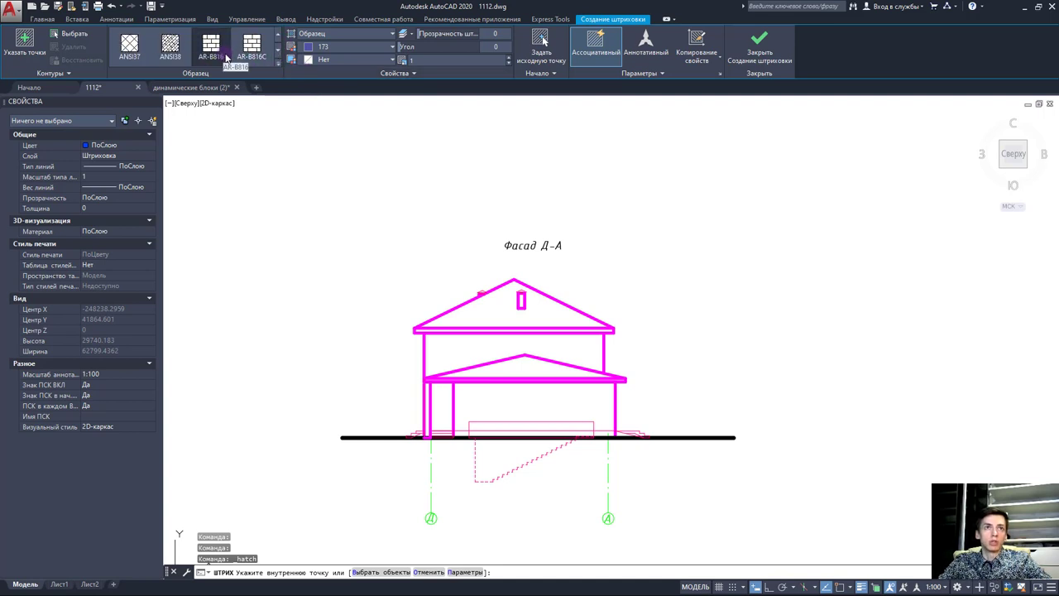
left_click(277, 63)
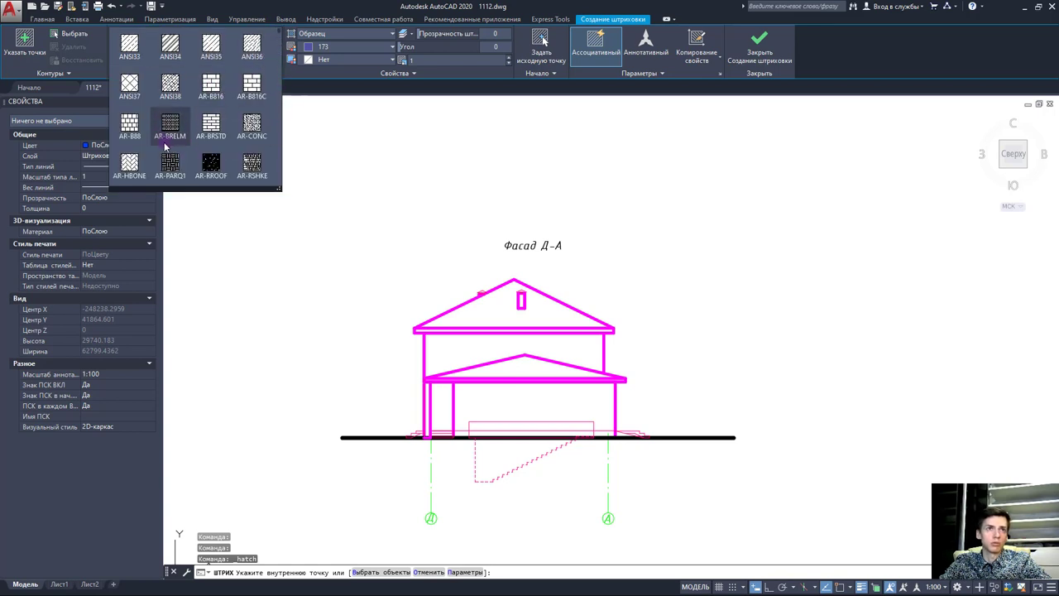
left_click(221, 137)
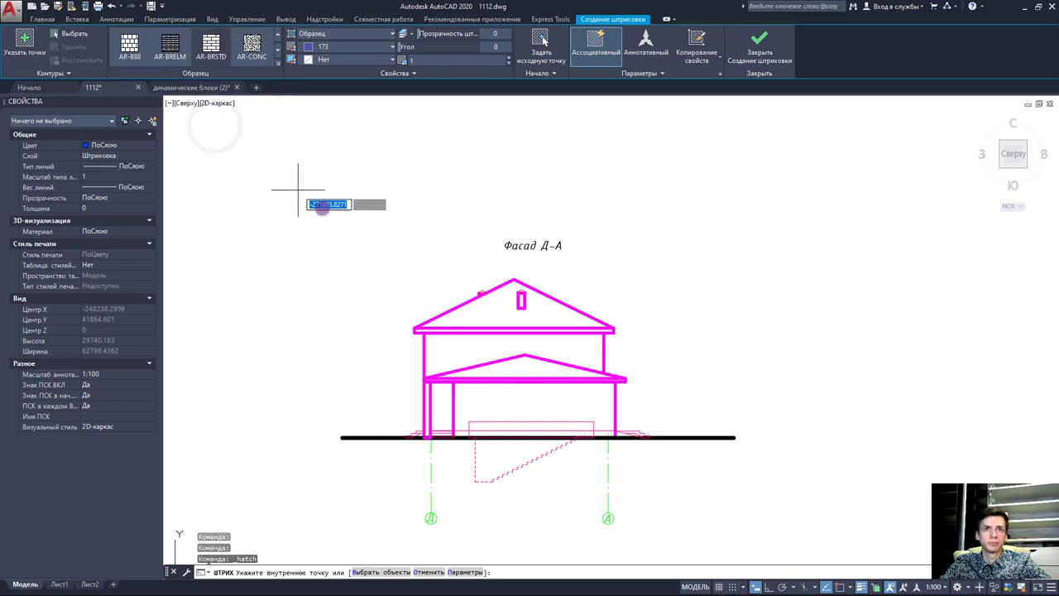
left_click(449, 60)
type("0.")
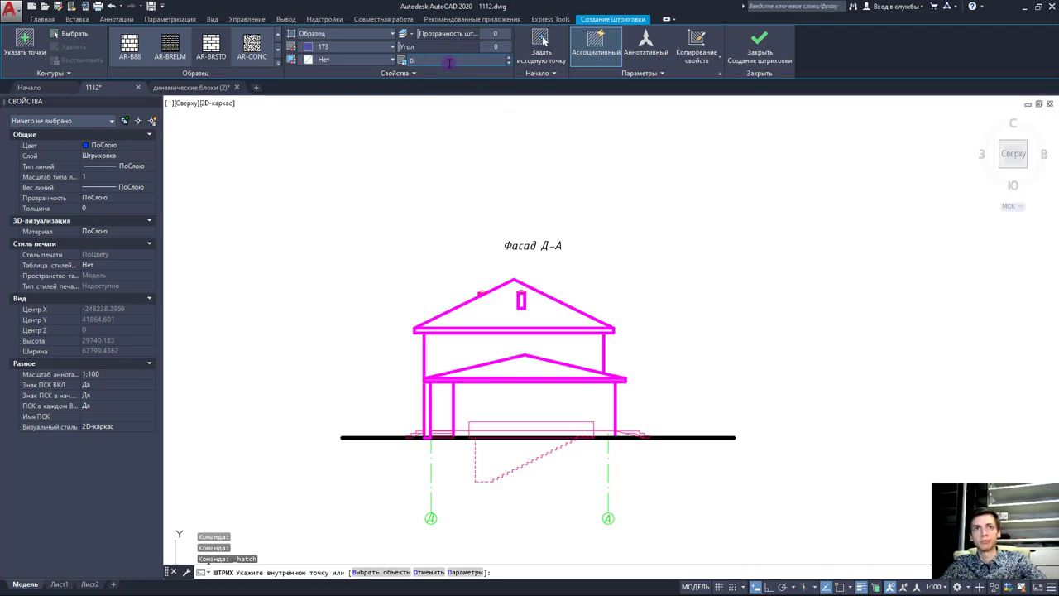
Step: Fill the upper storey wall with the AR-BRSTD brick hatch
type("5")
key("BackSpace")
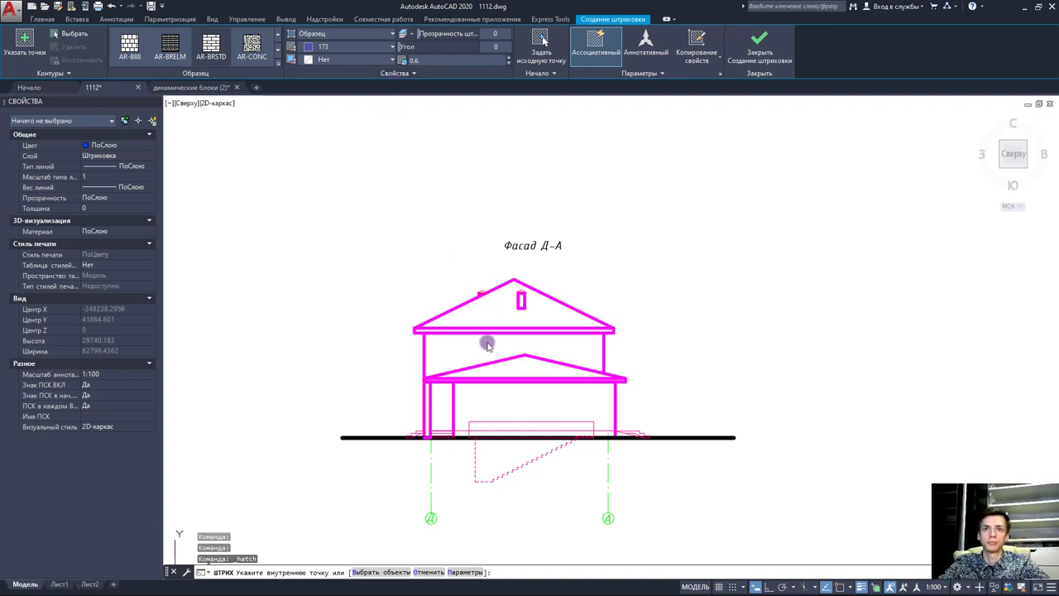
left_click(452, 353)
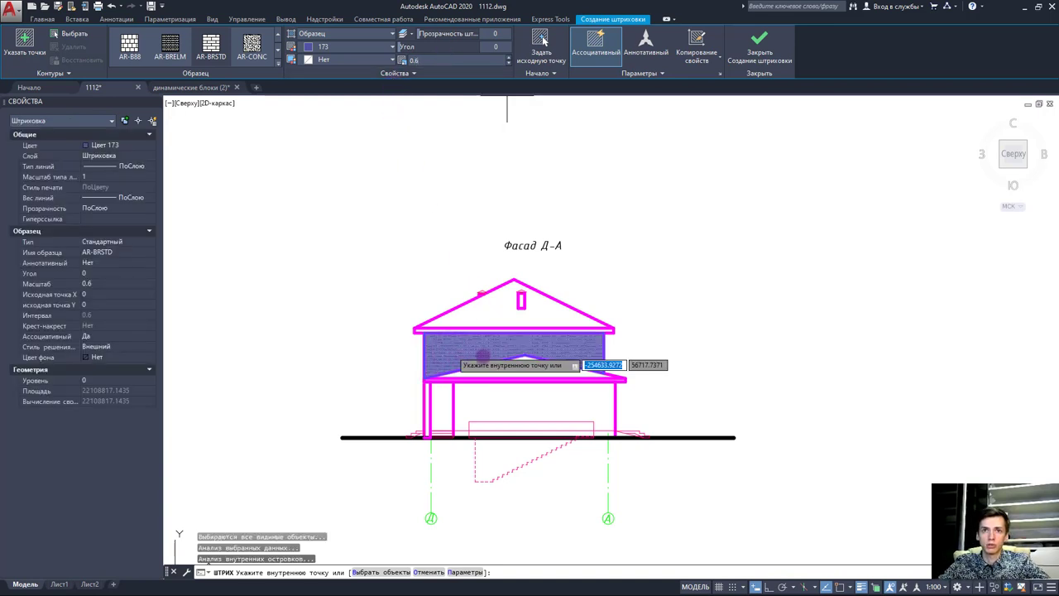
Step: Raise the brick hatch scale from 0.7 up to 1
scroll(469, 358, "up", 5)
scroll(469, 358, "up", 1)
scroll(458, 359, "up", 1)
scroll(456, 359, "up", 2)
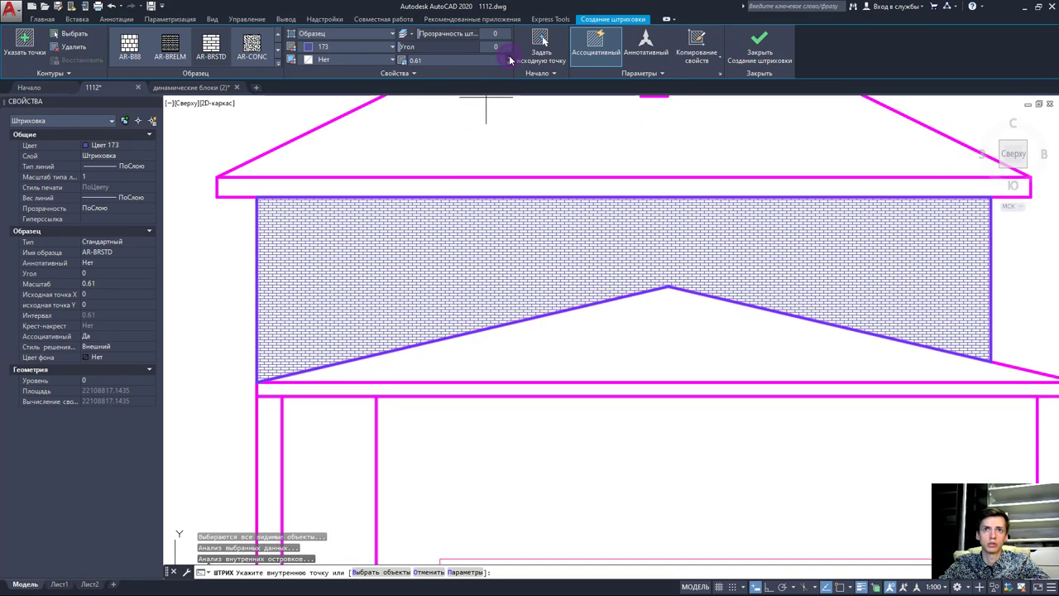
left_click(509, 59)
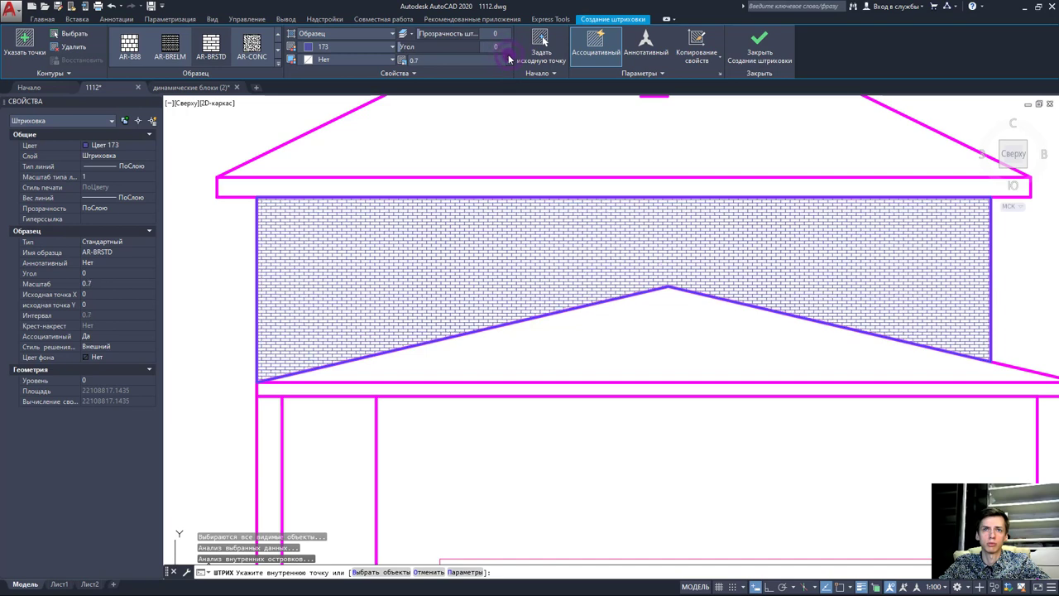
left_click(509, 59)
left_click(510, 59)
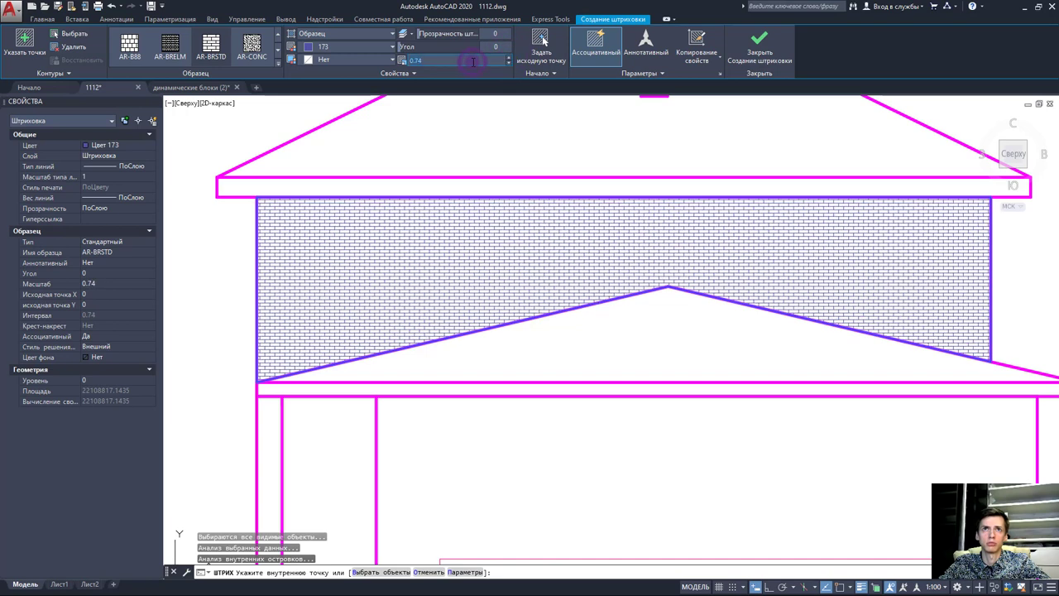
type("1")
key("Return")
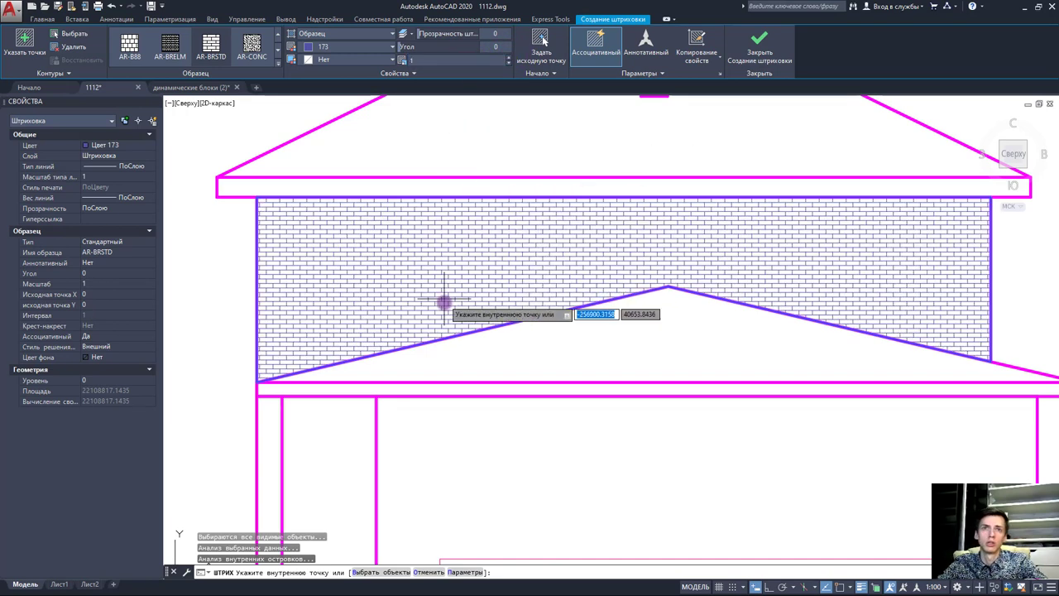
scroll(476, 321, "up", 3)
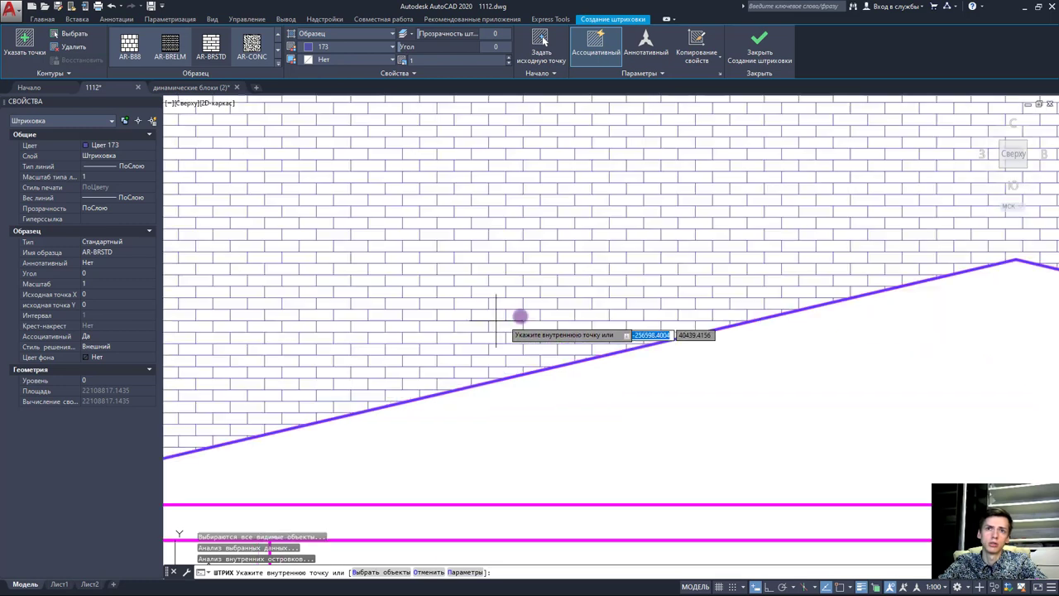
scroll(495, 322, "down", 3)
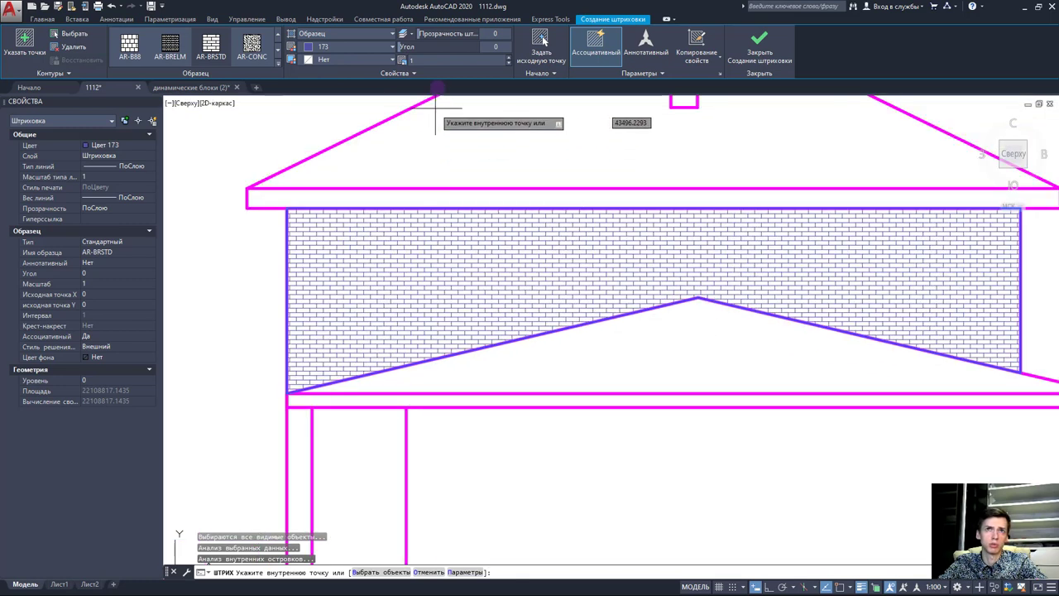
Step: Change the brick hatch scale to 2, then to 1.5
type("2")
key("Return")
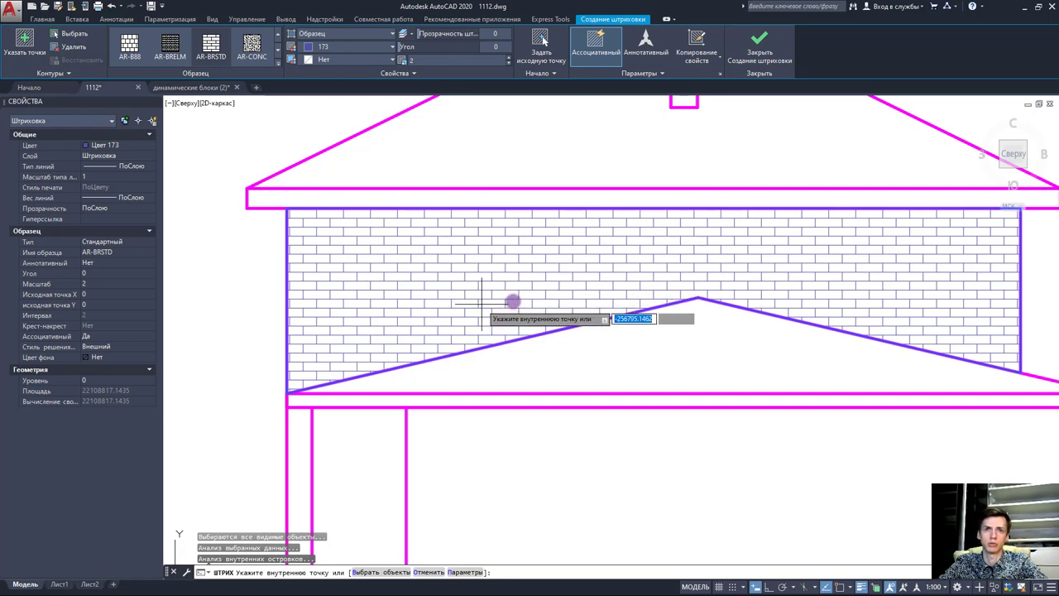
scroll(513, 302, "down", 4)
scroll(418, 349, "up", 2)
scroll(407, 359, "up", 2)
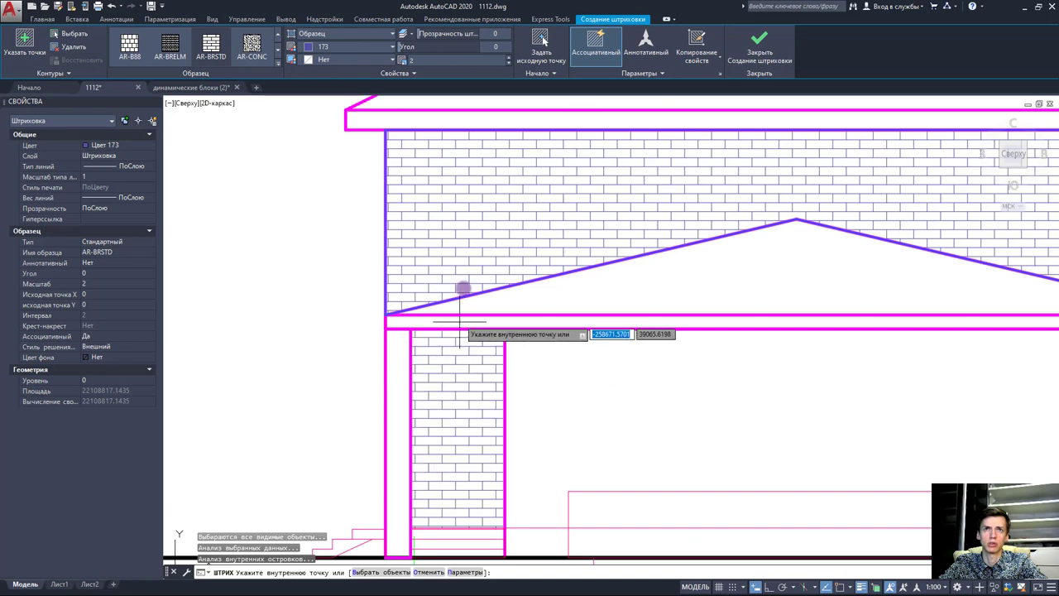
left_click(423, 60)
type(".5")
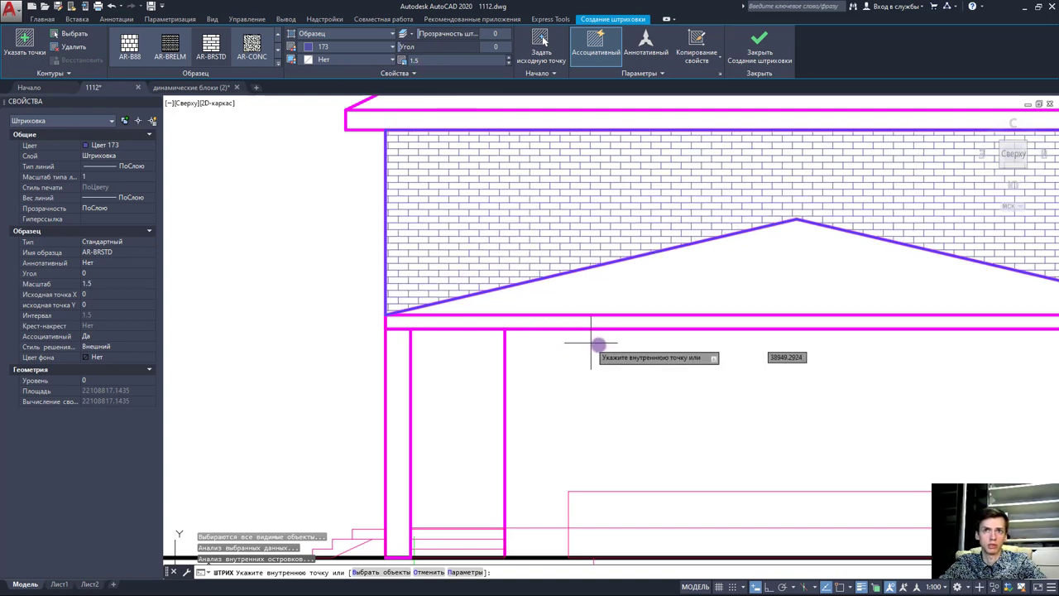
Step: Add the lower-storey wall, left porch wall and lower rectangular band to the brick hatch
left_click(610, 388)
scroll(615, 392, "down", 2)
middle_click_drag(726, 403, 633, 382)
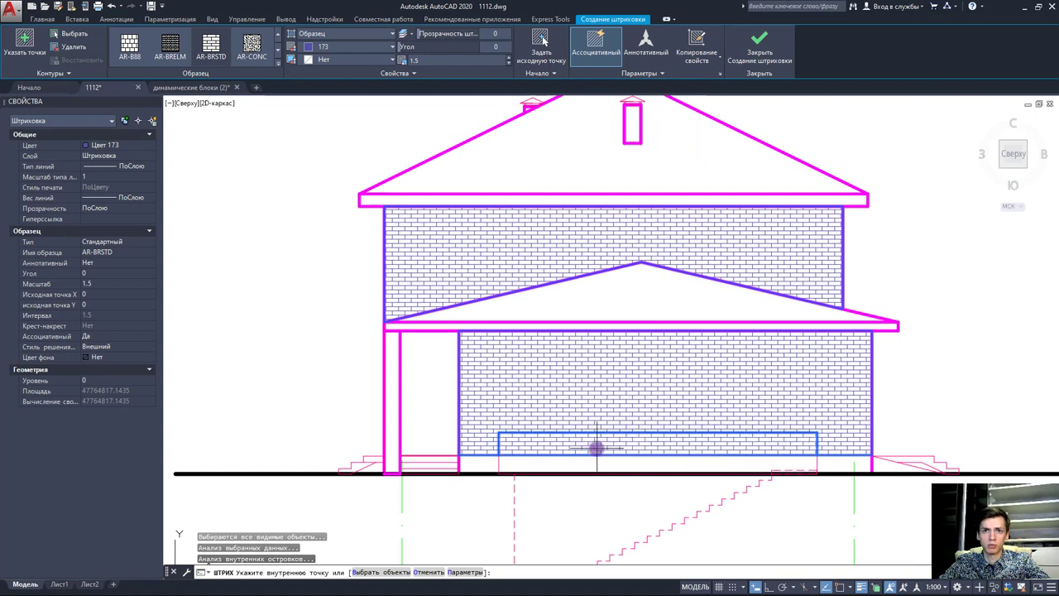
left_click(445, 418)
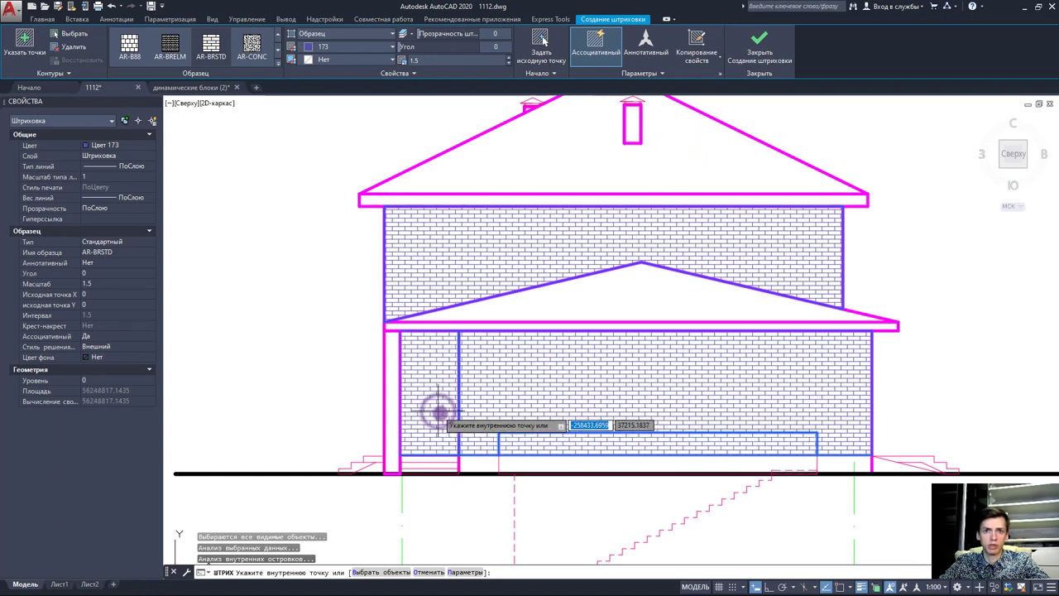
left_click(589, 447)
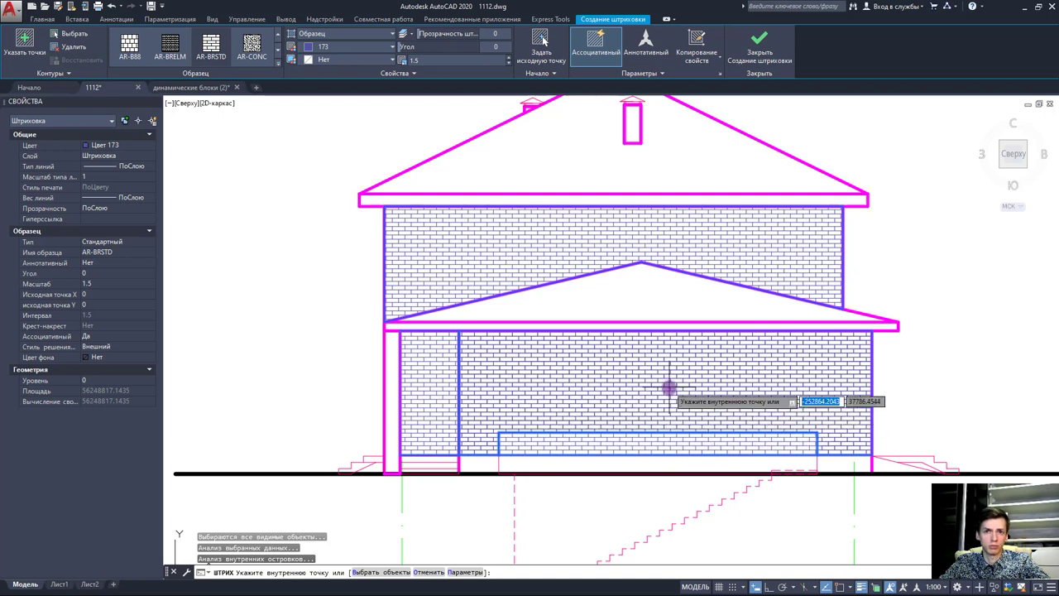
Step: End the brick hatching and start a new hatch with the GRAVEL pattern selected
key("Escape")
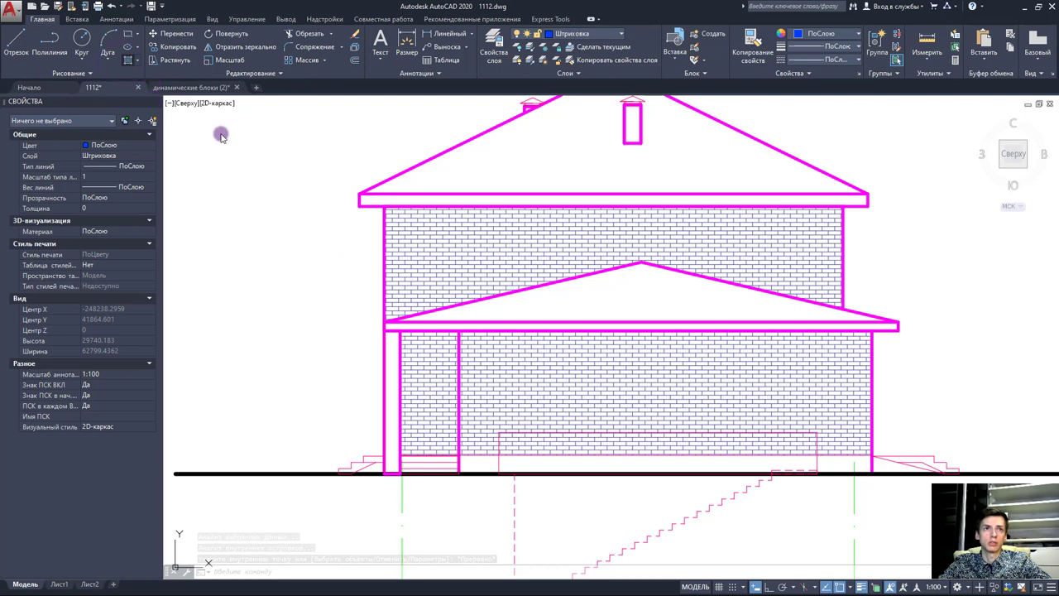
key("Return")
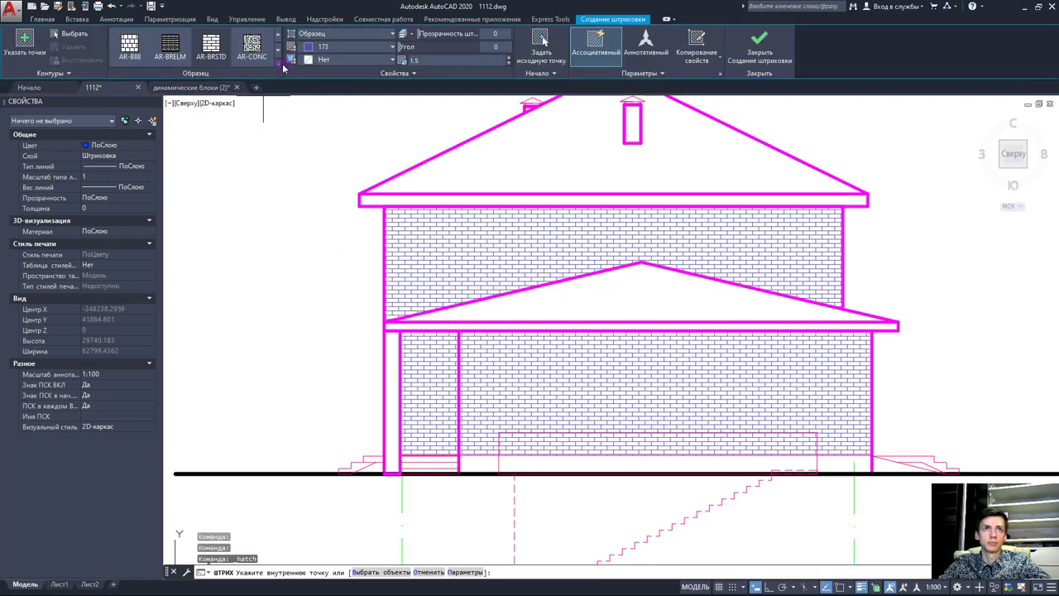
left_click(279, 63)
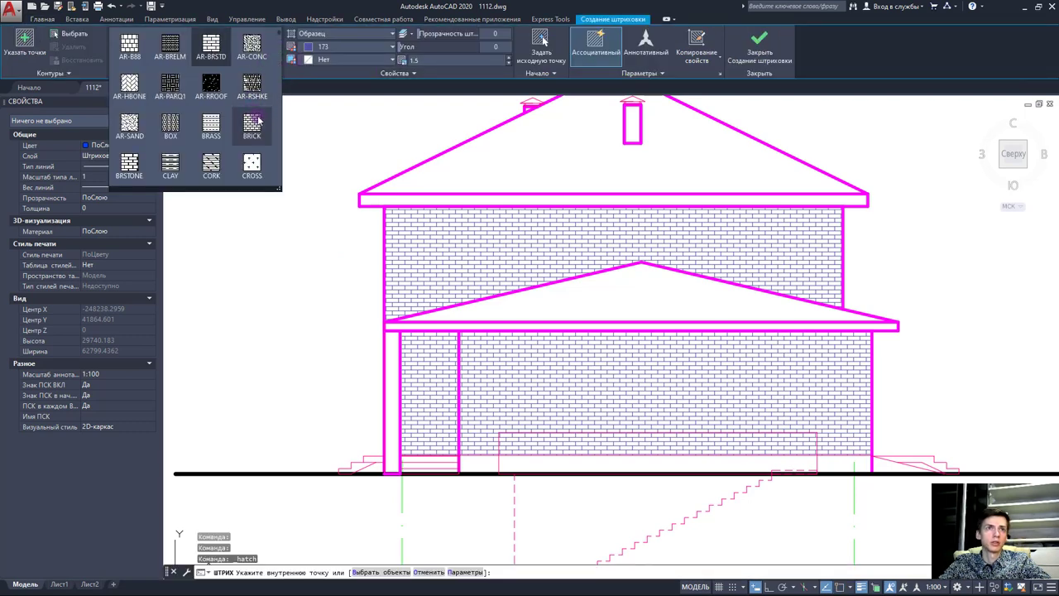
scroll(258, 121, "down", 1)
scroll(260, 122, "down", 1)
scroll(261, 124, "down", 2)
scroll(263, 125, "down", 1)
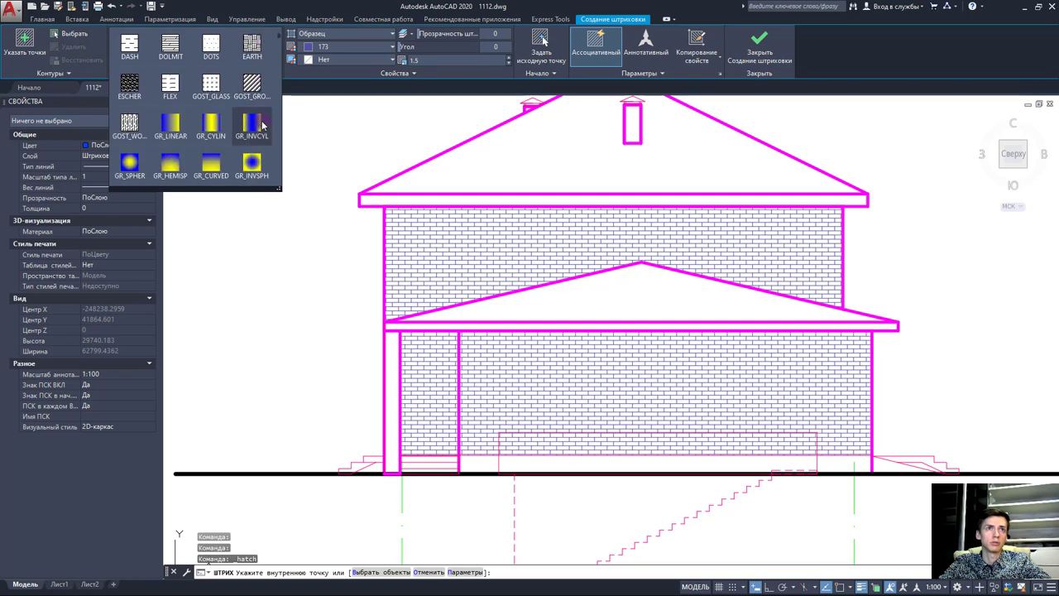
scroll(263, 125, "down", 2)
scroll(245, 128, "down", 1)
scroll(240, 141, "down", 1)
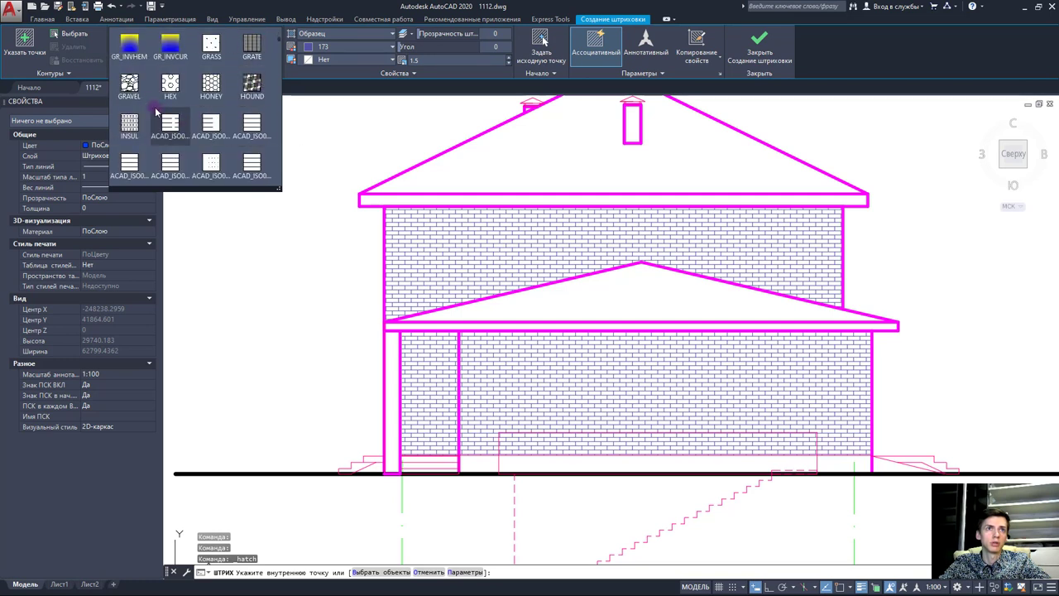
left_click(138, 98)
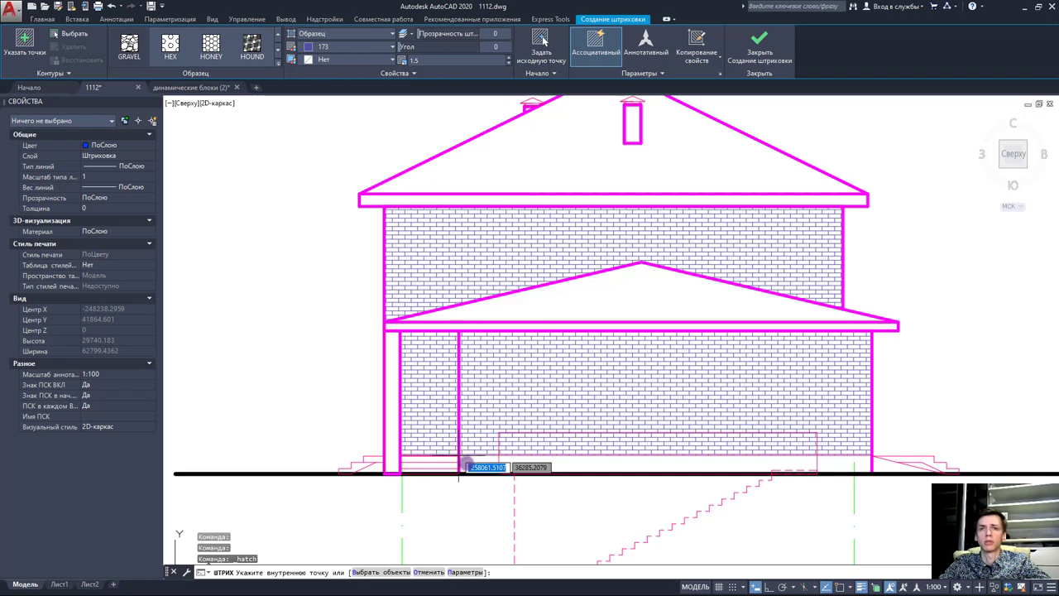
Step: Fill the three base-strip sections with the GRAVEL hatch
left_click(485, 465)
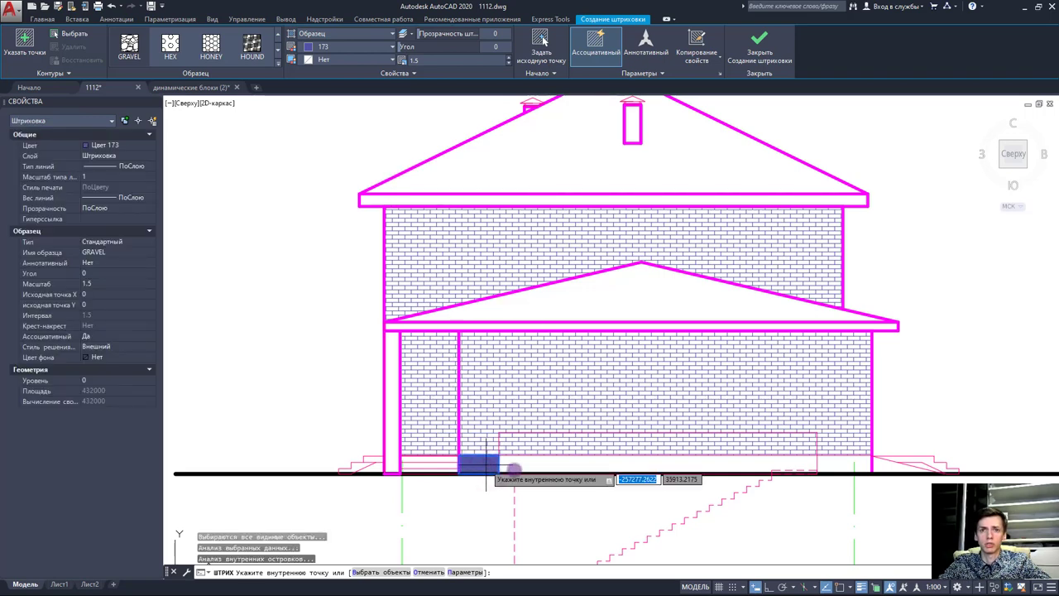
scroll(487, 466, "up", 3)
left_click(556, 462)
scroll(527, 454, "down", 3)
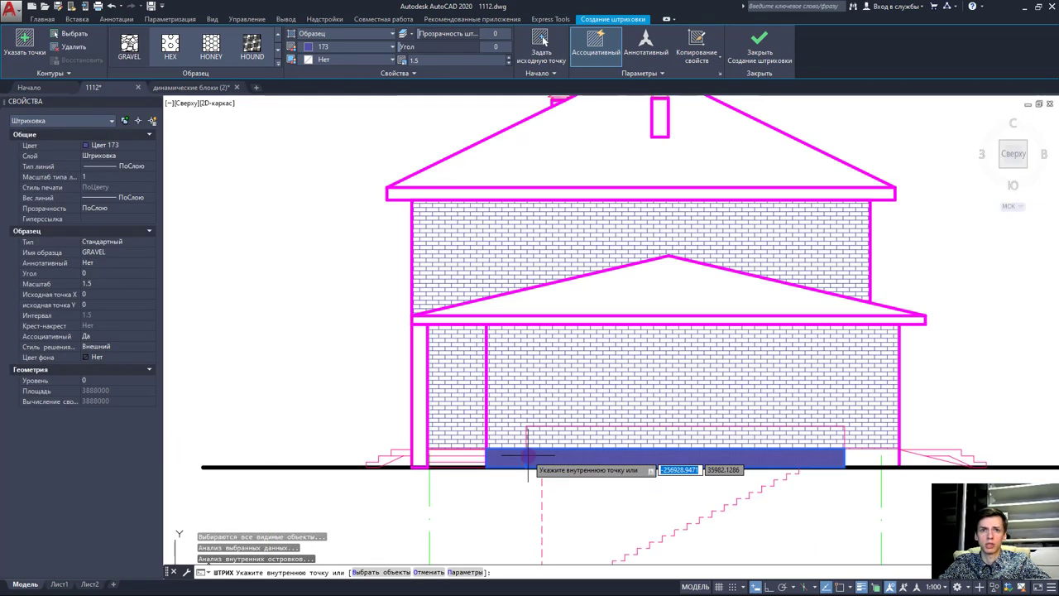
left_click(873, 457)
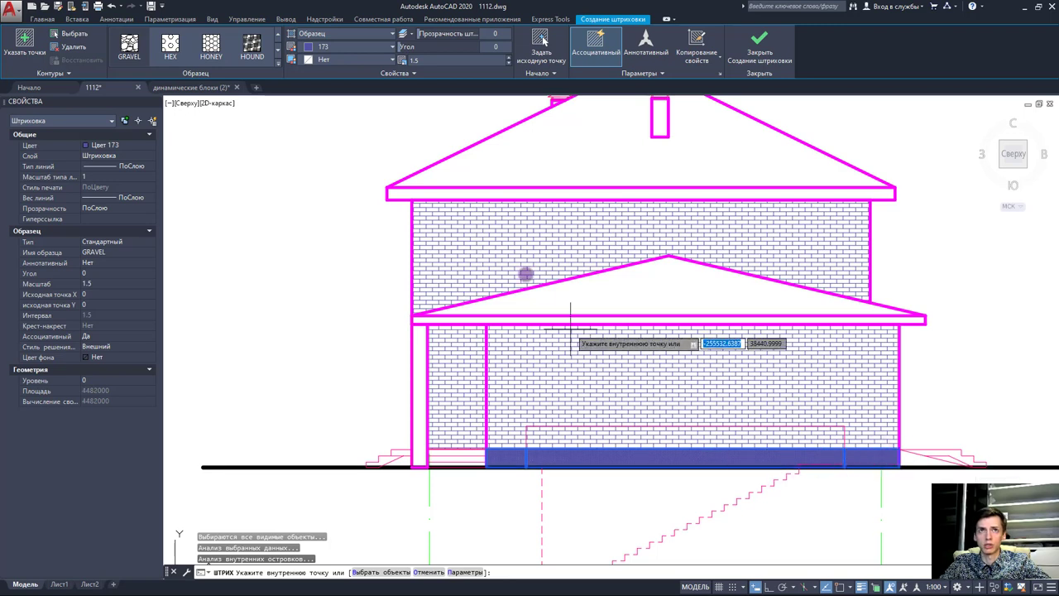
Step: Adjust the gravel hatch scale with the spinner, then set it to 10
left_click(509, 58)
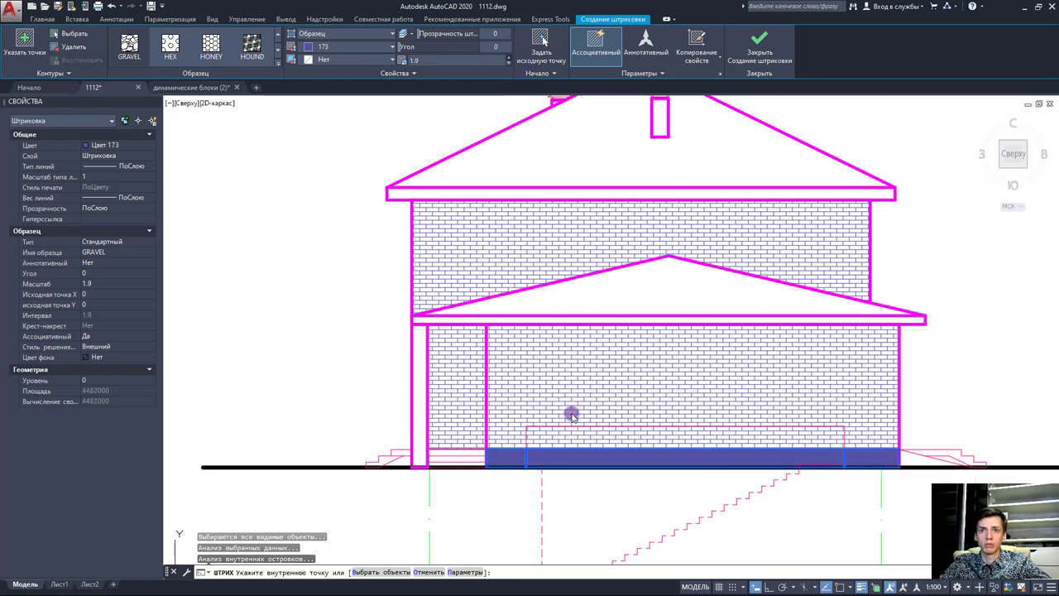
scroll(579, 447, "up", 4)
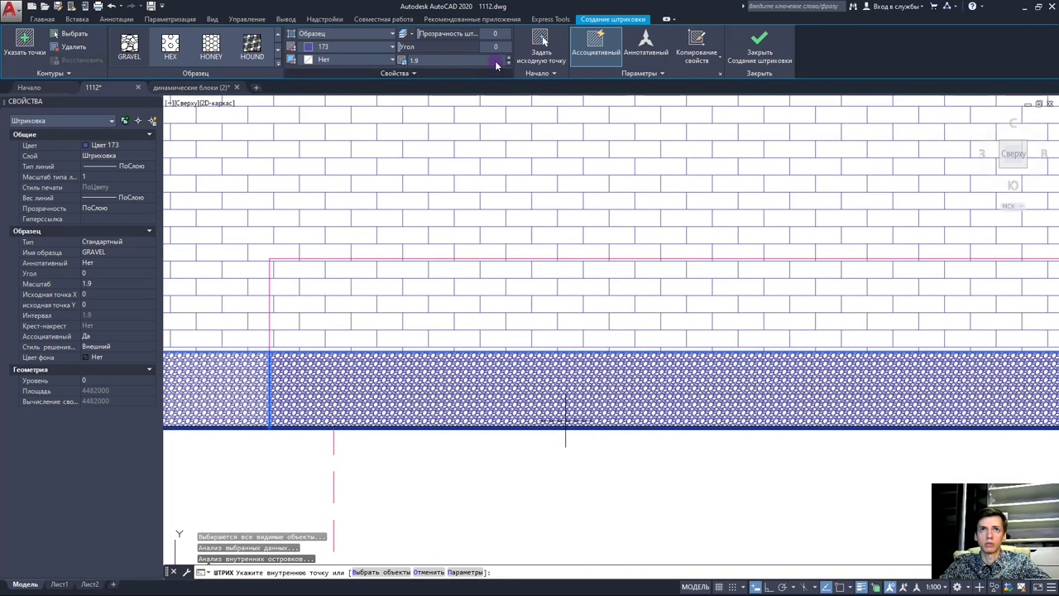
left_click(510, 58)
left_click(511, 58)
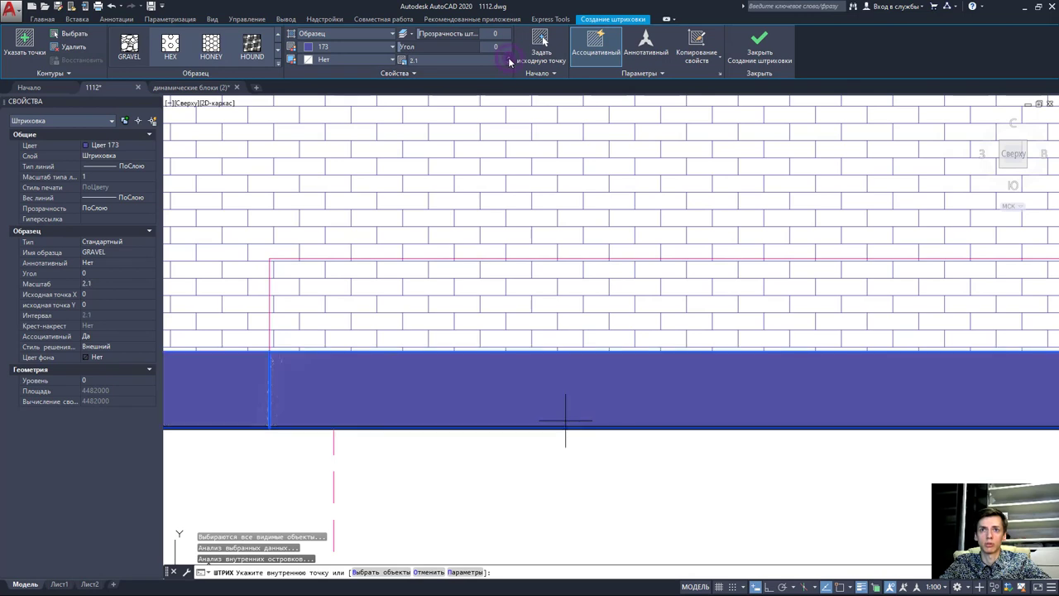
left_click(511, 63)
left_click(510, 63)
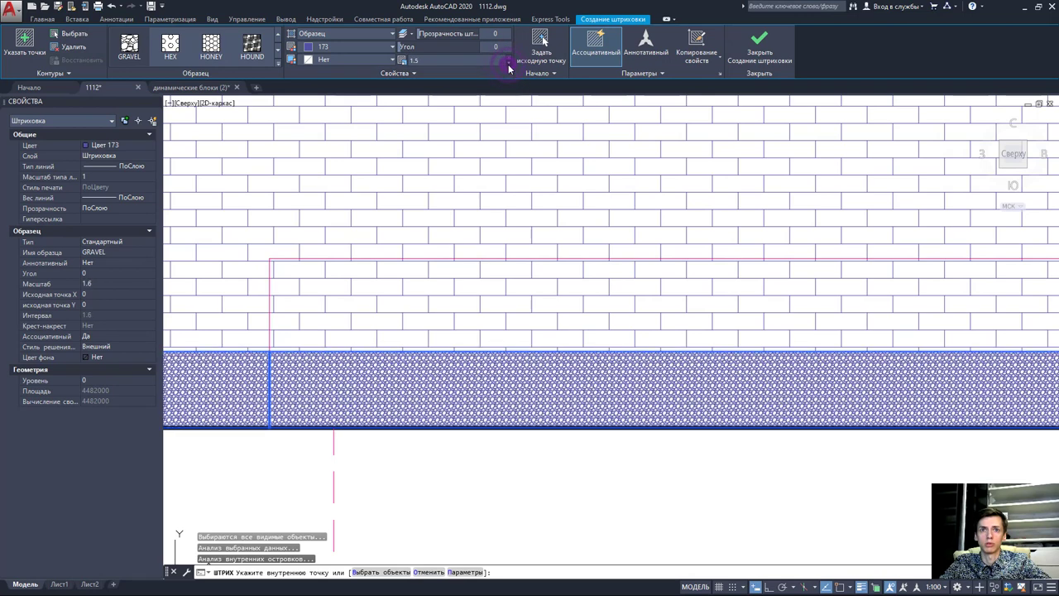
left_click(510, 64)
left_click(510, 58)
left_click(511, 58)
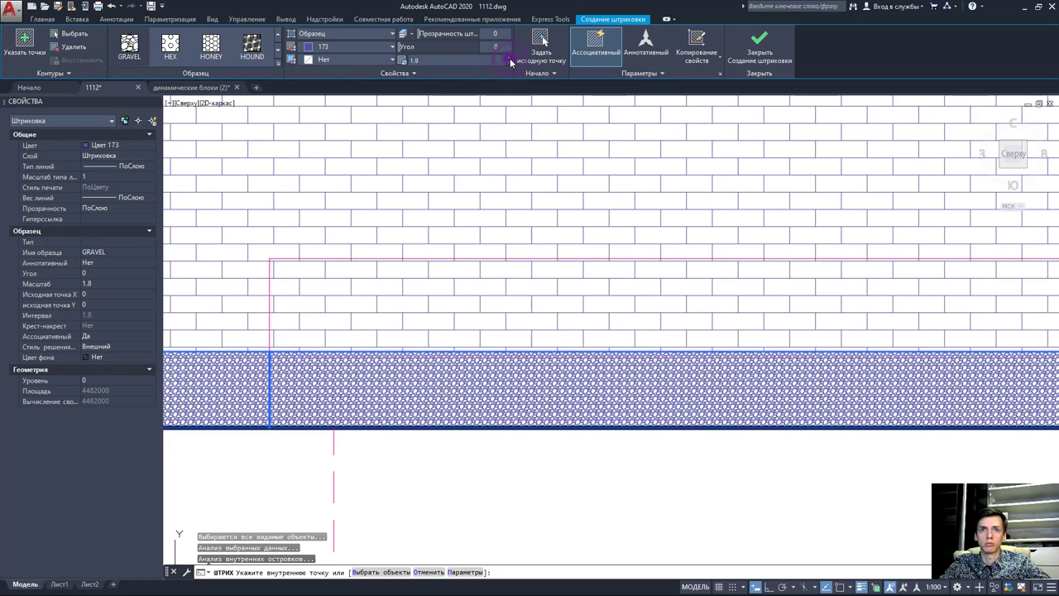
left_click(510, 59)
left_click(511, 59)
left_click(509, 59)
left_click(508, 59)
left_click(507, 59)
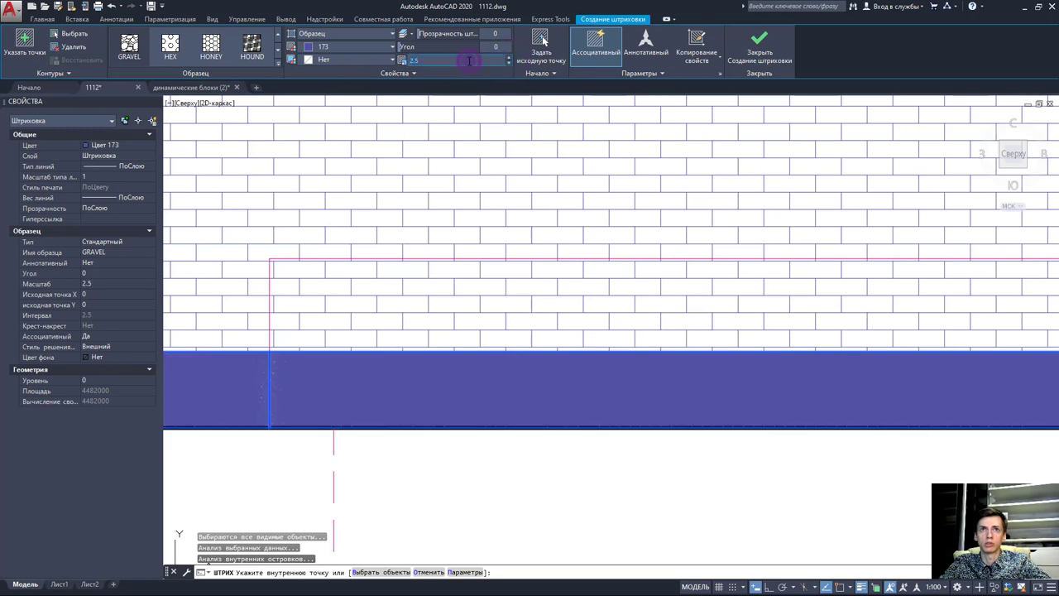
type("0")
key("Return")
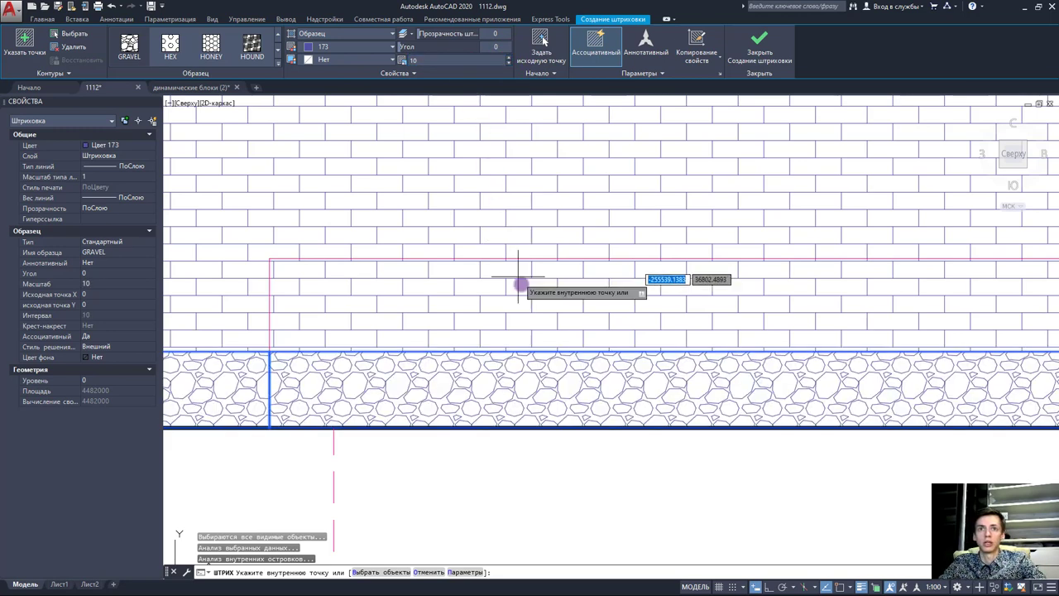
scroll(517, 290, "down", 2)
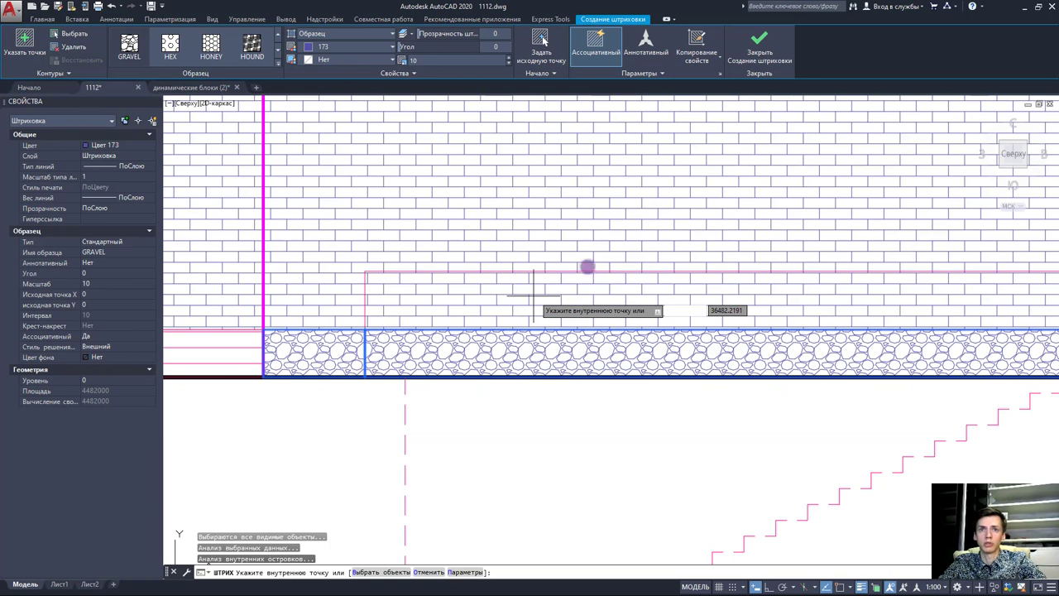
scroll(571, 273, "down", 2)
scroll(579, 289, "down", 2)
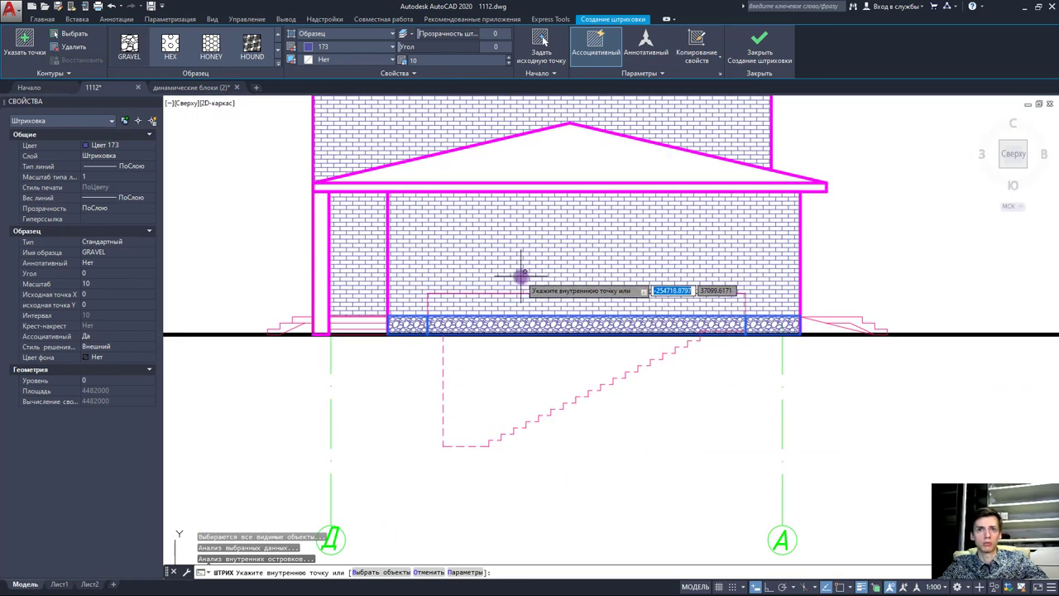
Step: Finish the gravel hatch and start a new hatch with the AR-SAND pattern
key("Escape")
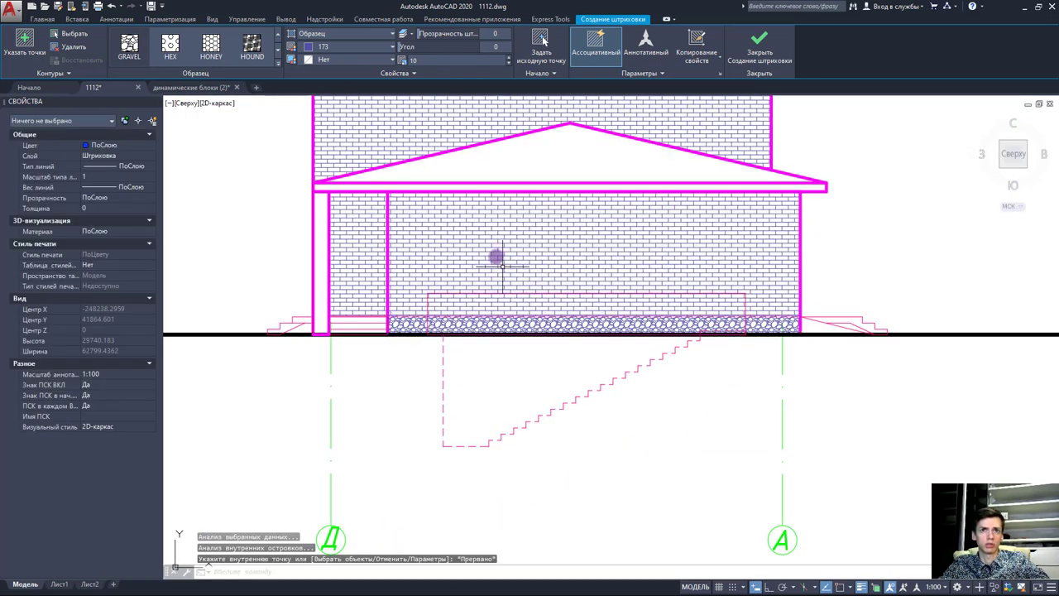
middle_click_drag(489, 237, 536, 281)
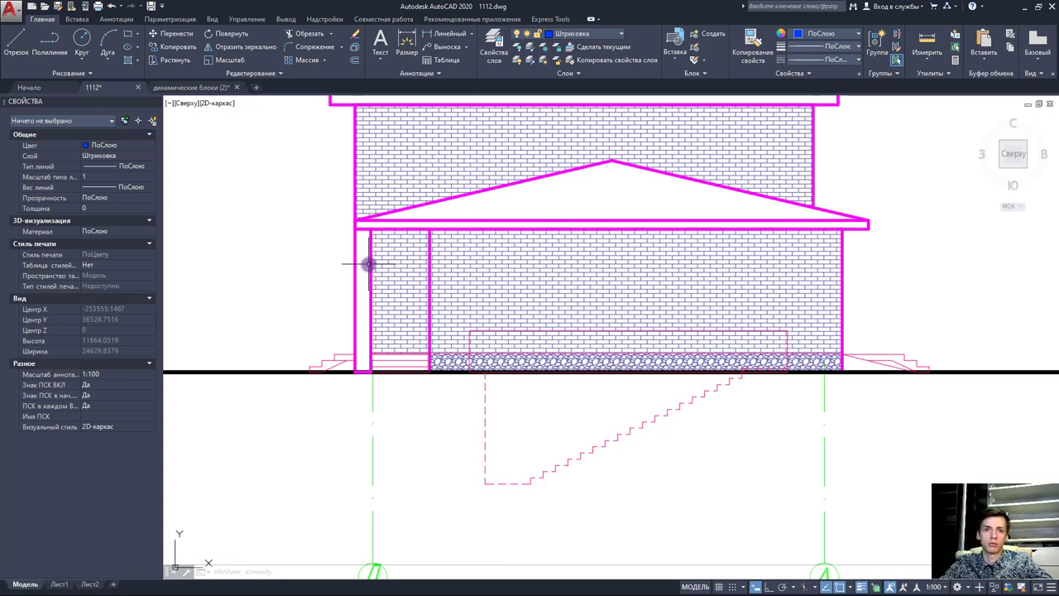
left_click(129, 65)
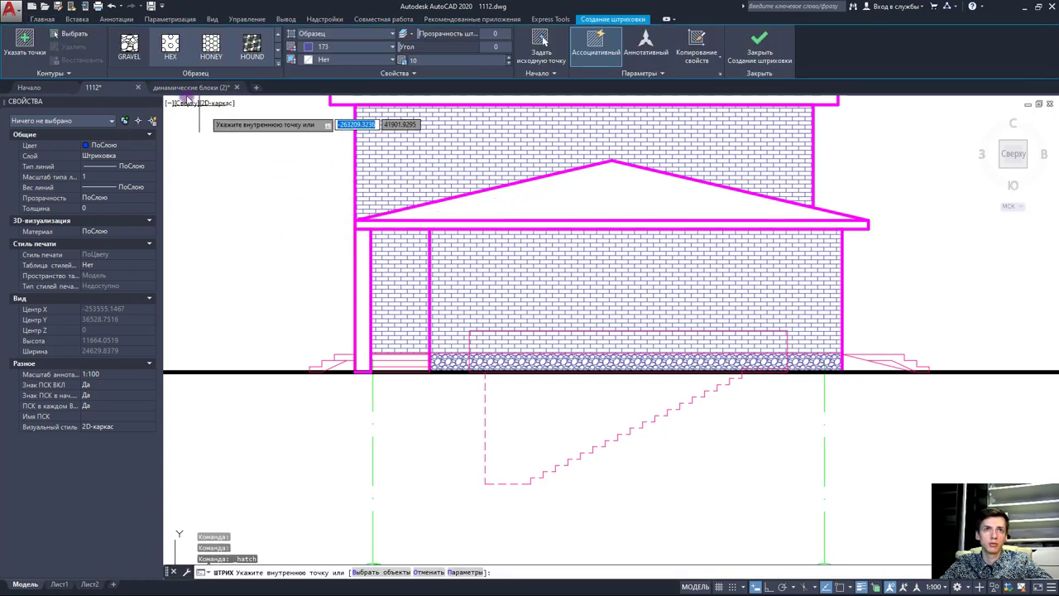
left_click(278, 35)
left_click(278, 35)
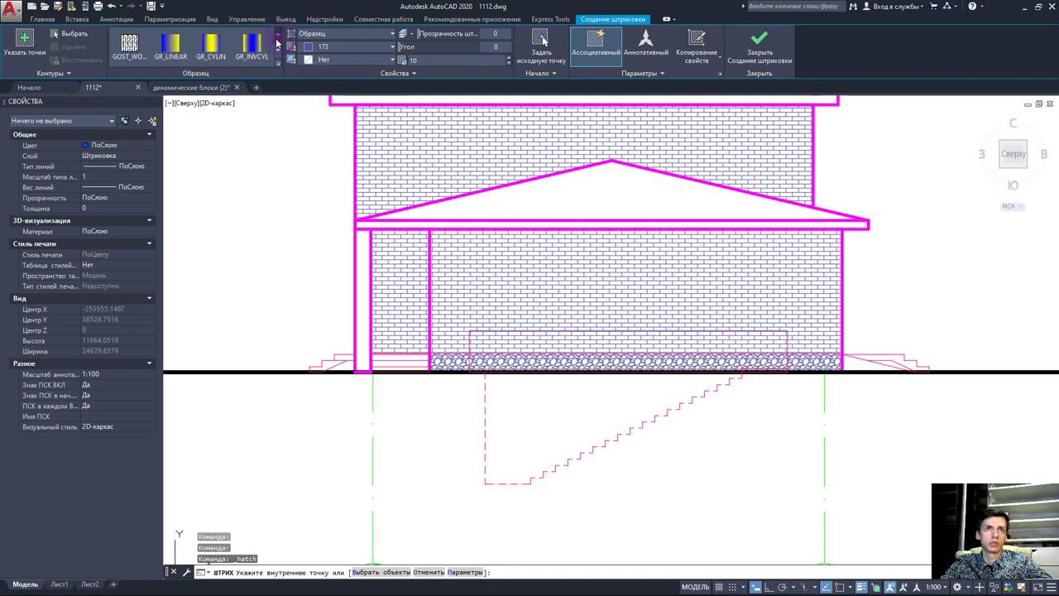
left_click(278, 36)
left_click(278, 35)
left_click(281, 69)
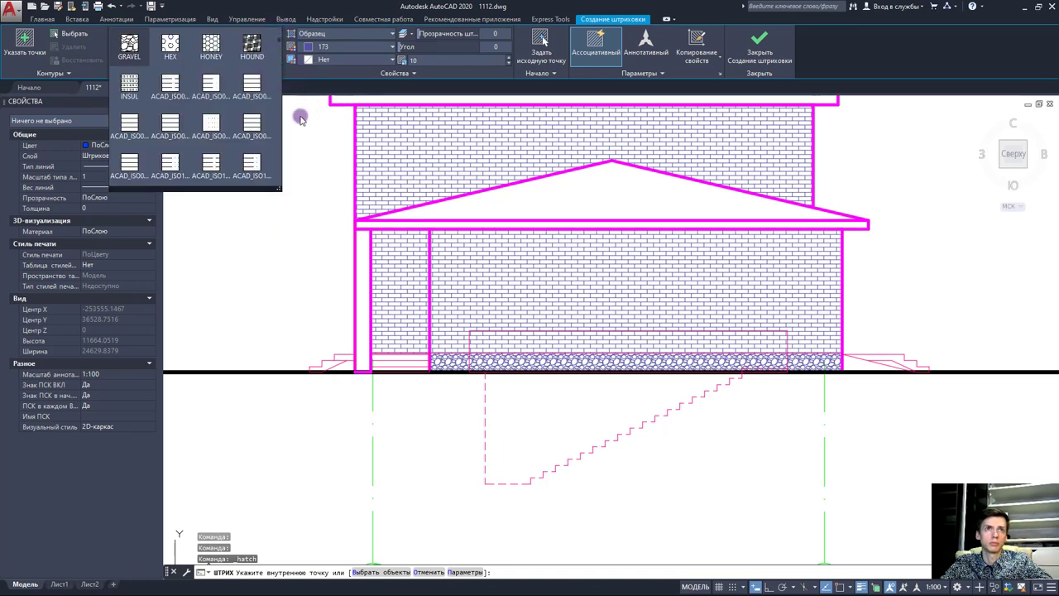
scroll(256, 124, "up", 2)
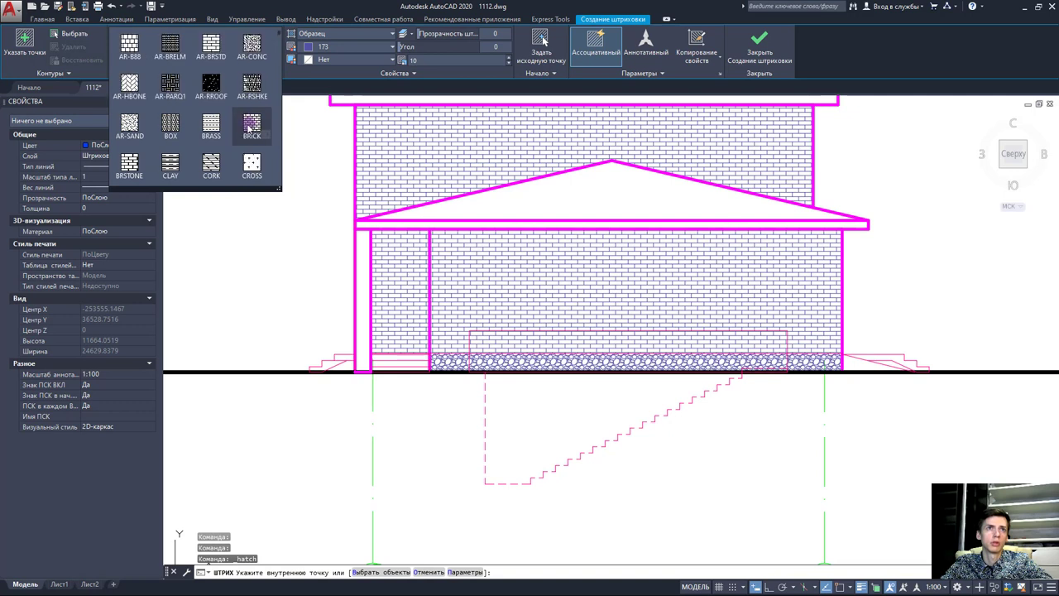
scroll(249, 125, "up", 2)
scroll(252, 124, "down", 2)
scroll(250, 125, "down", 1)
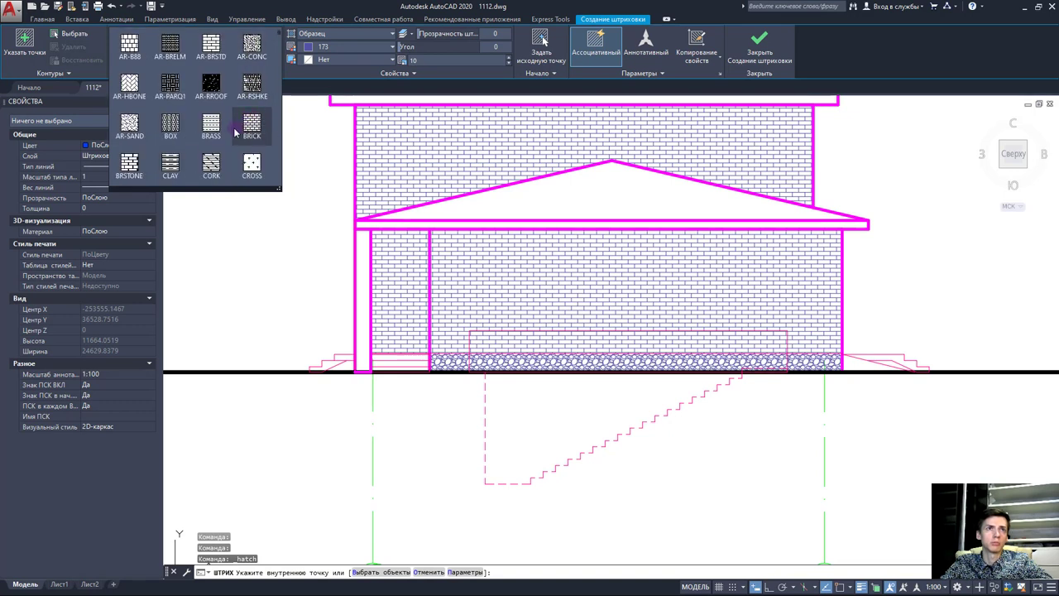
left_click(132, 124)
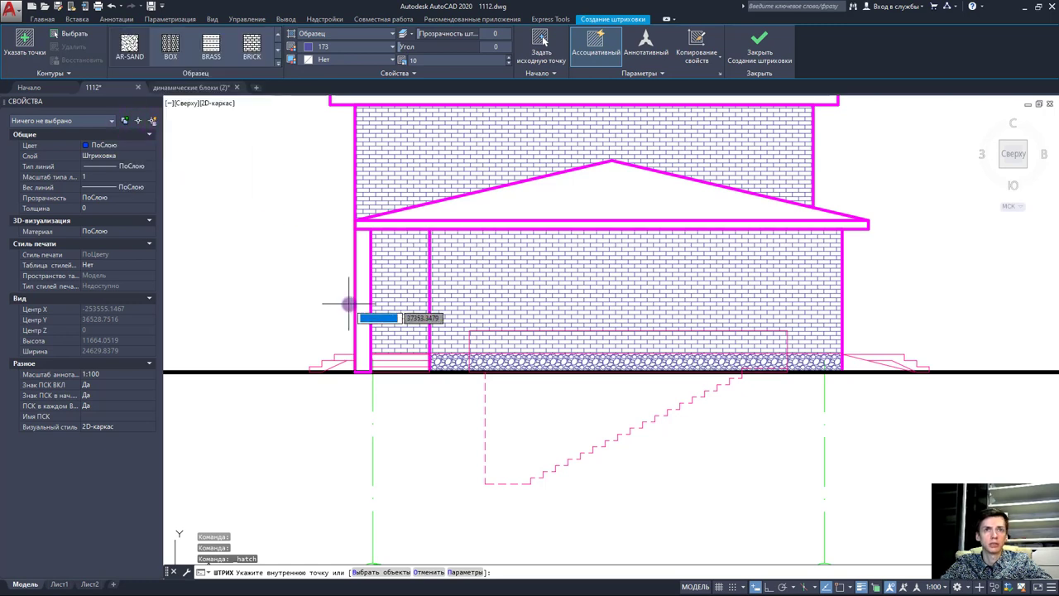
Step: Fill the left column with AR-SAND hatch at scale 2 and exit the command
scroll(364, 294, "up", 4)
left_click(383, 282)
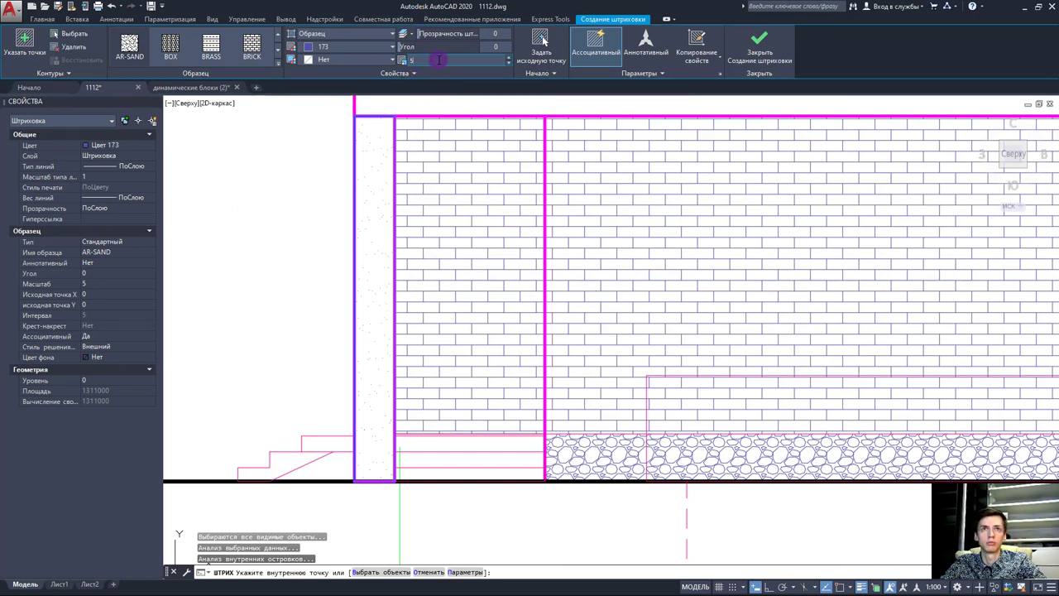
type("1")
key("Return")
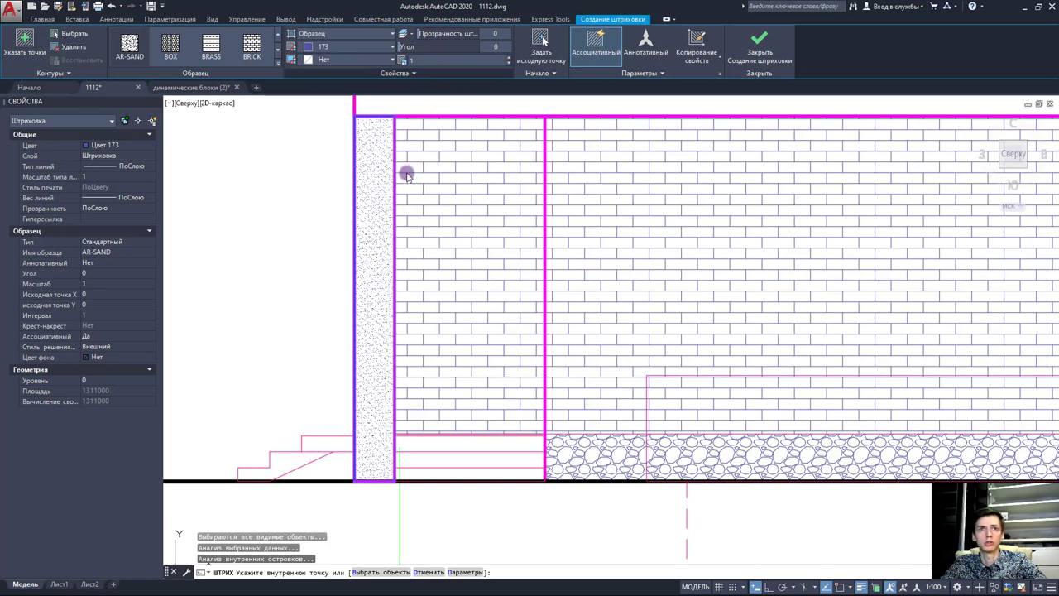
scroll(398, 257, "down", 2)
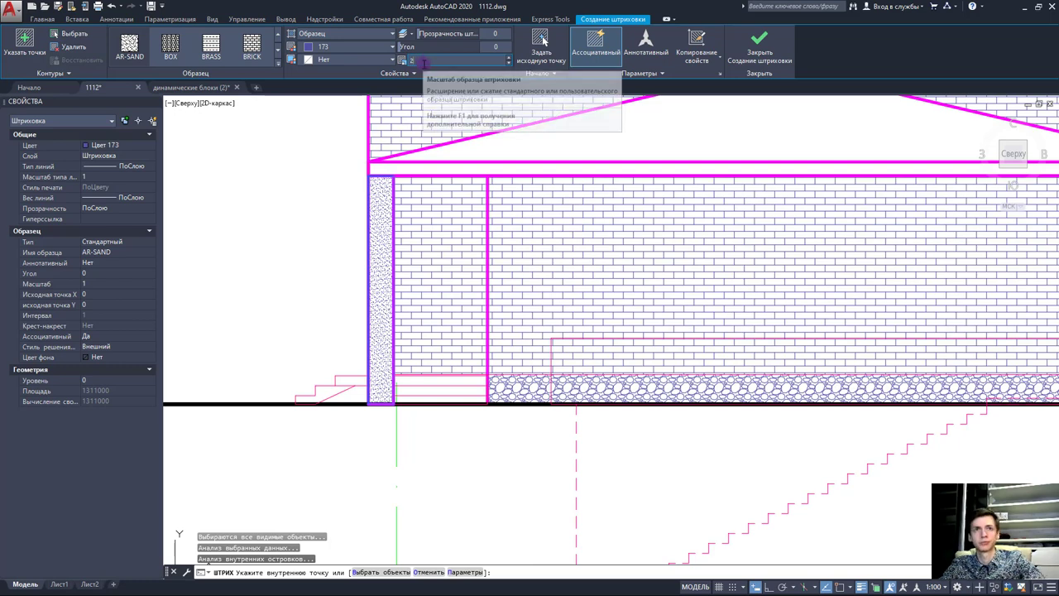
type("2")
key("Return")
key("Escape")
key("Escape")
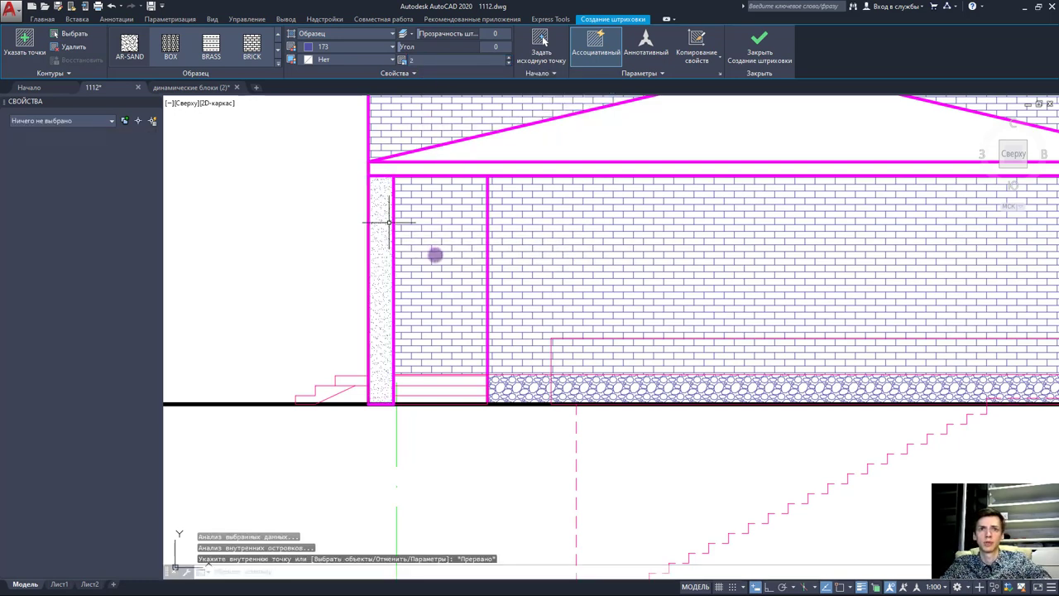
scroll(537, 273, "down", 2)
Step: Start a new hatch with the H alias and choose the SPANISH1 tile pattern
scroll(443, 347, "up", 2)
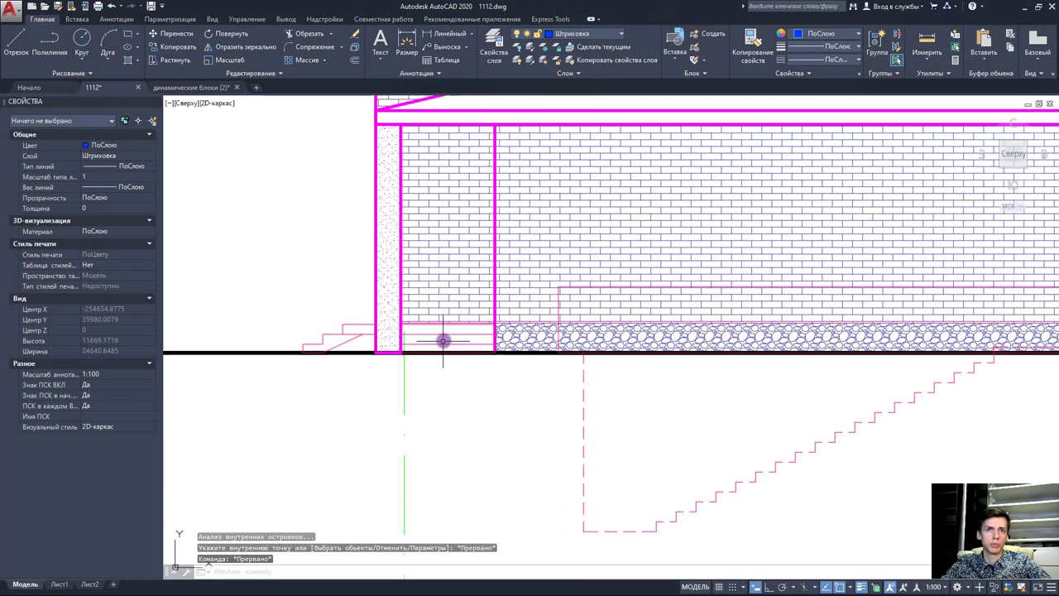
scroll(442, 339, "down", 2)
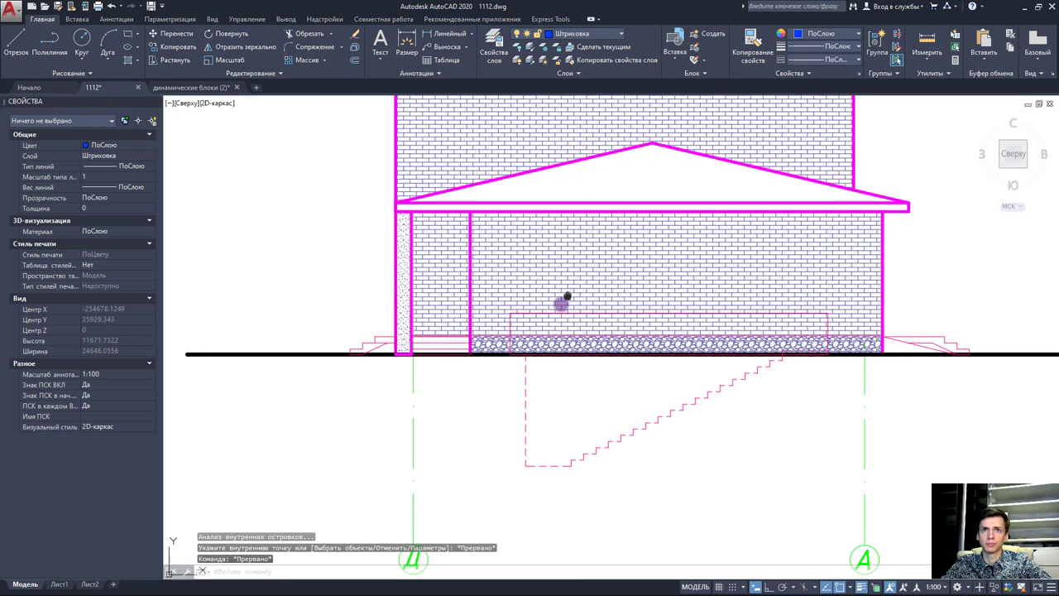
scroll(551, 350, "down", 2)
scroll(579, 315, "up", 2)
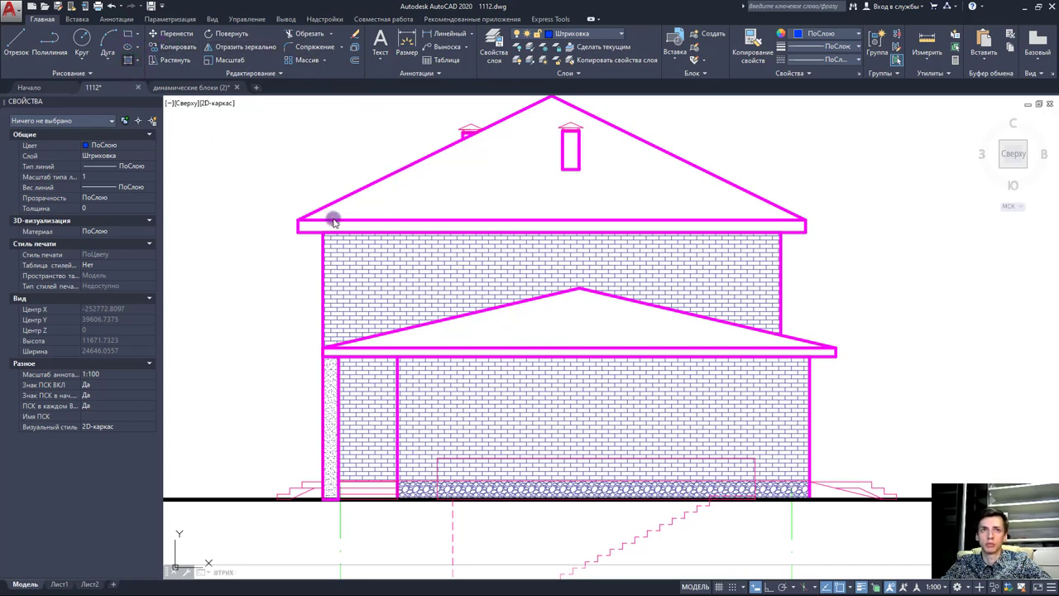
type("h")
key("Return")
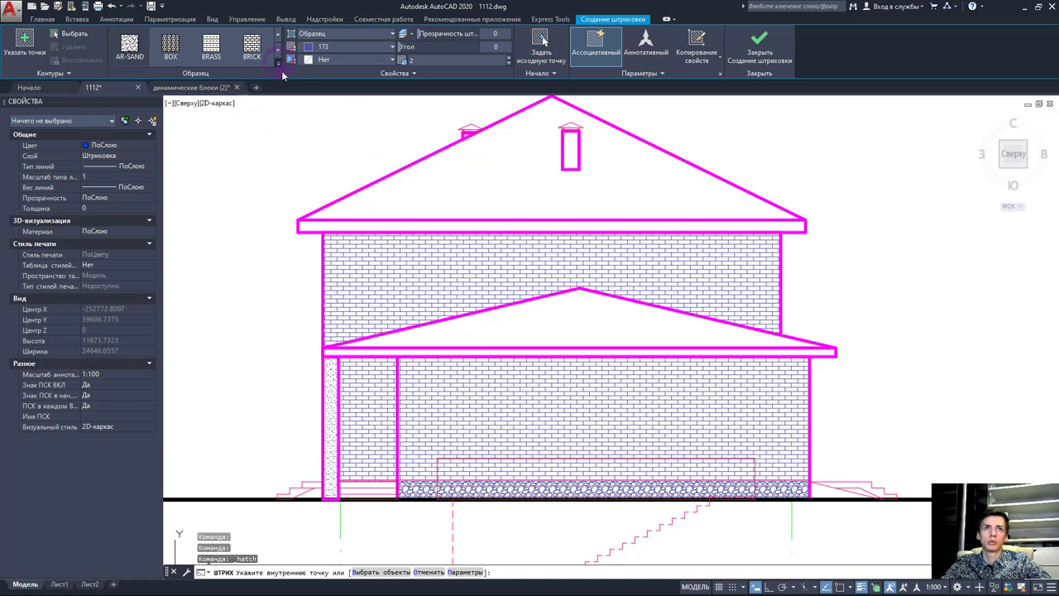
left_click(278, 63)
scroll(257, 116, "down", 2)
scroll(264, 92, "down", 2)
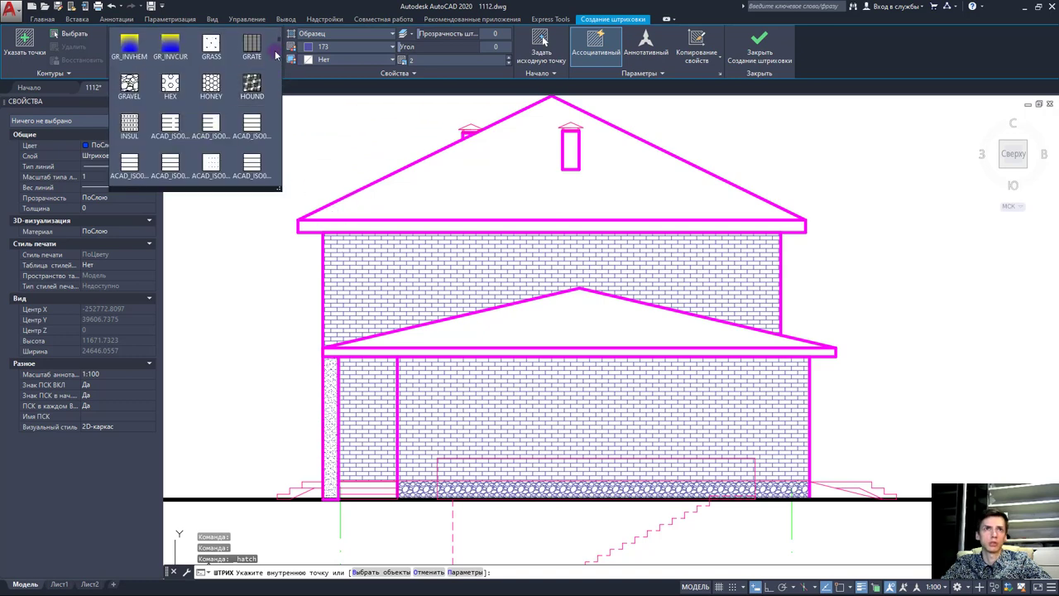
scroll(279, 40, "down", 1)
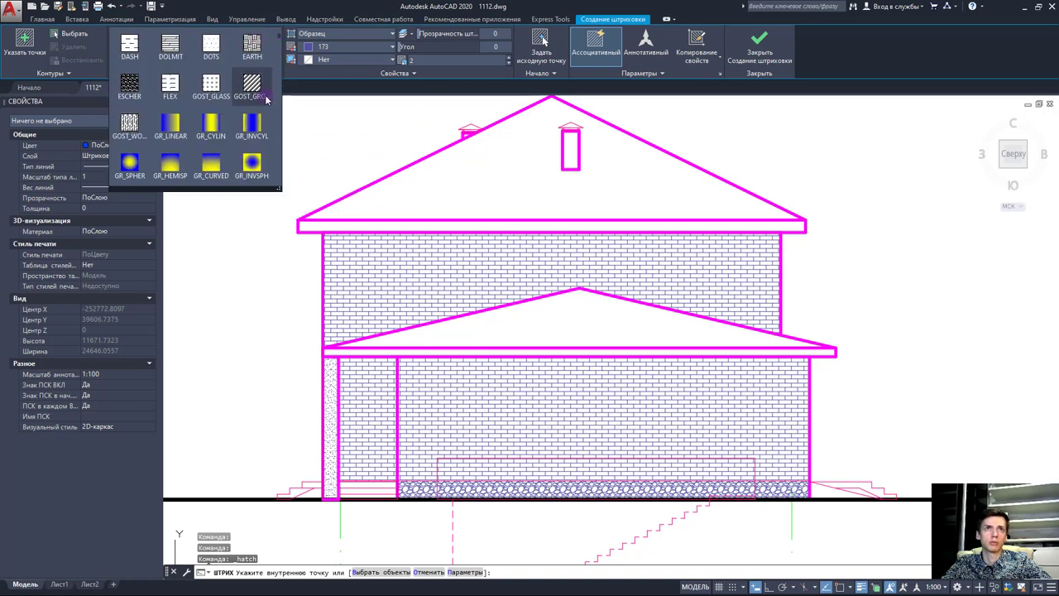
scroll(276, 61, "down", 2)
scroll(275, 58, "down", 3)
scroll(278, 58, "down", 2)
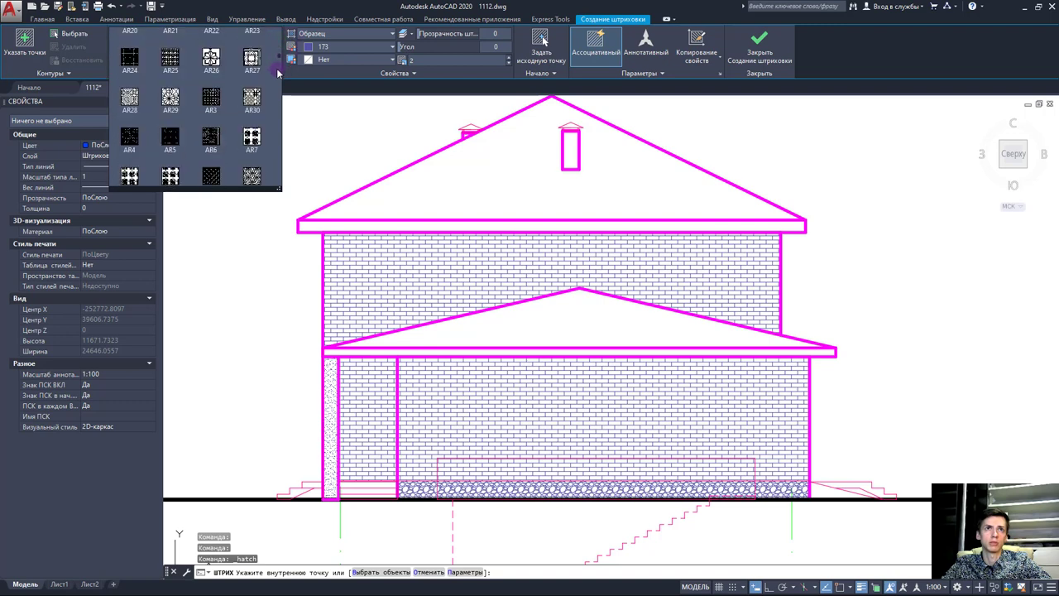
scroll(278, 82, "down", 2)
scroll(280, 108, "down", 2)
scroll(279, 118, "down", 2)
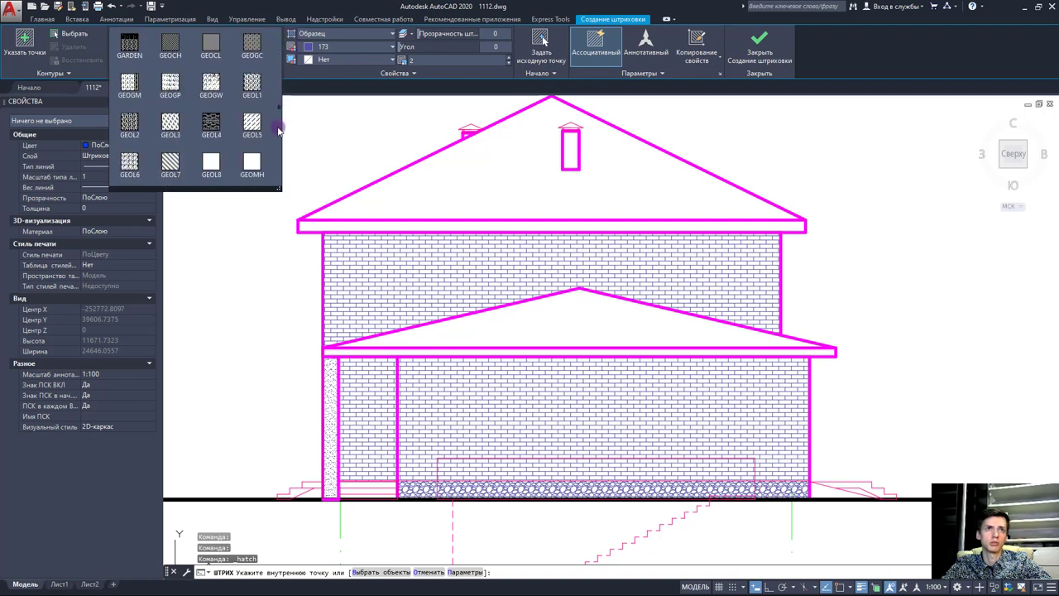
scroll(273, 124, "down", 2)
scroll(217, 134, "down", 2)
scroll(221, 132, "down", 2)
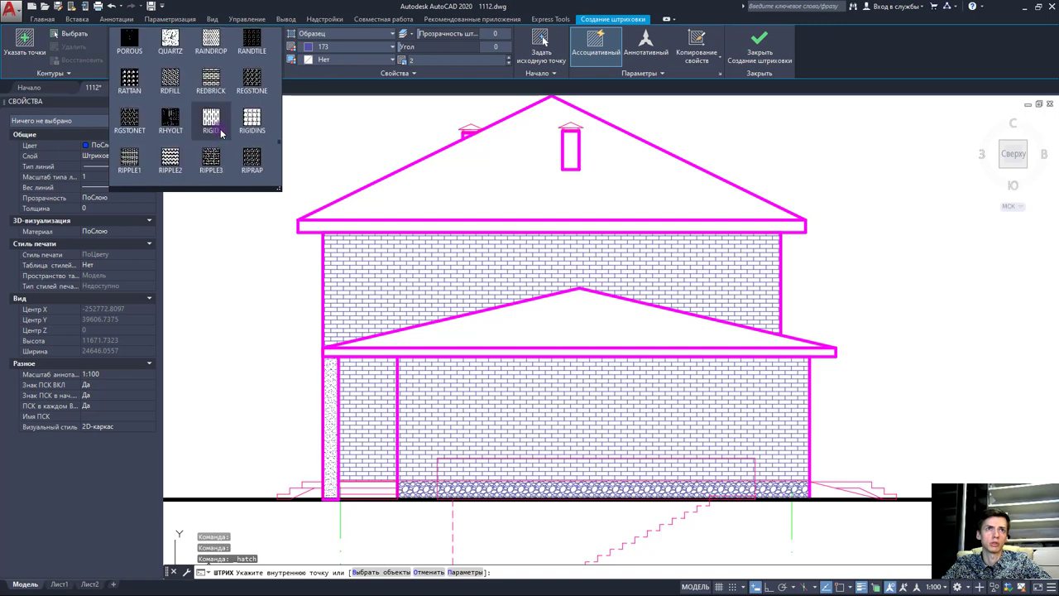
scroll(221, 132, "down", 2)
scroll(221, 132, "down", 2)
scroll(221, 132, "down", 2)
scroll(220, 133, "down", 1)
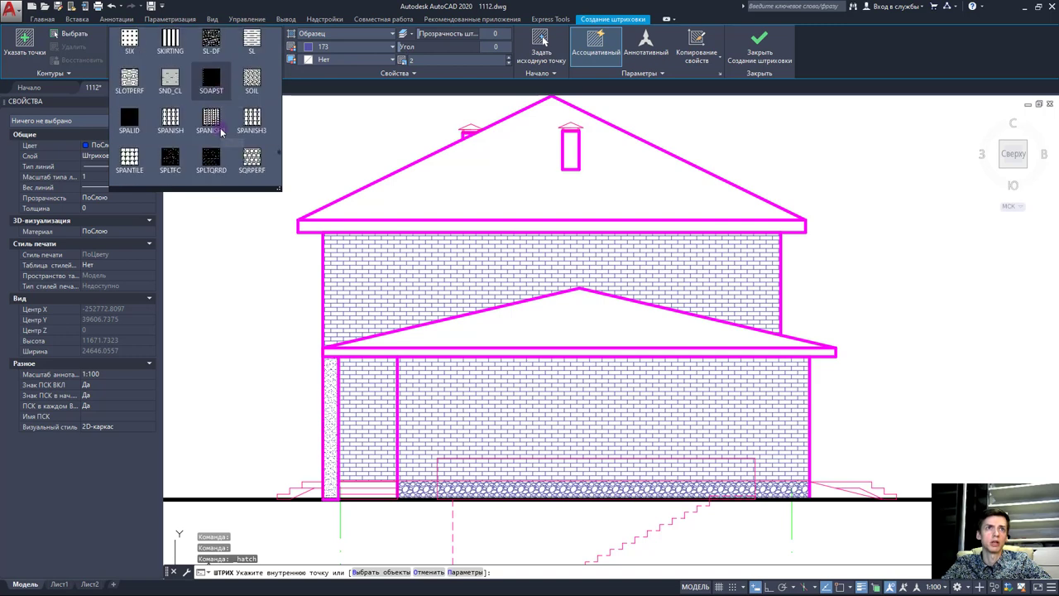
scroll(214, 138, "down", 4)
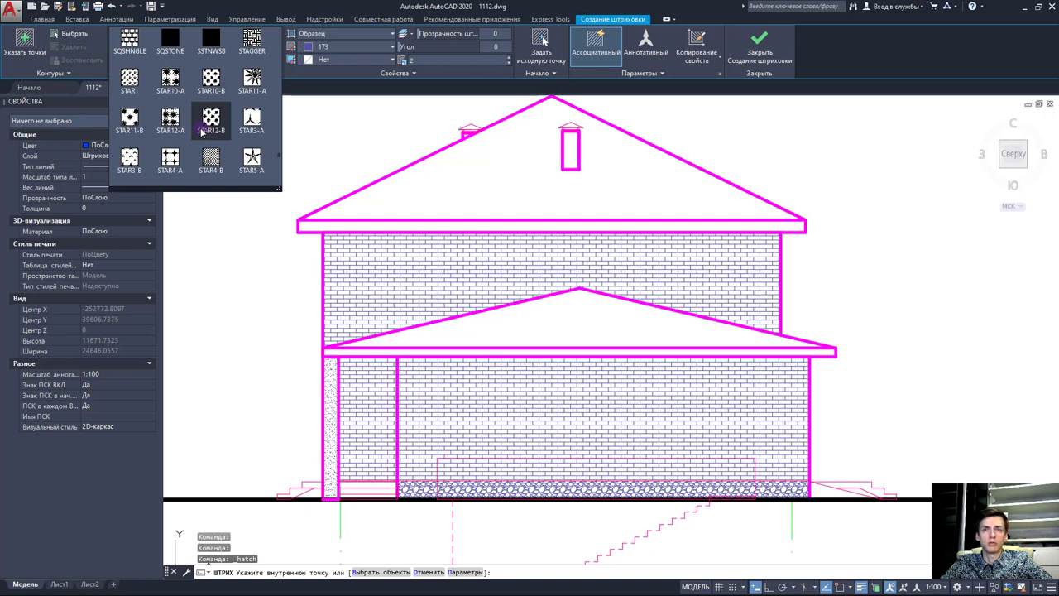
scroll(207, 134, "up", 3)
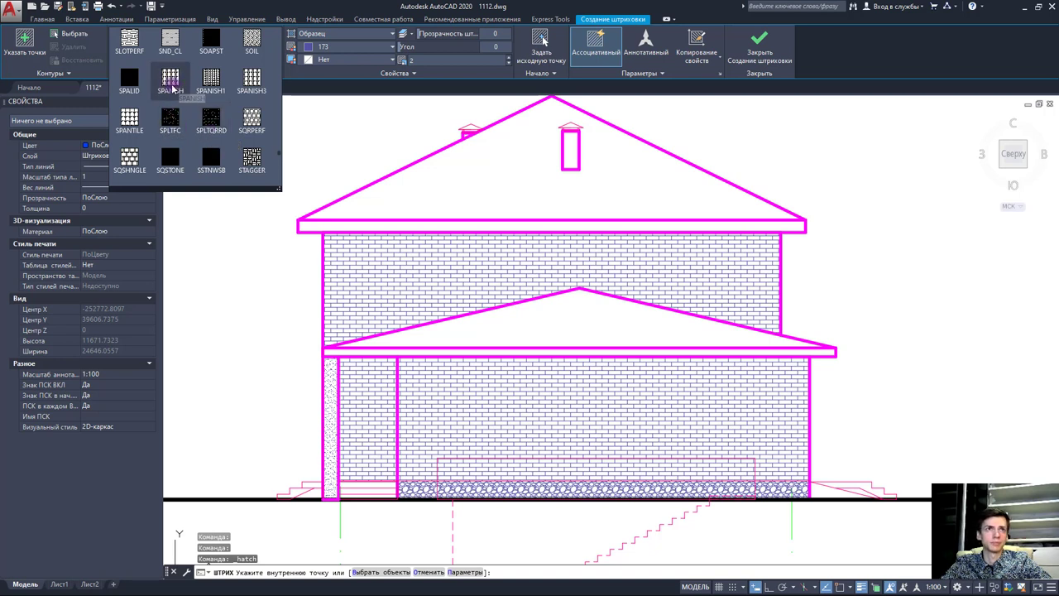
left_click(212, 82)
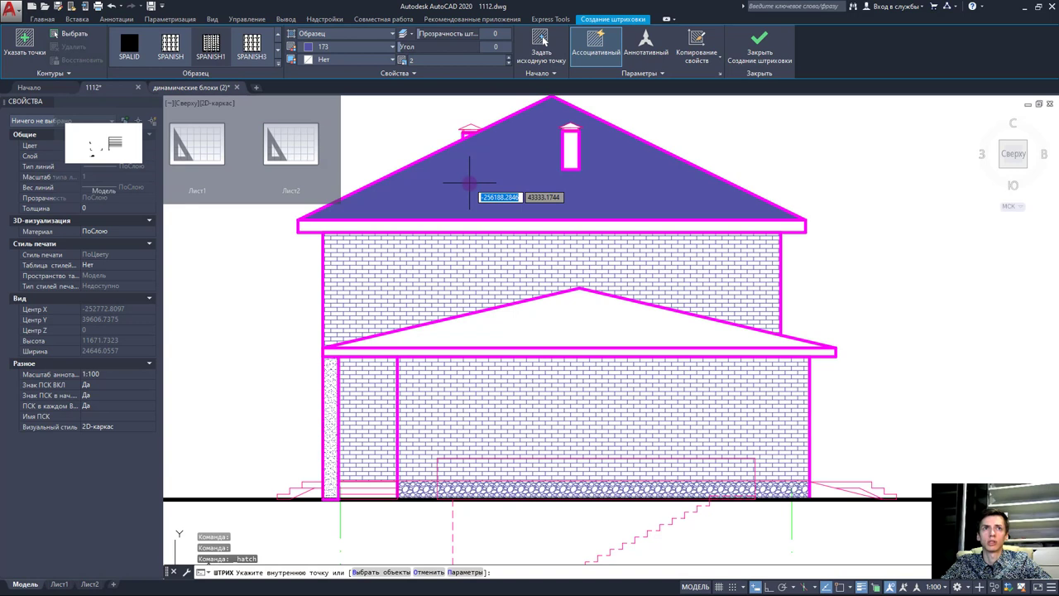
Step: Fill the upper roof gable with SPANISH1, raising the scale through 10 and 50 to 100
left_click(469, 183)
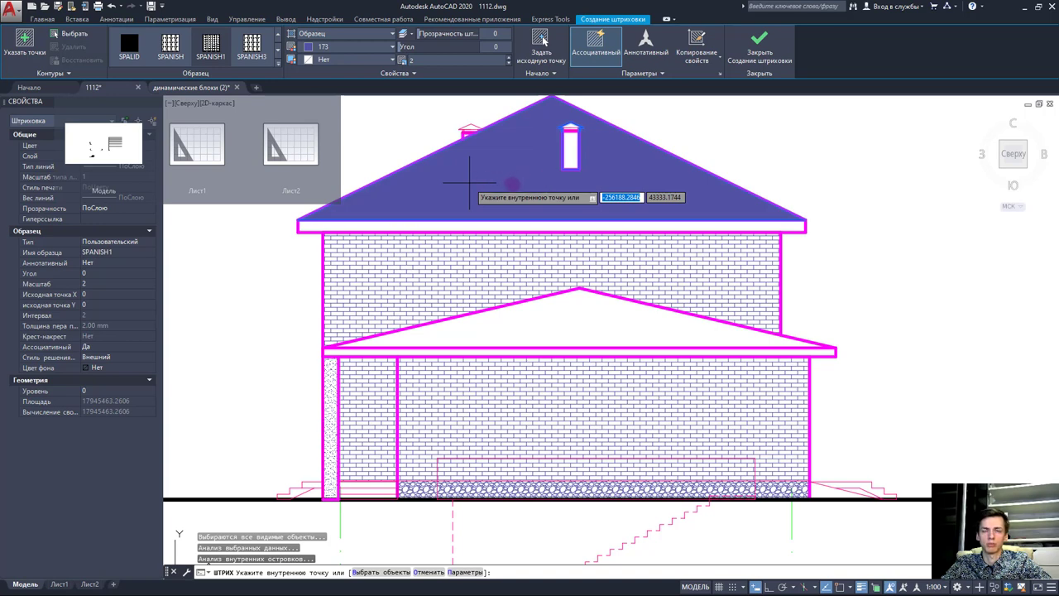
scroll(472, 177, "up", 10)
scroll(508, 324, "down", 4)
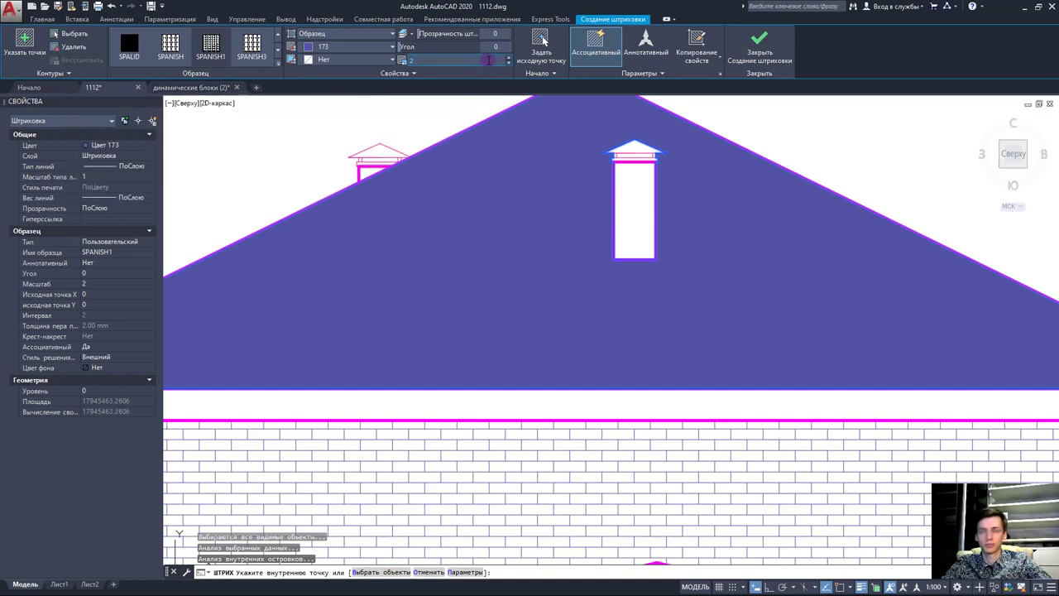
left_click(455, 60)
type("10")
key("Return")
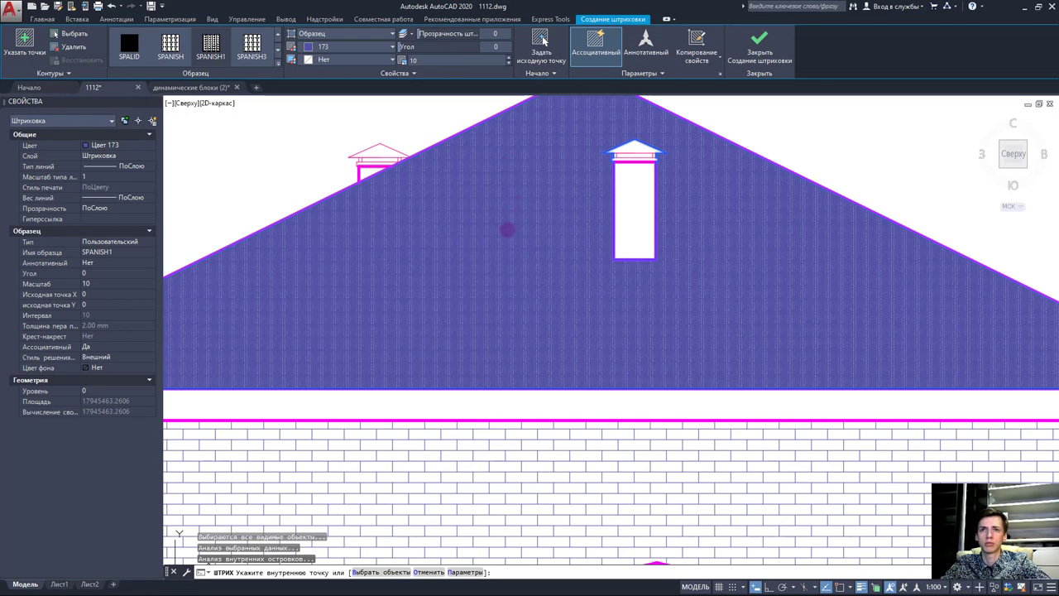
left_click(454, 72)
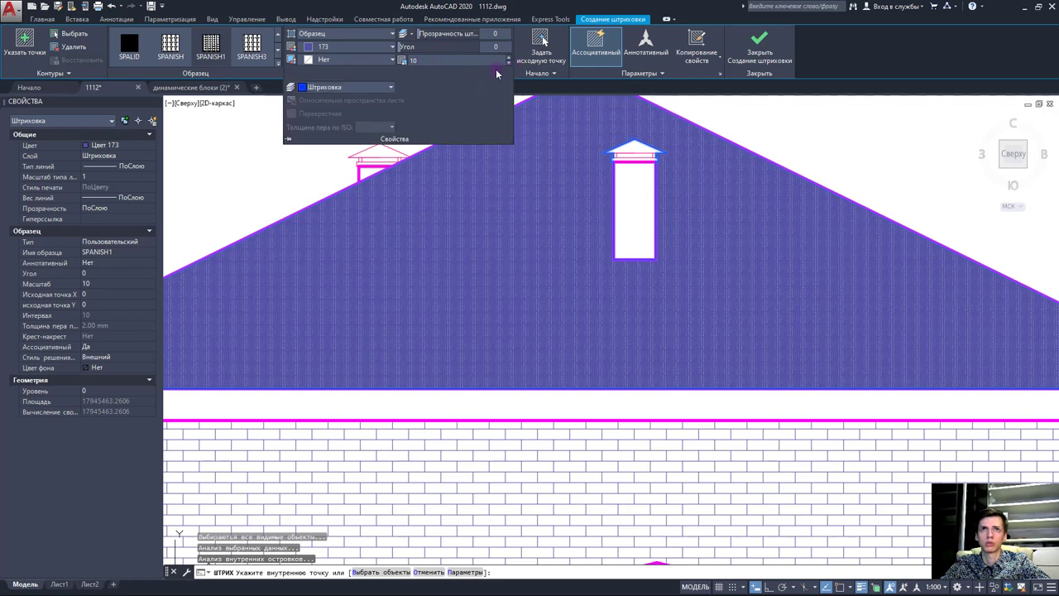
left_click(432, 58)
type("5")
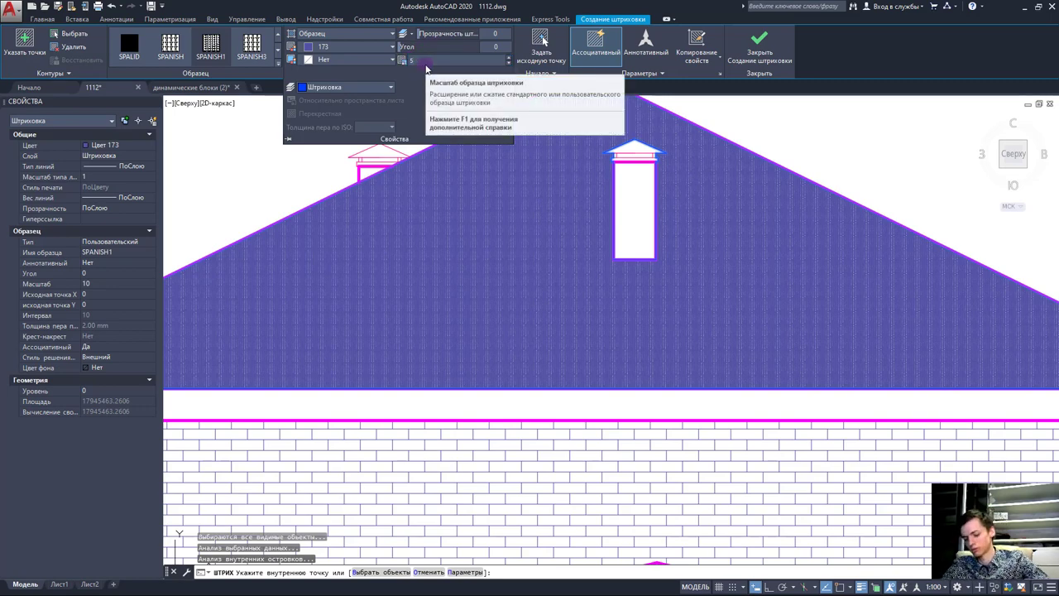
type("0")
key("Return")
scroll(529, 223, "down", 2)
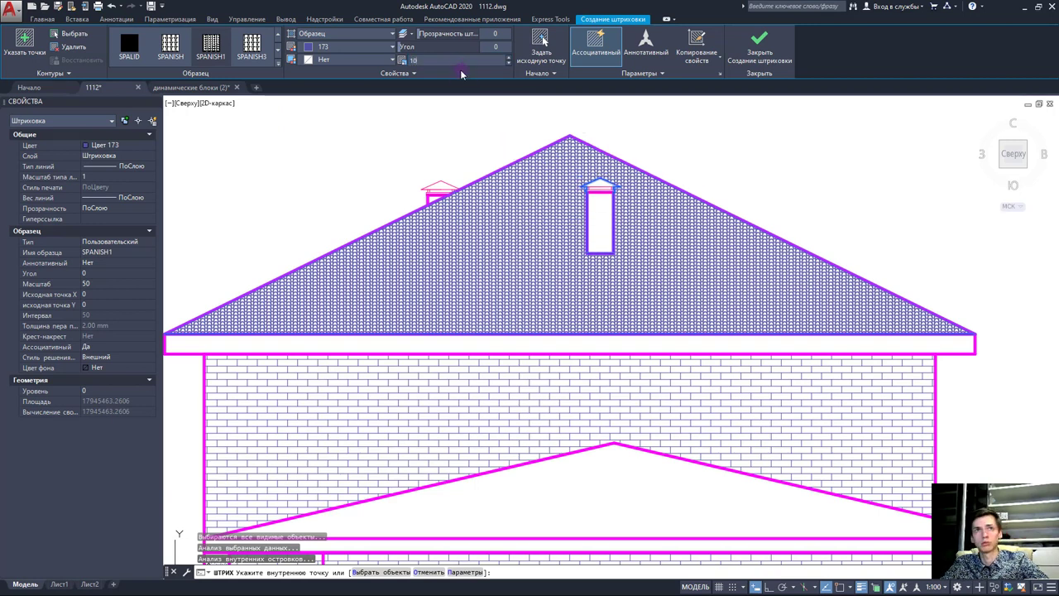
type("100")
key("Return")
scroll(613, 280, "down", 2)
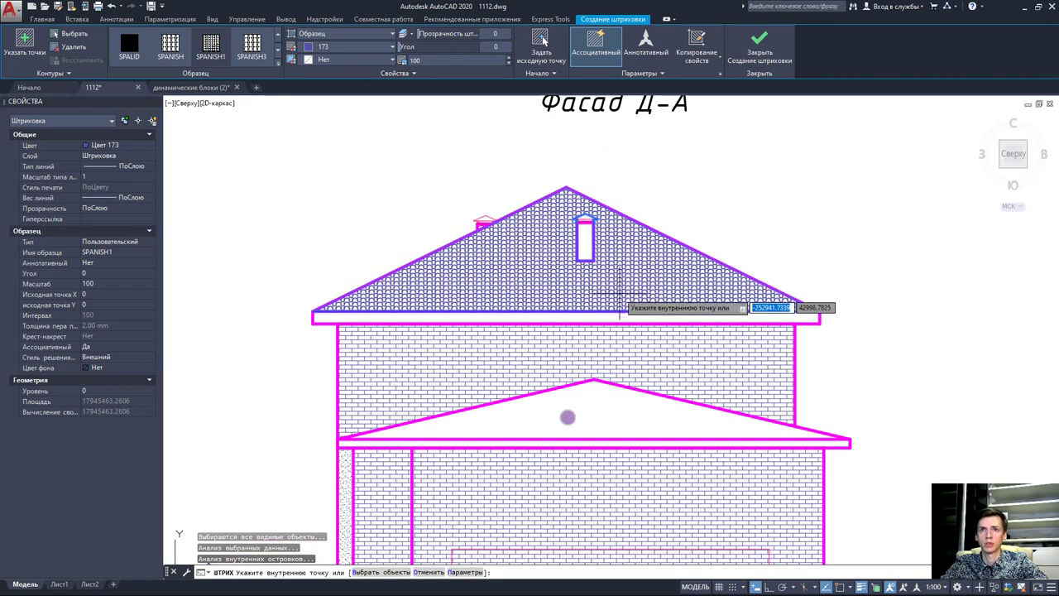
Step: Add the lower roof gable to the tile hatch and end the command
left_click(554, 407)
key("Escape")
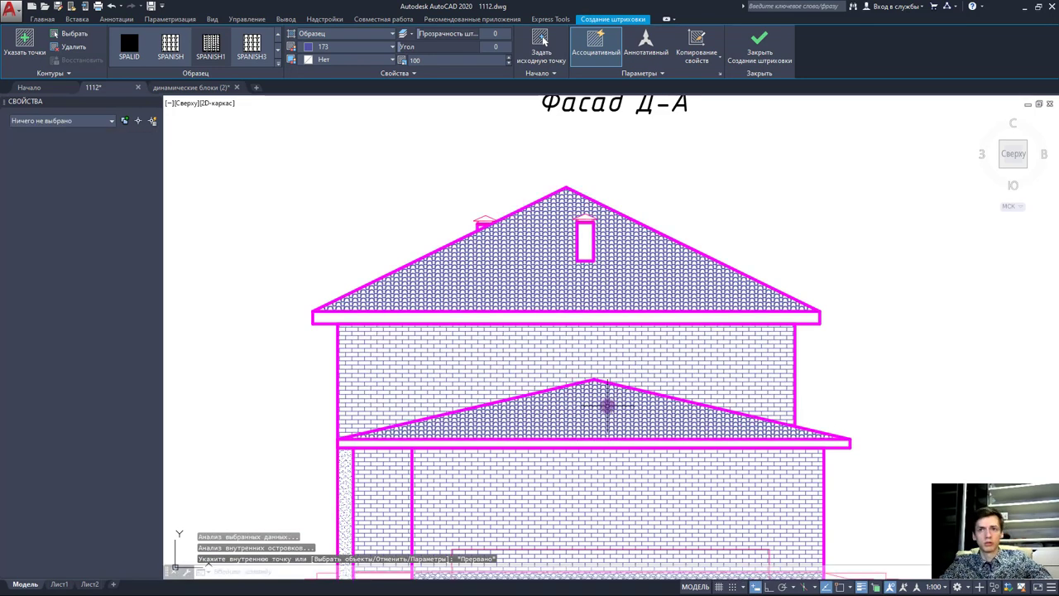
scroll(721, 382, "down", 2)
Step: Zoom in to check the tiled roof hatch, then re-centre the whole facade
scroll(700, 375, "up", 1)
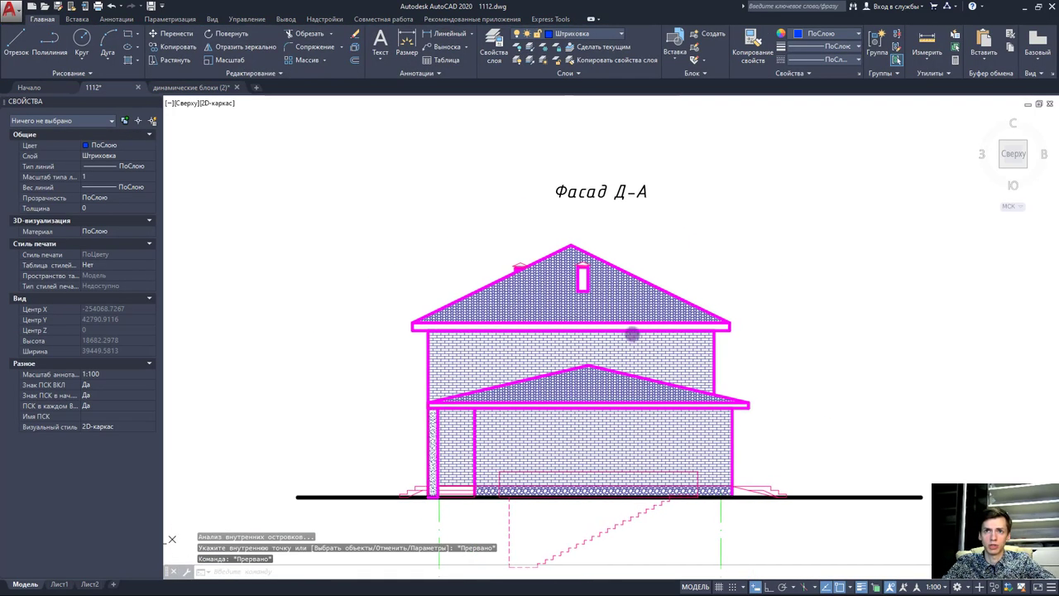
scroll(634, 334, "up", 3)
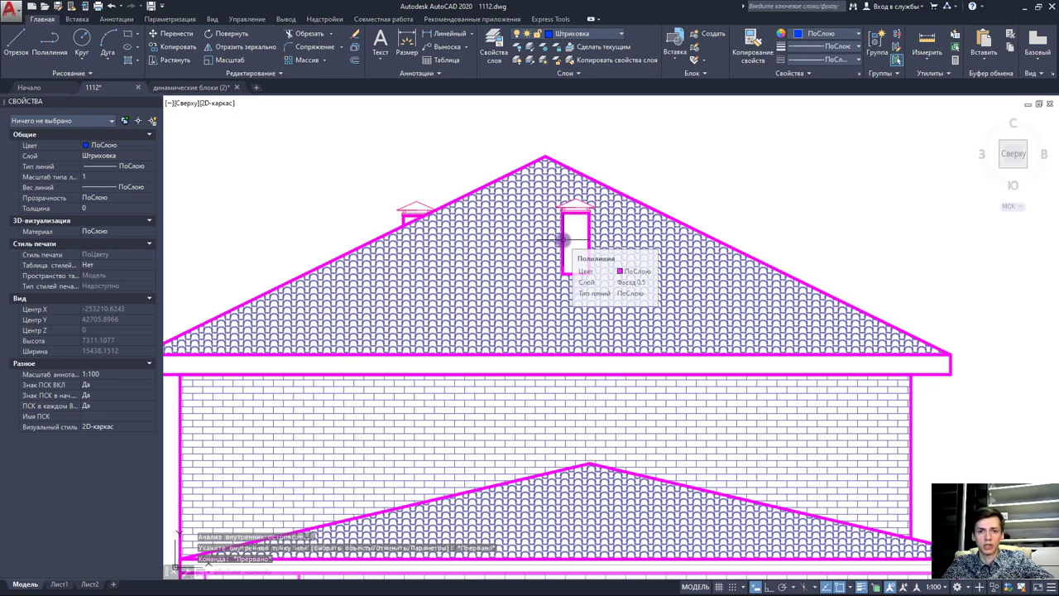
mouse_move(563, 240)
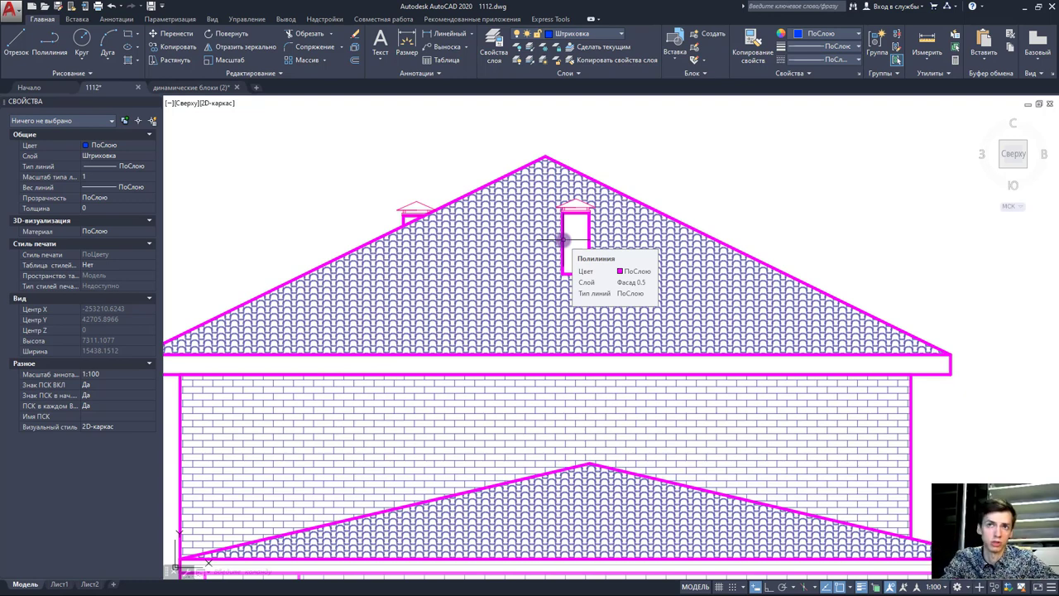
scroll(615, 264, "down", 4)
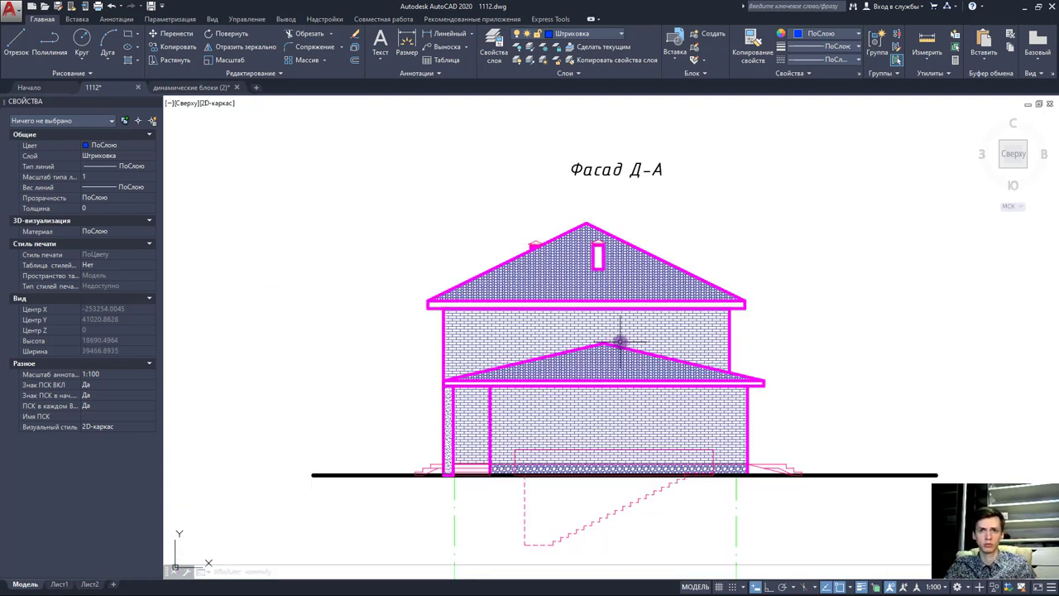
key("Escape")
key("Escape")
middle_click_drag(658, 340, 631, 322)
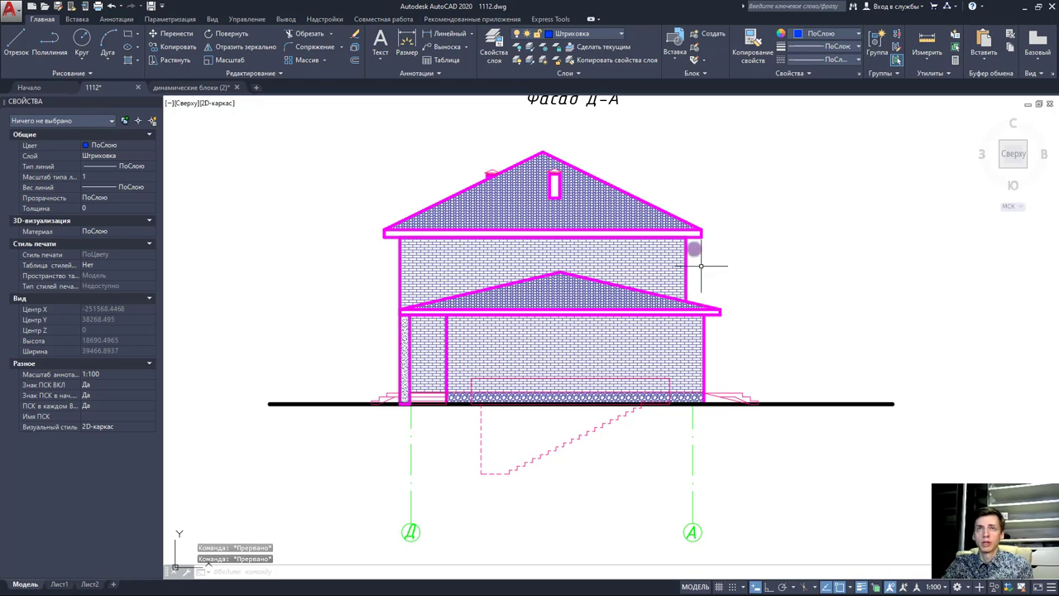
Step: Make Размеры the current layer from the Layer dropdown
left_click(604, 34)
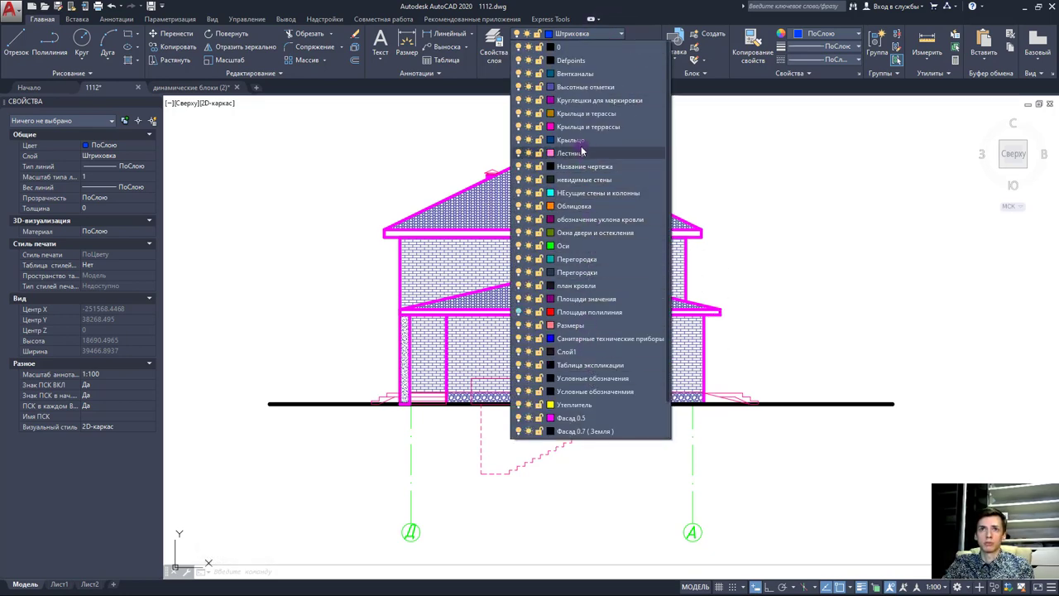
scroll(591, 276, "down", 1)
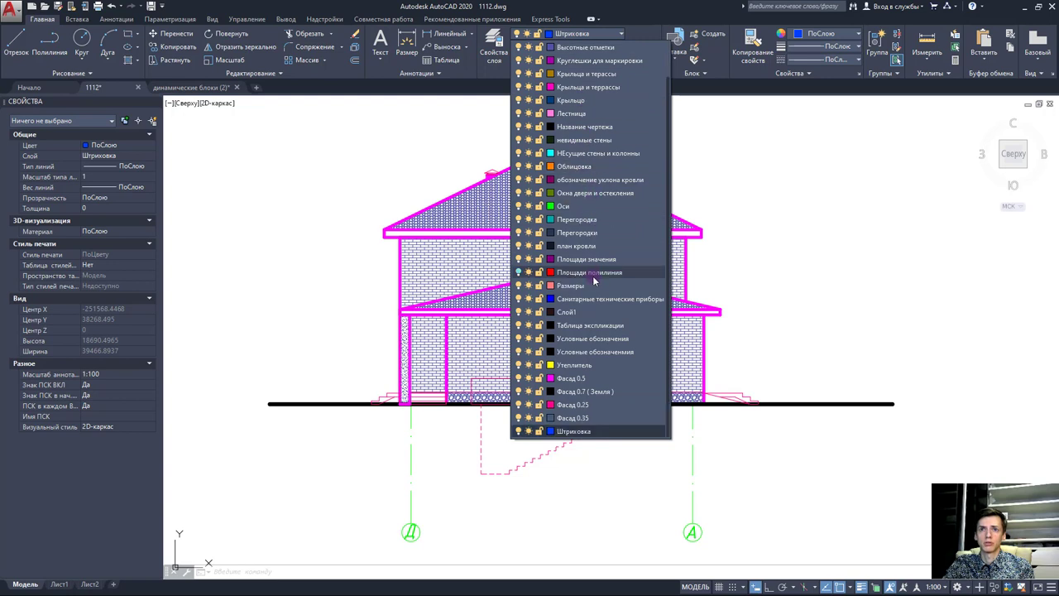
scroll(596, 276, "up", 1)
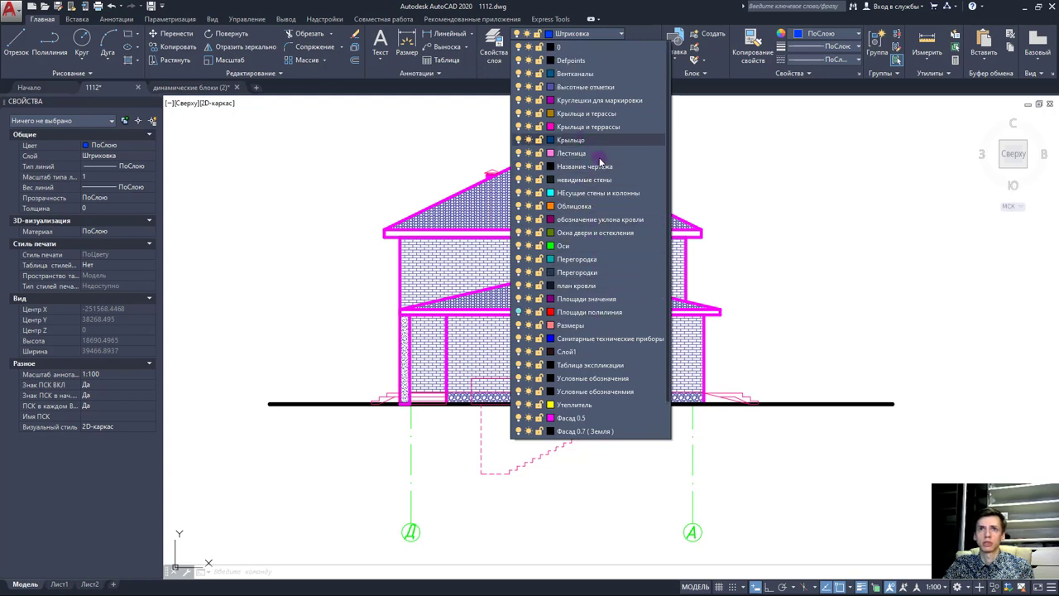
left_click(589, 325)
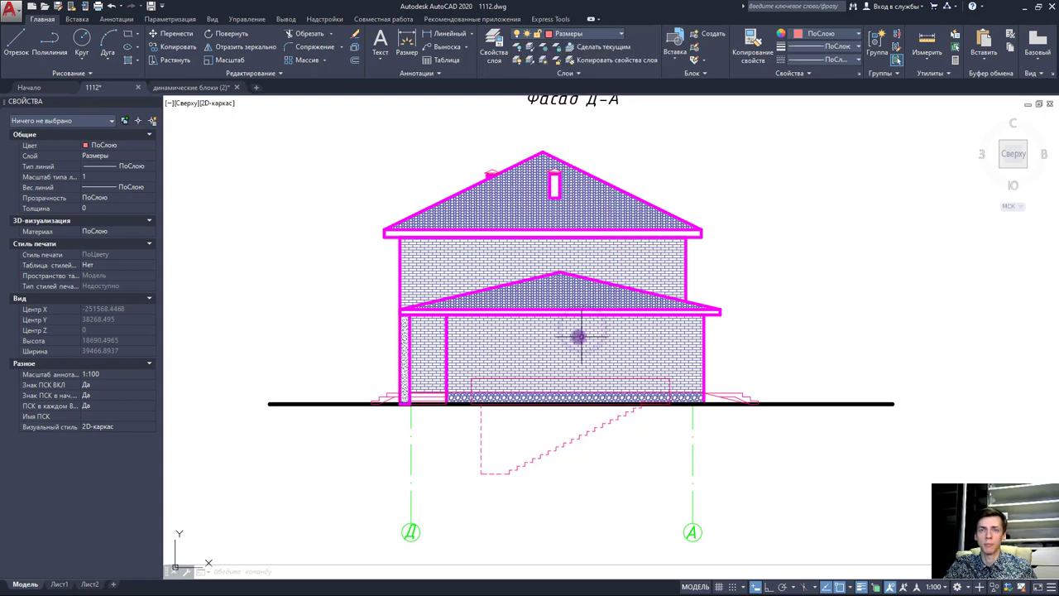
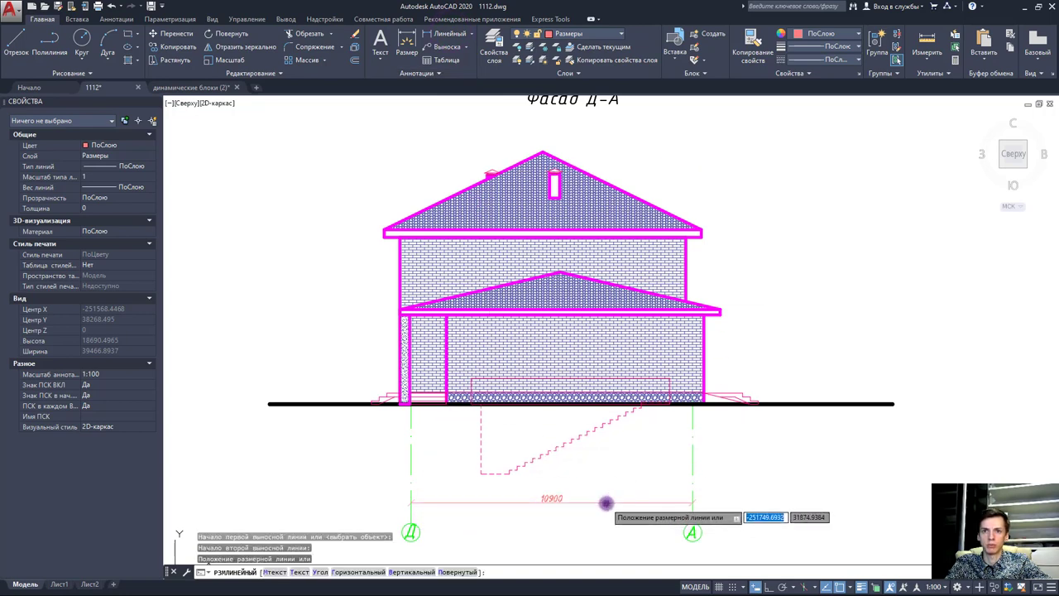
Step: Fix the 10900 dimension line below Фасад Д-А and end the dimension command
left_click(634, 503)
mouse_move(634, 491)
middle_mouse_down()
mouse_move(612, 455)
mouse_move(641, 515)
middle_mouse_up()
key("Escape")
key("Escape")
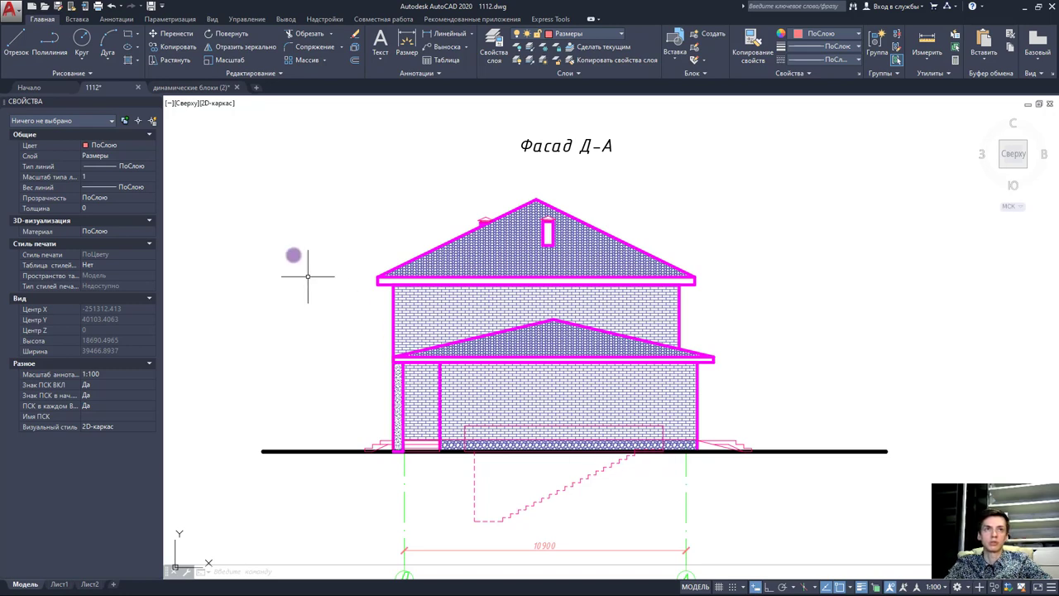
Step: Look at the динамические блоки (2) drawing, then return to the 1112 facade drawing
left_click(199, 89)
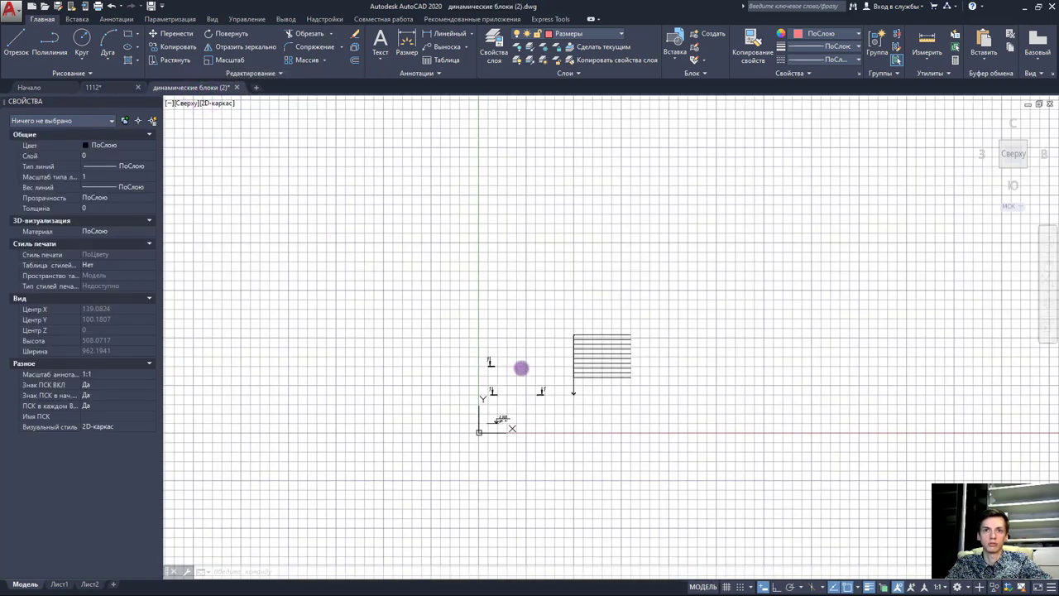
scroll(546, 405, "up", 2)
key("ctrl+Tab")
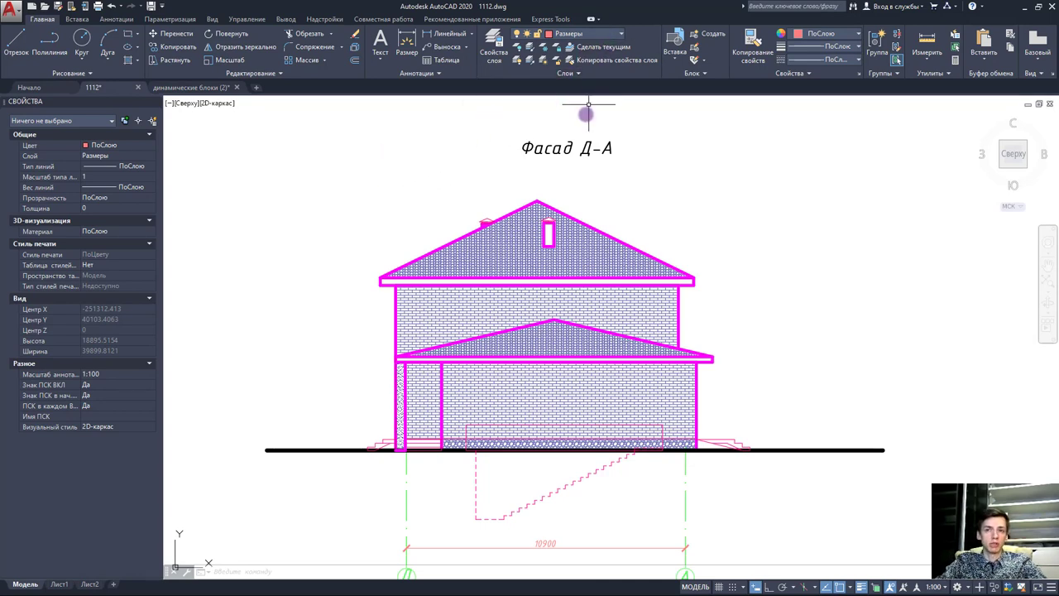
Step: Switch the current layer from Размеры to Высотные отметки
left_click(591, 34)
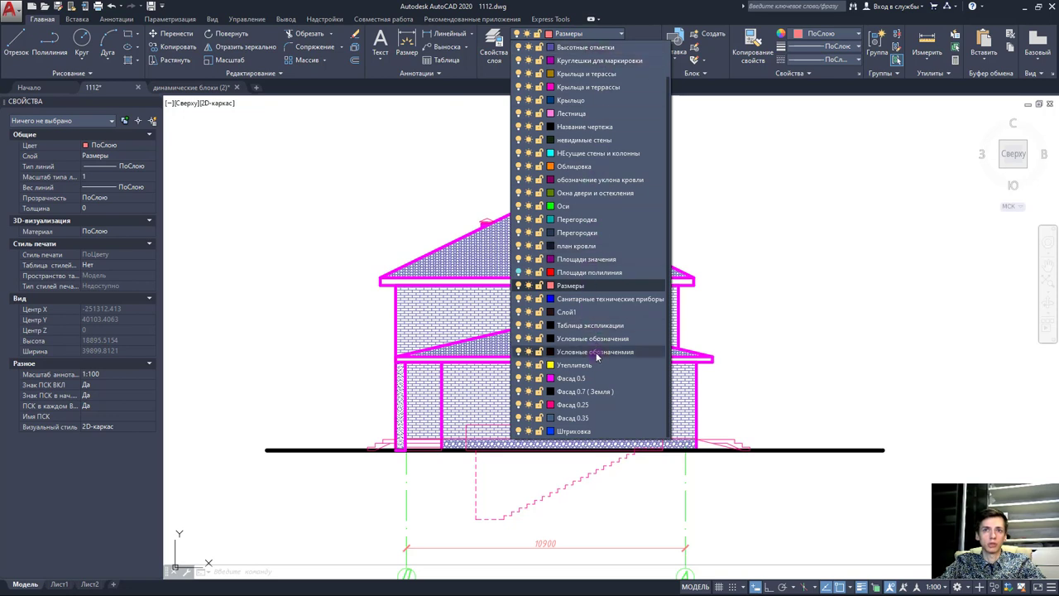
scroll(596, 335, "up", 1)
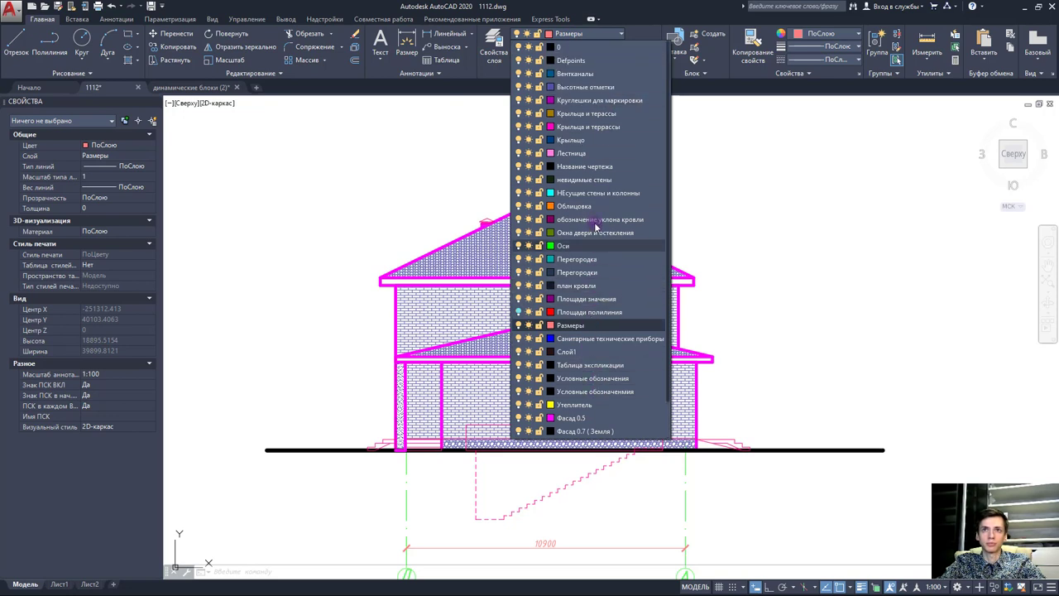
left_click(594, 87)
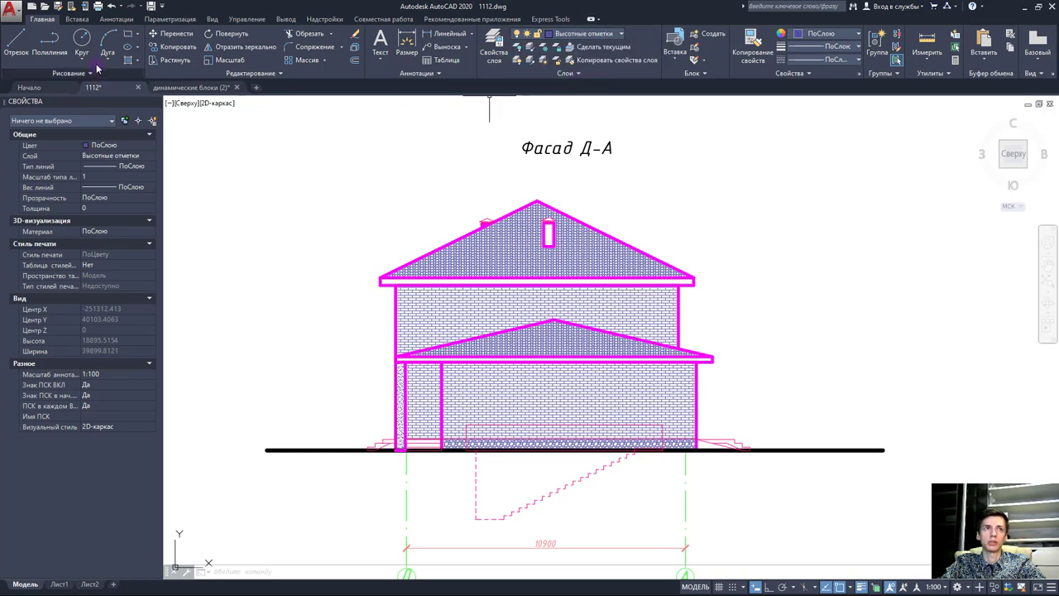
Step: Draw a horizontal level line from the chimney to the right of the facade
left_click(16, 41)
scroll(667, 426, "up", 2)
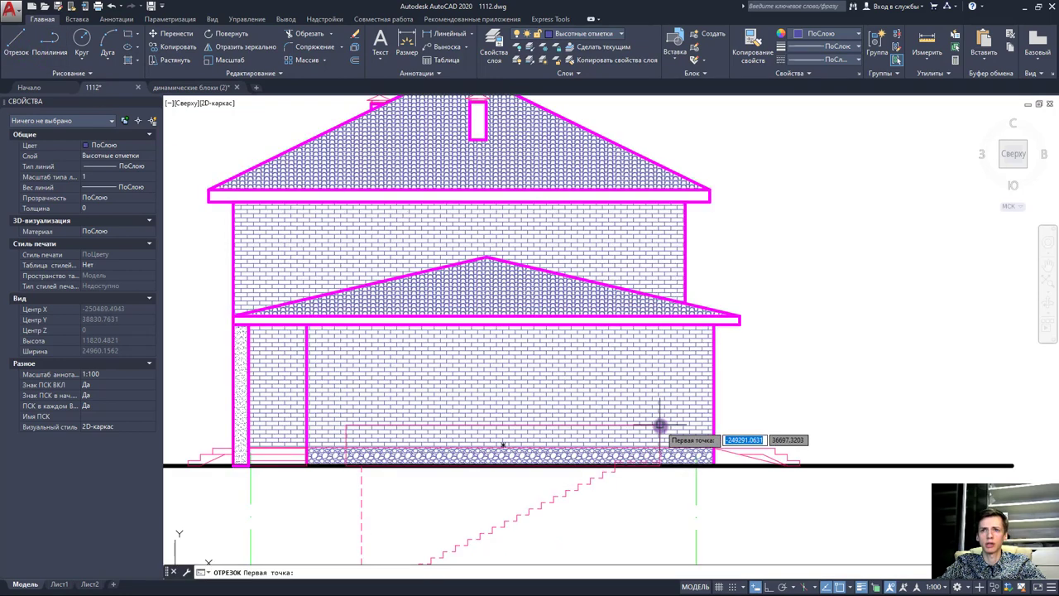
left_click(906, 425)
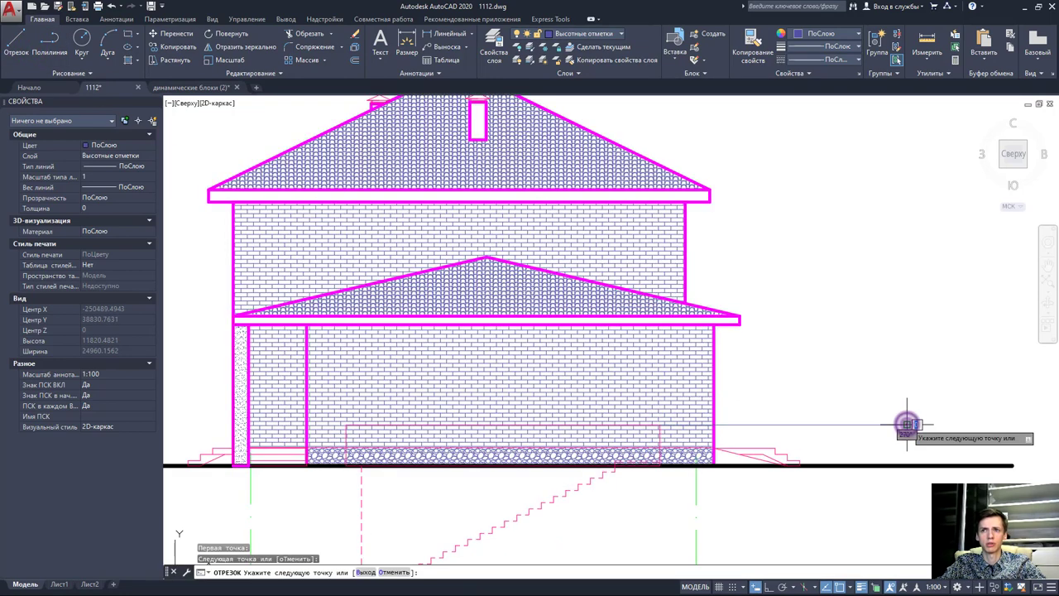
key("Return")
key("Return")
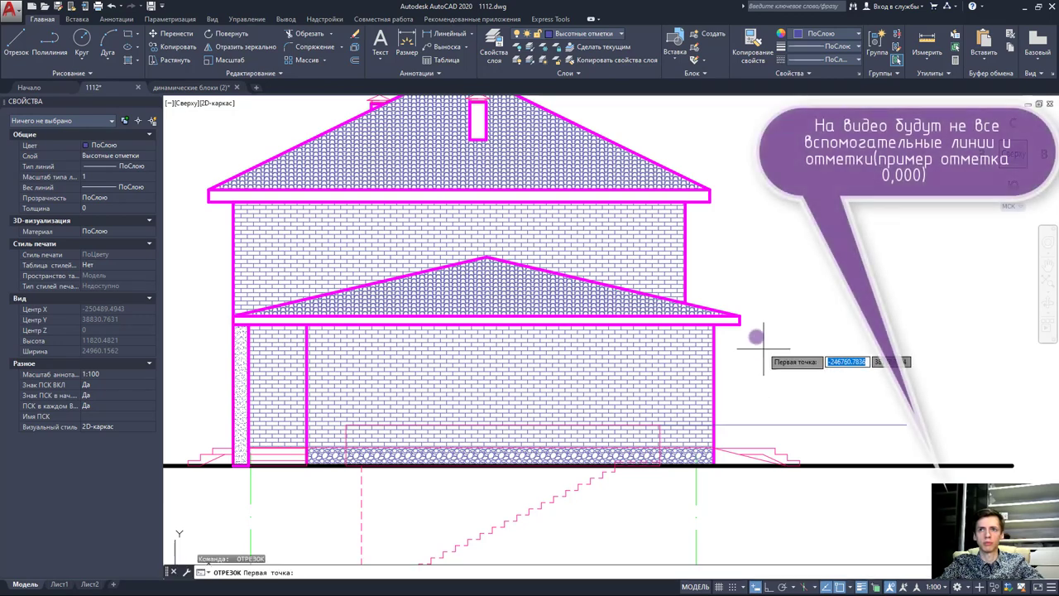
middle_click_drag(740, 237, 768, 333)
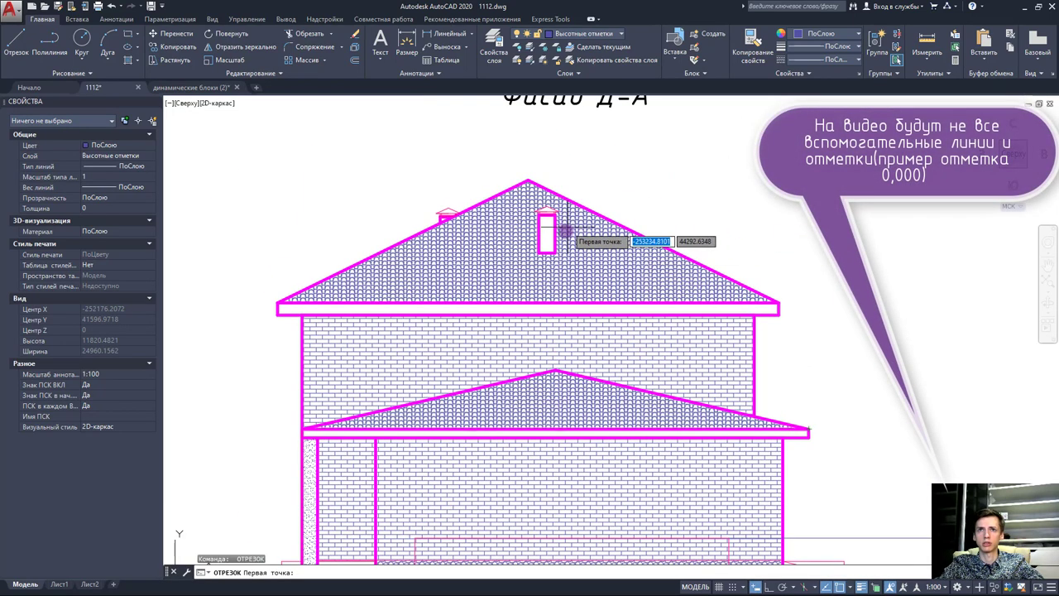
left_click(551, 252)
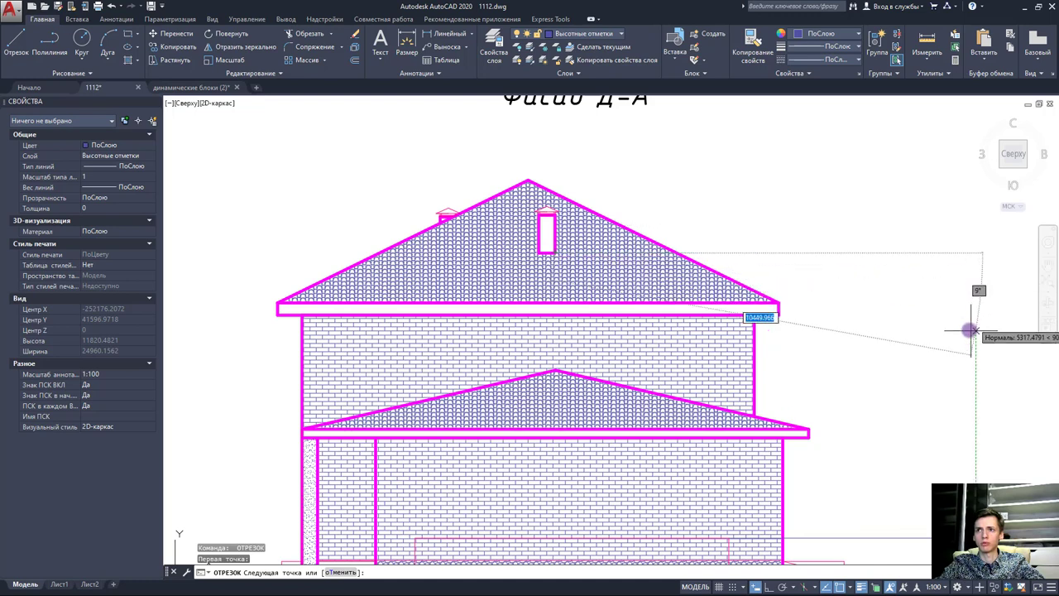
left_click(976, 246)
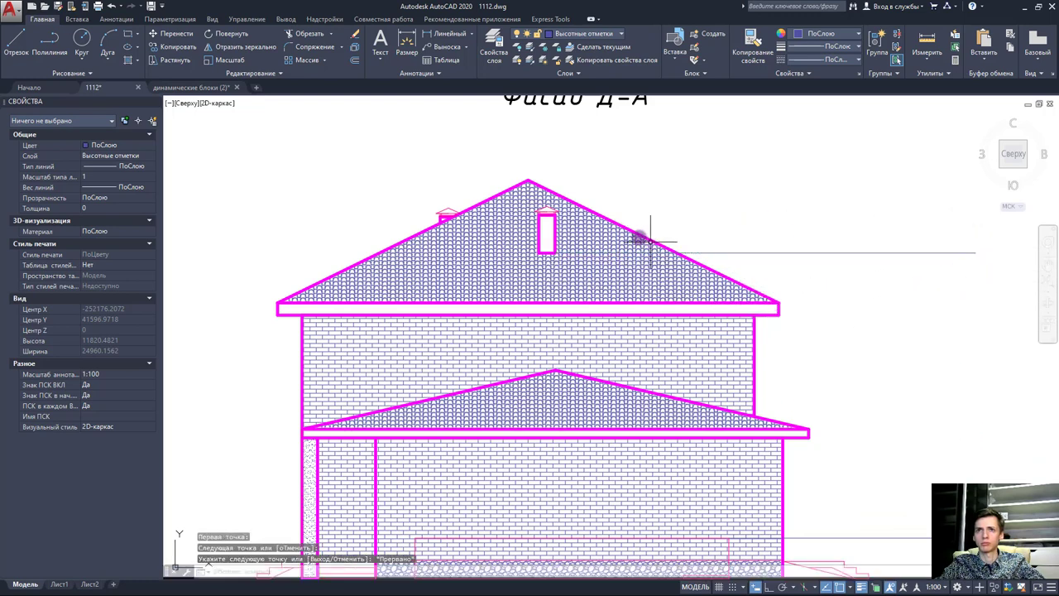
Step: Draw a level line from the chimney top far to the right
left_click(552, 216)
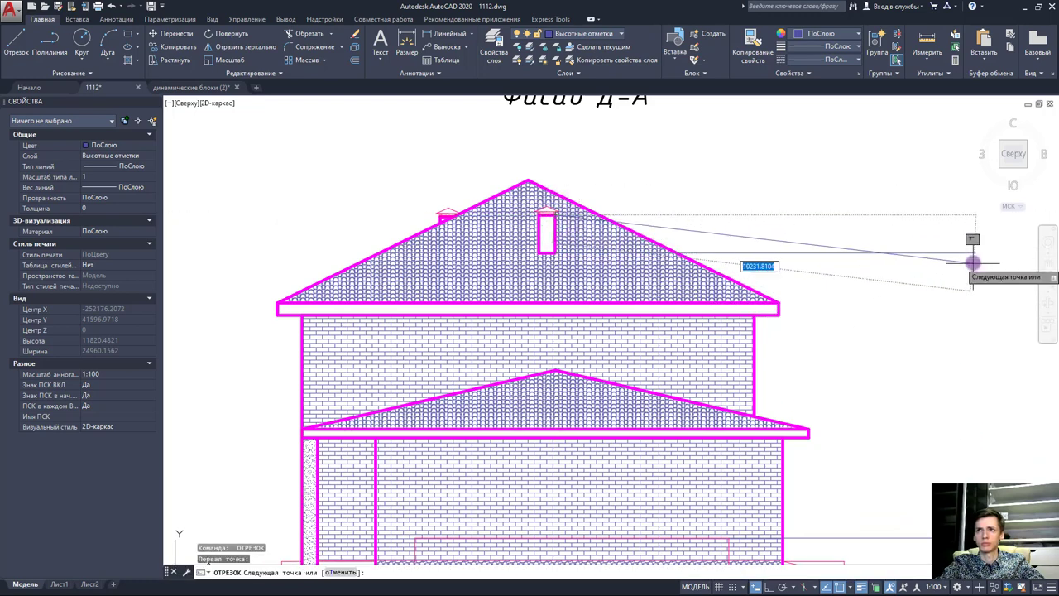
left_click(974, 215)
key("Return")
key("Return")
scroll(662, 248, "down", 3)
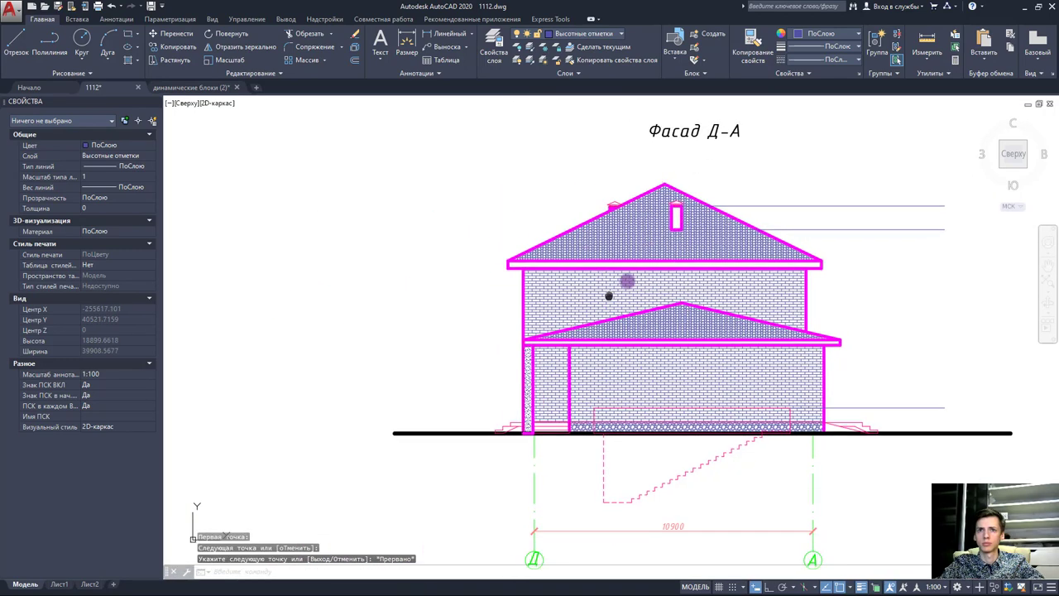
scroll(554, 406, "up", 5)
scroll(558, 232, "down", 7)
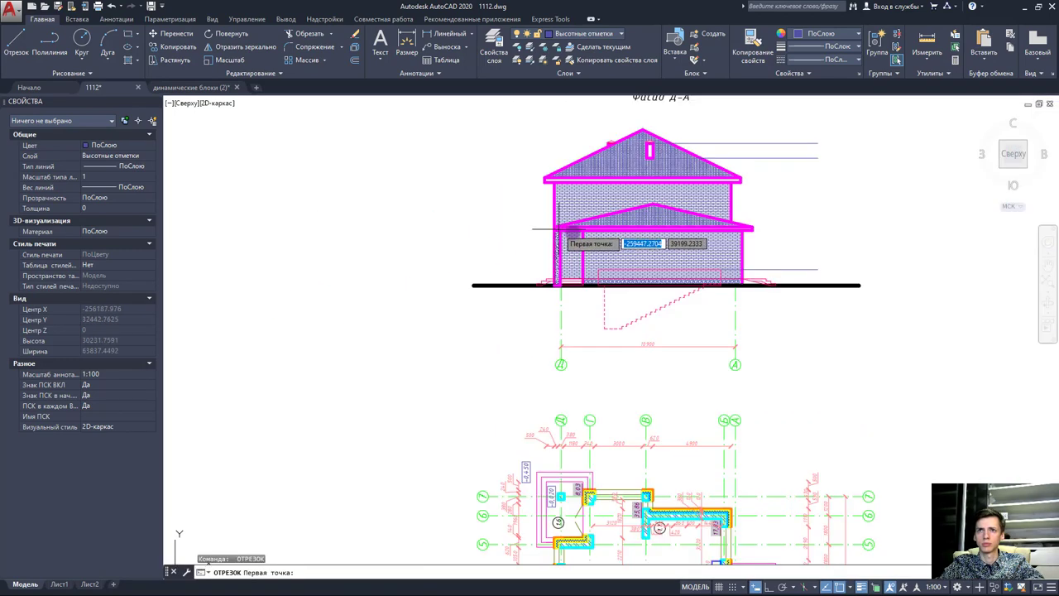
scroll(789, 221, "up", 2)
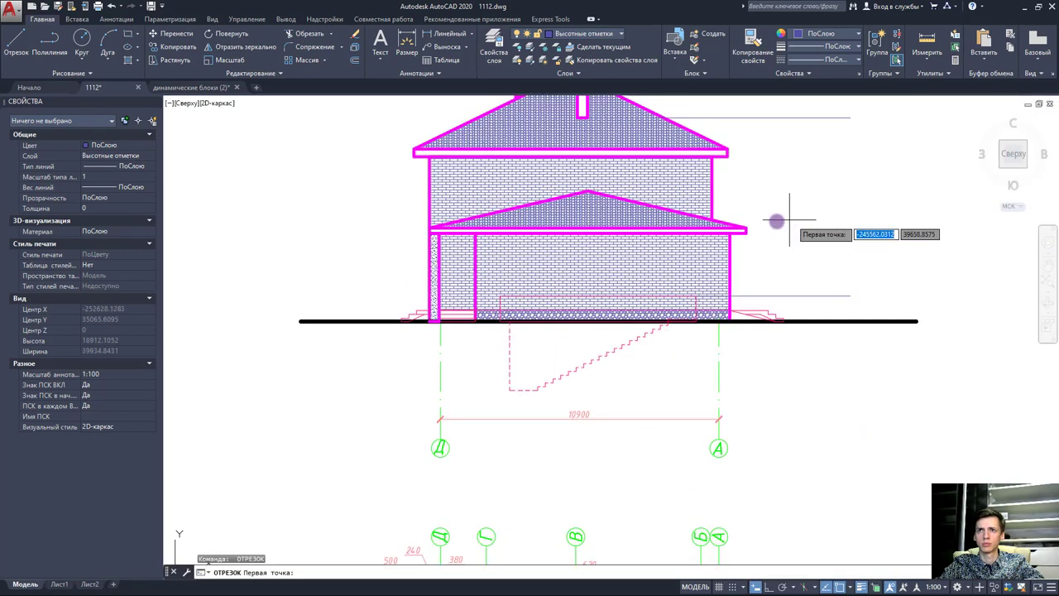
Step: Draw a level line rightward from the lower roof eave end and begin another eave line
left_click(587, 189)
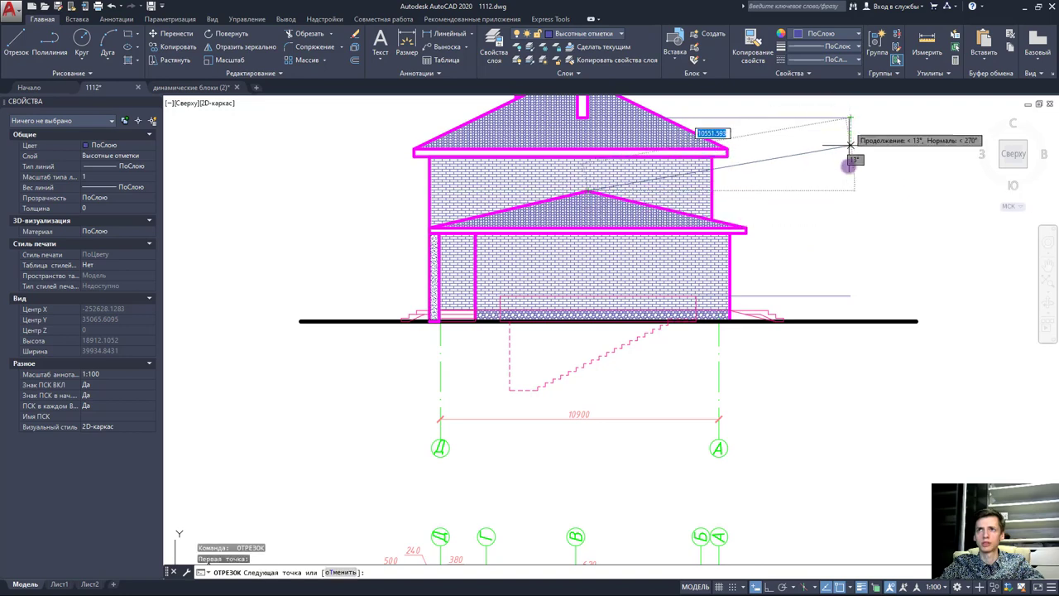
key("Escape")
key("Return")
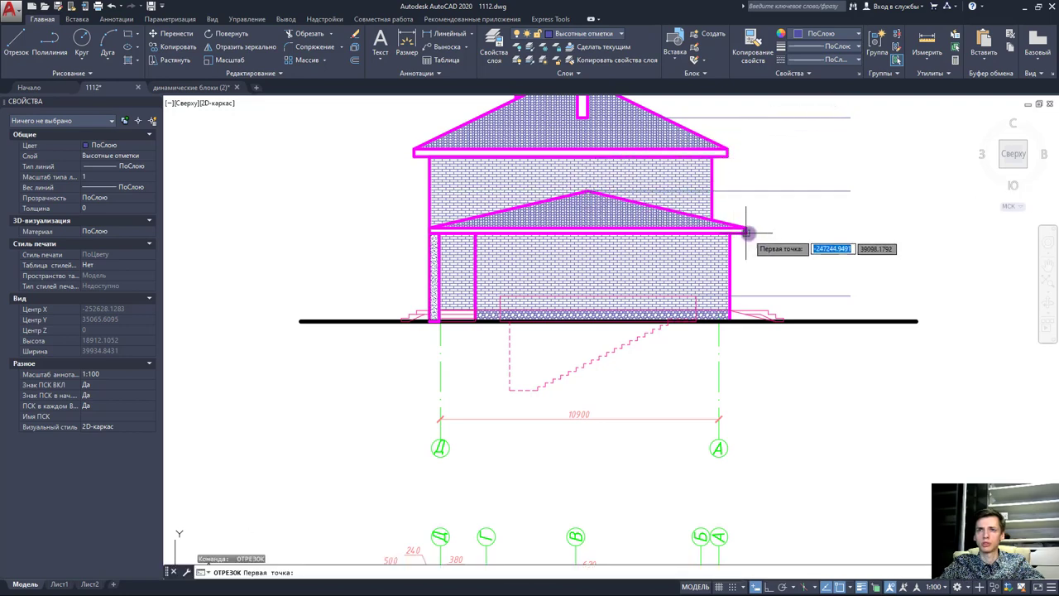
scroll(747, 233, "up", 2)
left_click(747, 224)
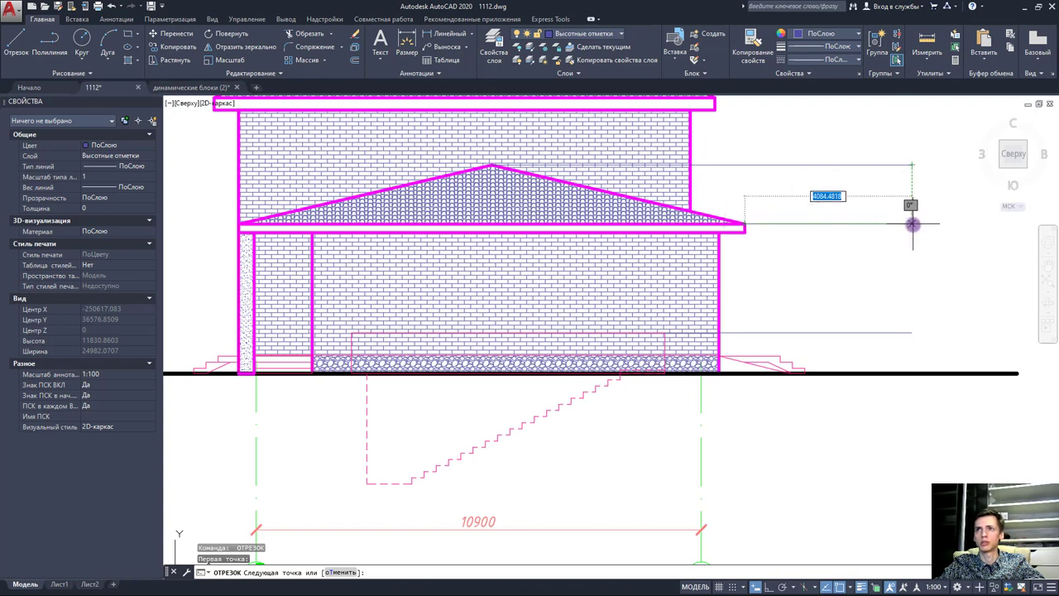
left_click(912, 223)
key("Escape")
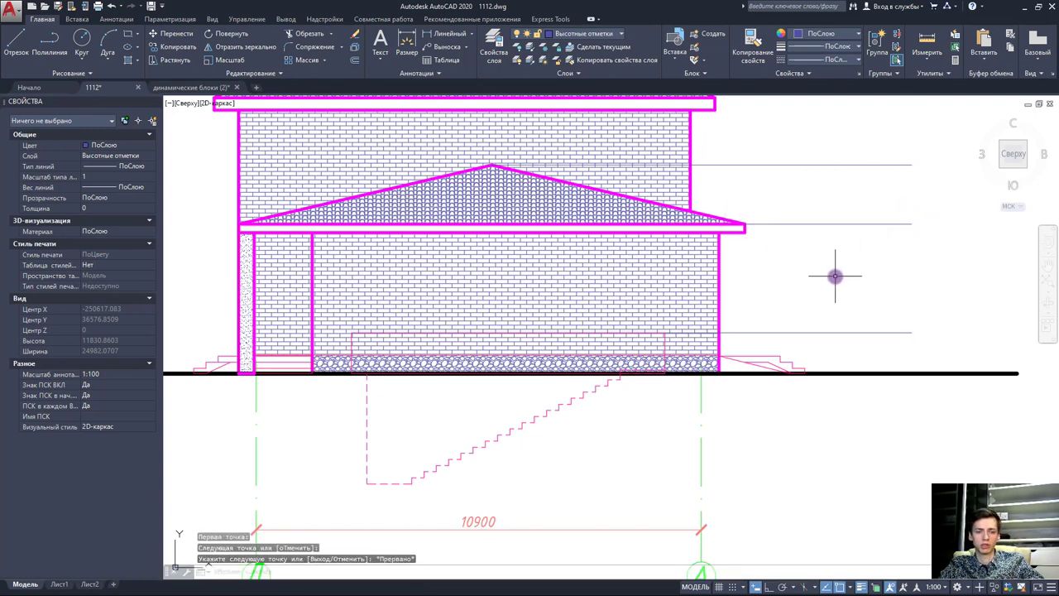
key("Return")
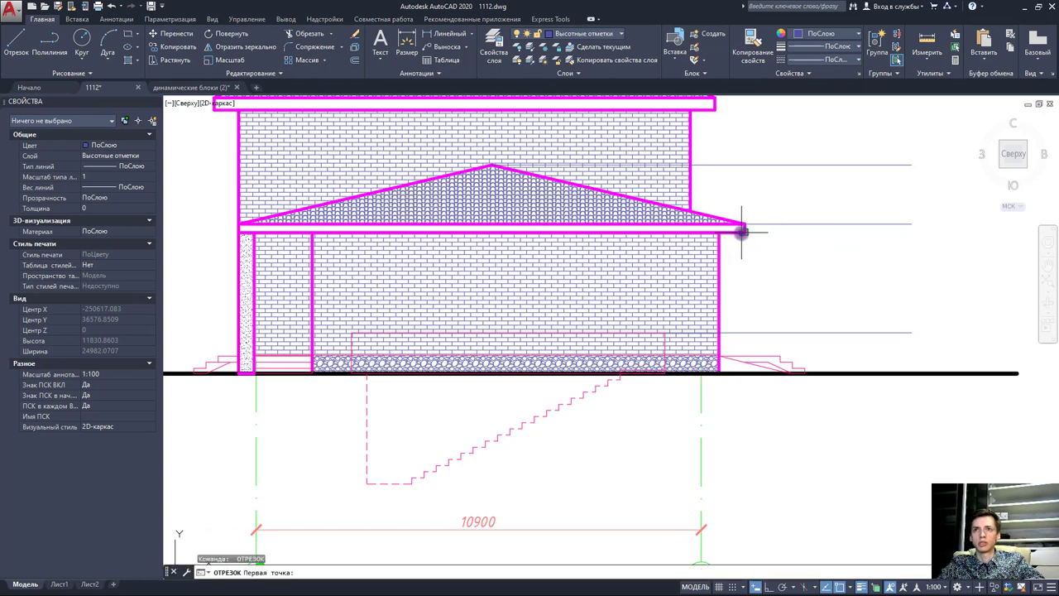
left_click(742, 232)
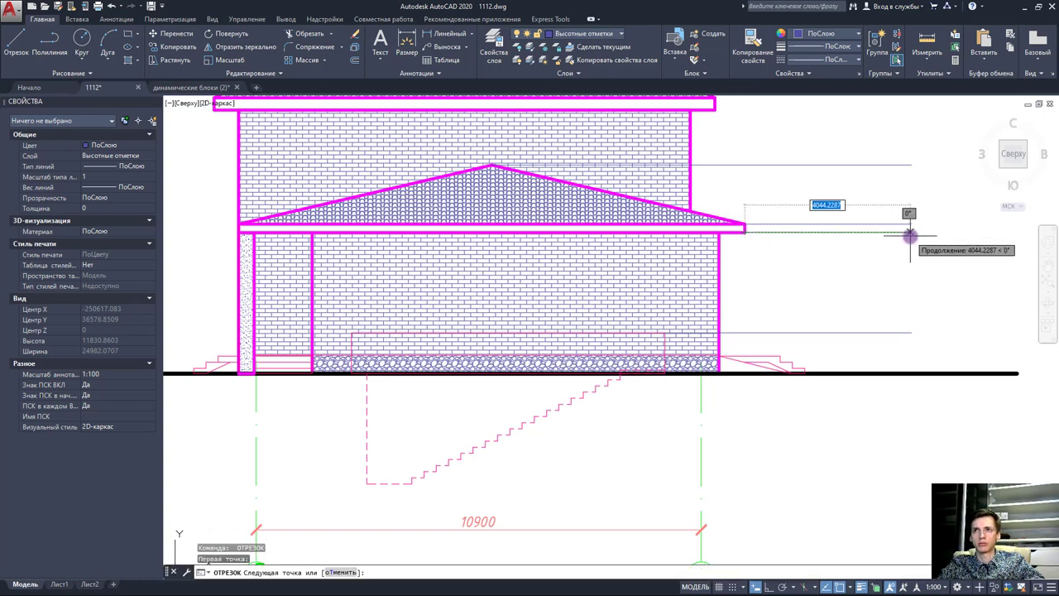
Step: Finish the eave-level line to the right of the facade
left_click(911, 234)
key("Escape")
scroll(741, 229, "down", 2)
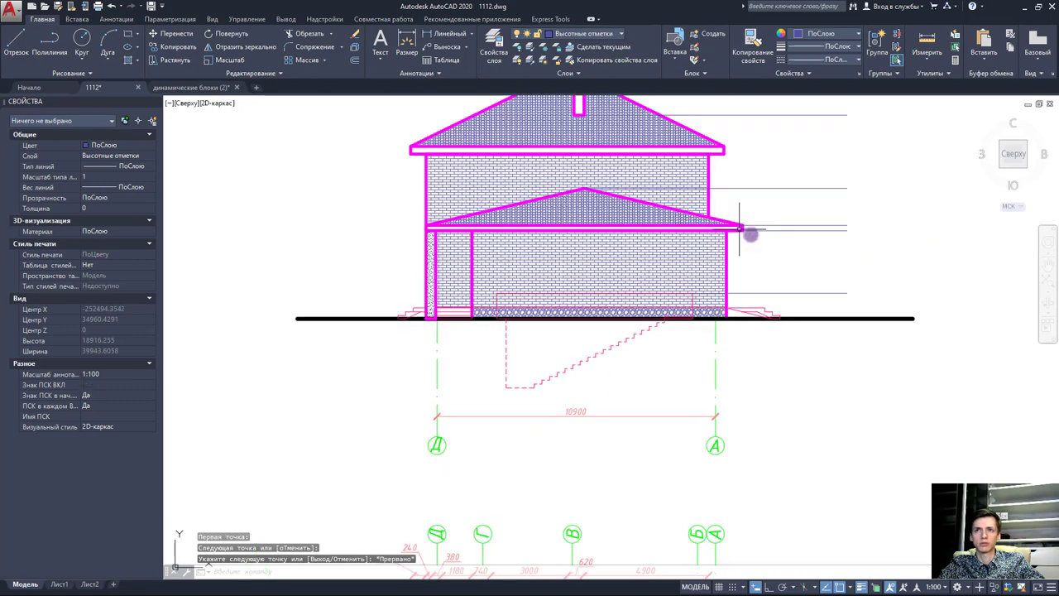
scroll(740, 229, "down", 2)
scroll(634, 199, "up", 2)
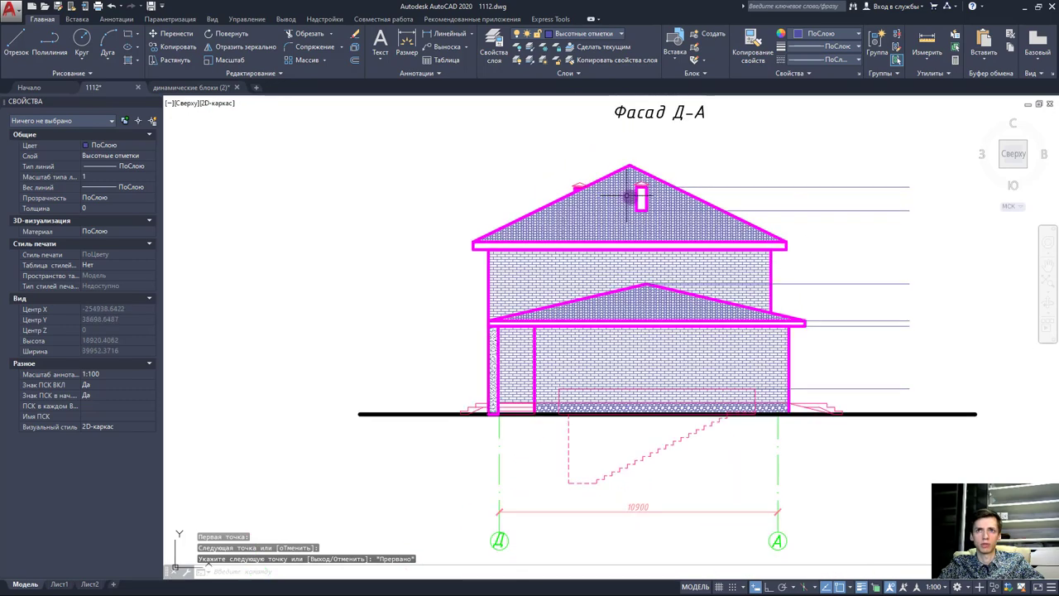
scroll(637, 166, "up", 2)
scroll(638, 165, "down", 1)
scroll(600, 168, "down", 3)
Step: Begin lines at the roof apex and chimney top, cancelling both attempts
key("l")
key("space")
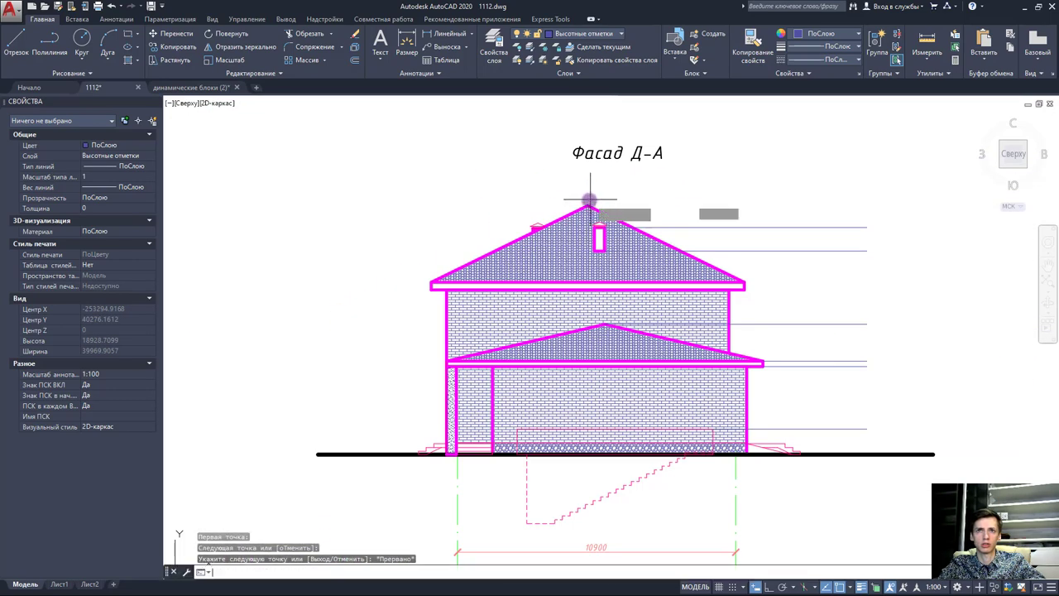
left_click(588, 204)
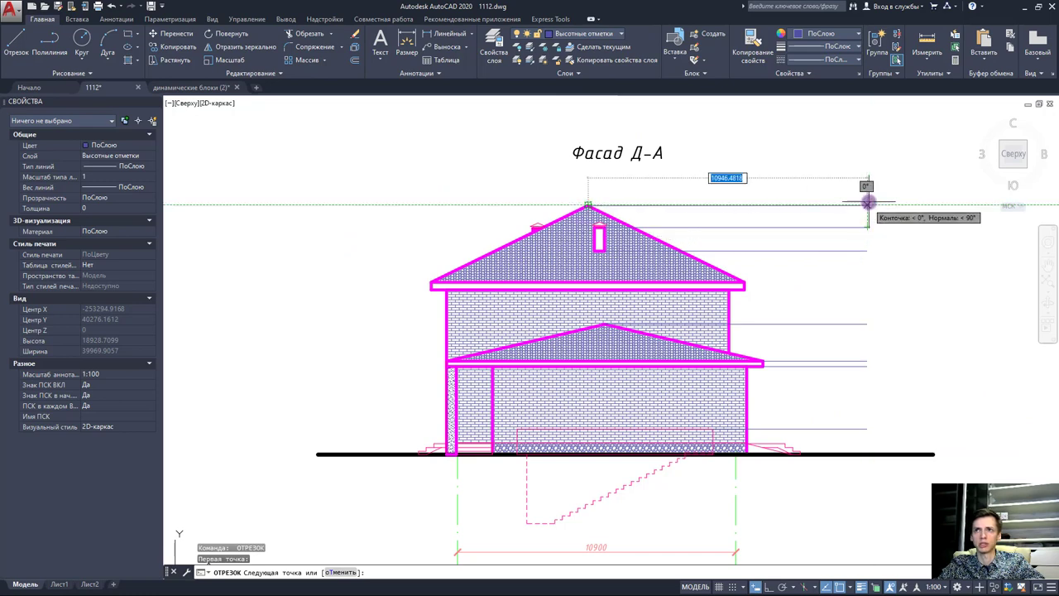
key("Escape")
scroll(629, 224, "up", 3)
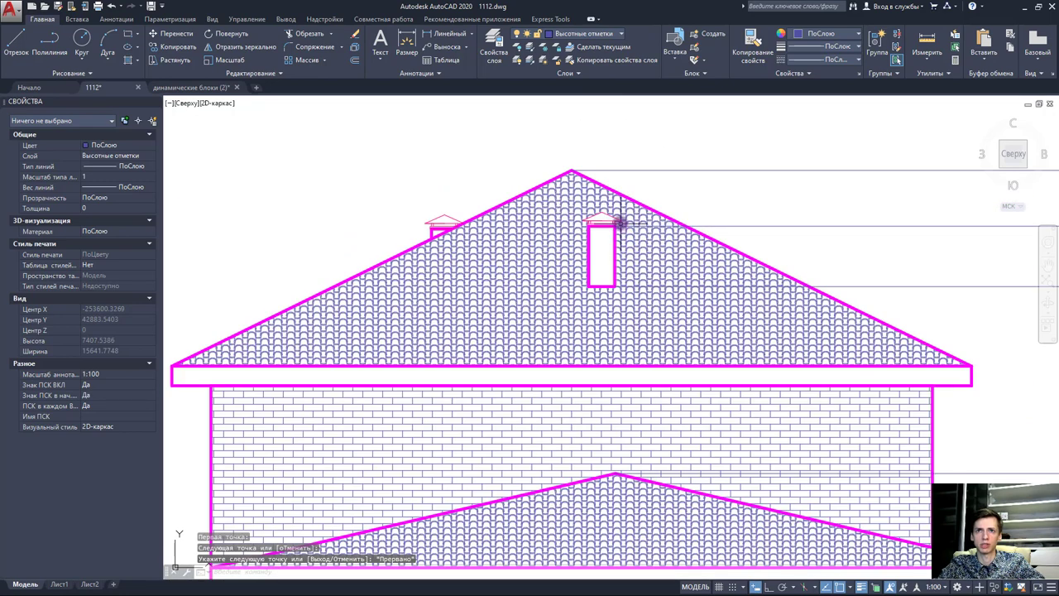
key("space")
left_click(603, 212)
scroll(600, 213, "down", 3)
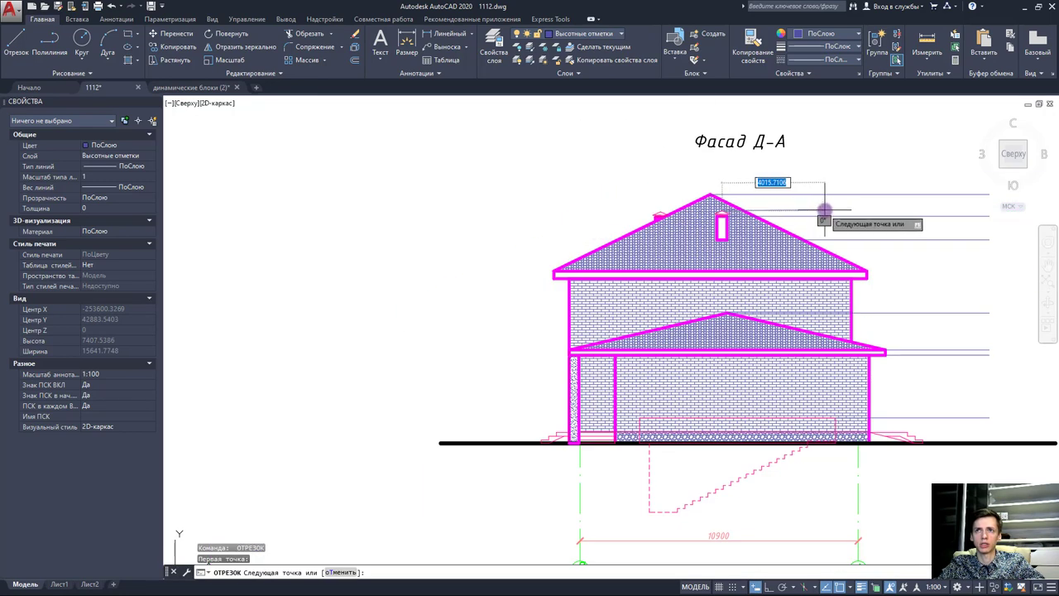
scroll(841, 275, "up", 3)
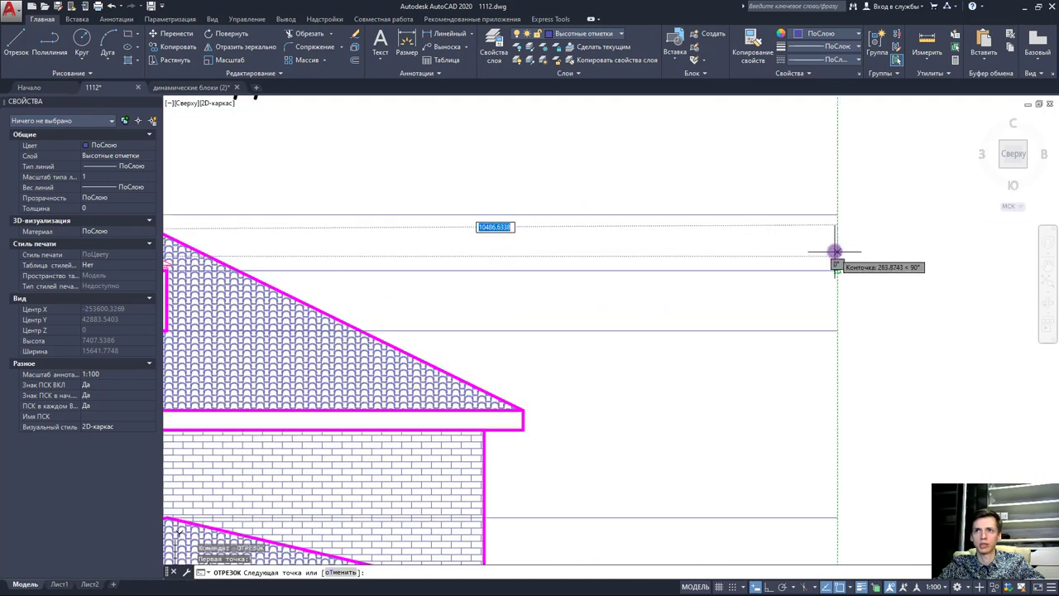
scroll(834, 252, "down", 4)
scroll(558, 269, "down", 1)
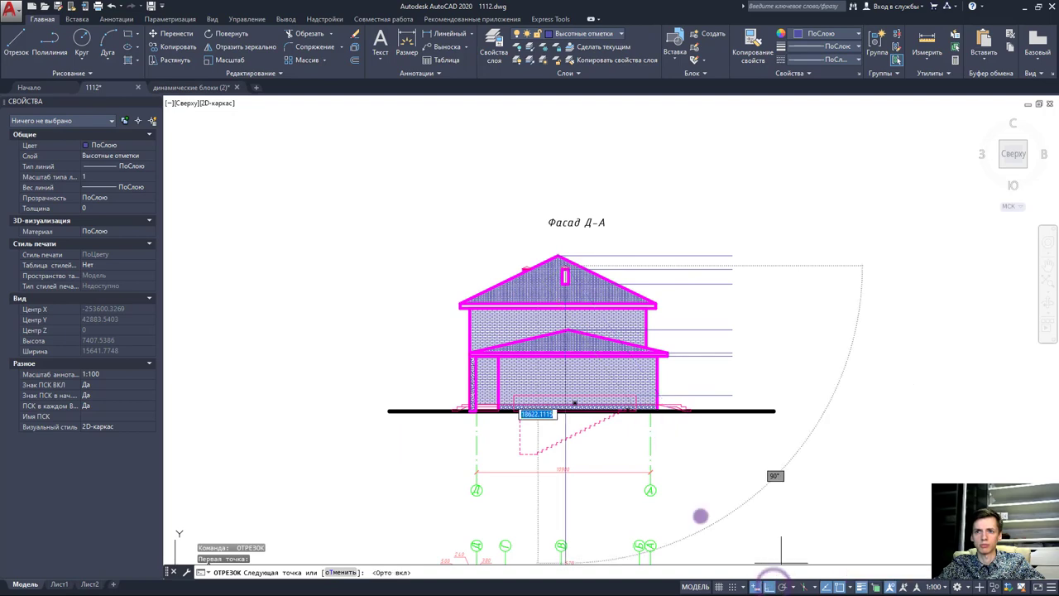
key("Escape")
scroll(496, 306, "up", 4)
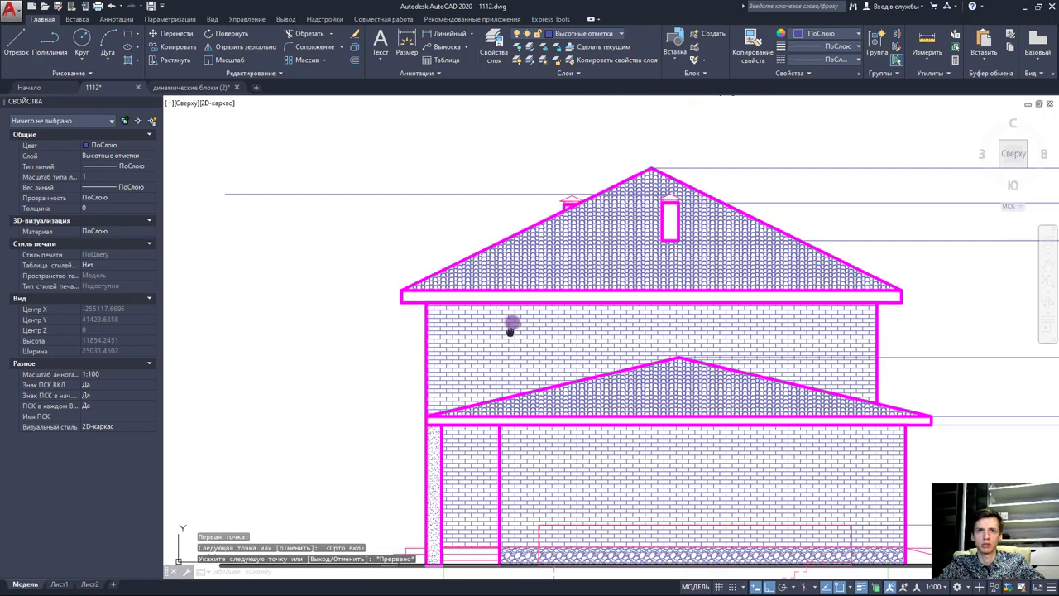
scroll(570, 246, "down", 2)
Step: Draw two horizontal level lines leftward from the left eave corner
key("space")
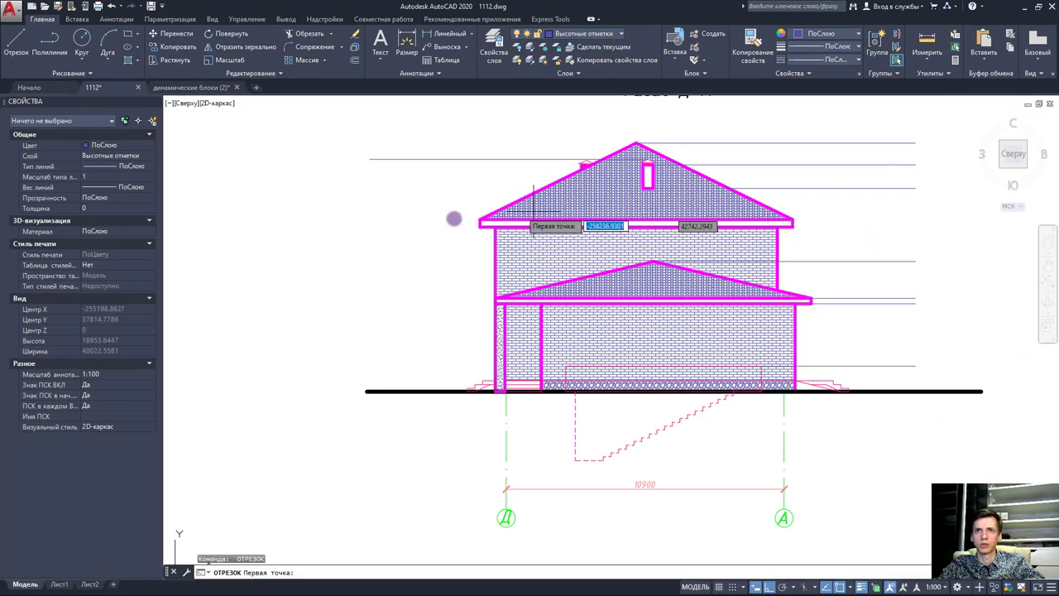
left_click(481, 221)
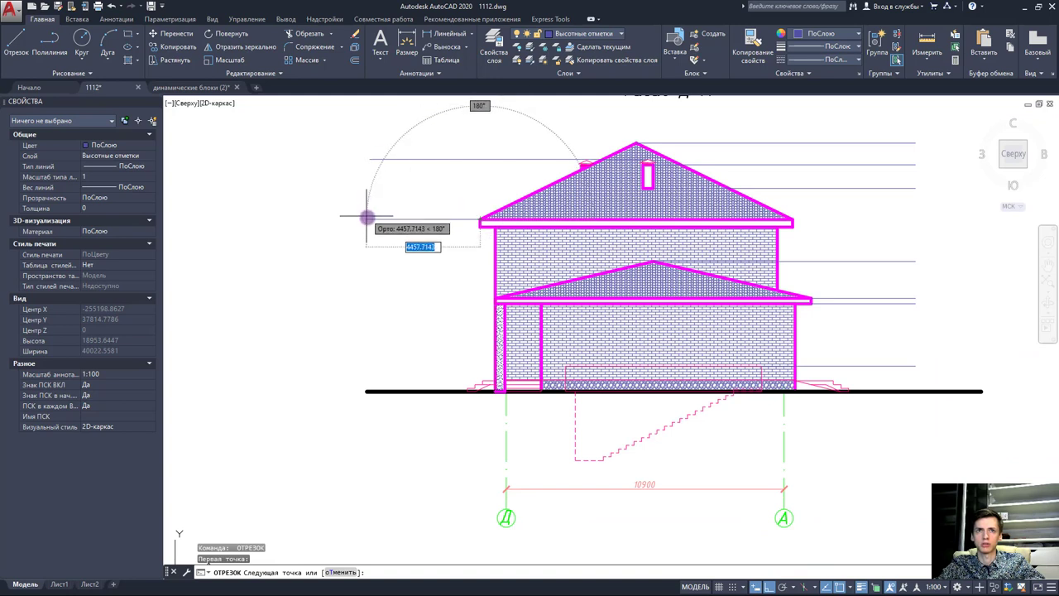
left_click(370, 219)
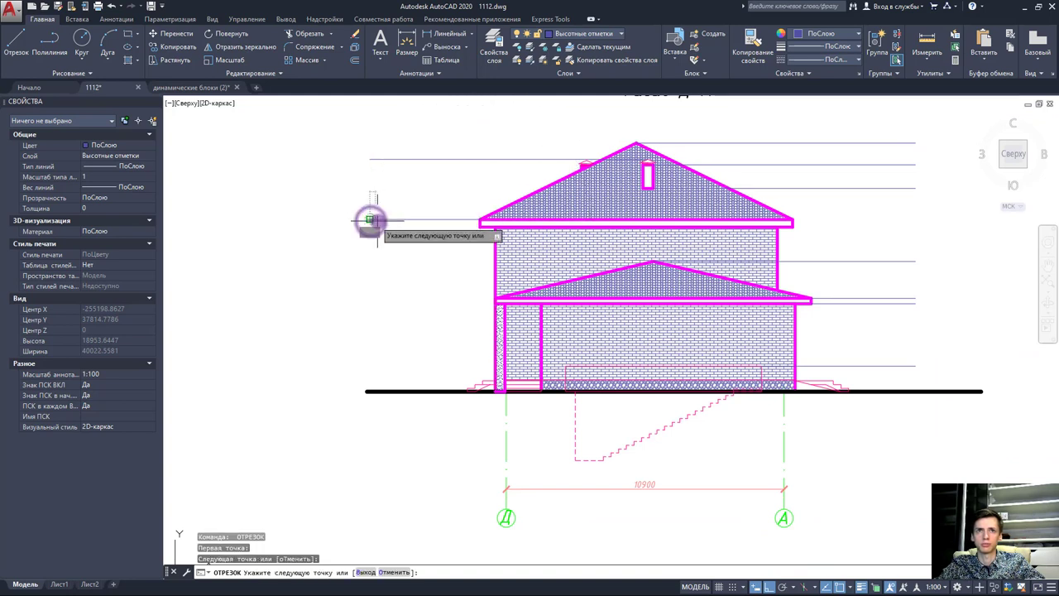
key("Escape")
key("space")
left_click(479, 225)
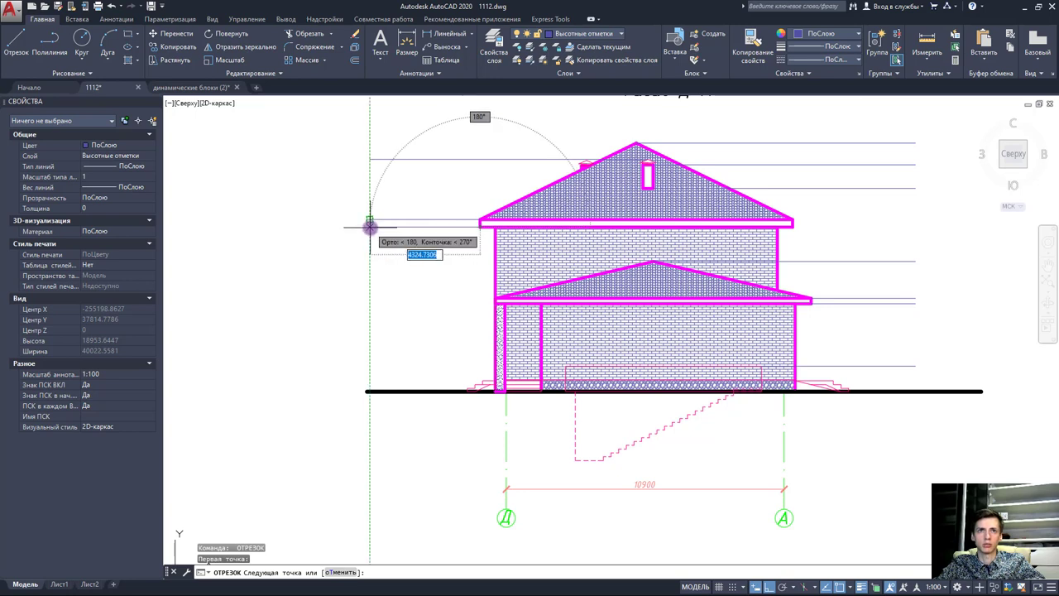
left_click(370, 225)
key("Escape")
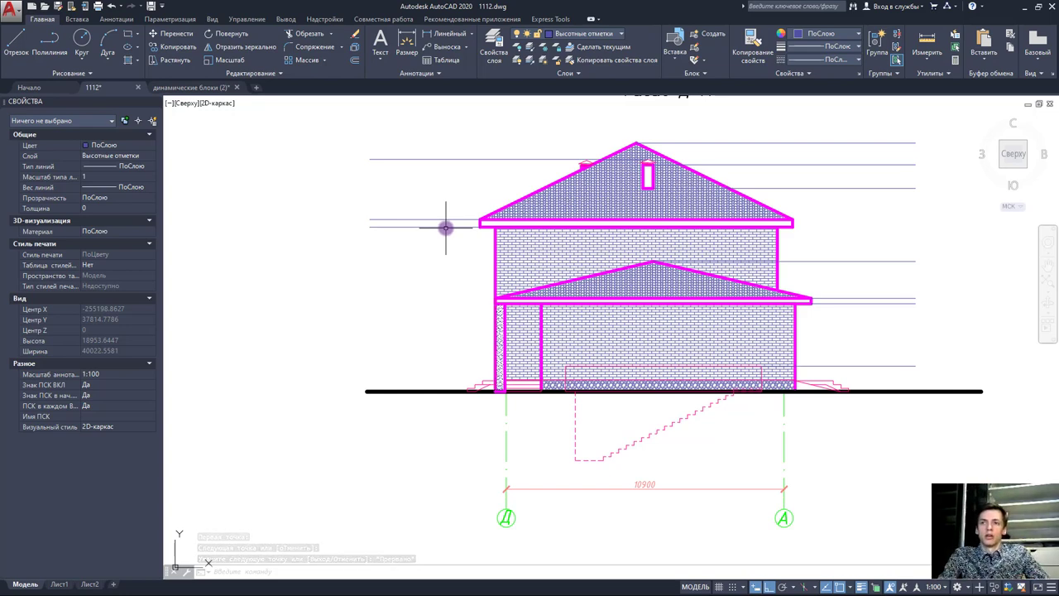
middle_click_drag(770, 336, 728, 353)
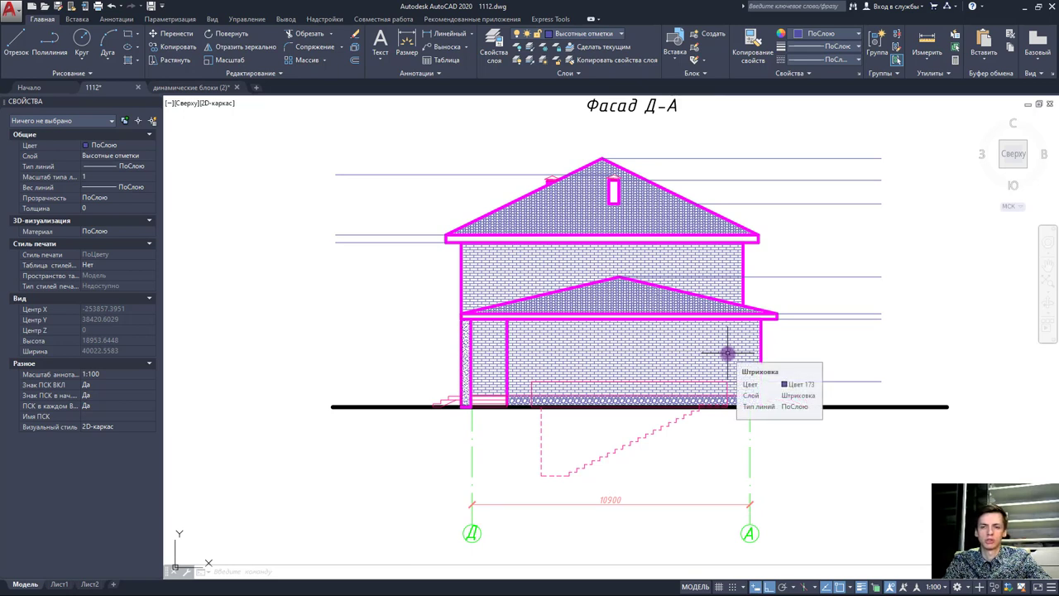
mouse_move(727, 353)
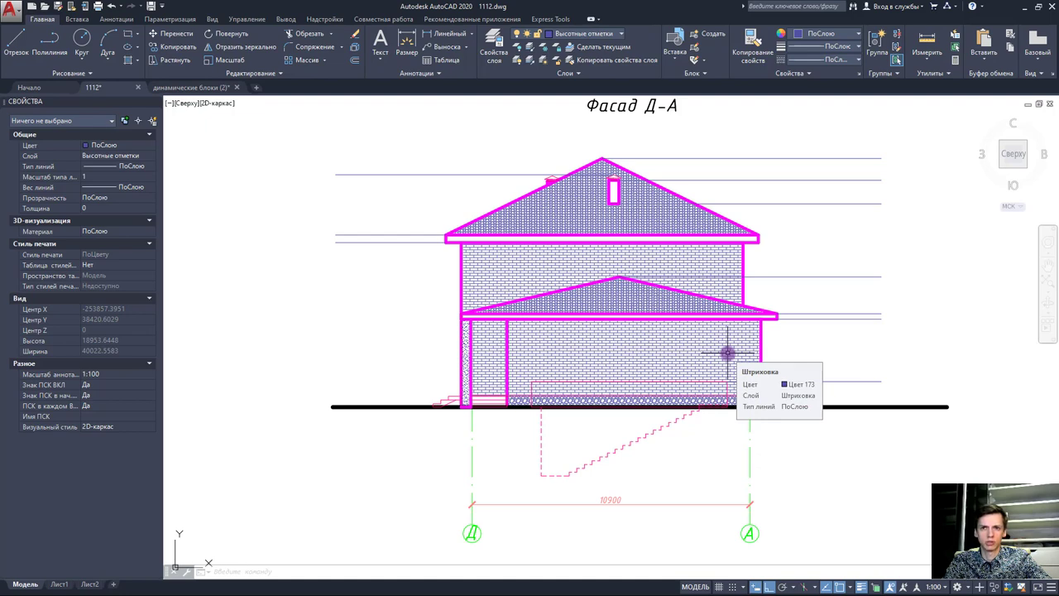
middle_click_drag(690, 291, 641, 291)
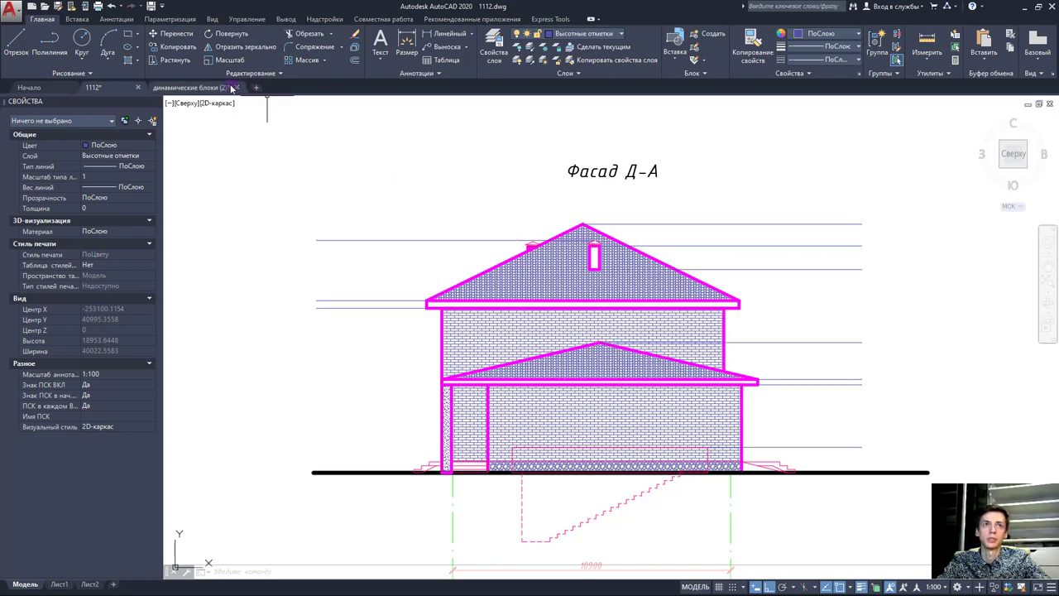
Step: Select and copy the 0,000 elevation mark block in динамические блоки (2), then return to 1112
left_click(231, 88)
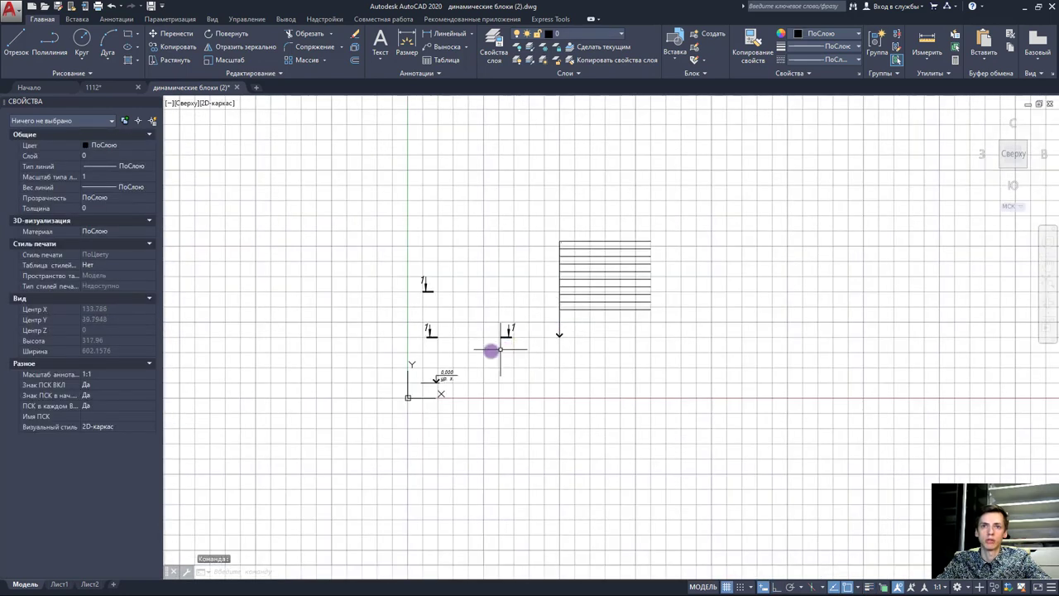
scroll(444, 378, "up", 5)
left_click(436, 389)
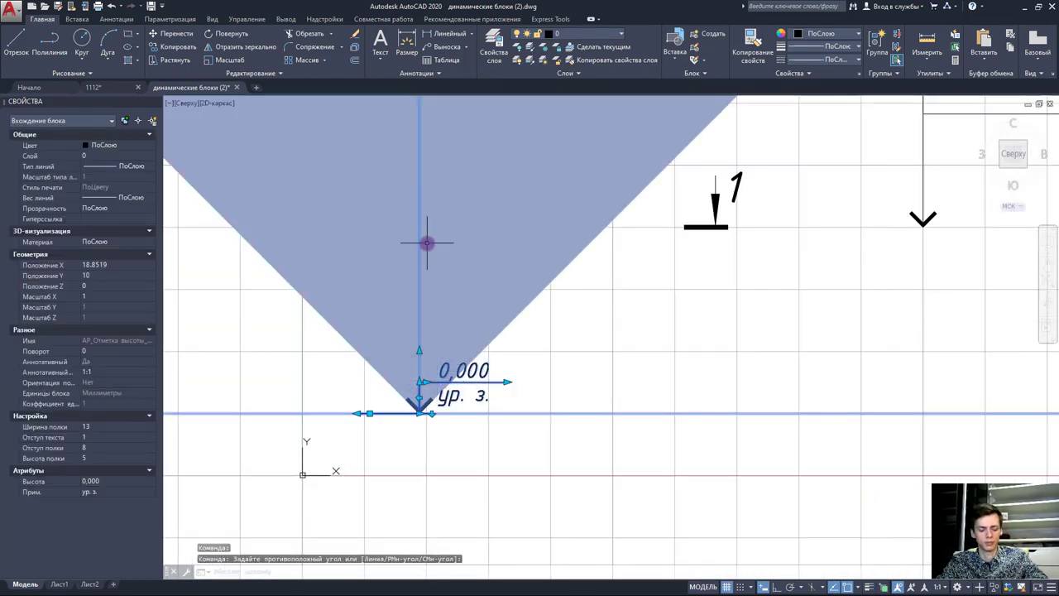
left_click(93, 87)
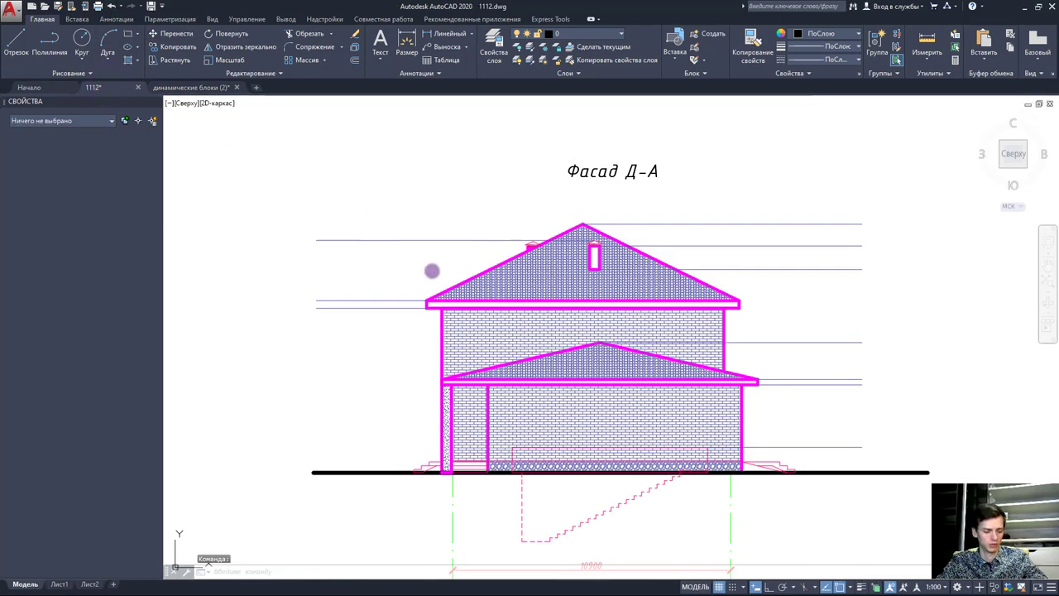
Step: Paste the 0,000 elevation mark onto the facade's ground line
key("ctrl+v")
scroll(686, 389, "up", 2)
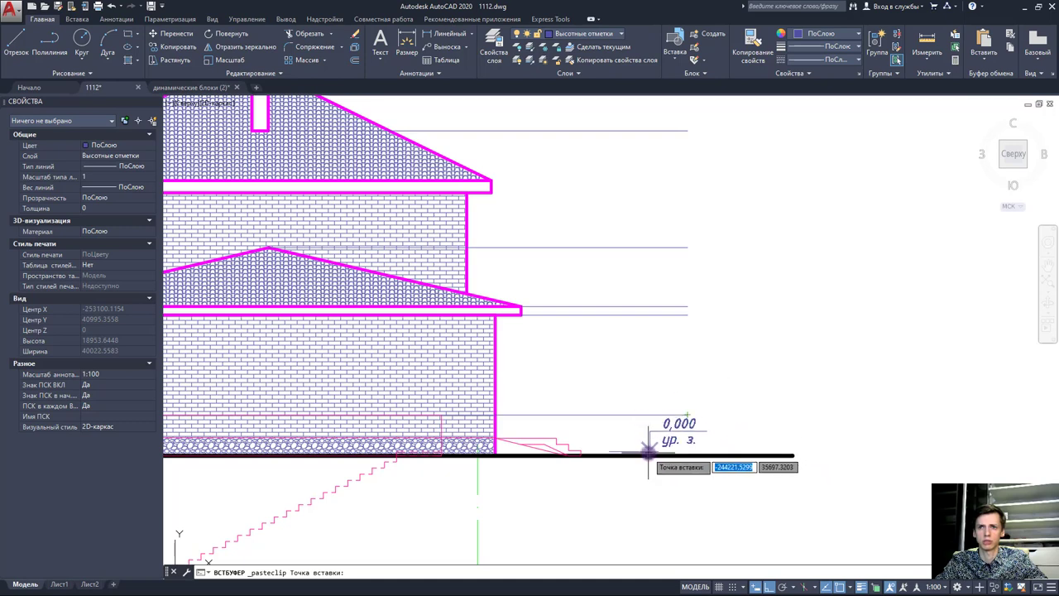
left_click(650, 453)
key("Escape")
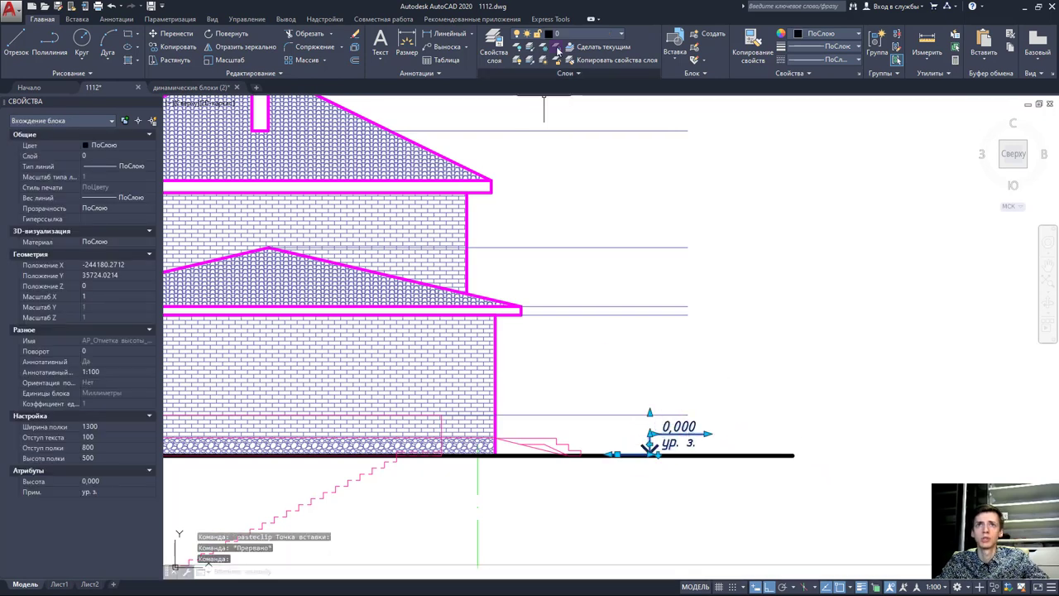
Step: Put the pasted mark on the Высотные отметки layer and reselect it
left_click(589, 35)
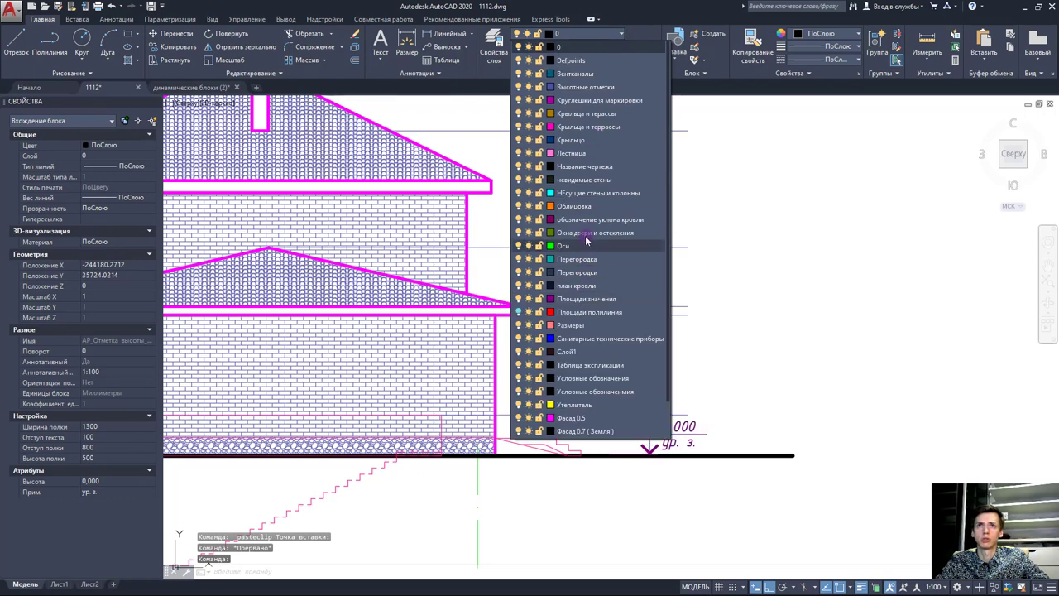
left_click(585, 87)
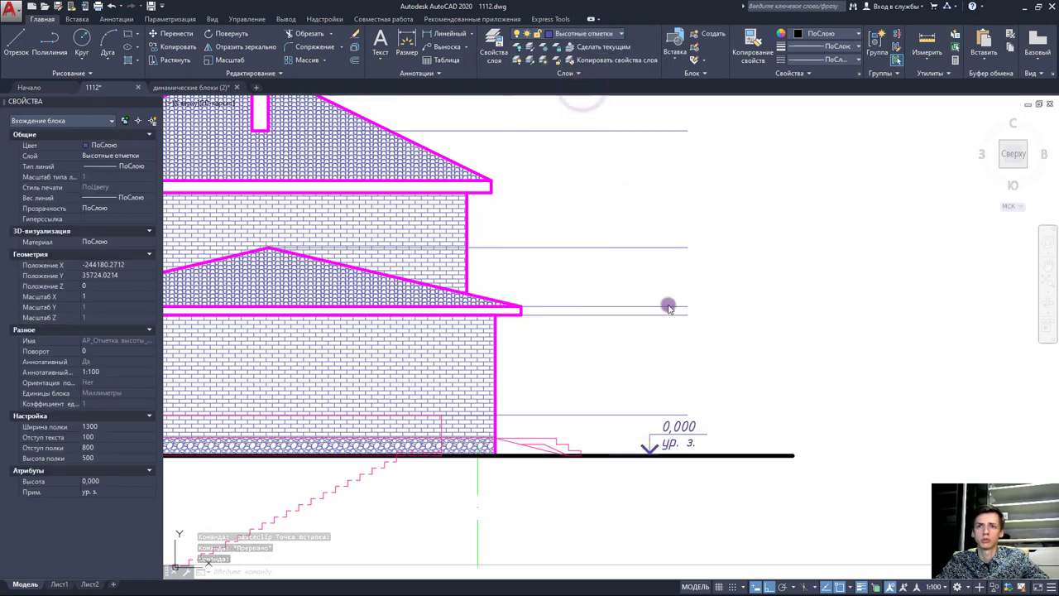
key("Escape")
left_click(672, 415)
left_click(426, 99)
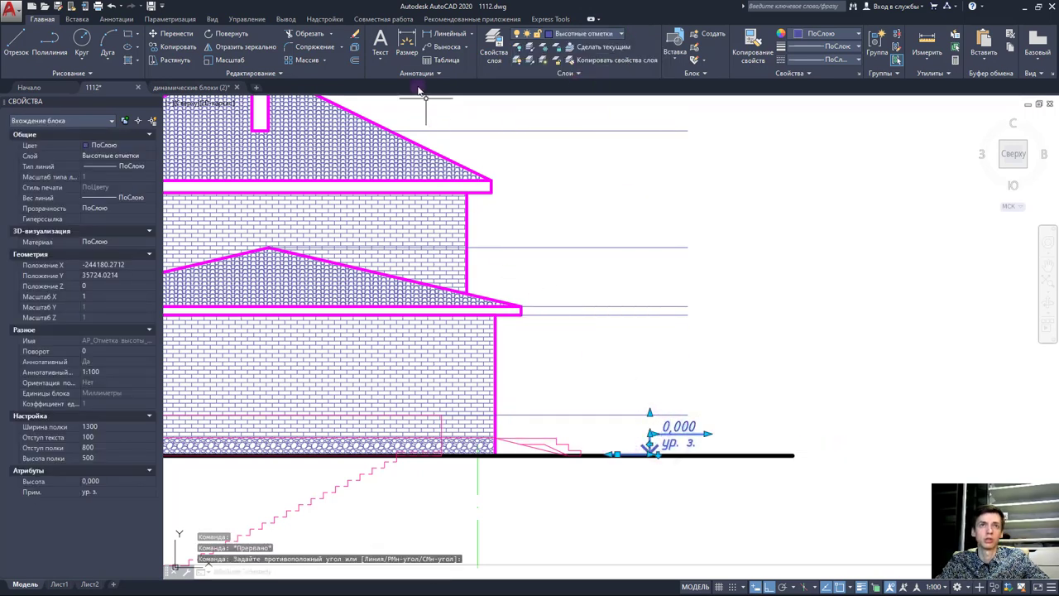
Step: Copy the 0,000 elevation mark up to each right-side level line
left_click(169, 48)
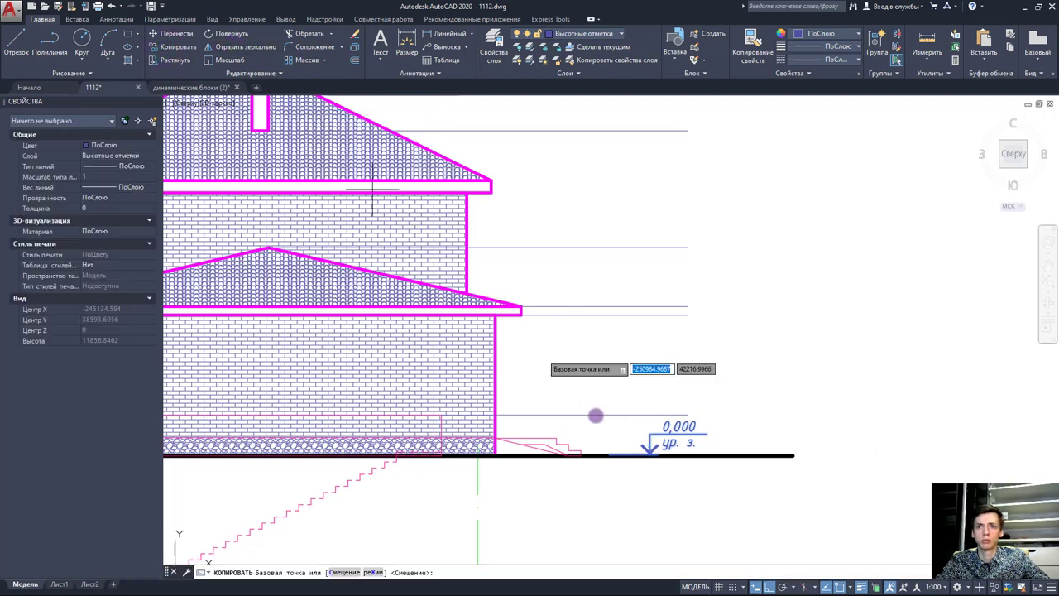
left_click(650, 454)
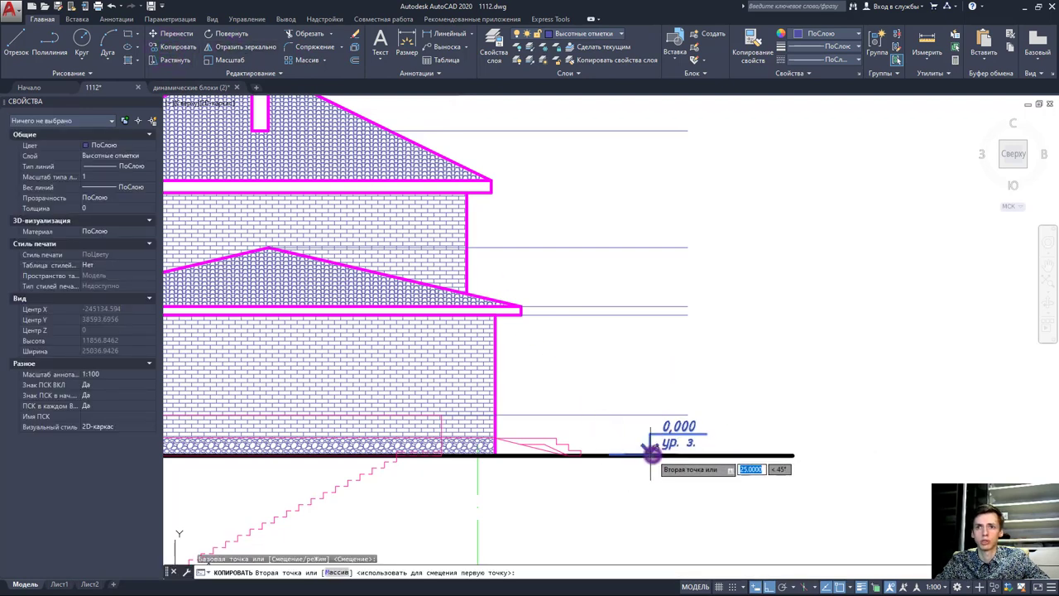
left_click(652, 413)
left_click(651, 306)
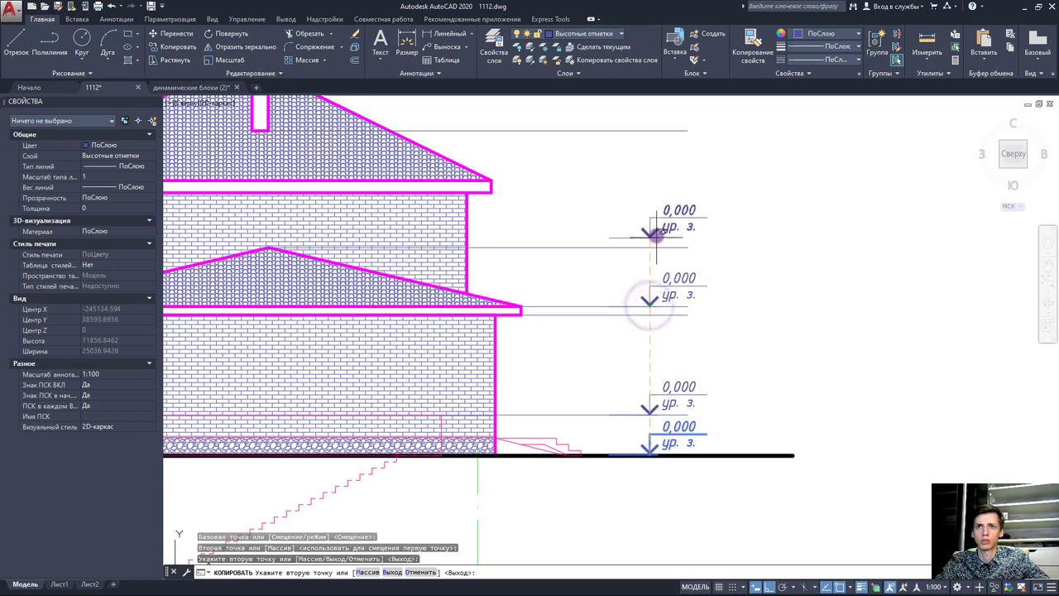
left_click(650, 246)
left_click(650, 128)
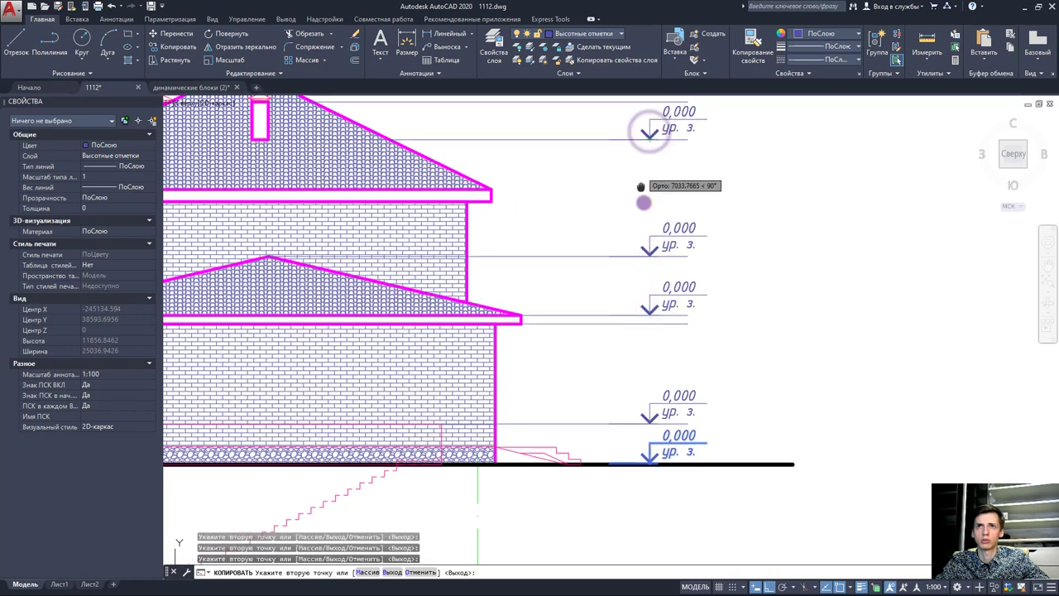
middle_click_drag(650, 132, 687, 289)
left_click(685, 252)
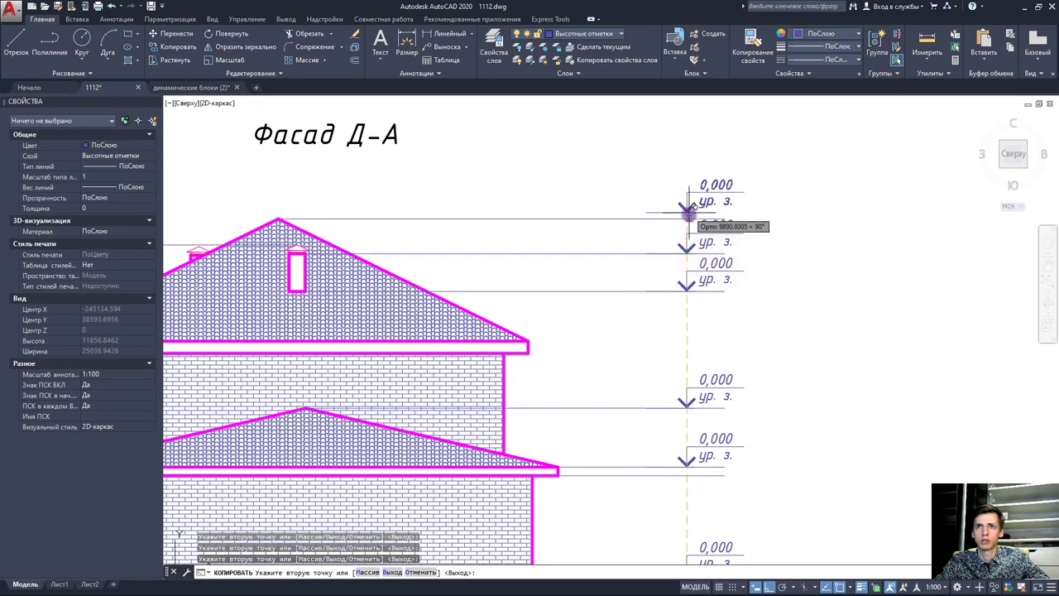
left_click(686, 217)
key("Escape")
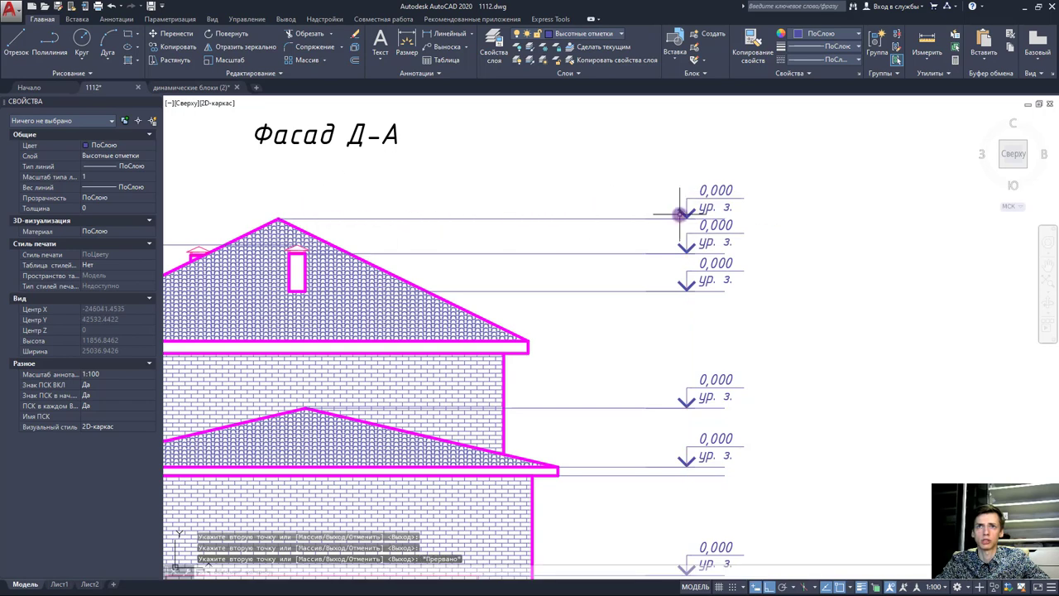
Step: Move the topmost mark above the roof ridge and review the marks
left_click(684, 214)
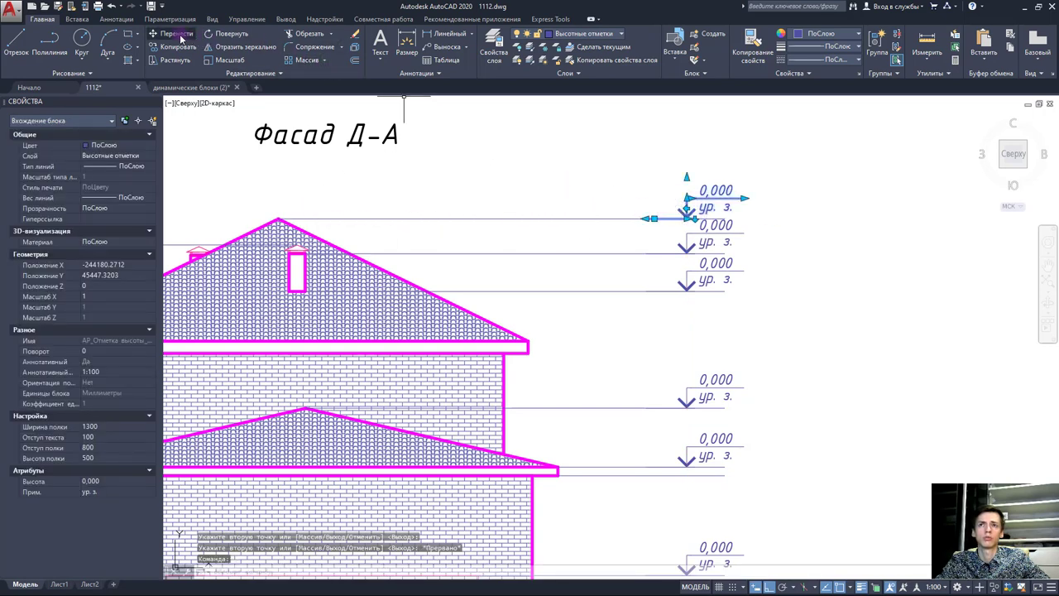
left_click(181, 37)
left_click(686, 217)
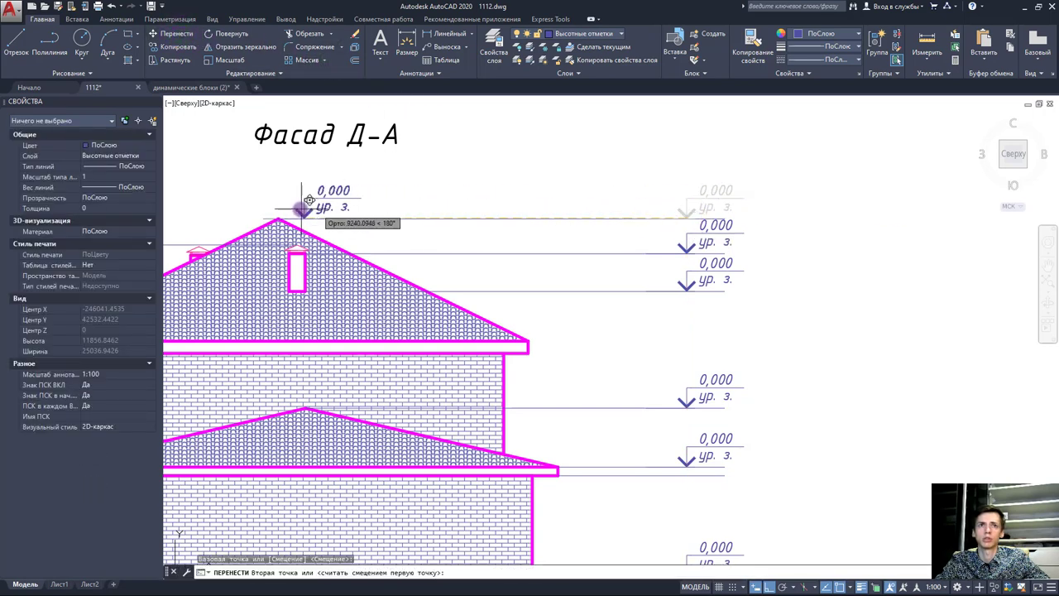
left_click(333, 217)
key("Escape")
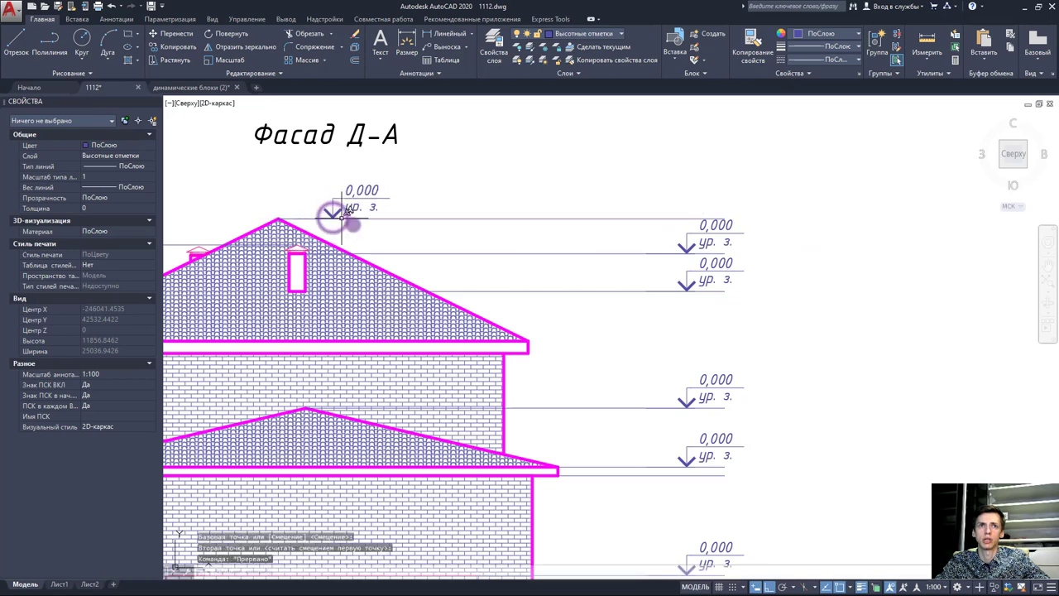
middle_click_drag(348, 212, 438, 246)
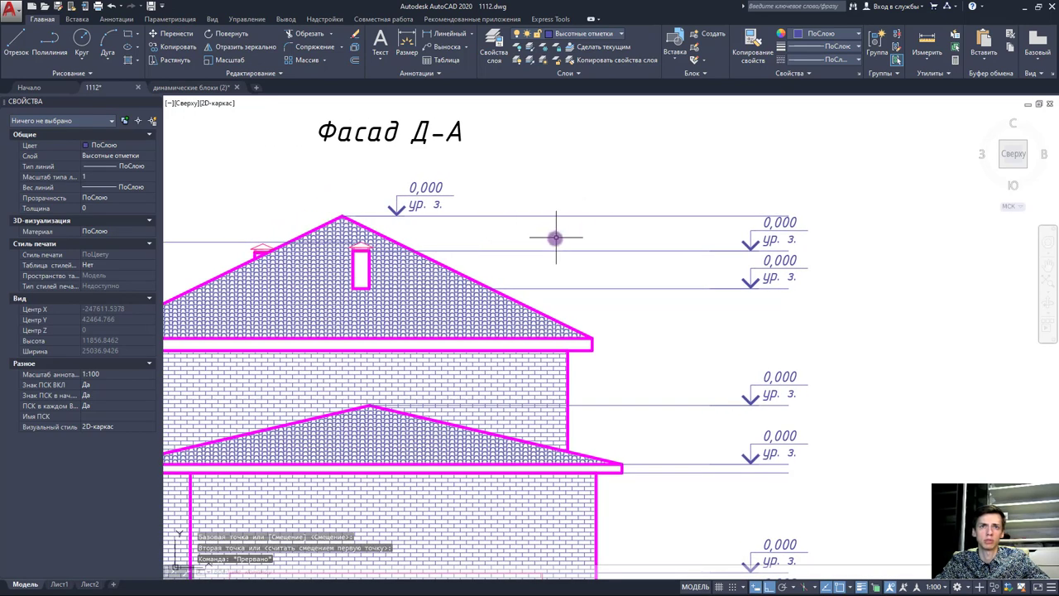
scroll(556, 234, "down", 3)
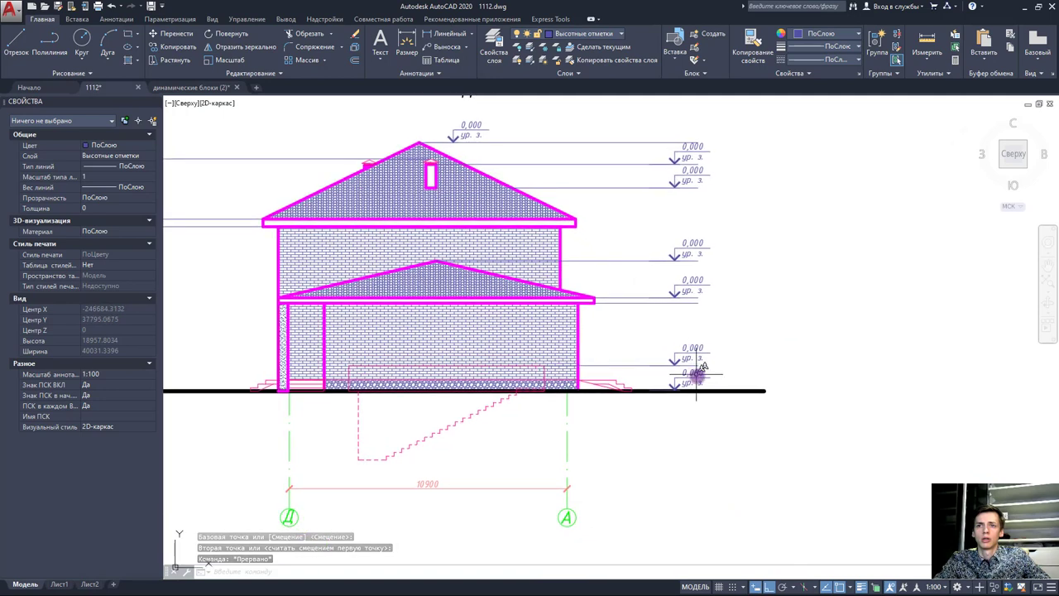
scroll(697, 374, "up", 2)
scroll(604, 363, "down", 3)
scroll(485, 336, "up", 3)
scroll(402, 308, "down", 2)
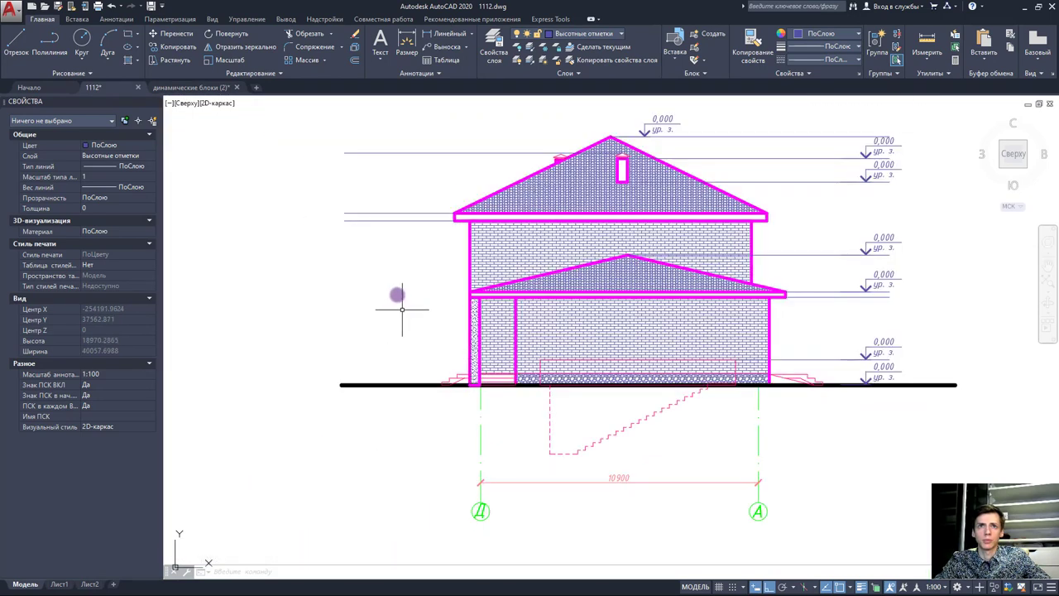
Step: Copy a right-side level mark to the left of the facade
left_click(867, 237)
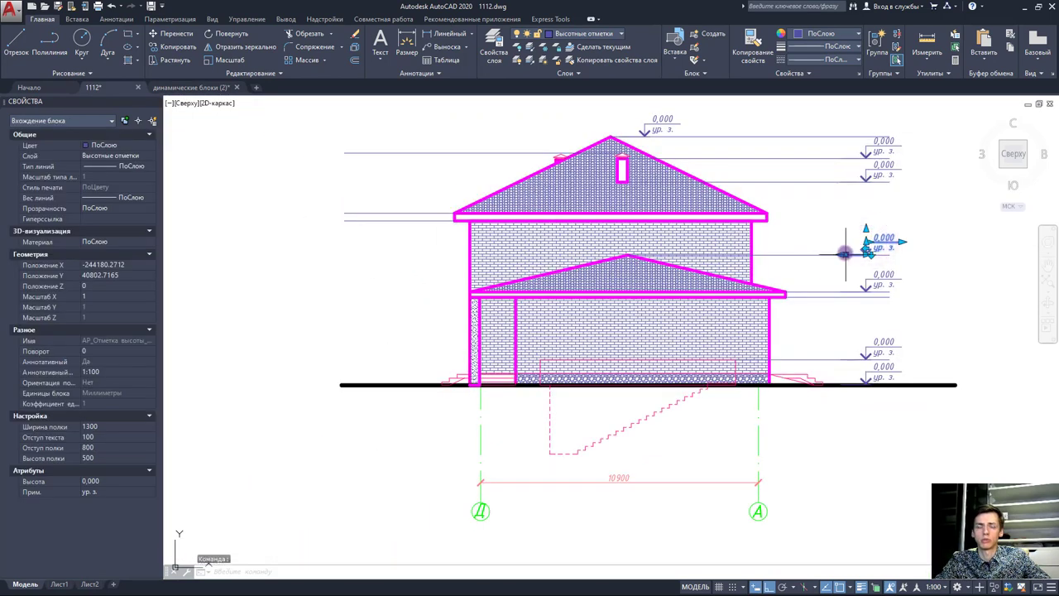
left_click_drag(841, 255, 335, 296)
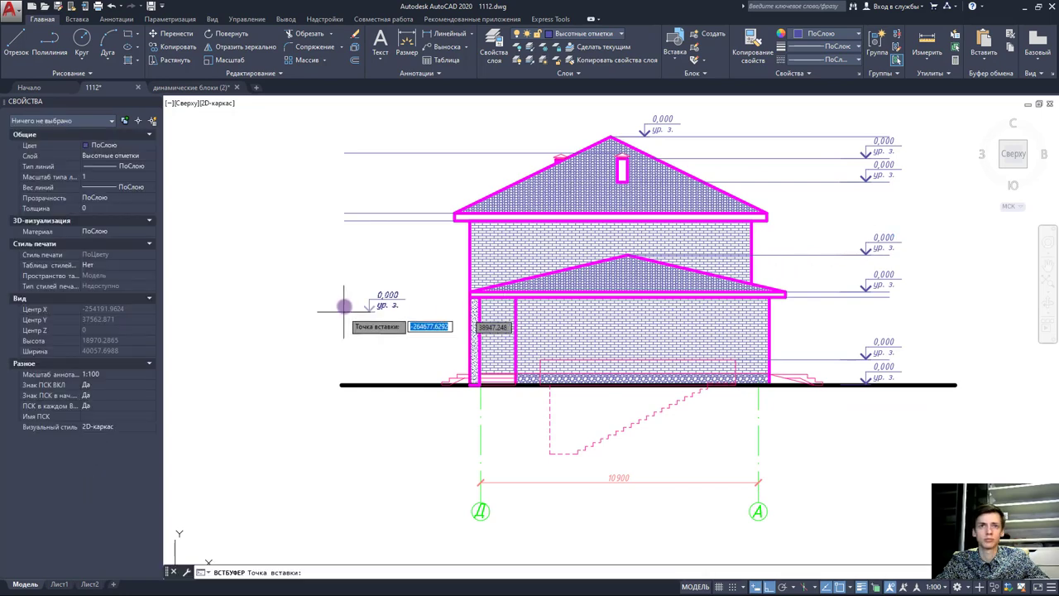
left_click(335, 296)
scroll(294, 306, "up", 3)
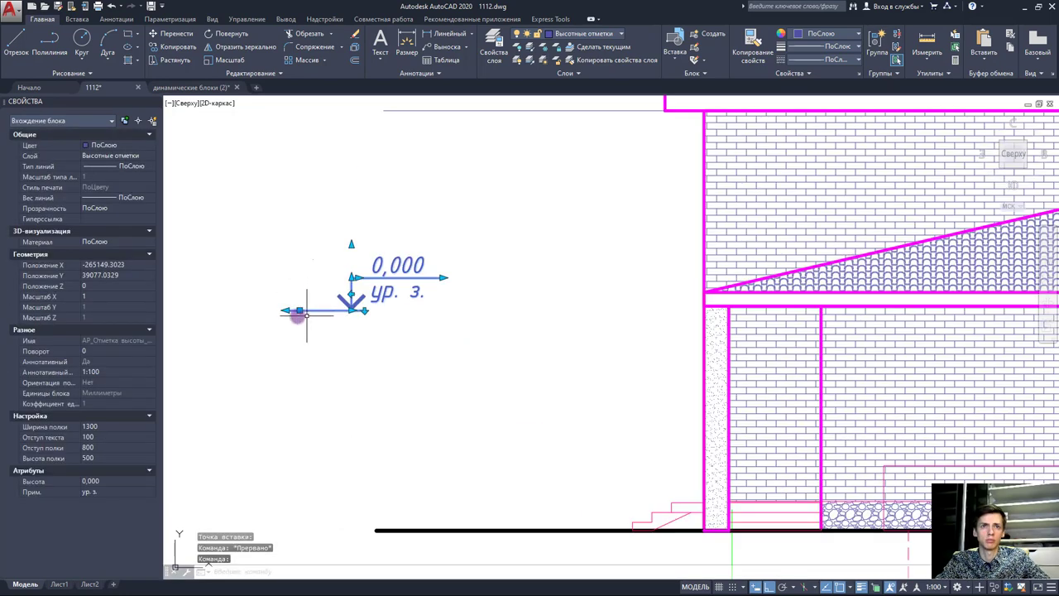
scroll(285, 306, "up", 2)
left_click(282, 307)
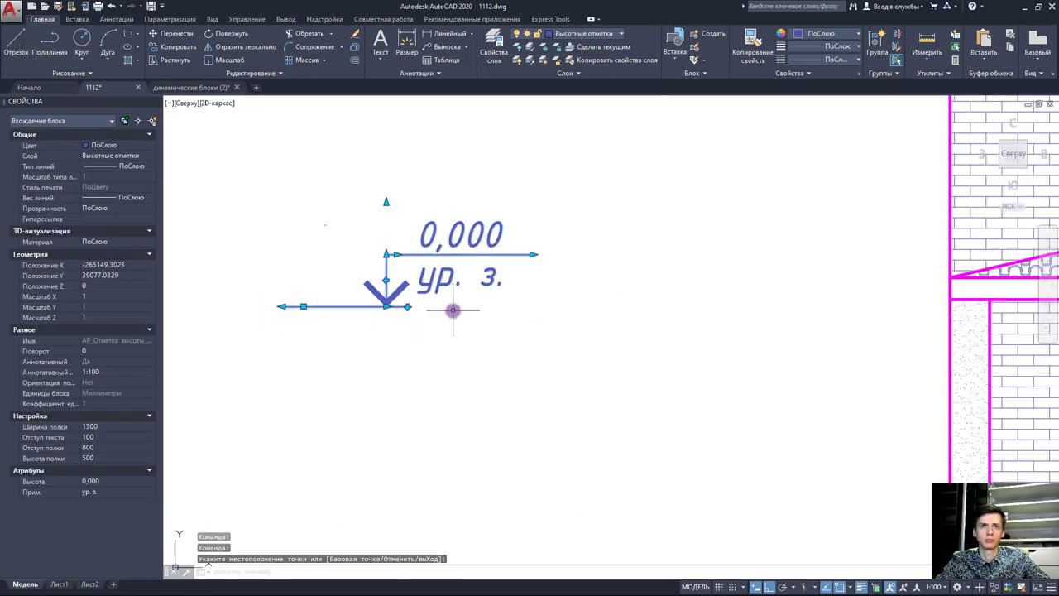
key("Escape")
key("Escape")
Step: Flip the copied mark so its arrow points up and its text sits on the left
left_click(380, 299)
left_click(407, 306)
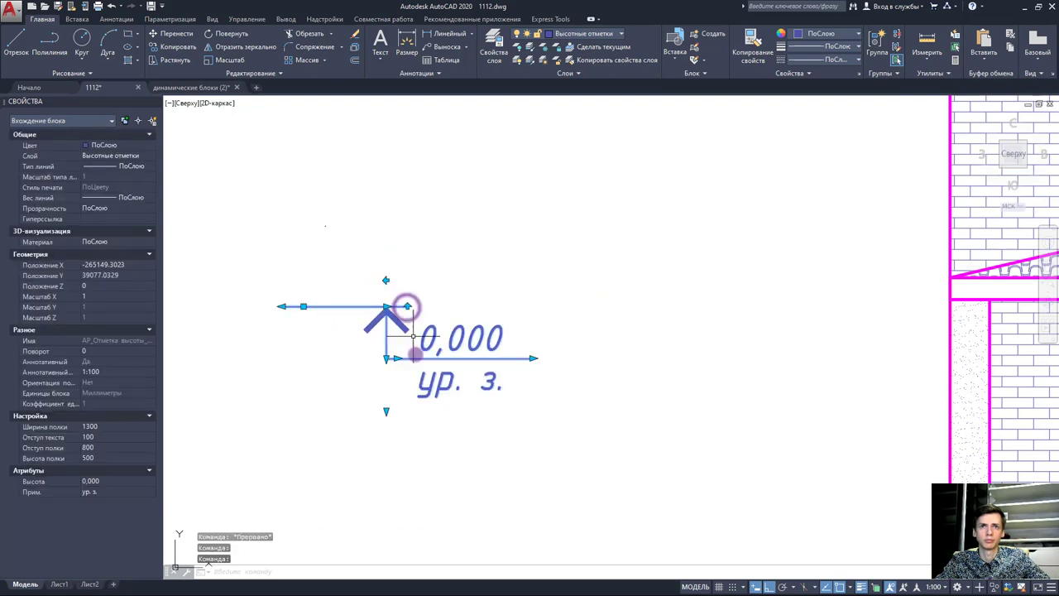
left_click(387, 288)
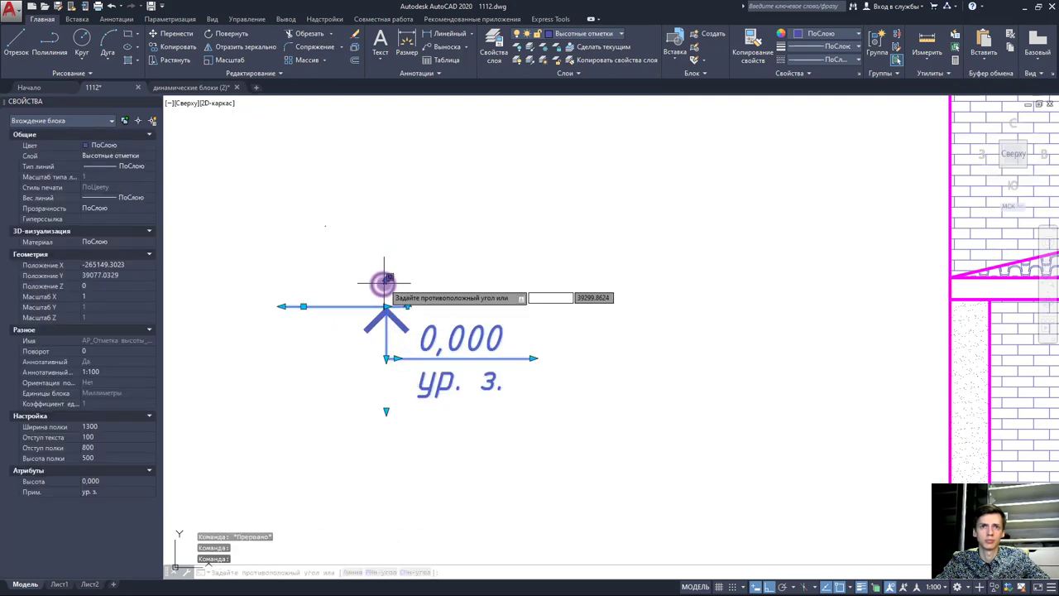
left_click(386, 286)
left_click(382, 283)
key("Escape")
left_click(381, 282)
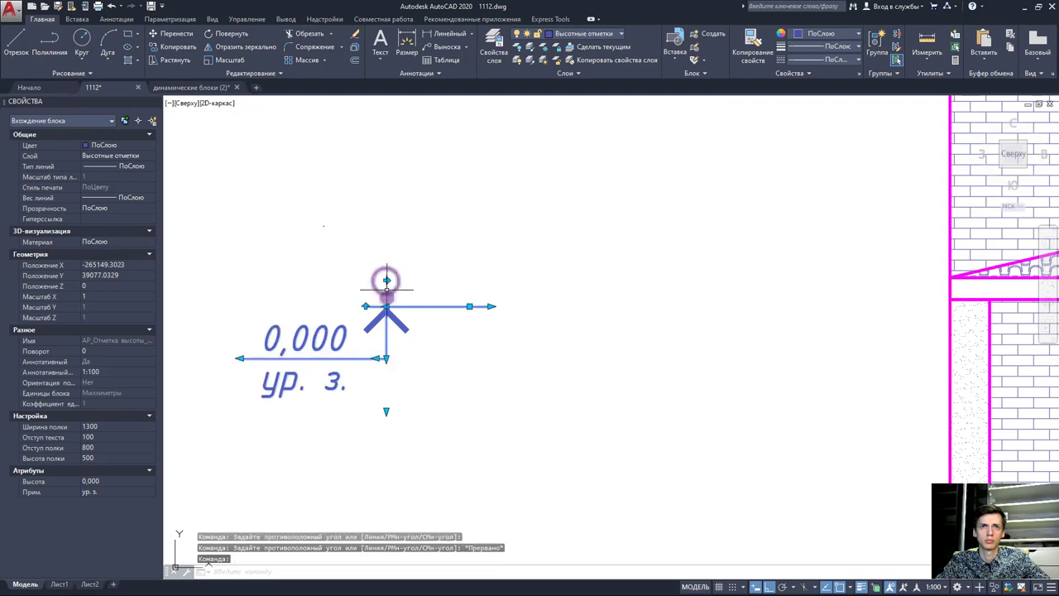
scroll(385, 306, "down", 2)
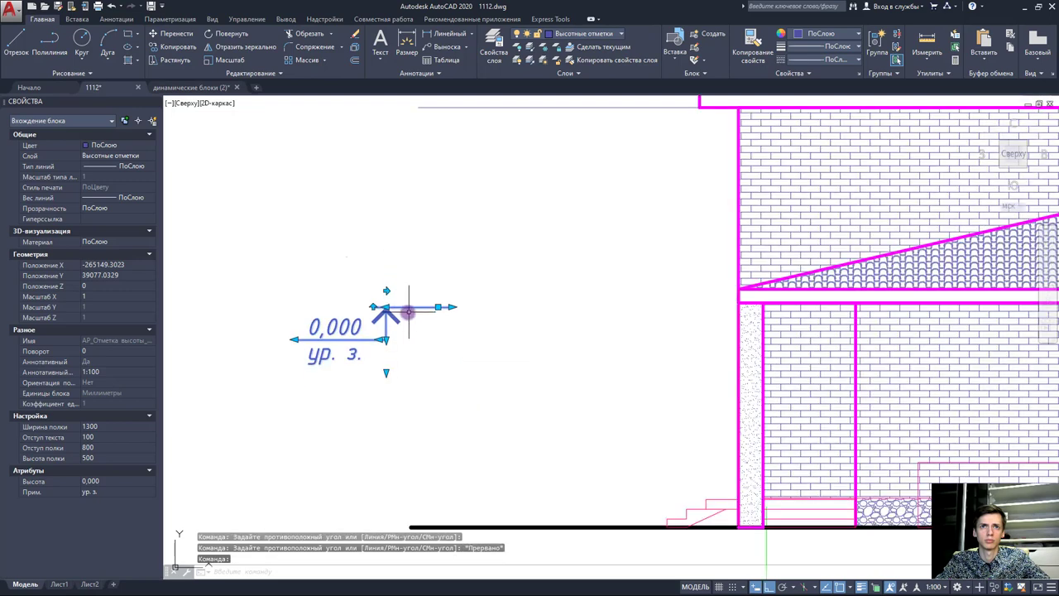
Step: Move the flipped mark onto the upper eaves level line
left_click(163, 33)
left_click(385, 308)
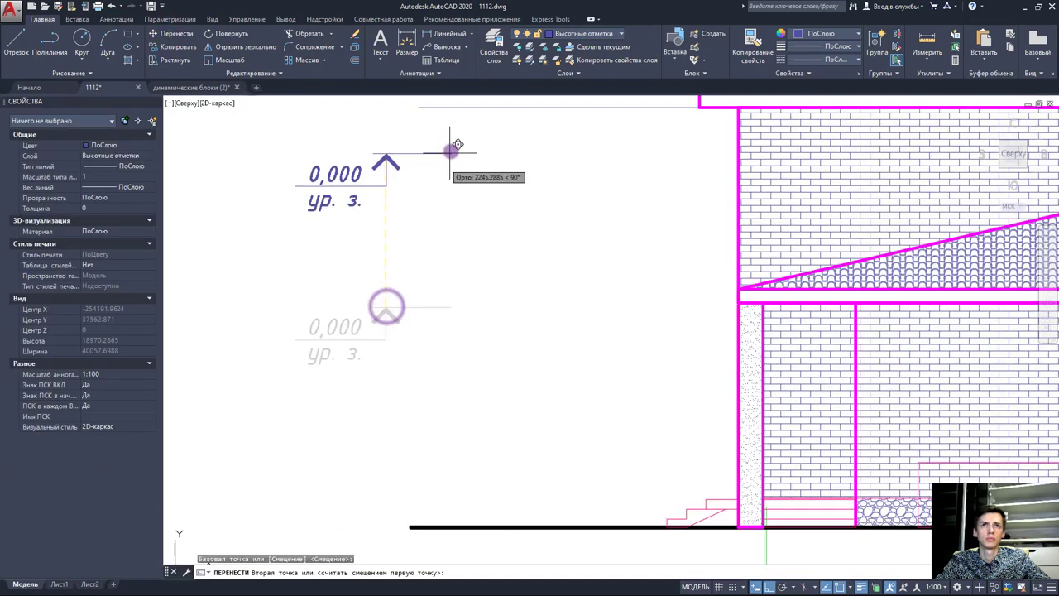
middle_click_drag(457, 145, 451, 244)
left_click(423, 208)
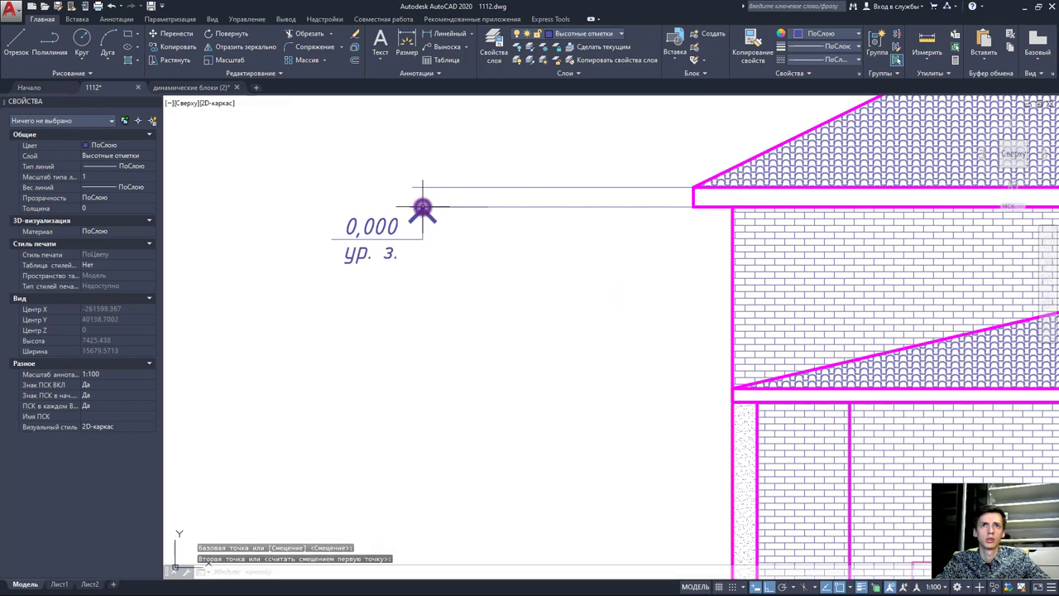
left_click(179, 47)
scroll(420, 236, "down", 4)
key("Escape")
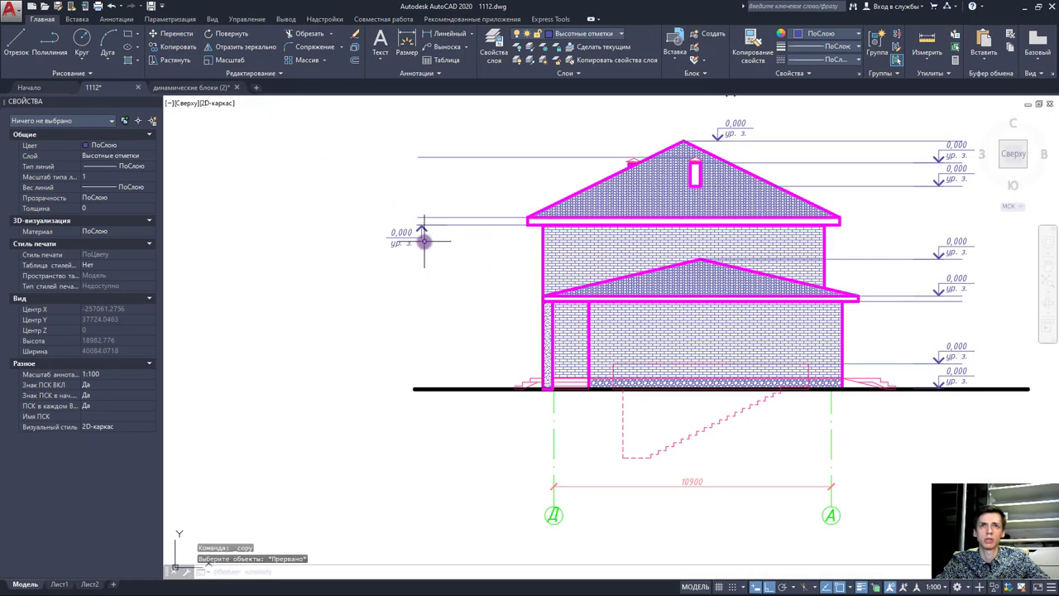
Step: Copy the left 0,000 level mark up to the upper line of the facade
left_click(423, 239)
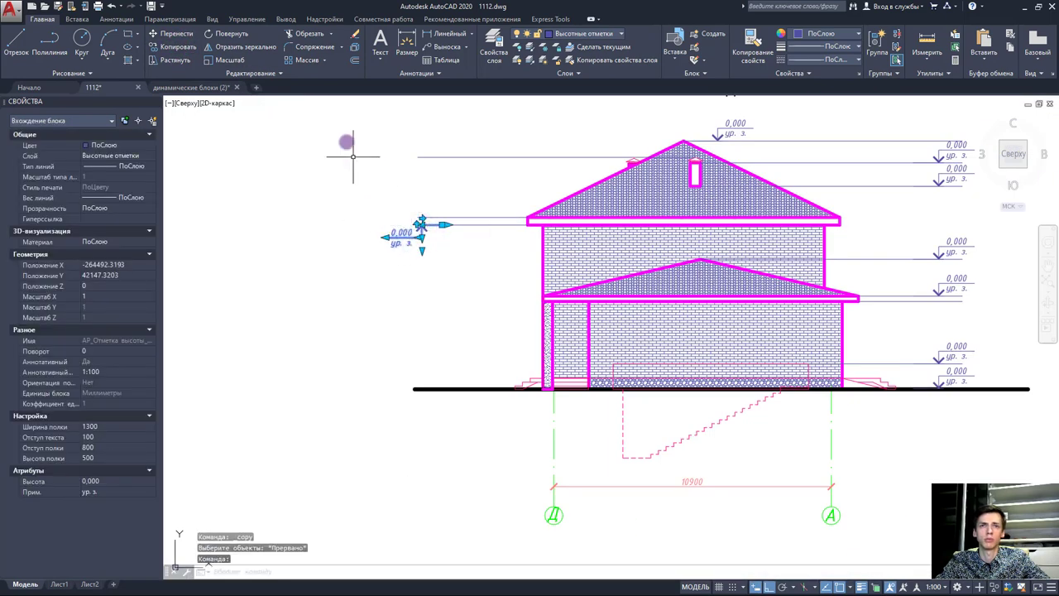
left_click(175, 47)
left_click(421, 225)
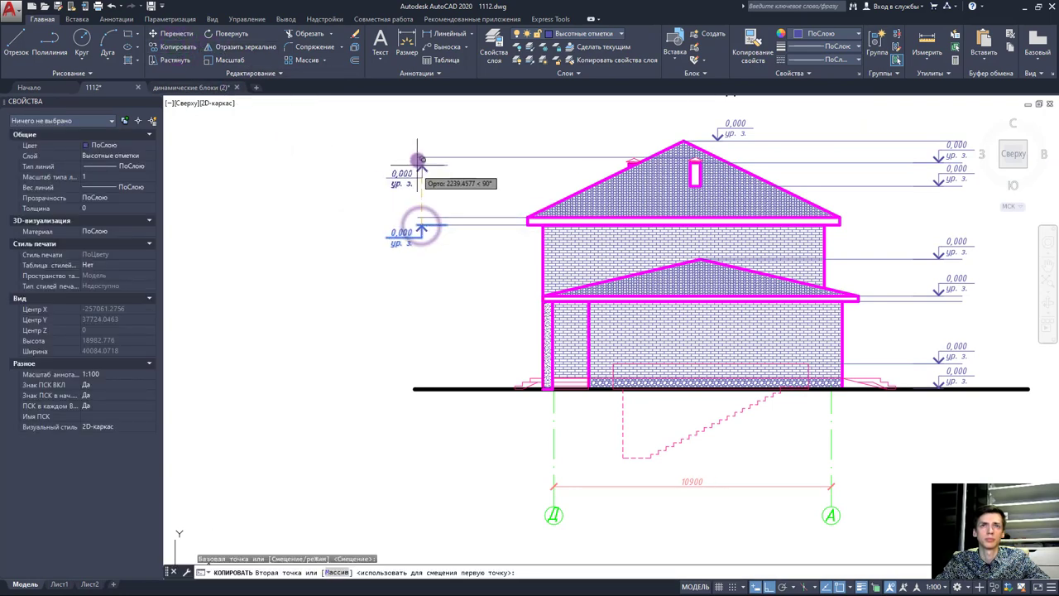
scroll(418, 179, "up", 2)
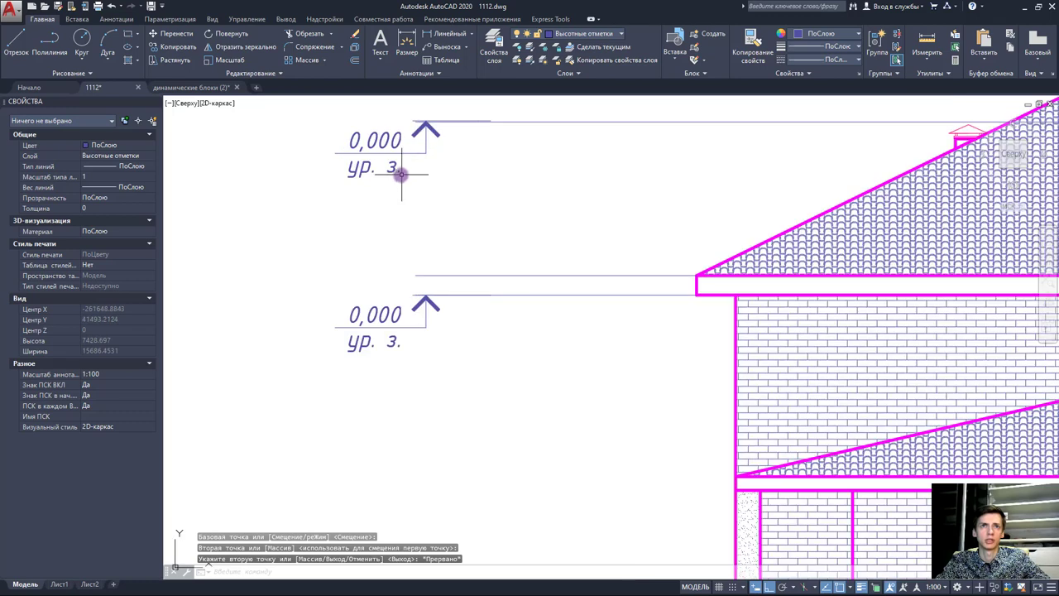
scroll(402, 171, "up", 1)
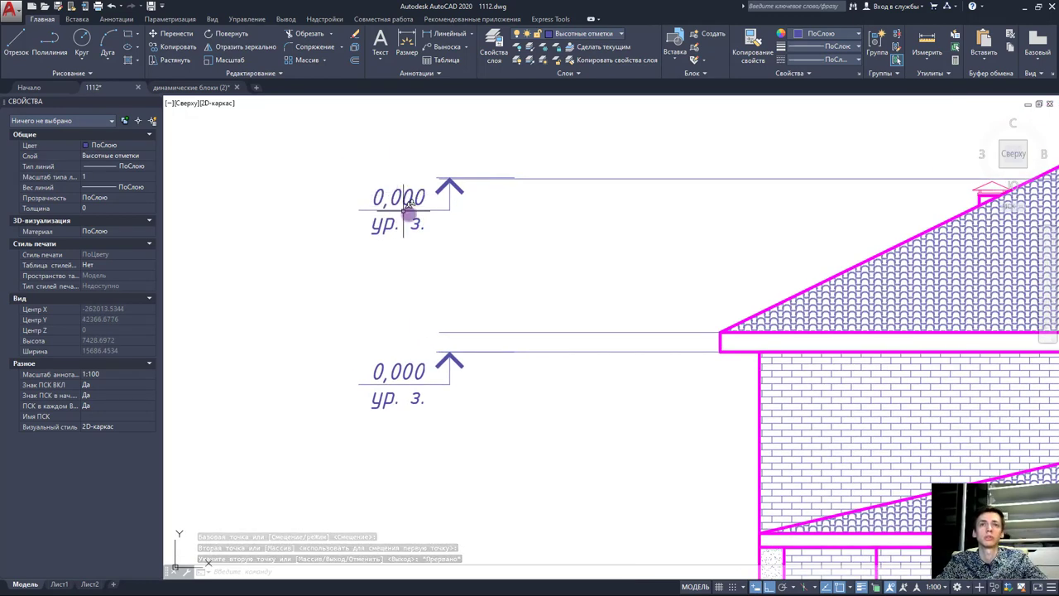
scroll(449, 229, "down", 2)
left_click(428, 318)
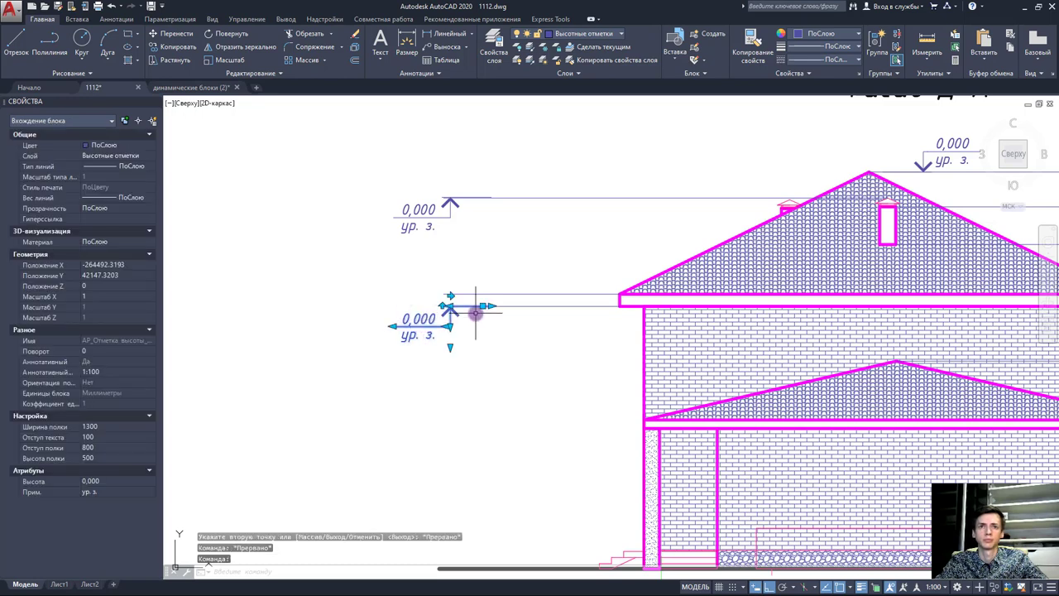
scroll(476, 313, "up", 2)
key("Escape")
Step: Paste another level mark, flip its arrow downward, and move it onto the upper eave-slab line
left_click(447, 311)
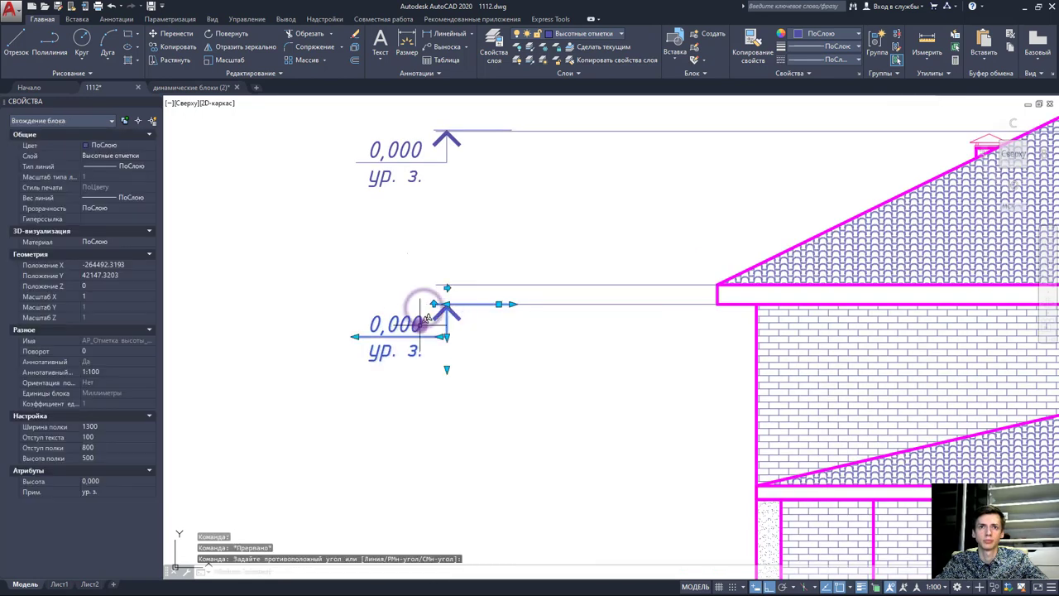
key("ctrl+c")
key("ctrl+v")
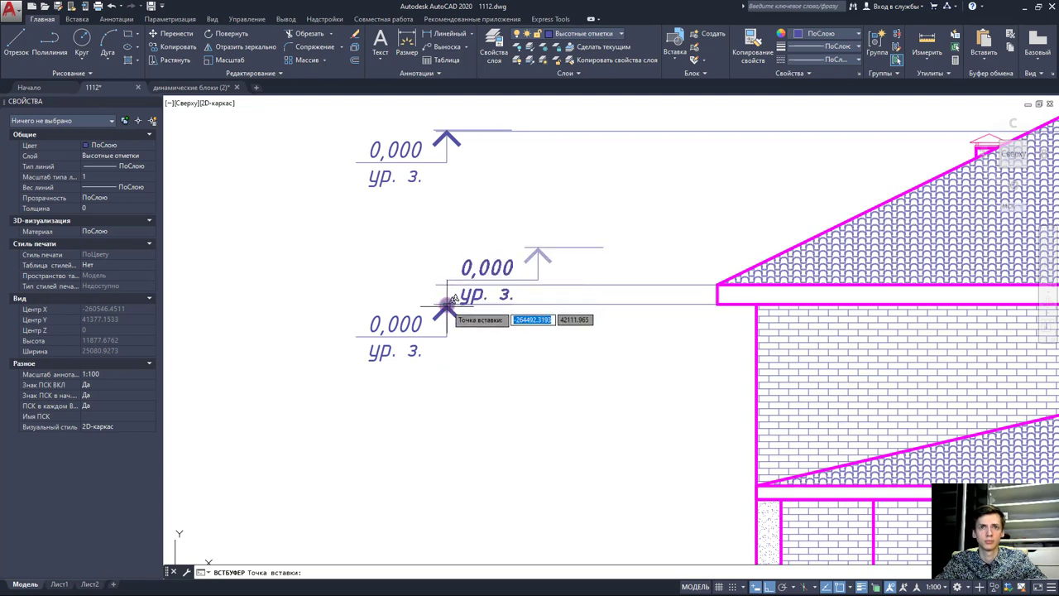
left_click(322, 288)
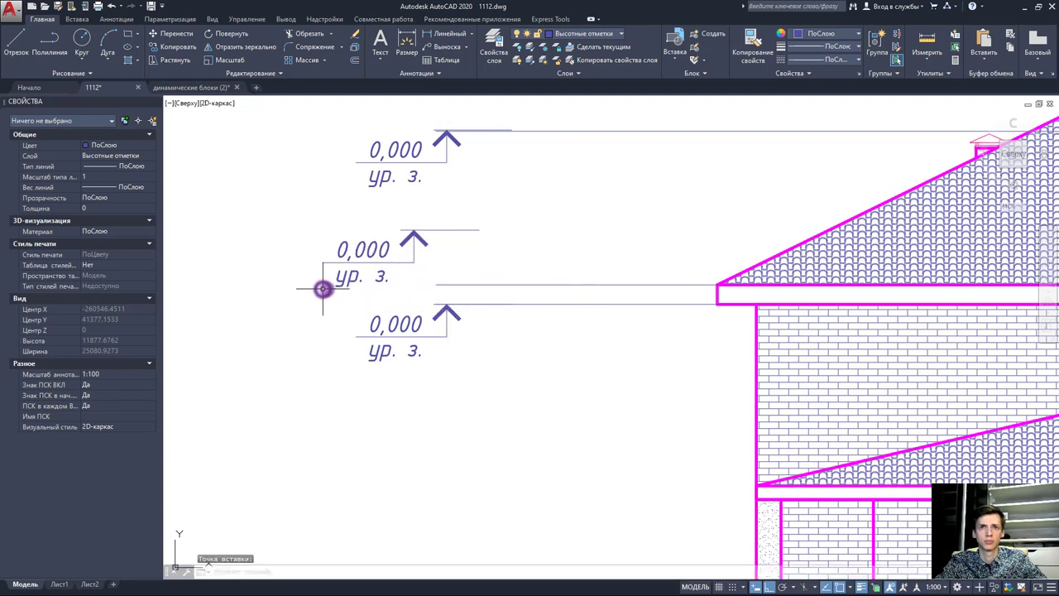
left_click(416, 226)
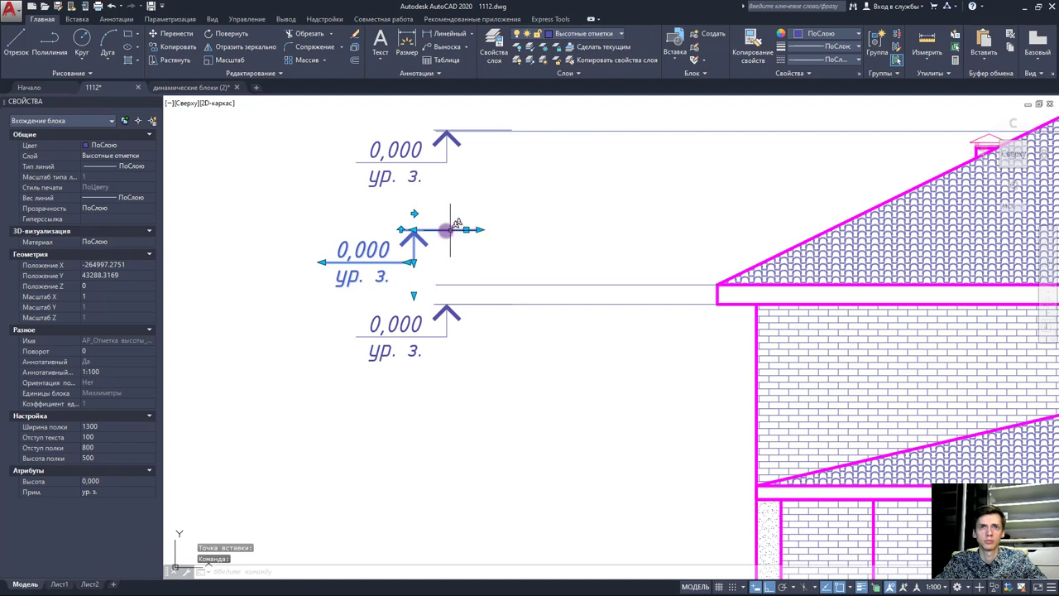
left_click(400, 231)
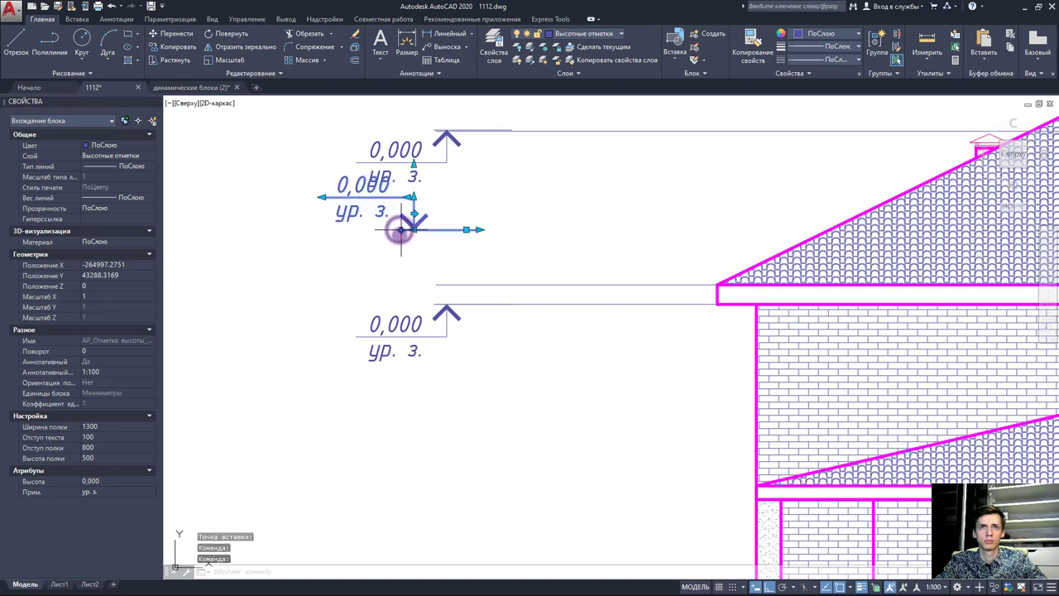
left_click(168, 33)
left_click(415, 231)
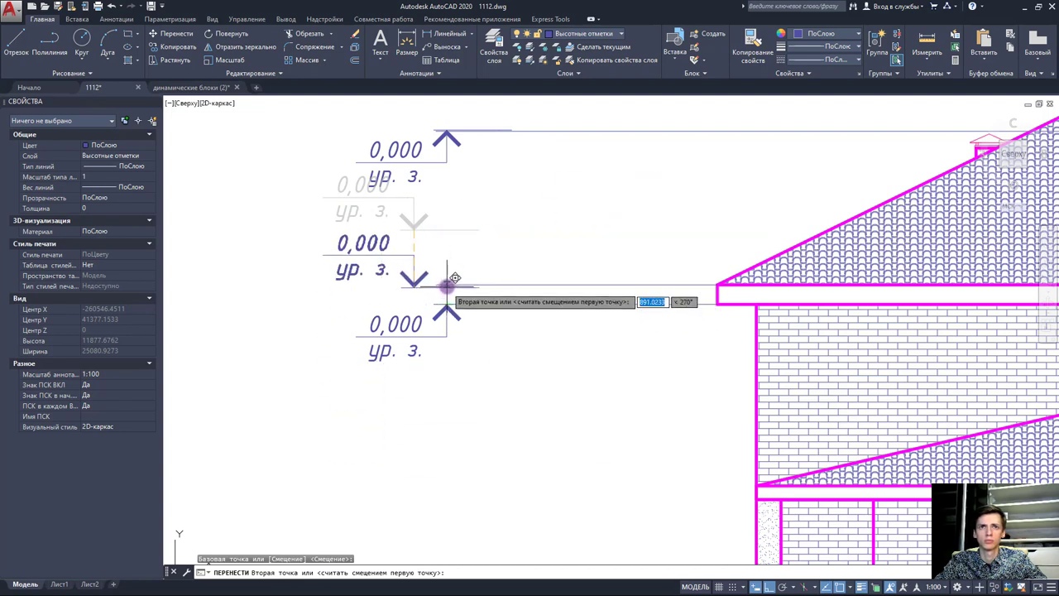
left_click(446, 286)
scroll(438, 283, "down", 2)
key("Escape")
scroll(405, 254, "down", 2)
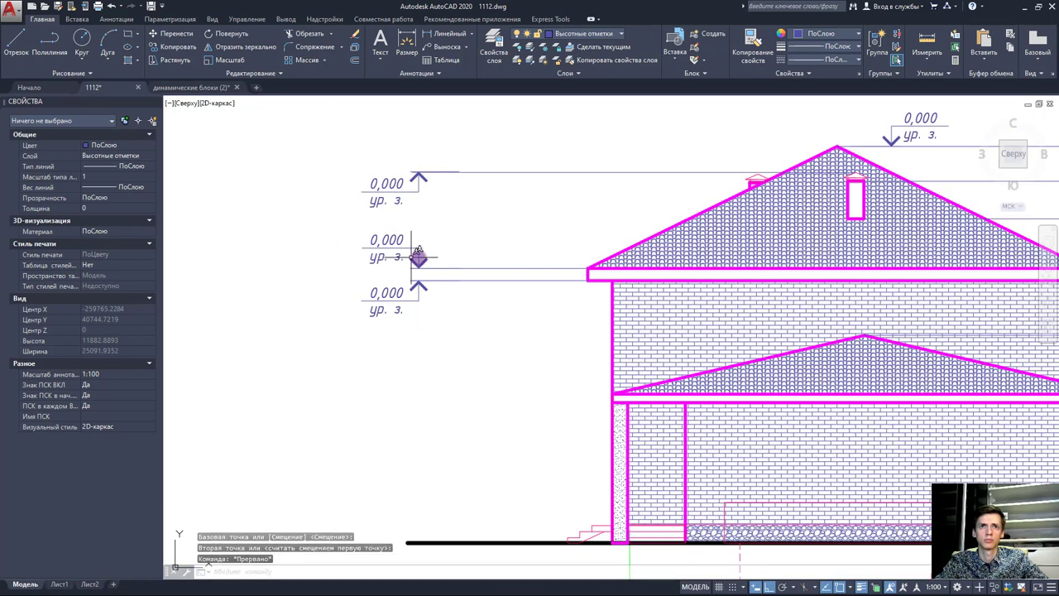
scroll(417, 255, "down", 2)
scroll(513, 260, "down", 1)
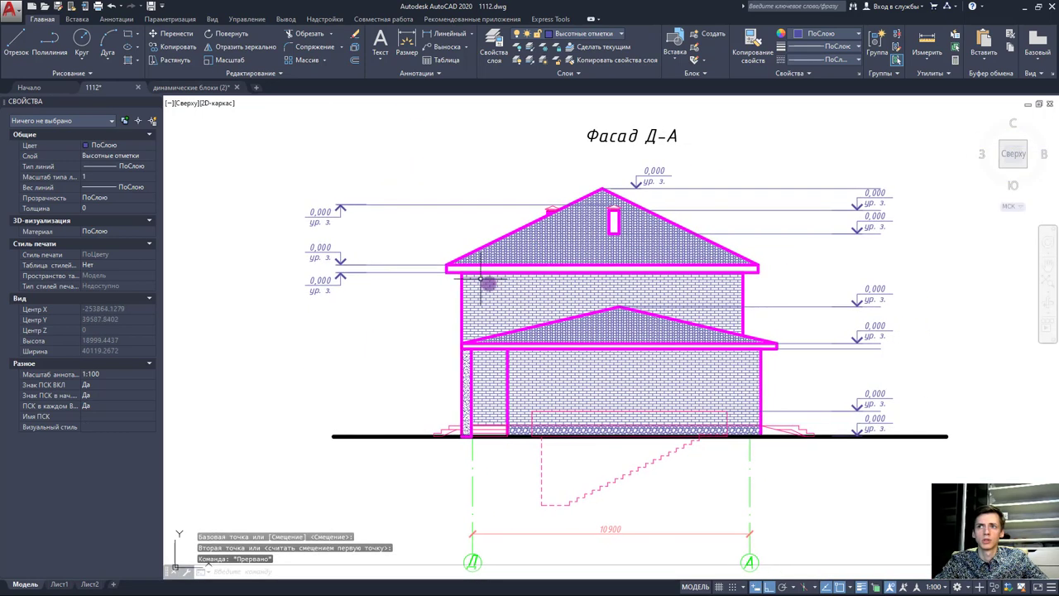
Step: Clear the 'ур. з.' note attribute from the bottom-right level mark and the next mark
double_click(875, 405)
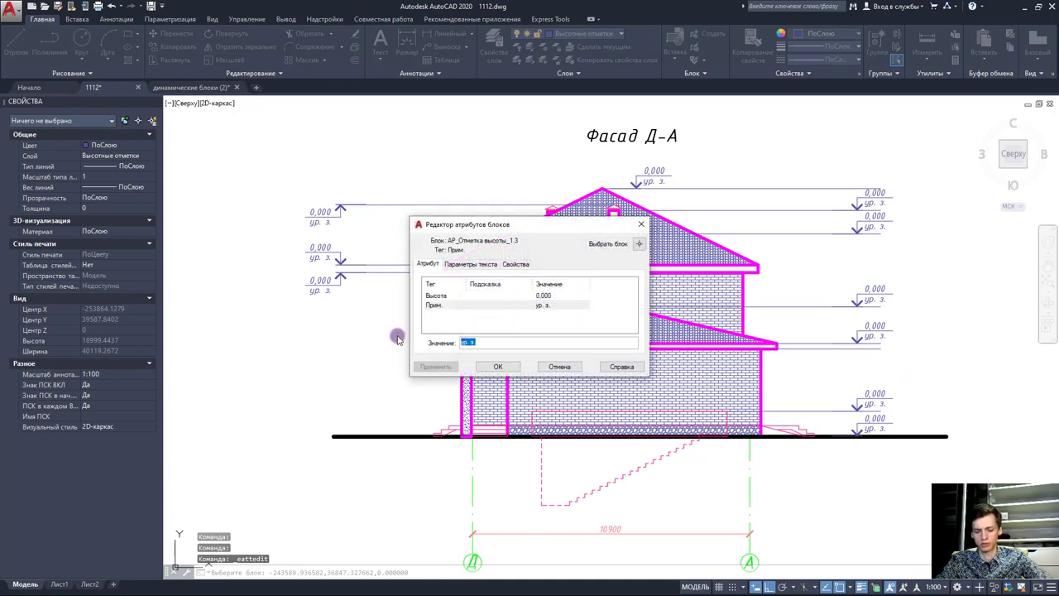
key("Return")
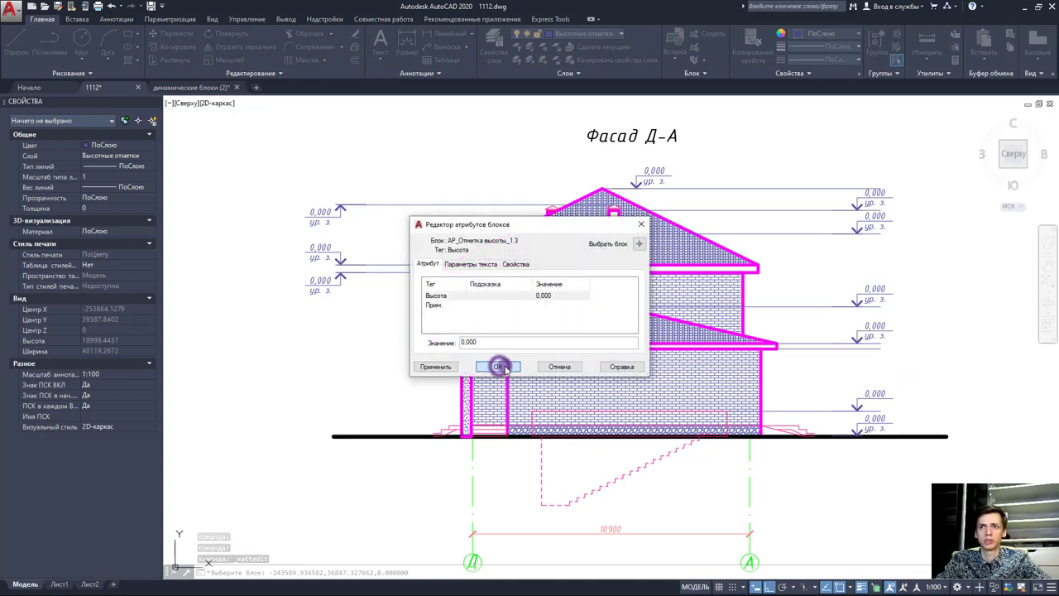
left_click(499, 367)
scroll(879, 418, "up", 3)
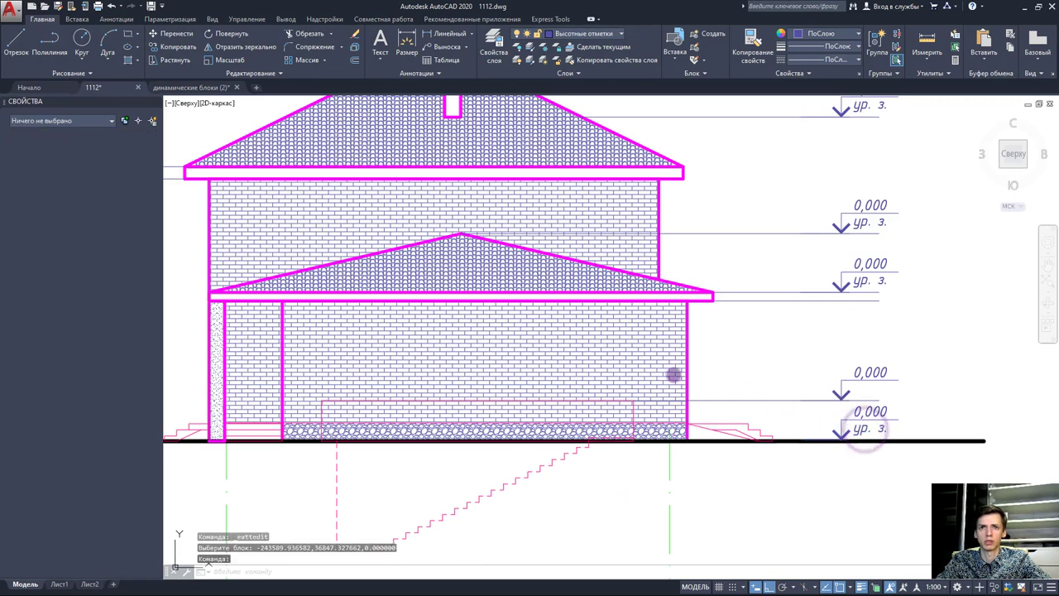
key("Return")
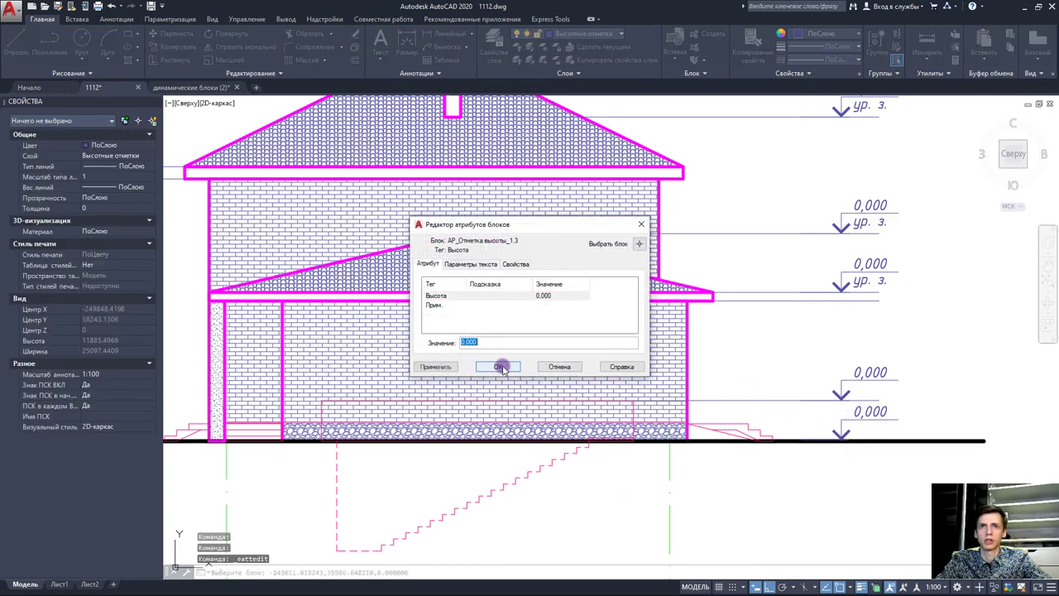
left_click(499, 367)
scroll(811, 435, "down", 3)
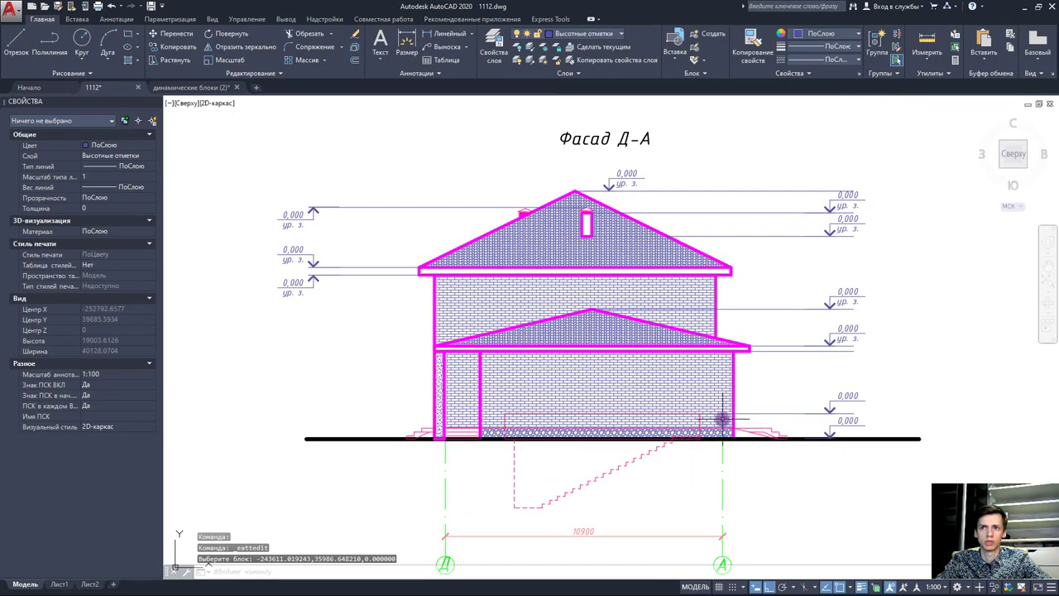
Step: Clear the note on the lowest left level mark so only 0,000 remains
key("Escape")
left_click(424, 300)
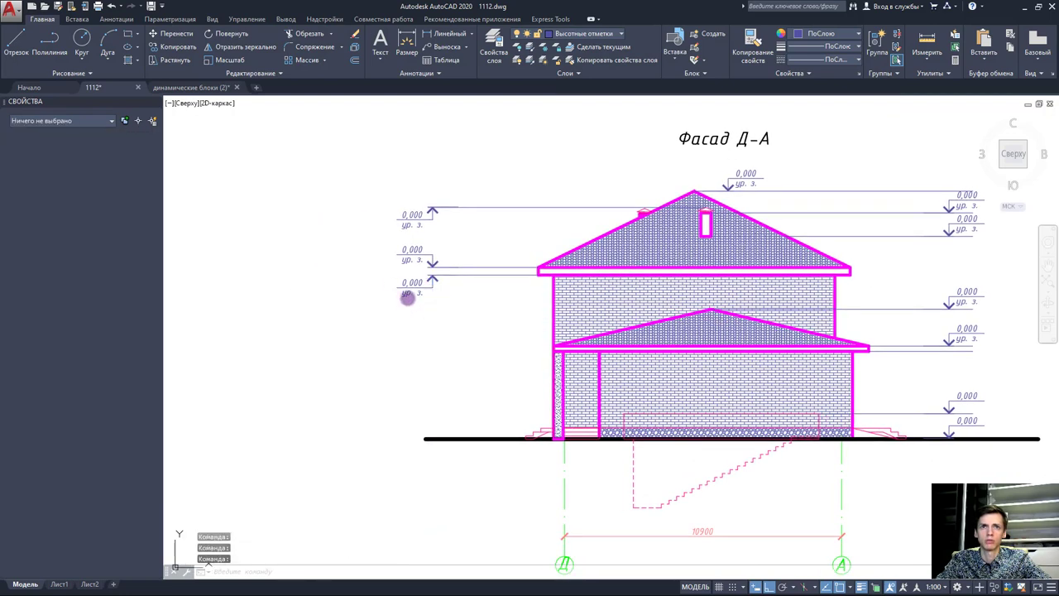
key("Escape")
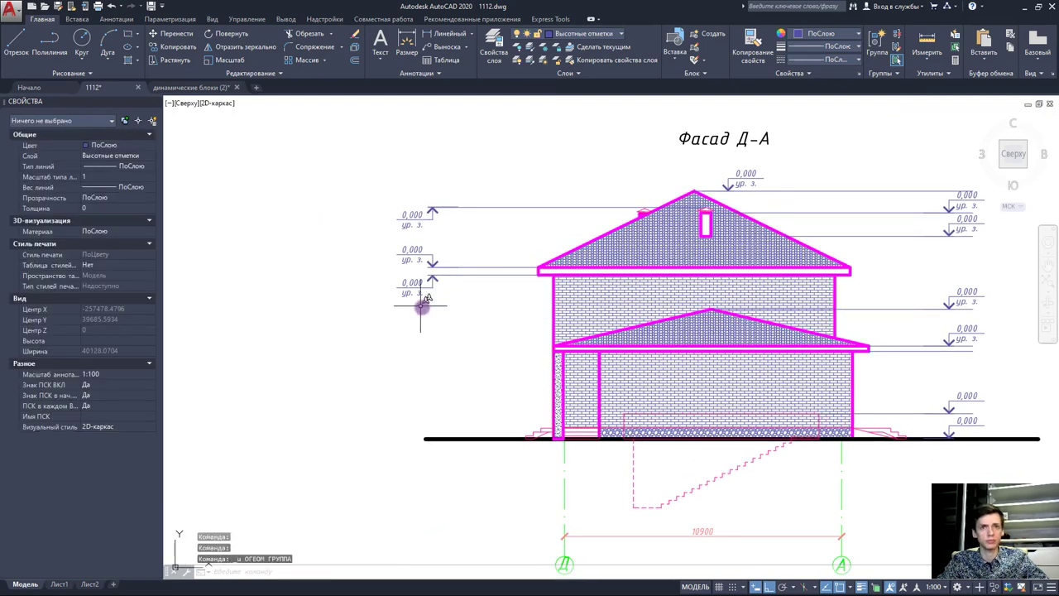
double_click(415, 288)
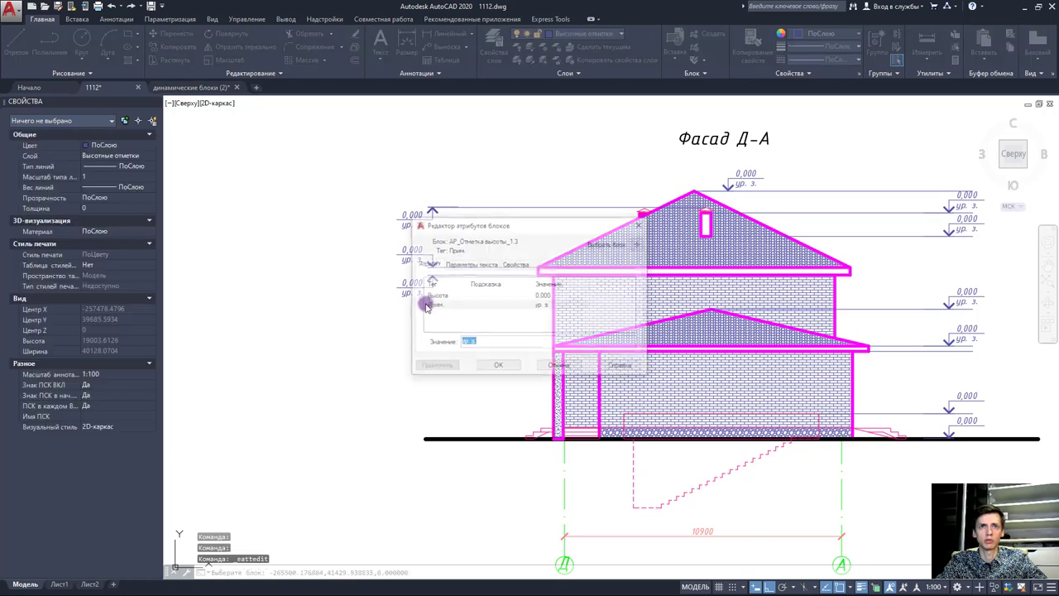
key("Return")
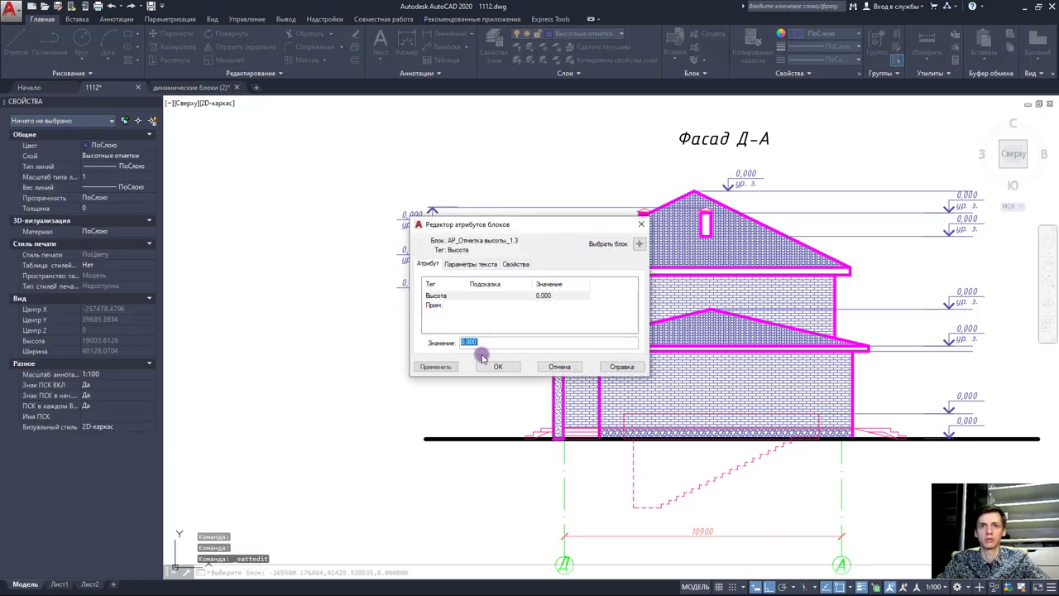
left_click(495, 366)
scroll(418, 281, "up", 3)
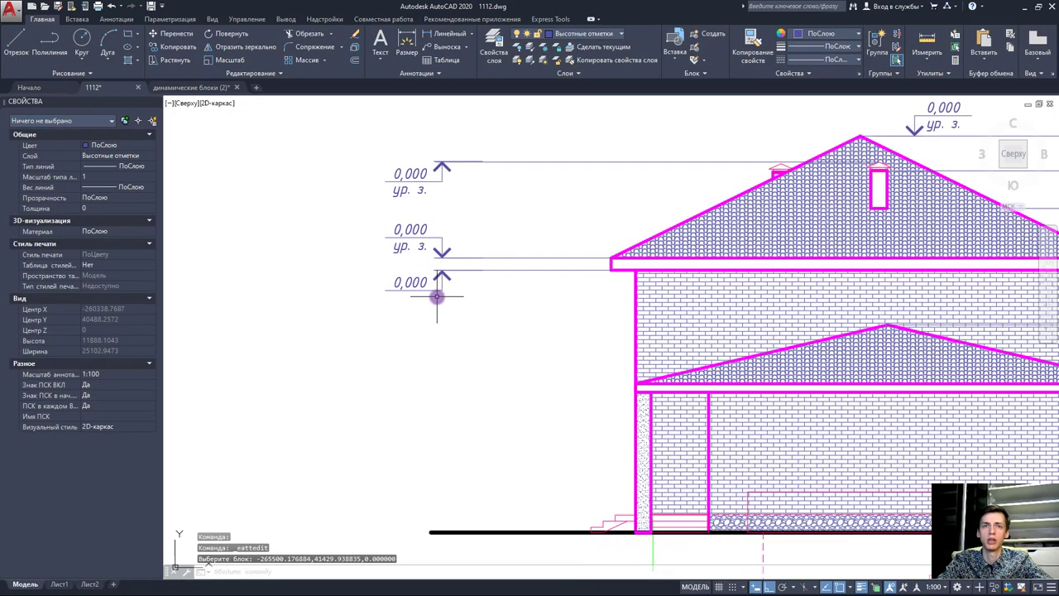
middle_click_drag(454, 325, 421, 310)
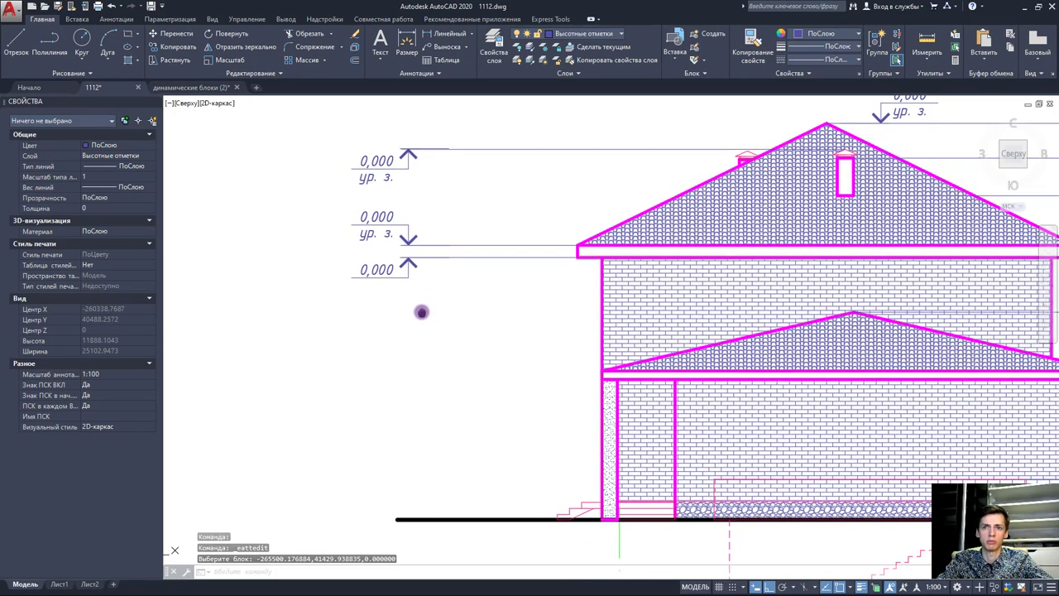
Step: Measure the distance from the wall base to the roof ridge (9300)
left_click(925, 45)
middle_click_drag(804, 367, 555, 389)
mouse_move(823, 389)
middle_mouse_down()
mouse_move(681, 359)
mouse_move(749, 422)
middle_mouse_up()
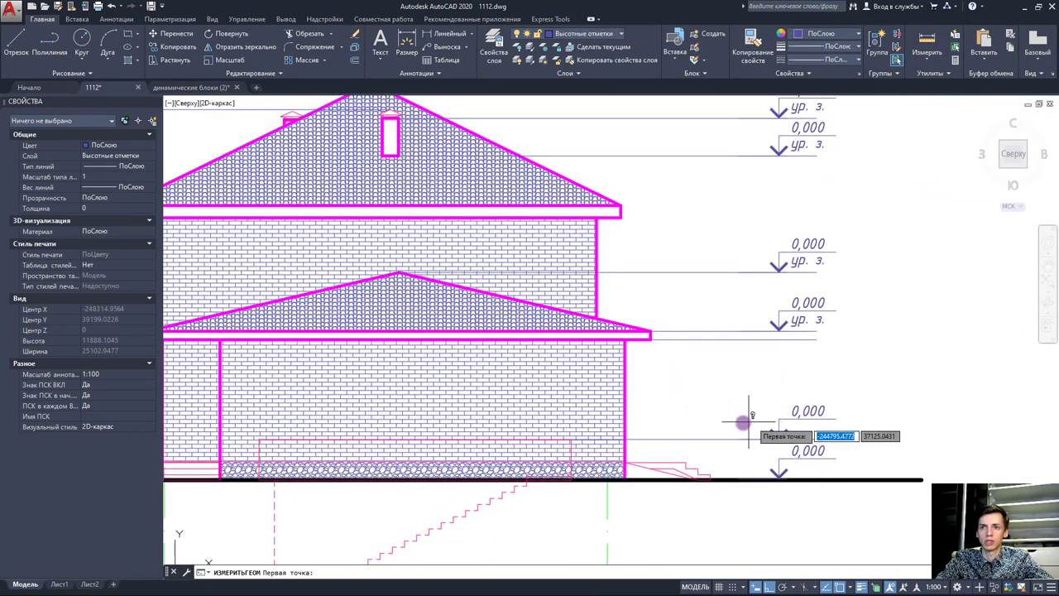
scroll(675, 438, "up", 2)
scroll(618, 436, "down", 2)
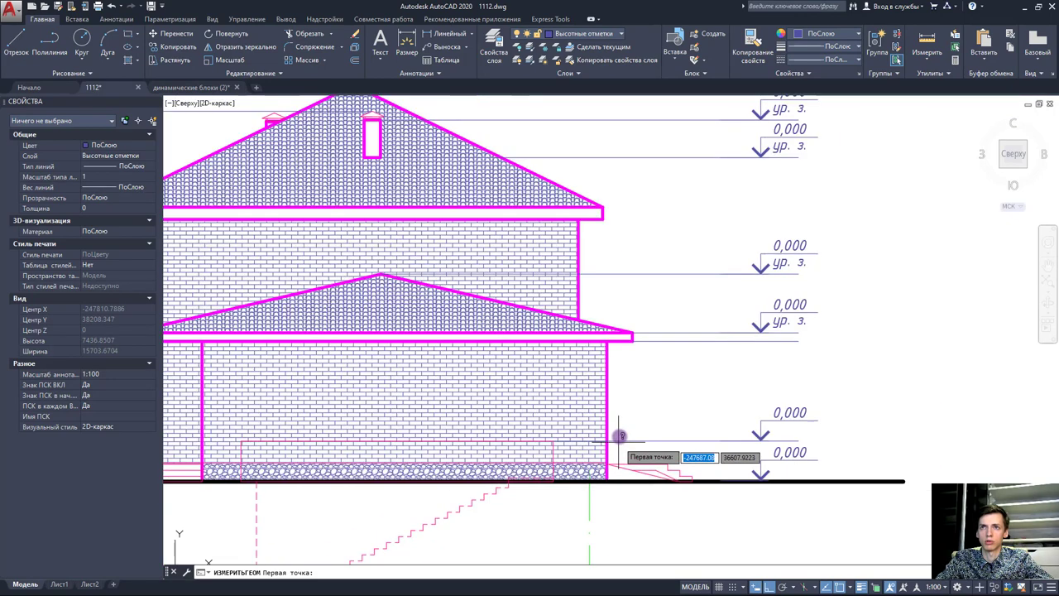
middle_click_drag(385, 146, 398, 244)
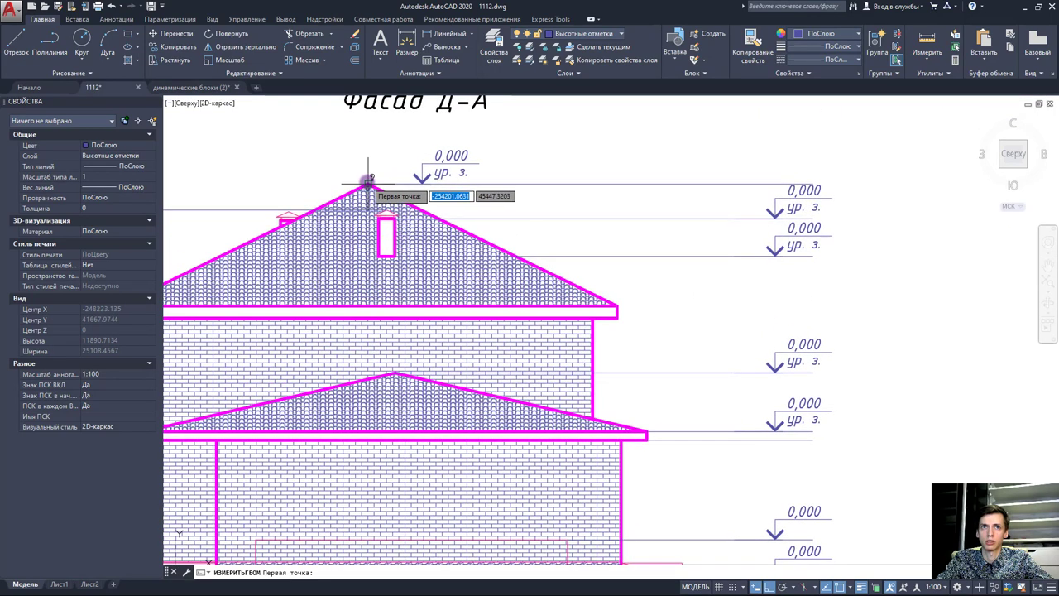
middle_click_drag(513, 237, 478, 121)
left_click(585, 446)
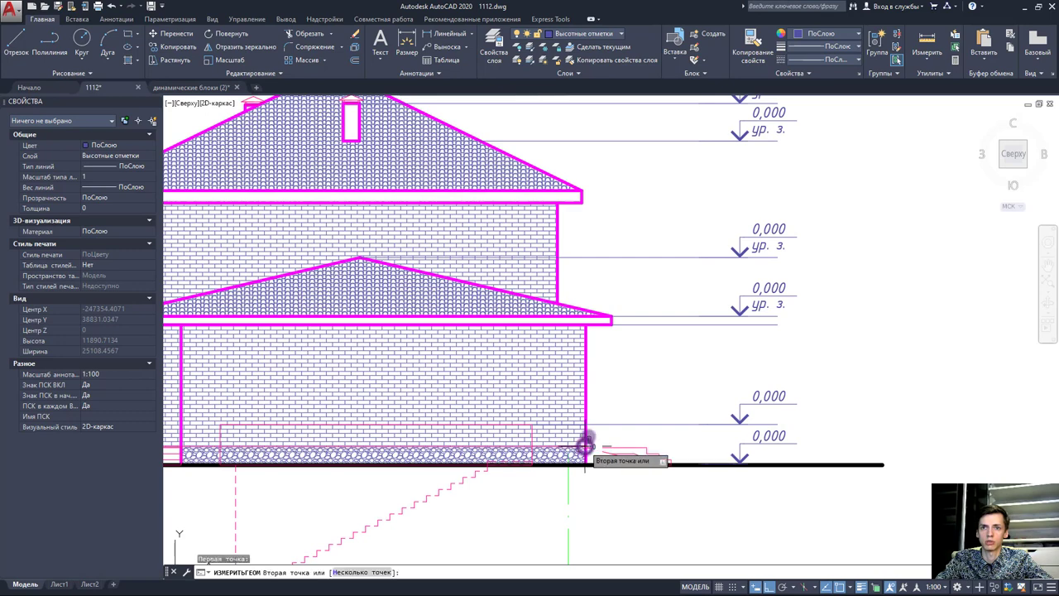
middle_click_drag(560, 213, 564, 300)
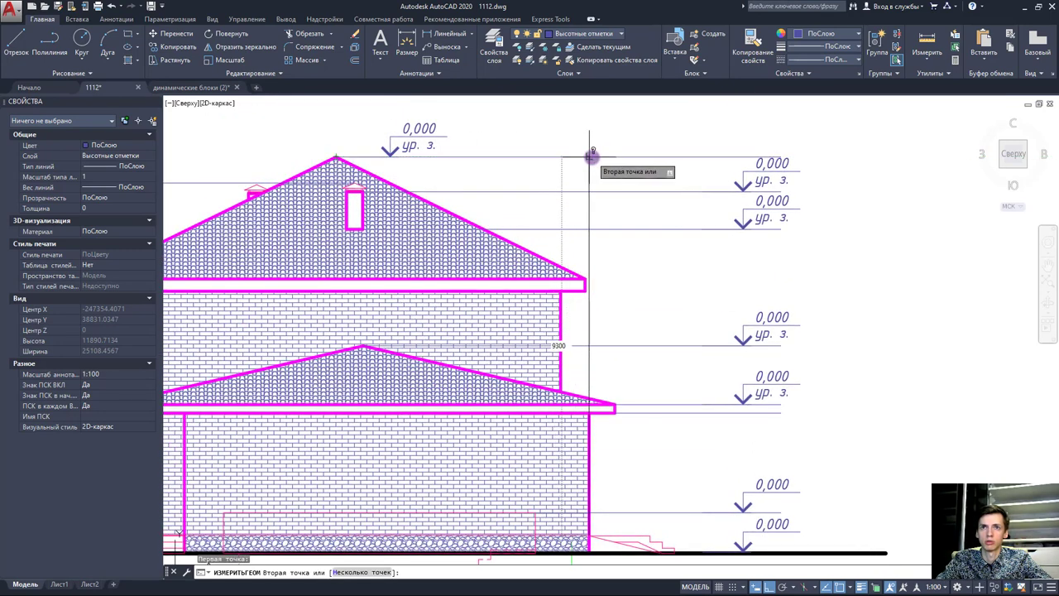
key("Escape")
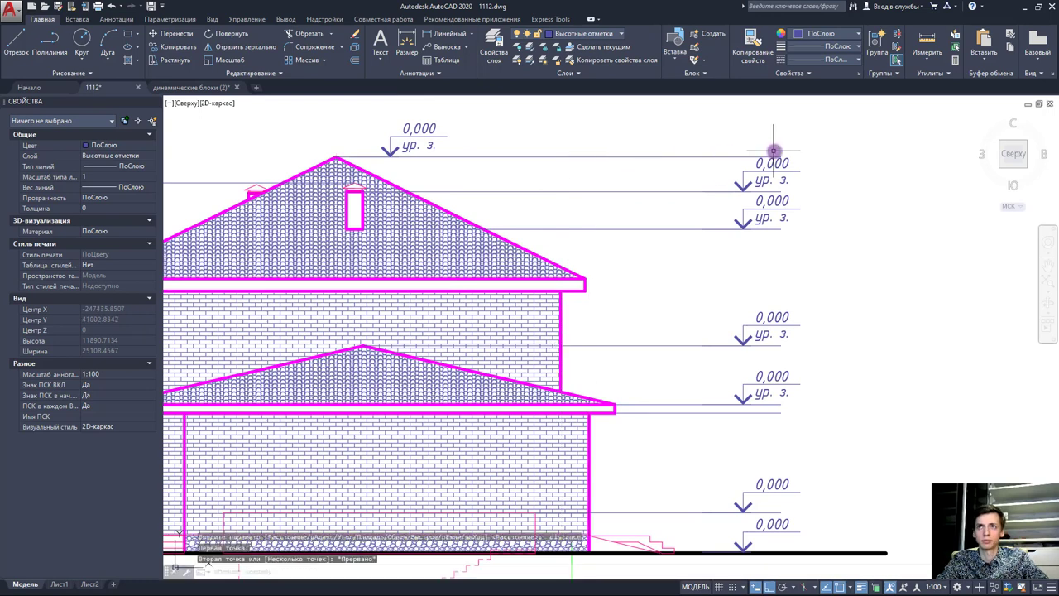
Step: Set the top level mark's height to +9,300 and clear its note
double_click(769, 163)
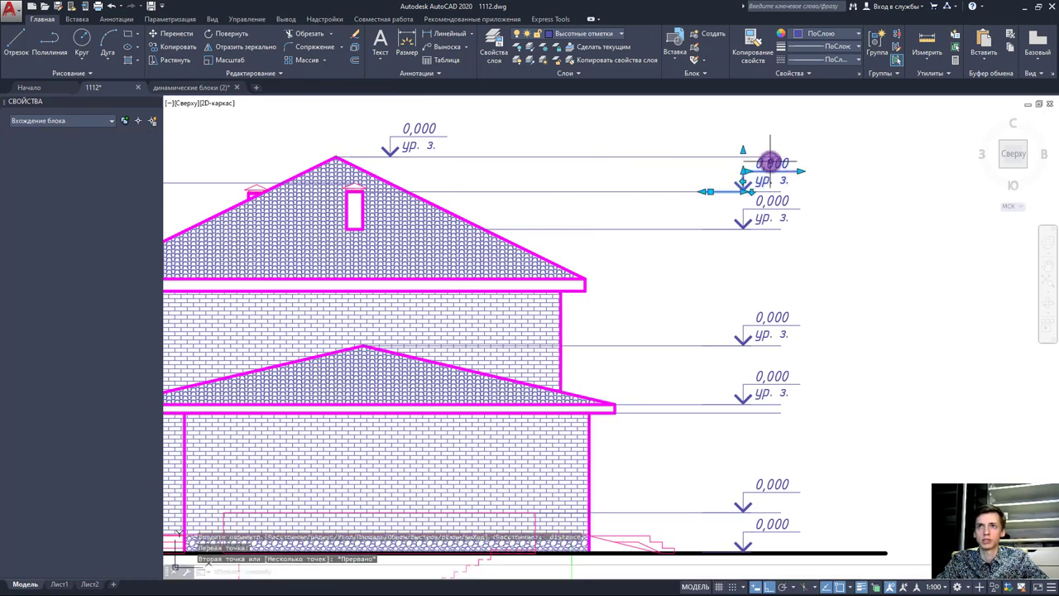
left_click(418, 131)
type("+9,300")
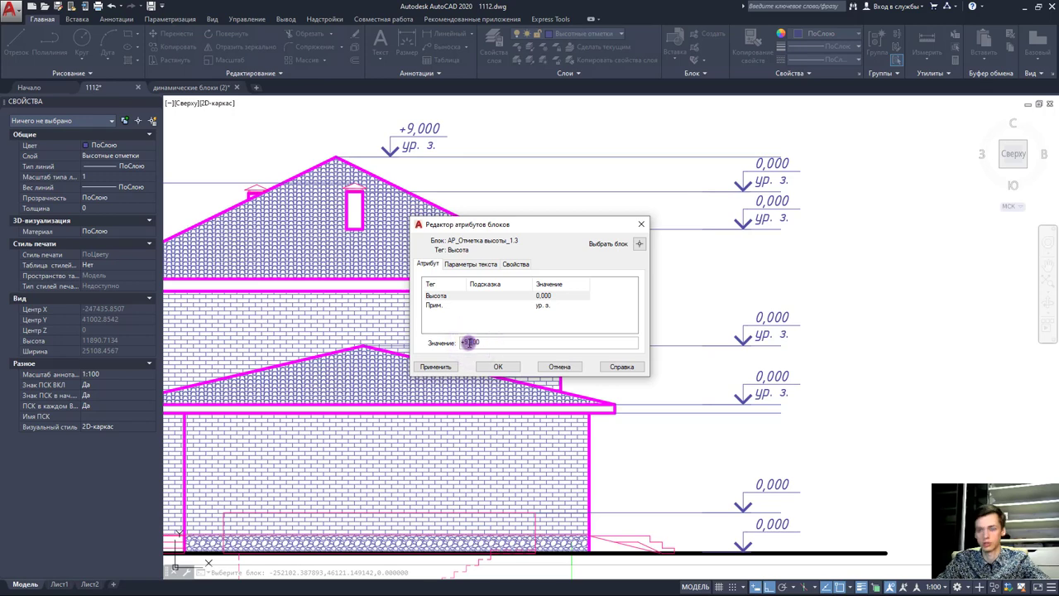
left_click(542, 306)
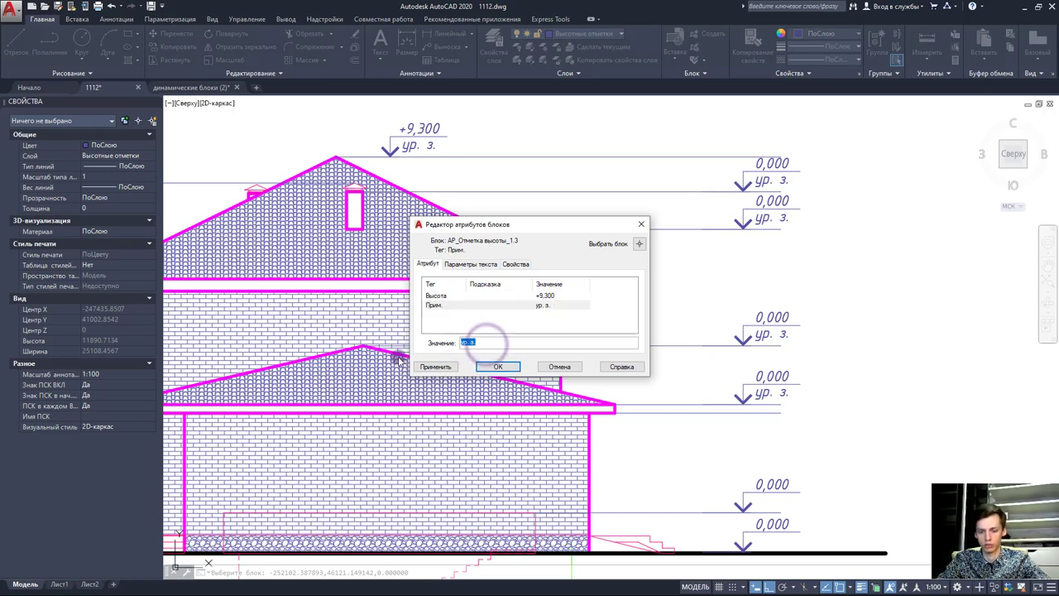
left_click(512, 365)
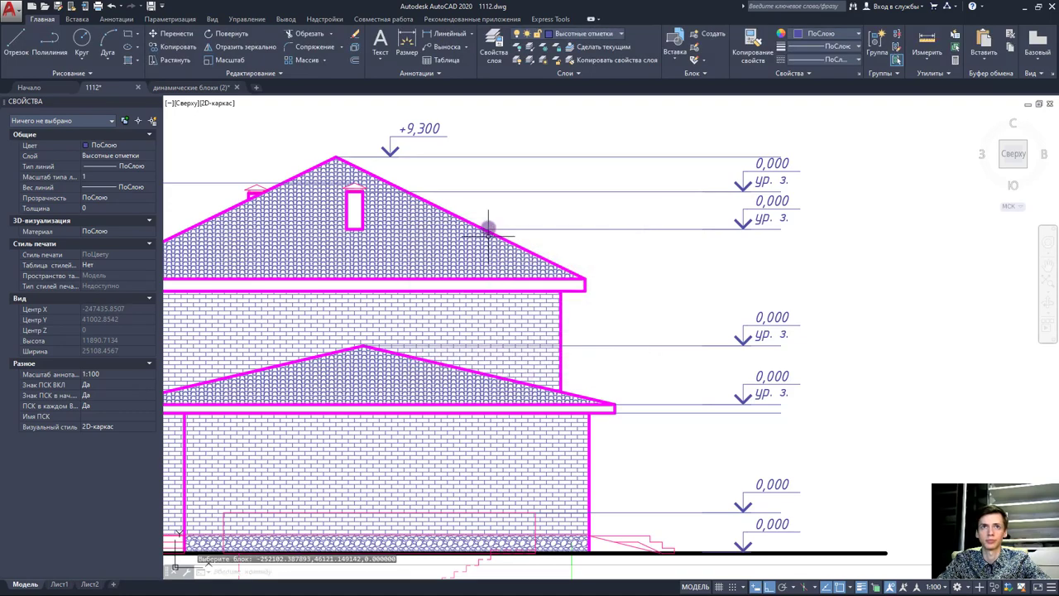
scroll(587, 288, "down", 1)
scroll(622, 288, "down", 4)
key("Escape")
Step: Delete the seven right-side and three left-side lines linking the level marks to the facade
scroll(667, 394, "up", 2)
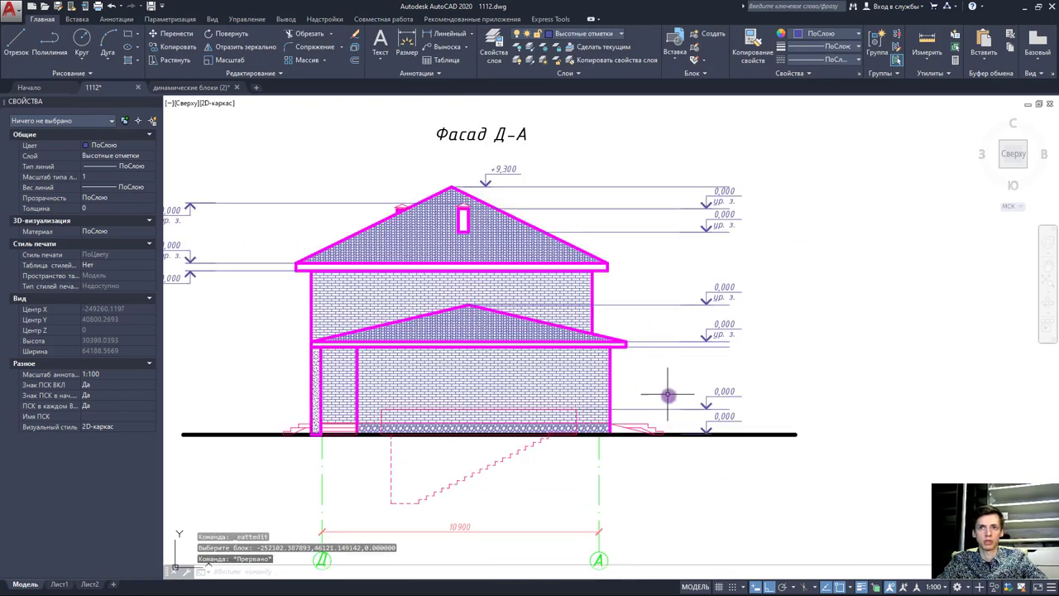
left_click(674, 419)
left_click(645, 178)
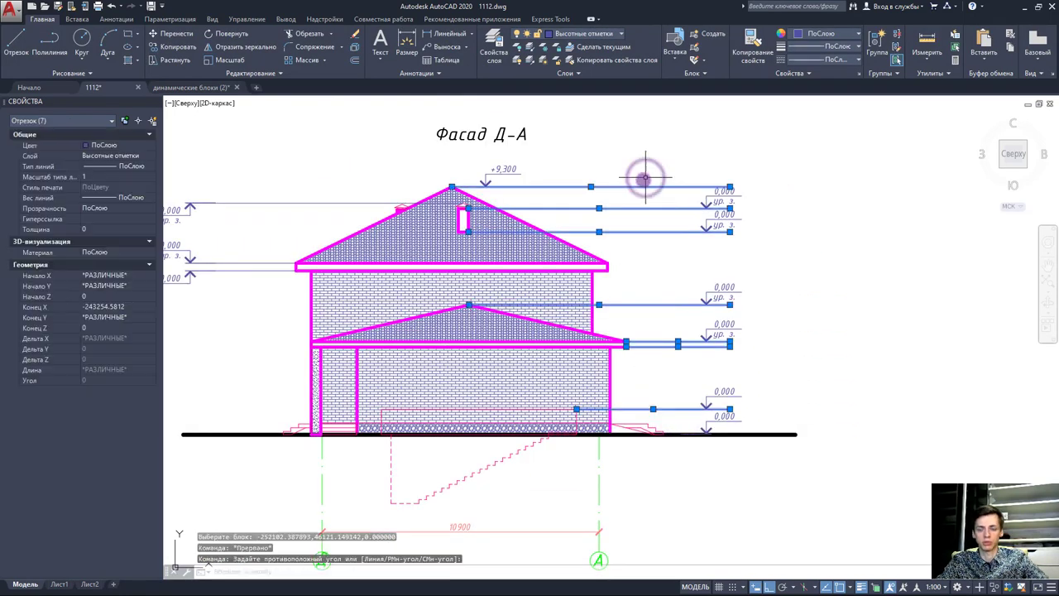
key("Delete")
middle_click_drag(281, 292, 461, 307)
left_click(461, 307)
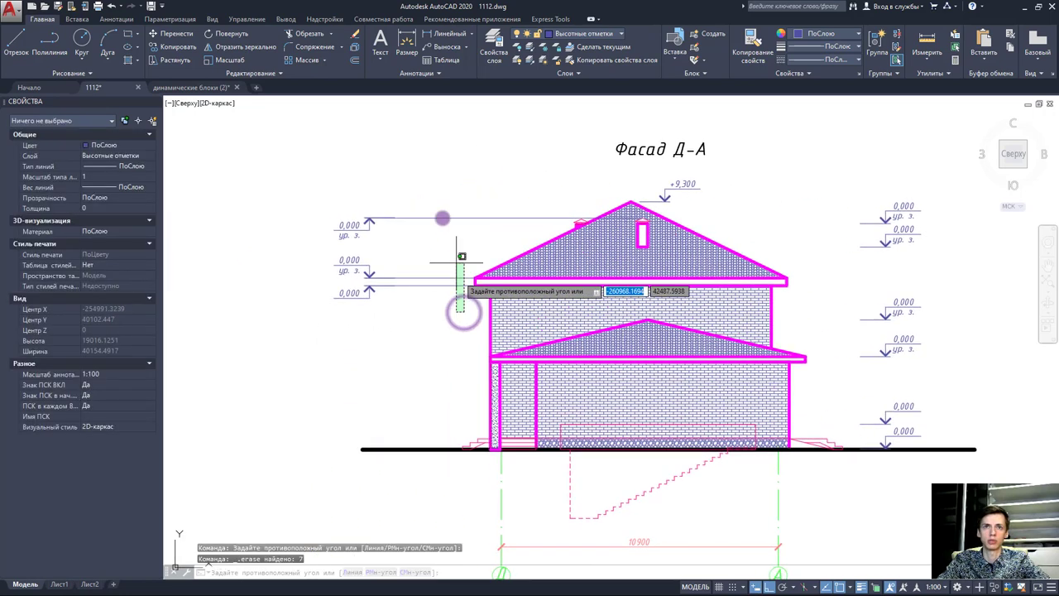
left_click(435, 189)
key("Delete")
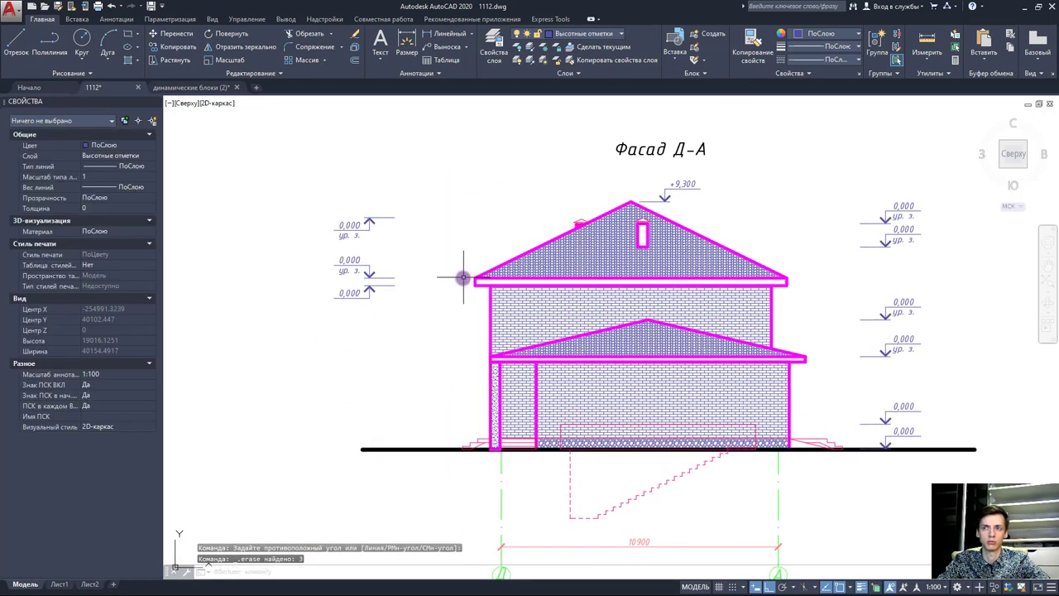
scroll(456, 277, "down", 1)
scroll(497, 273, "down", 1)
scroll(610, 259, "down", 1)
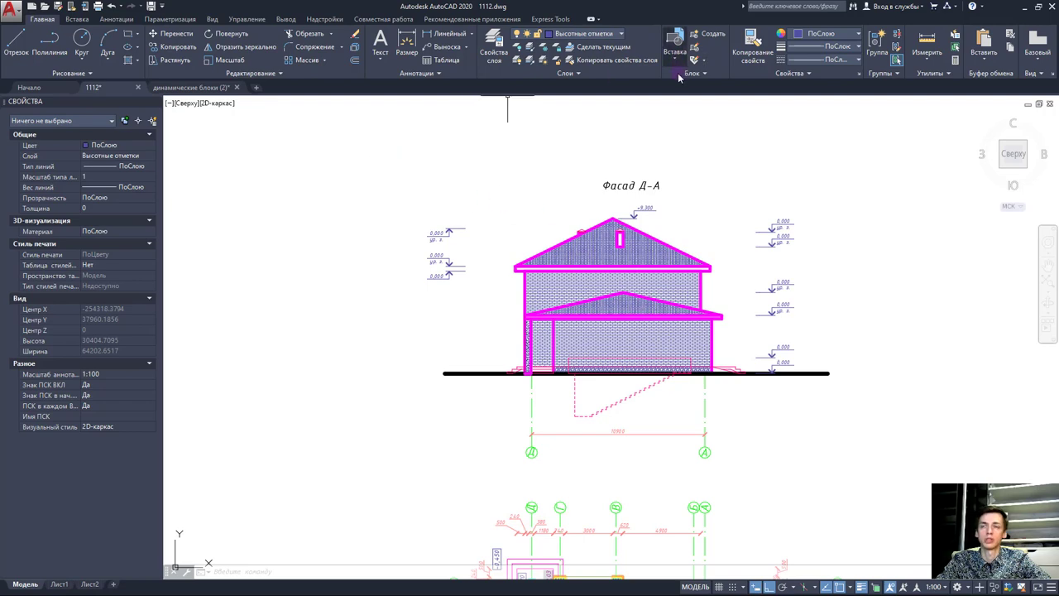
Step: Select the legend's texts and objects, copy and paste them, then cancel the paste
scroll(780, 302, "down", 5)
scroll(725, 303, "down", 5)
scroll(676, 354, "up", 5)
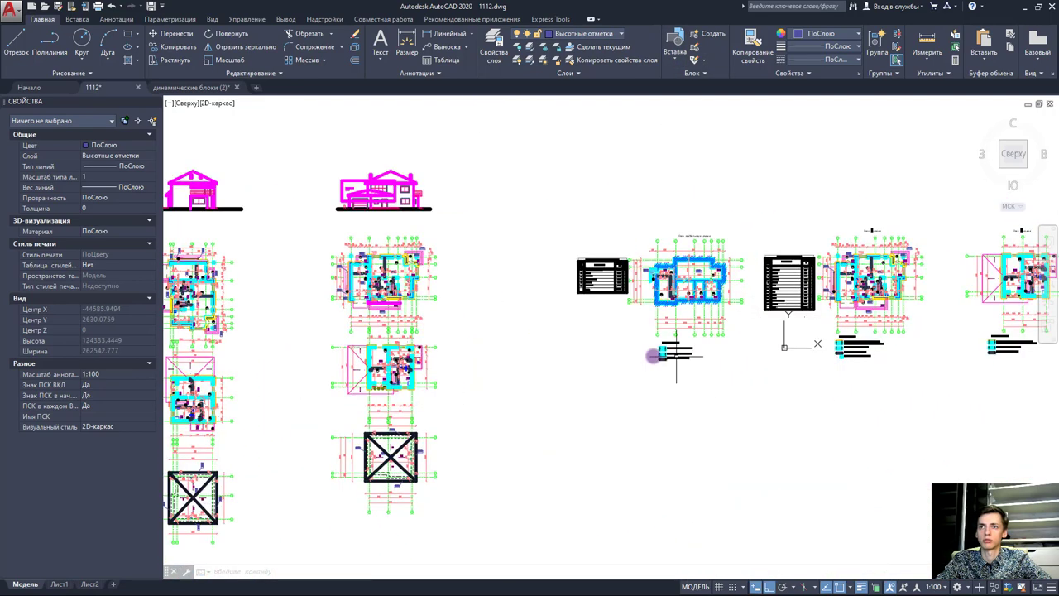
scroll(654, 355, "up", 5)
left_click(737, 393)
left_click(643, 237)
left_click(641, 419)
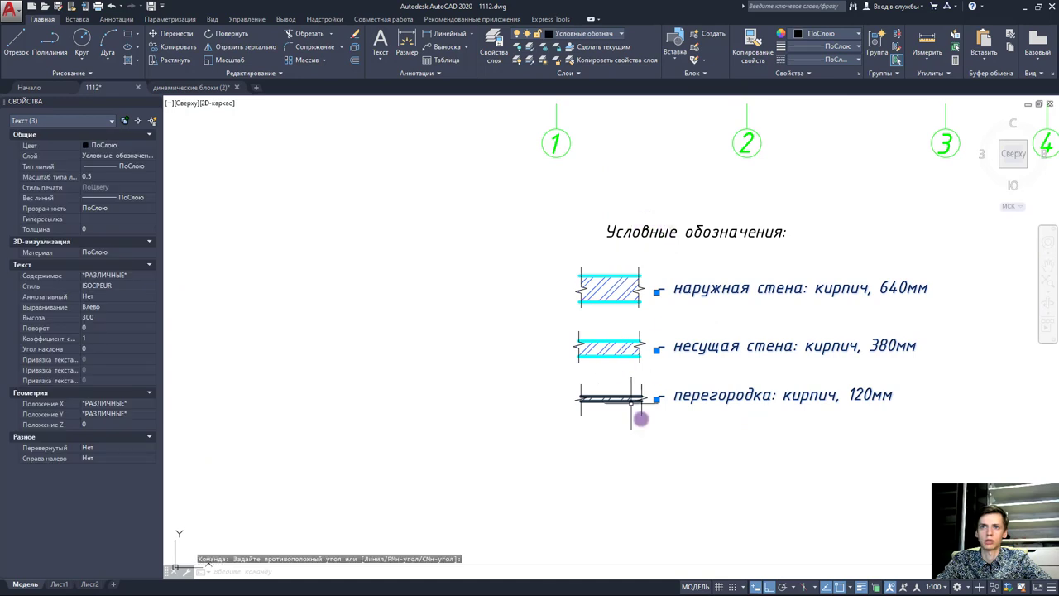
left_click(612, 194)
scroll(639, 267, "down", 2)
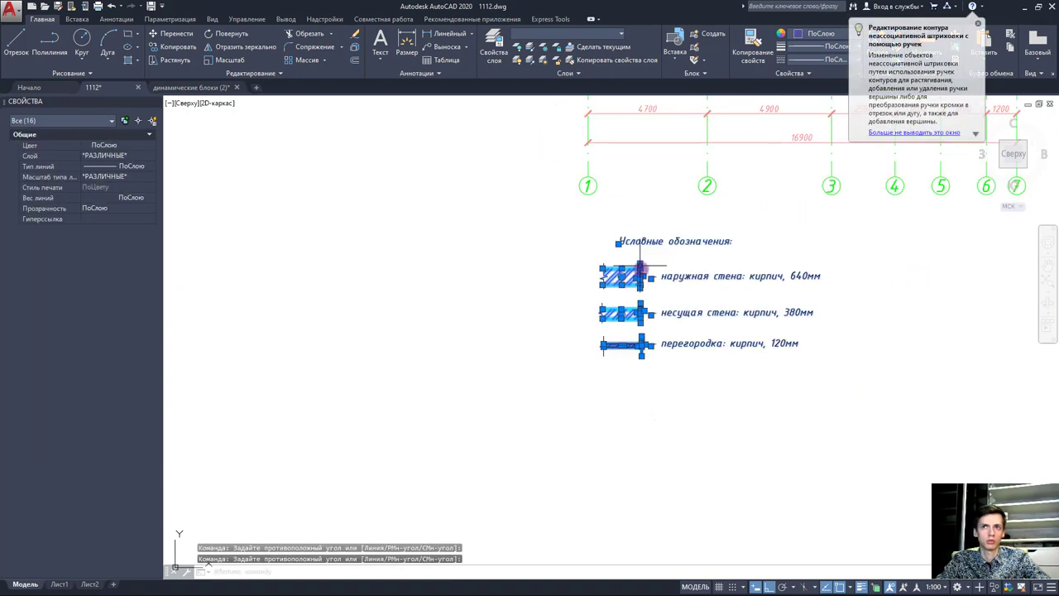
scroll(640, 266, "down", 2)
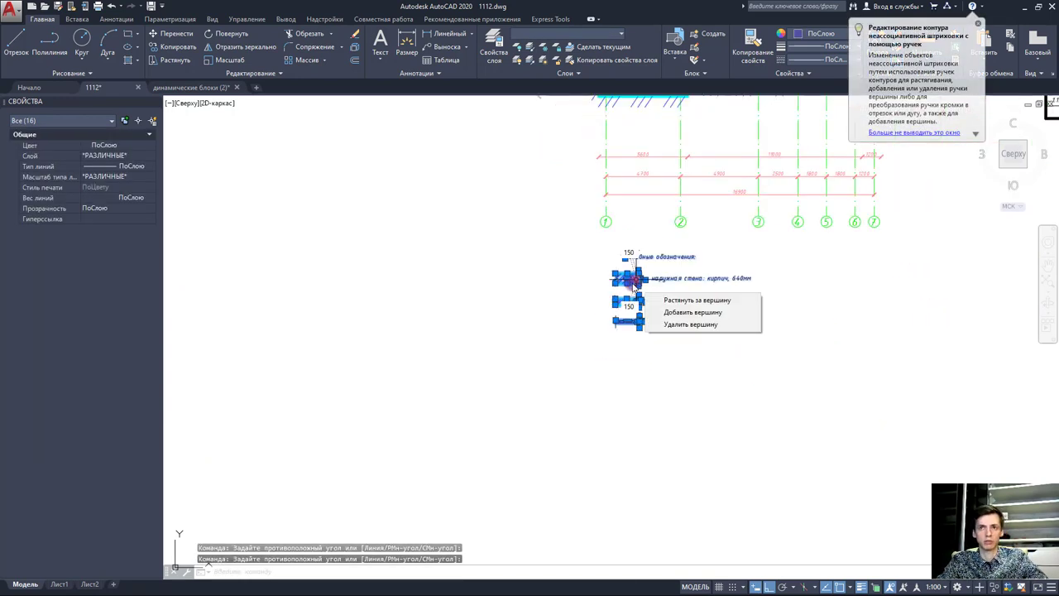
key("ctrl+c")
key("ctrl+v")
scroll(521, 260, "down", 3)
scroll(586, 347, "down", 2)
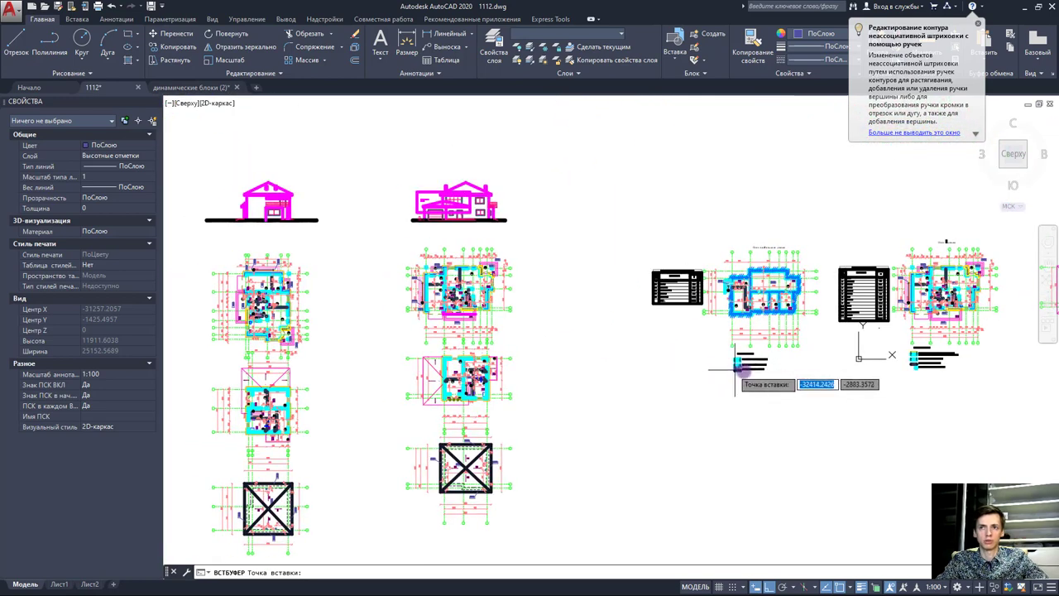
key("Escape")
Step: Reselect the whole legend, copy and paste it again, cancel the pending paste, and zoom in
scroll(735, 368, "up", 5)
left_click(749, 372)
left_click(609, 241)
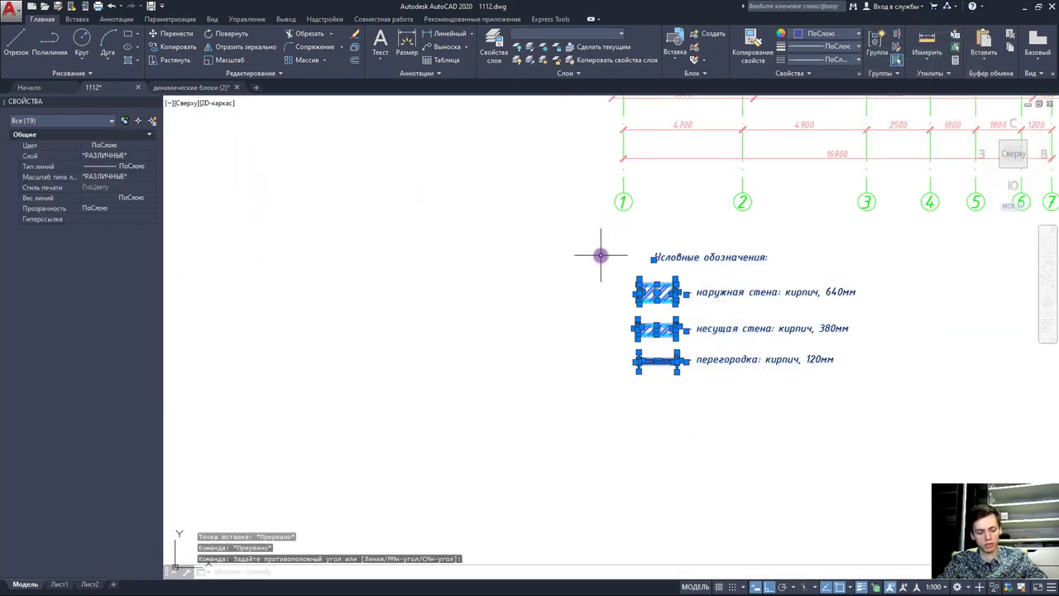
key("ctrl+c")
key("ctrl+v")
scroll(554, 277, "down", 3)
scroll(497, 302, "down", 2)
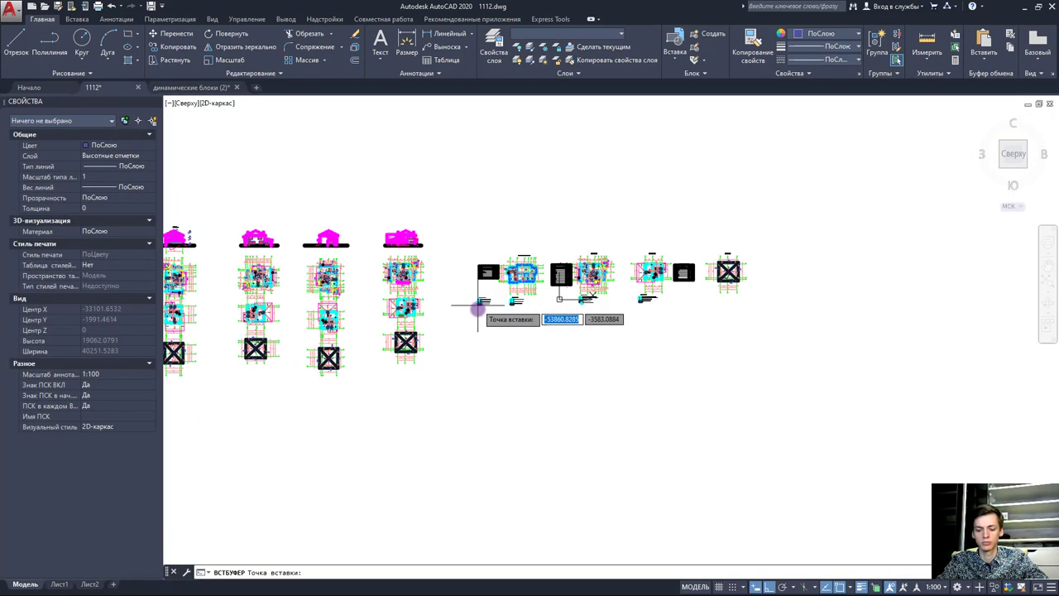
scroll(479, 308, "down", 2)
scroll(508, 347, "up", 4)
scroll(770, 435, "up", 4)
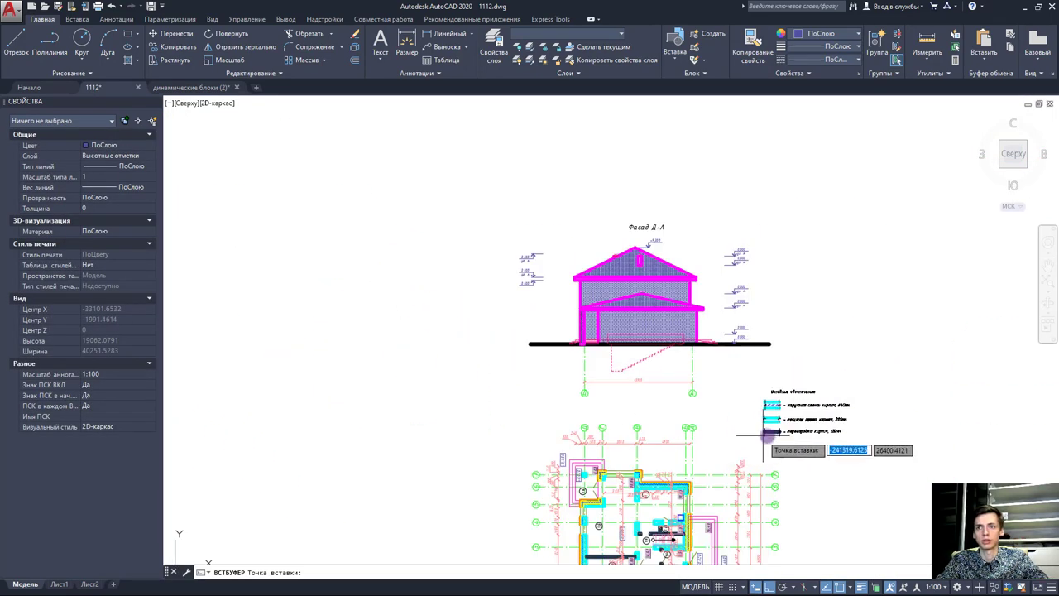
scroll(769, 434, "up", 3)
scroll(761, 416, "down", 3)
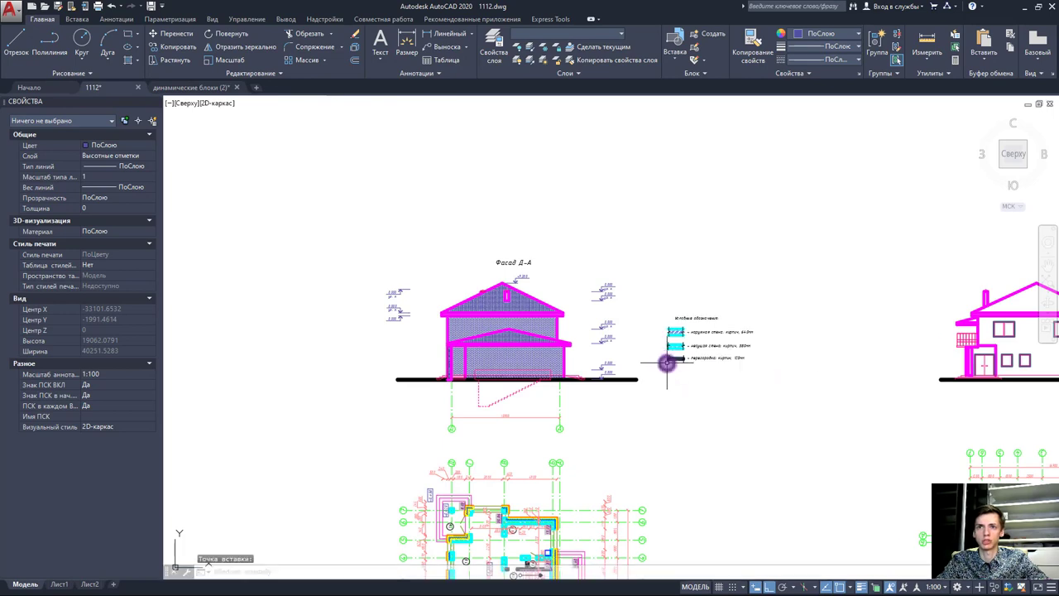
key("Escape")
key("Escape")
scroll(667, 361, "up", 2)
scroll(668, 341, "up", 2)
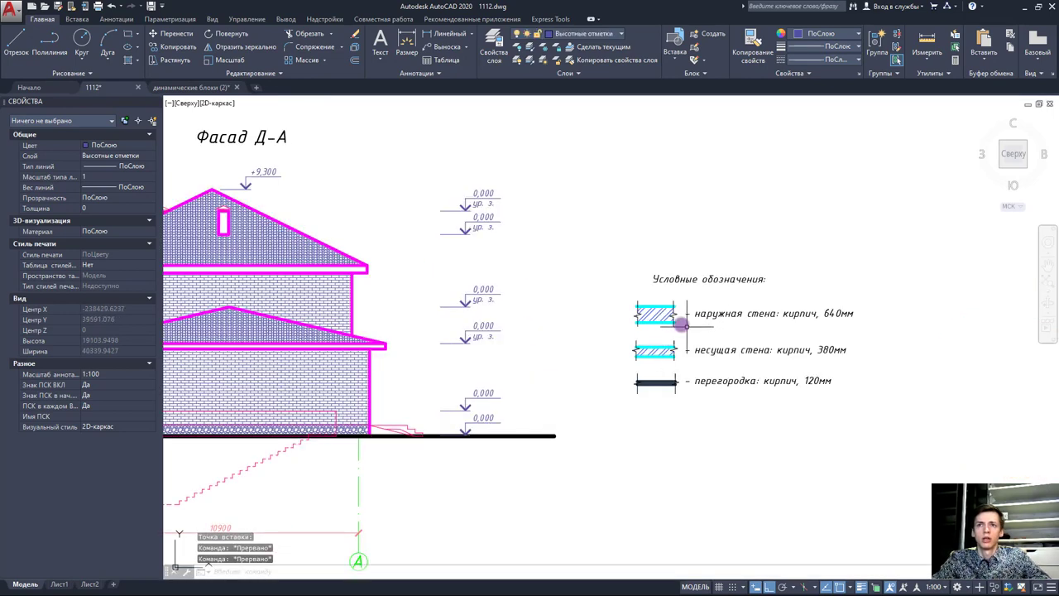
Step: Delete the first outer-wall sample's hatch and edge lines
left_click(675, 322)
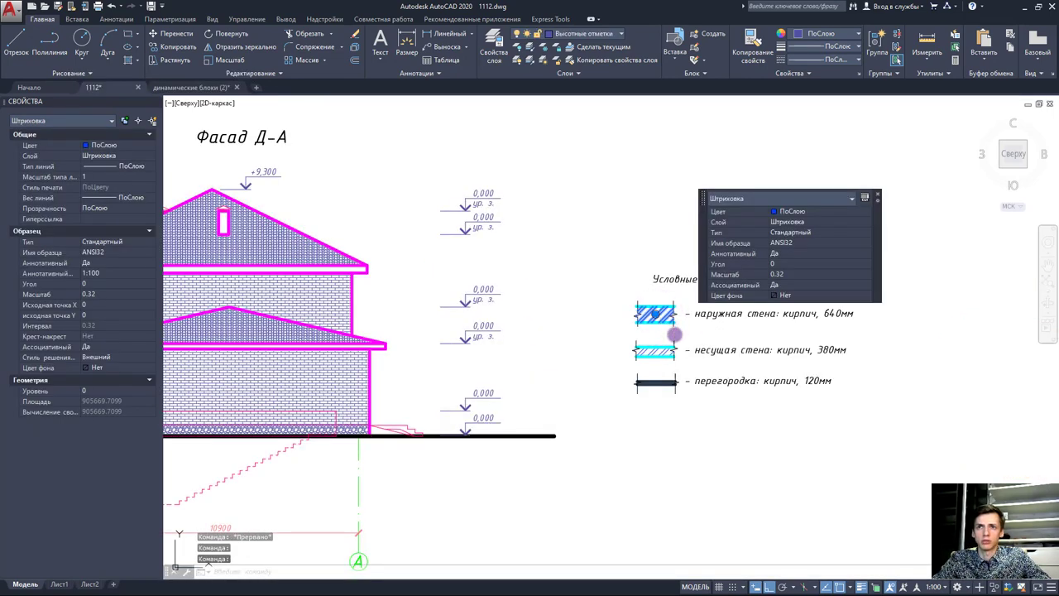
double_click(675, 334)
key("Escape")
scroll(675, 316, "up", 3)
left_click(673, 313)
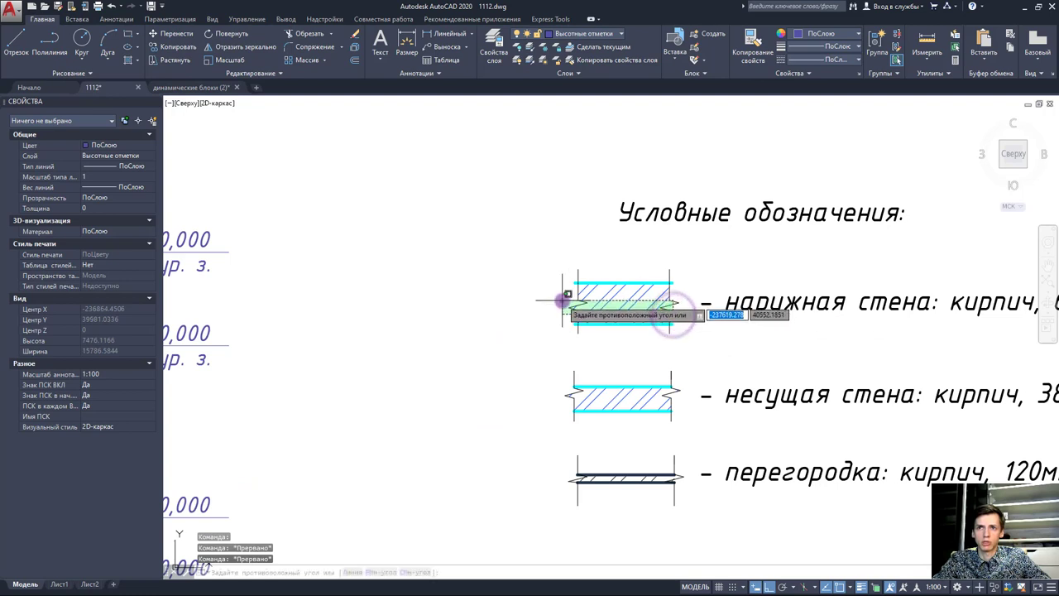
left_click(561, 301)
key("Delete")
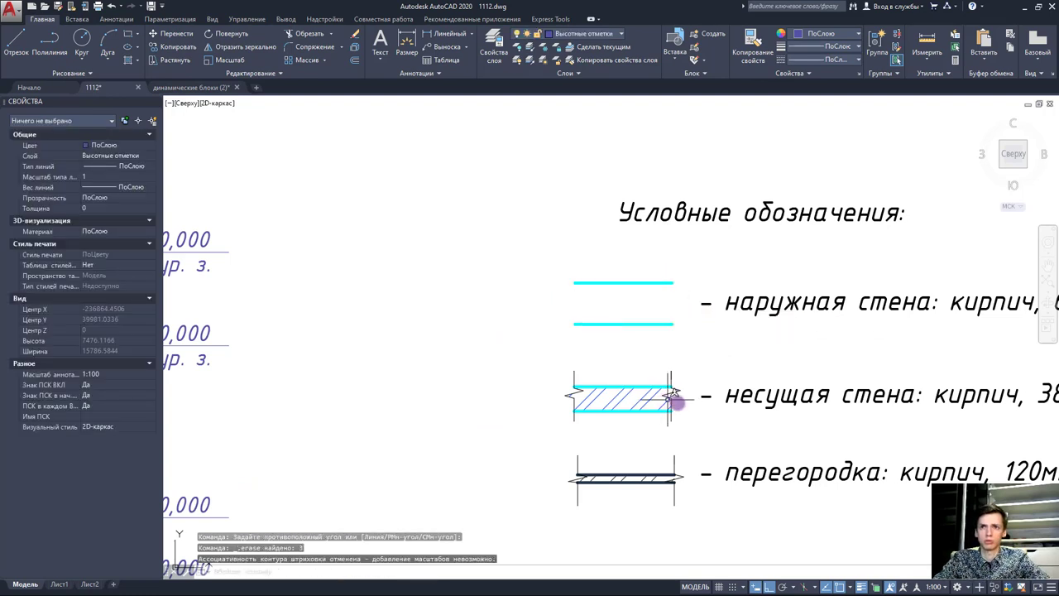
Step: Delete the load-bearing and partition samples plus the leftover outer-wall lines
left_click(678, 426)
left_click(534, 359)
key("Delete")
left_click(690, 530)
left_click(563, 433)
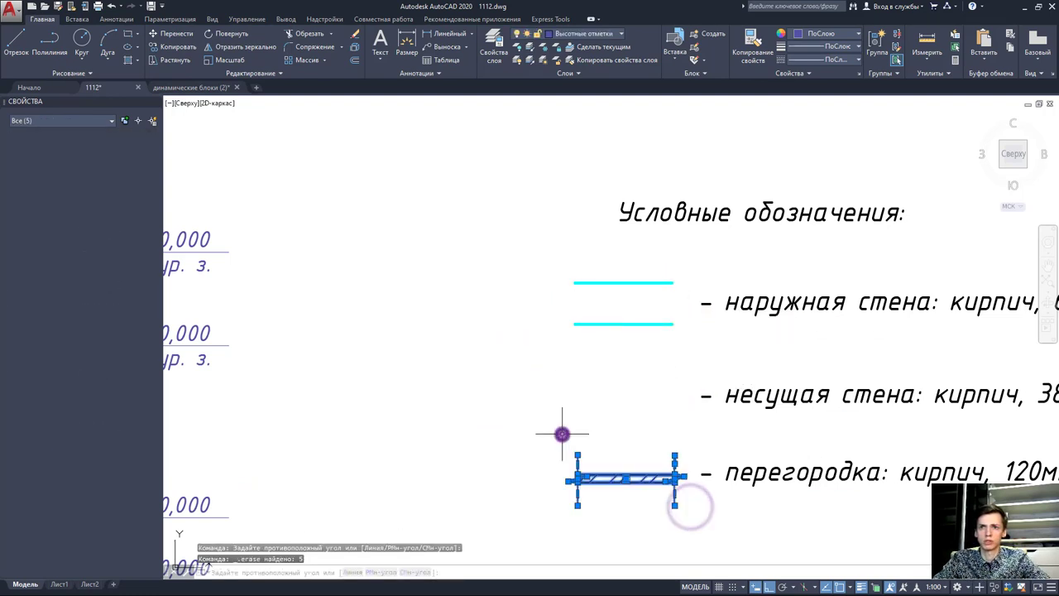
key("Delete")
left_click(648, 347)
left_click(591, 255)
key("Delete")
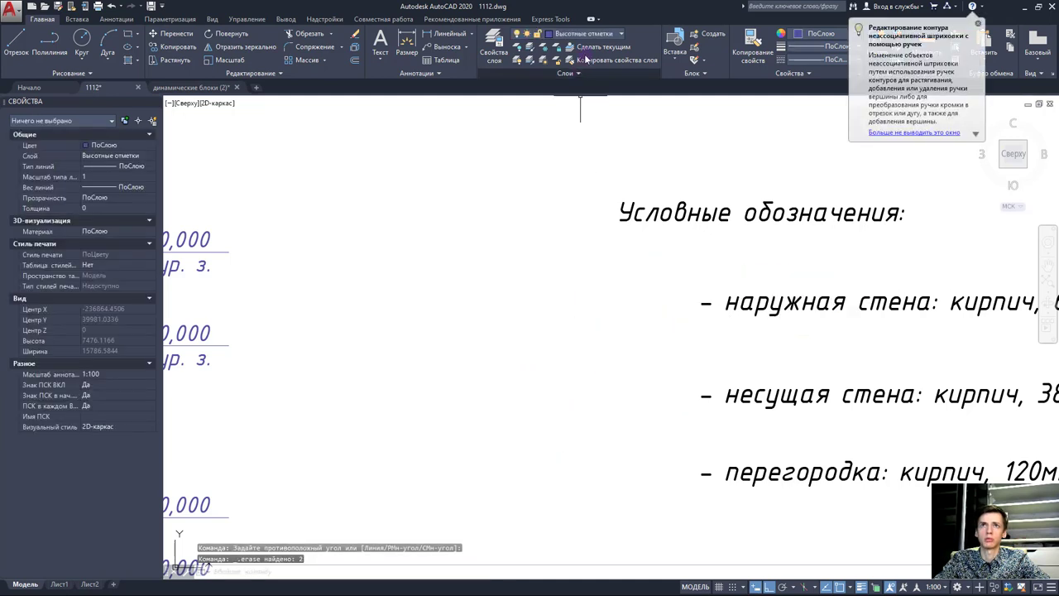
Step: Draw a rectangle to the left of the outer-wall caption in the legend
left_click(621, 38)
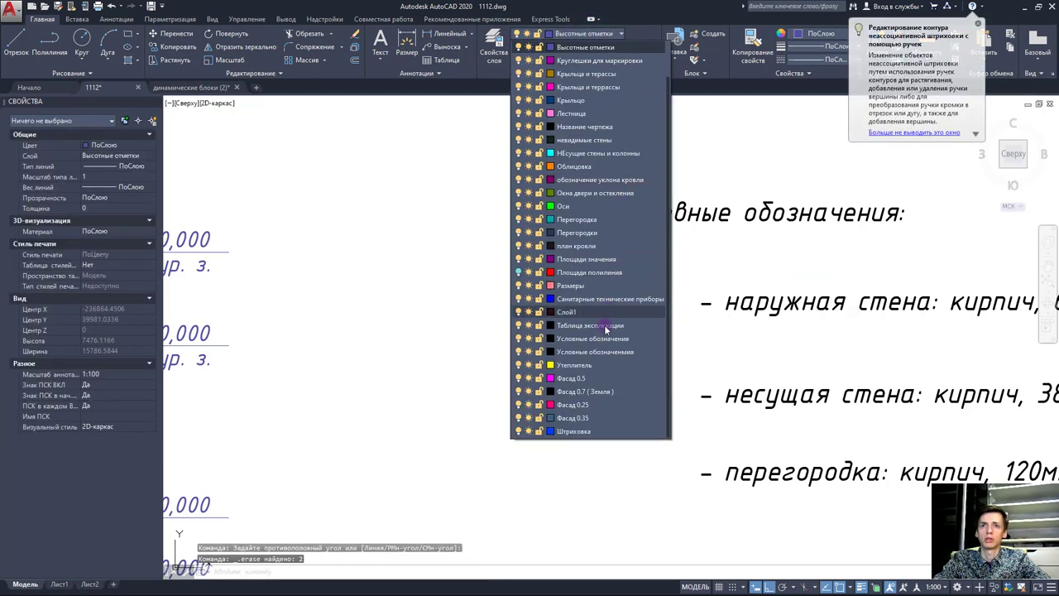
left_click(763, 489)
left_click(591, 184)
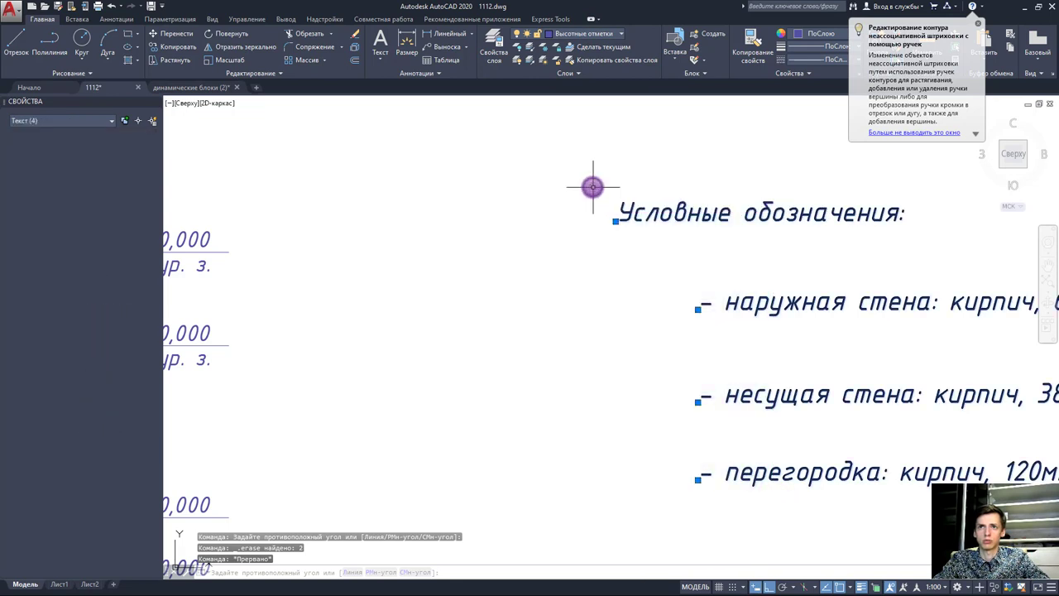
key("Escape")
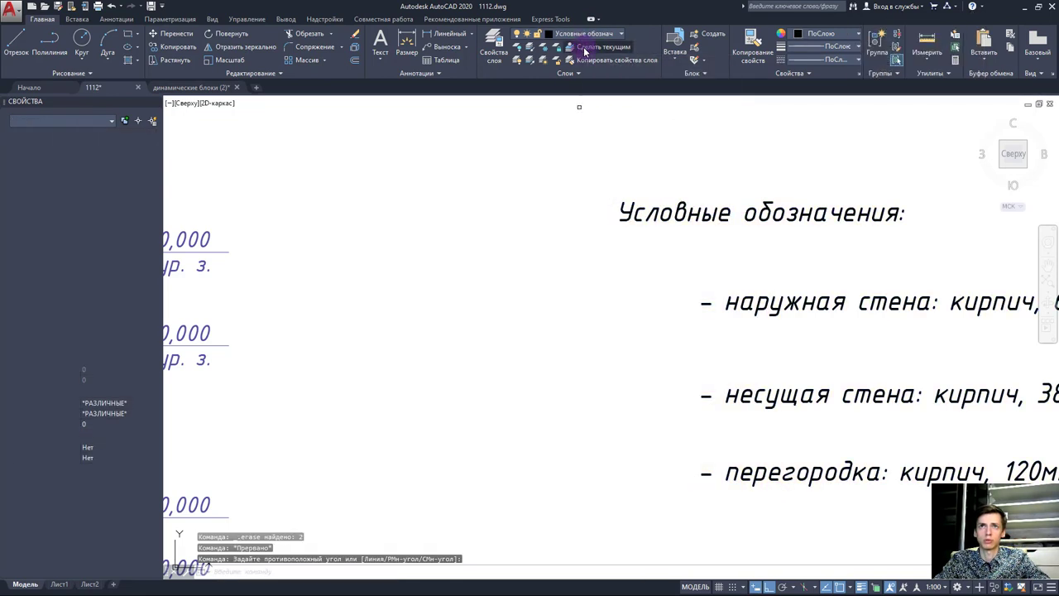
left_click(579, 46)
left_click(18, 49)
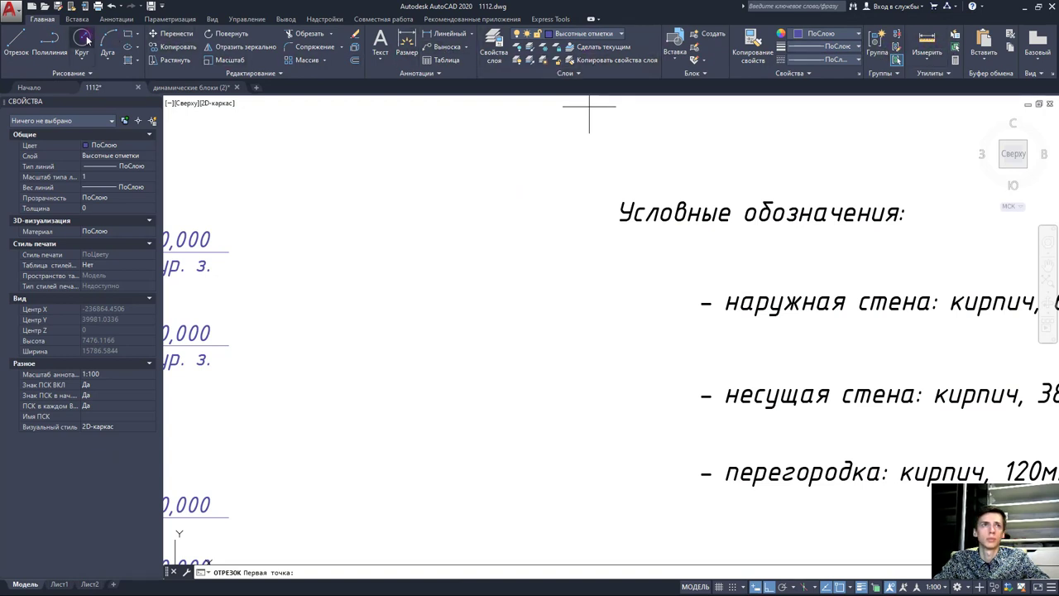
left_click(127, 34)
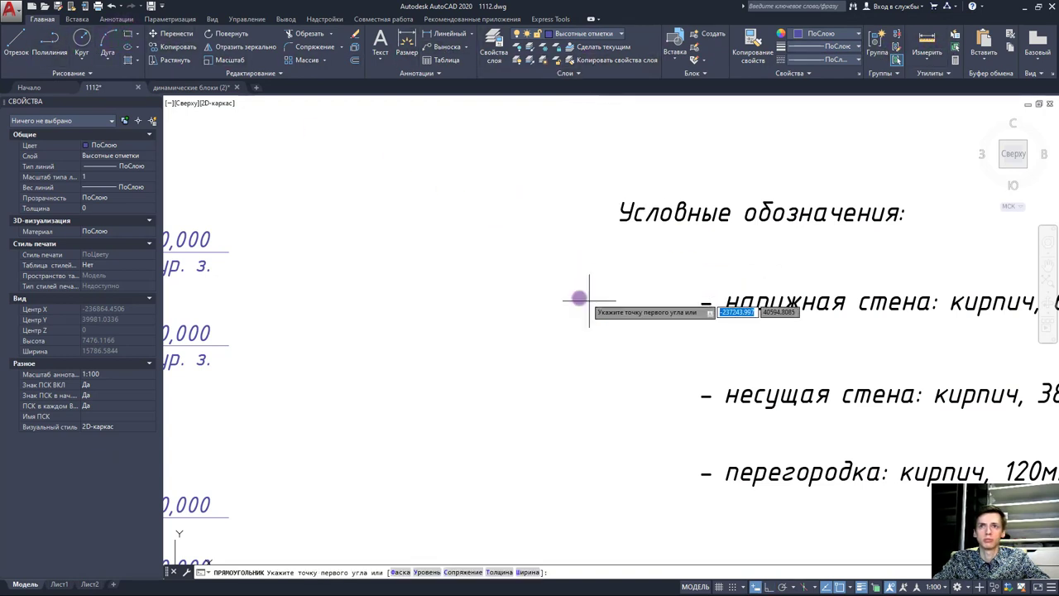
left_click(535, 285)
left_click(659, 334)
key("Escape")
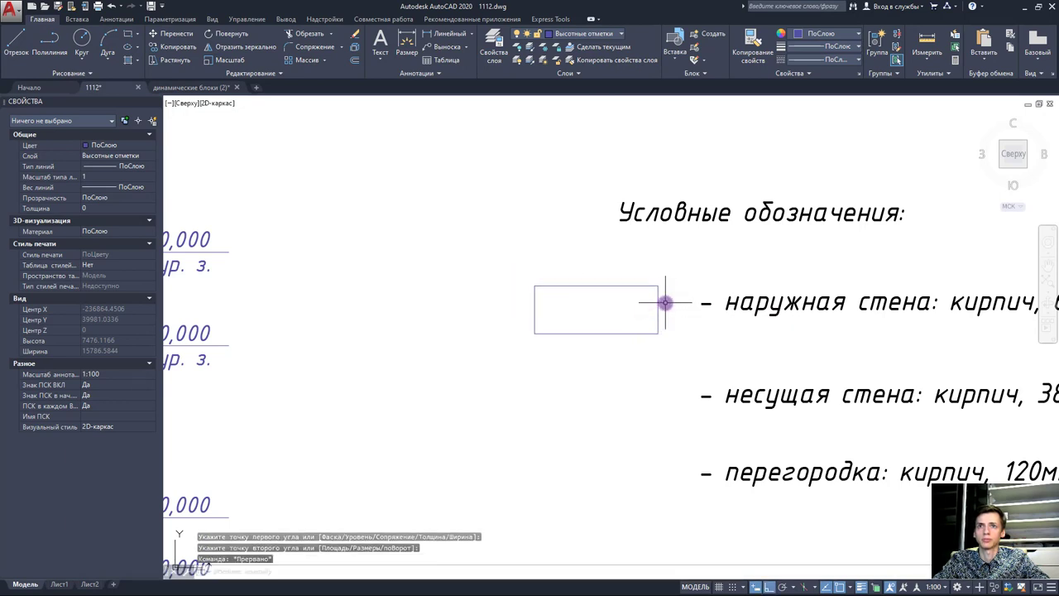
Step: Put the rectangle on the Условные обозначения layer
left_click(659, 301)
left_click(585, 33)
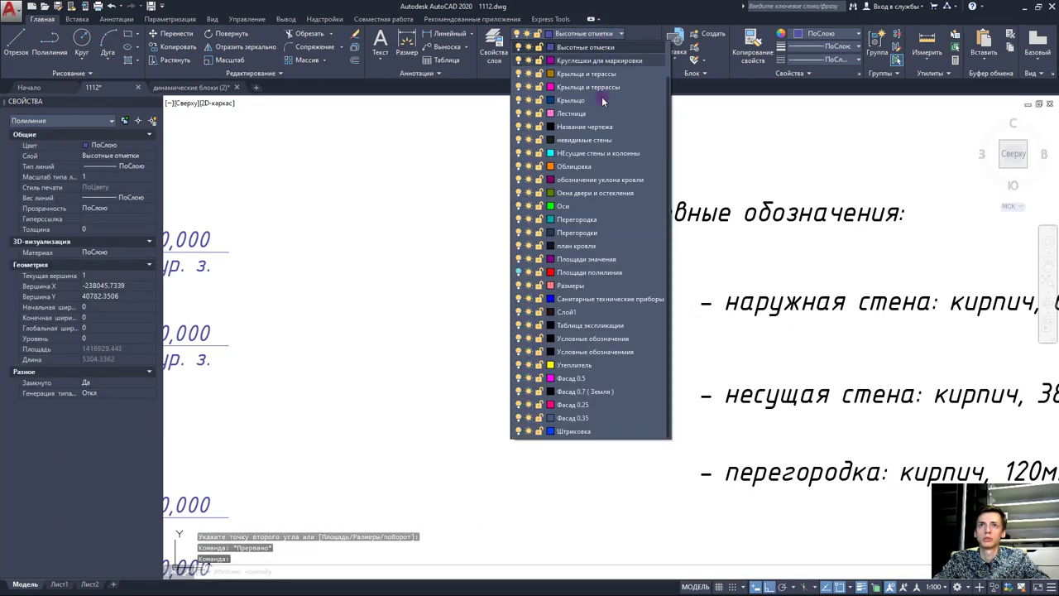
left_click(624, 340)
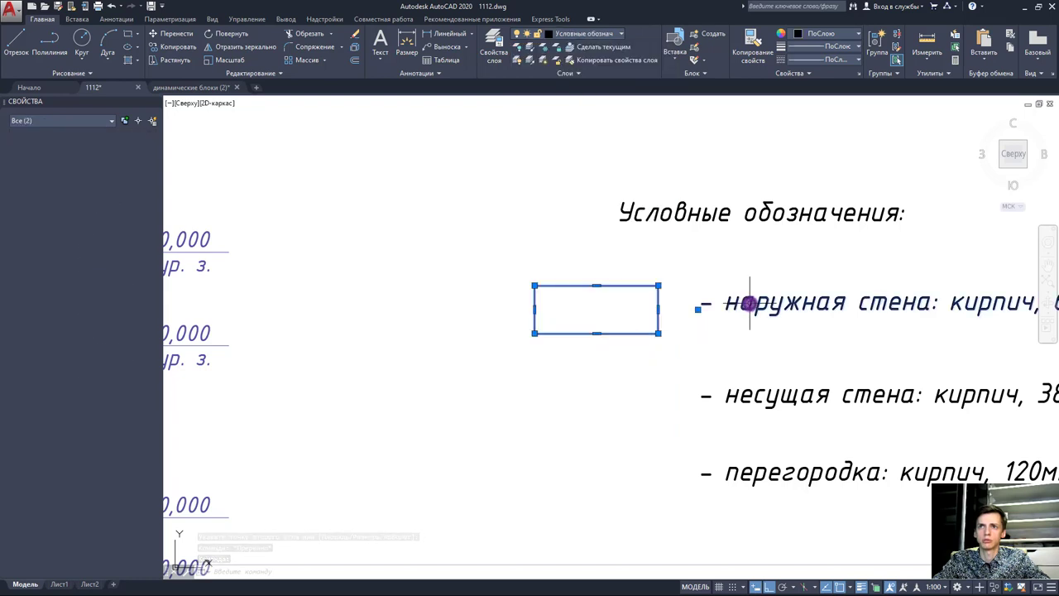
key("Escape")
Step: Move the rectangle into place beside the outer-wall caption
left_click(653, 307)
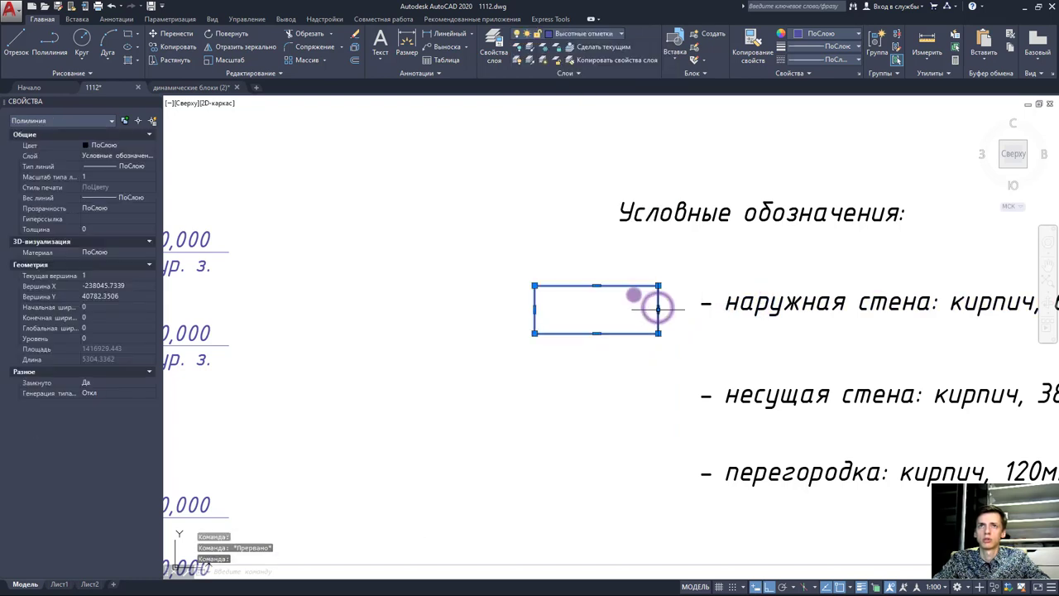
left_click(192, 35)
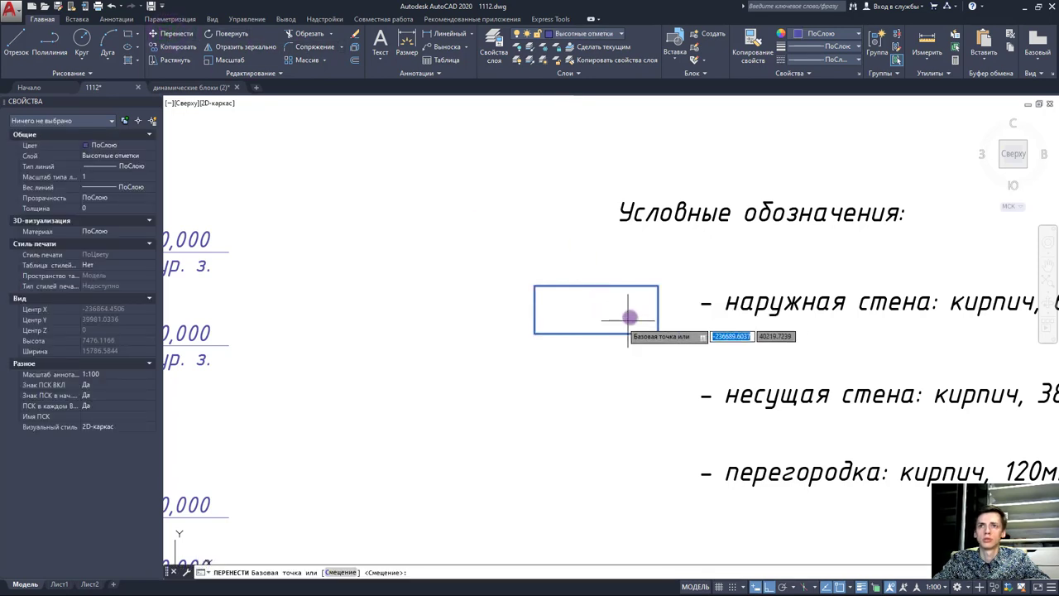
left_click(659, 310)
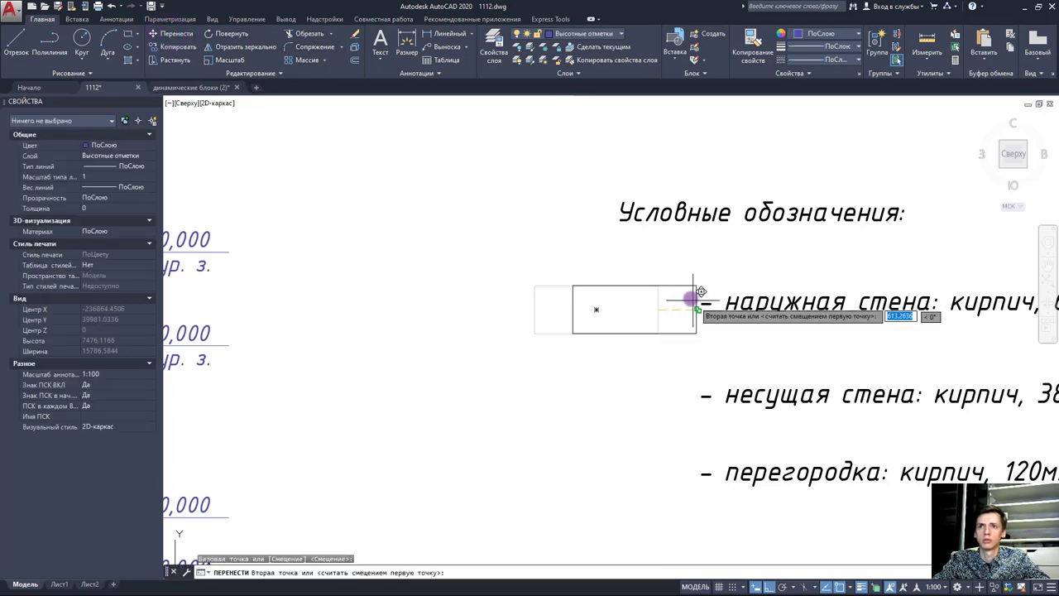
scroll(717, 296, "up", 5)
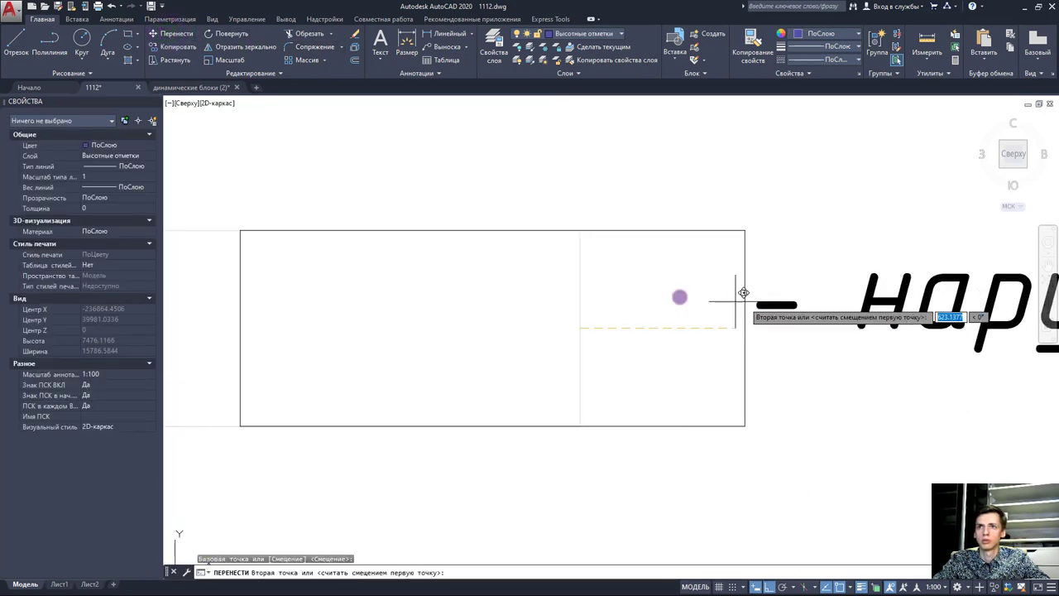
scroll(745, 295, "down", 4)
scroll(643, 290, "up", 4)
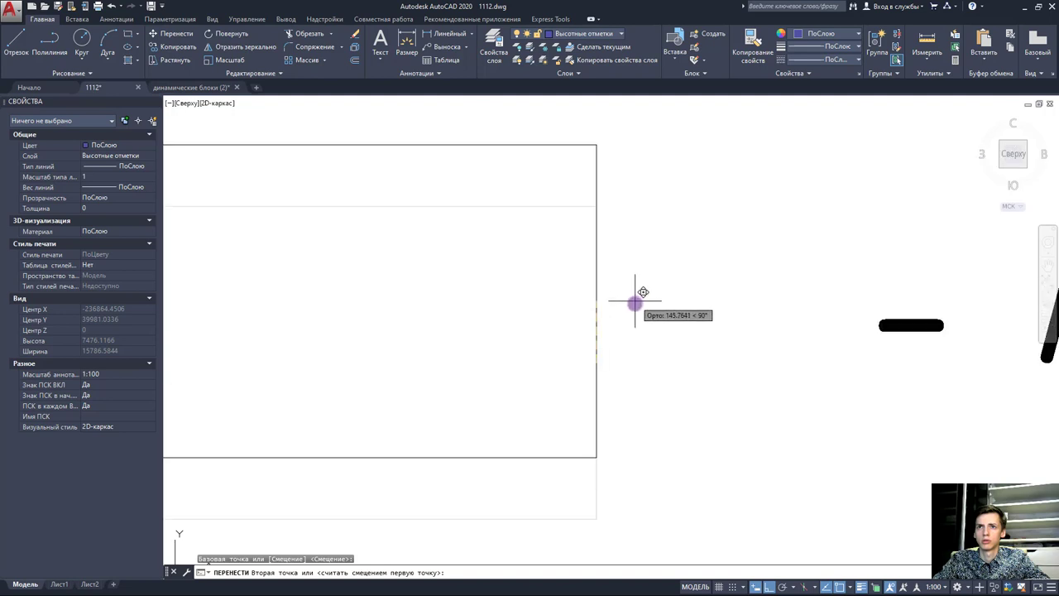
left_click(630, 302)
scroll(626, 303, "down", 1)
scroll(626, 305, "down", 5)
Step: Give the rectangle a 0.50 mm lineweight
left_click(627, 305)
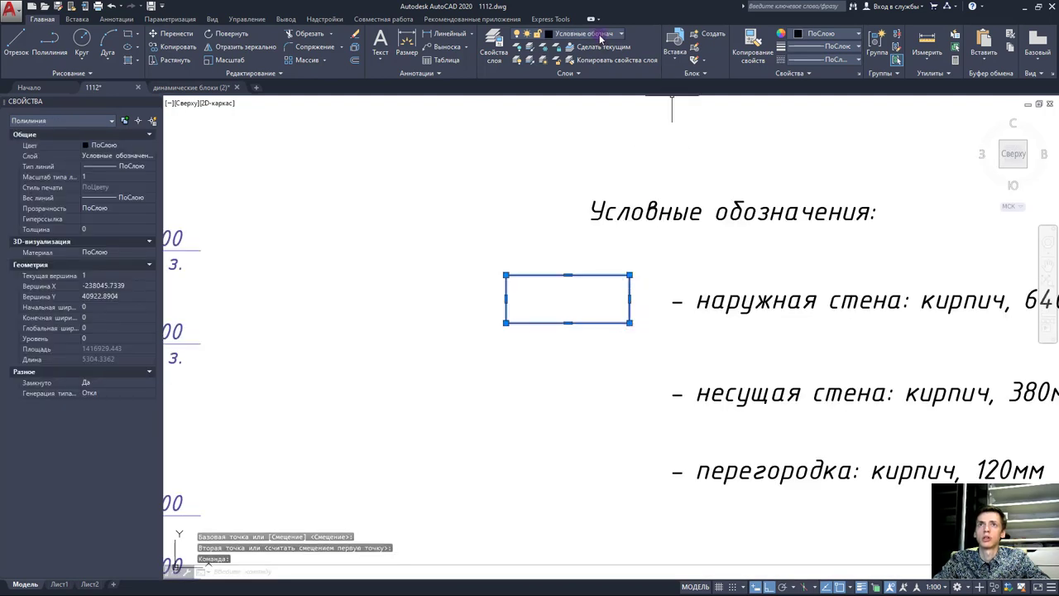
left_click(818, 50)
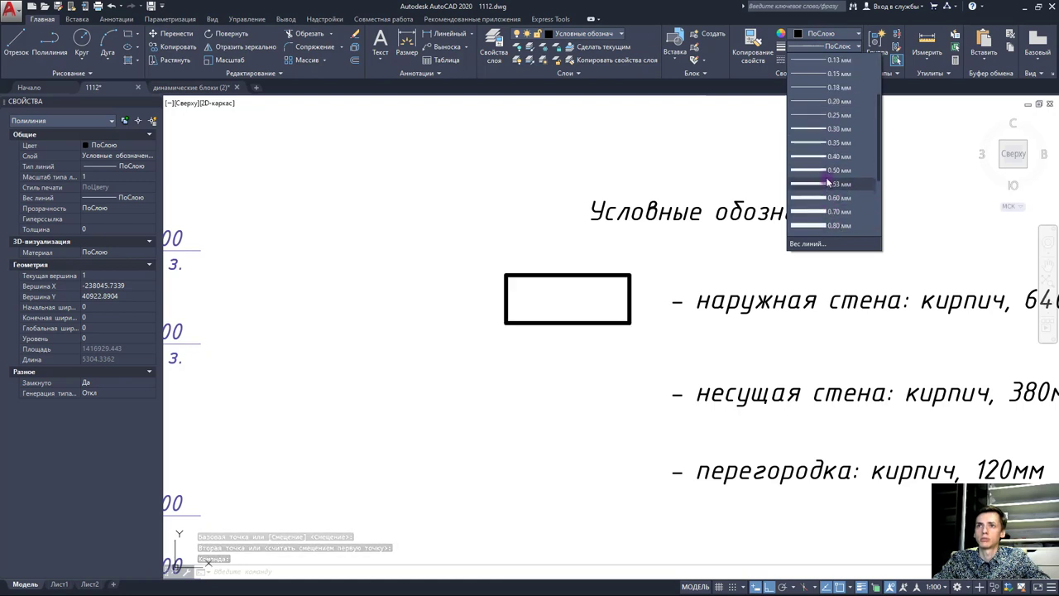
left_click(840, 211)
key("Escape")
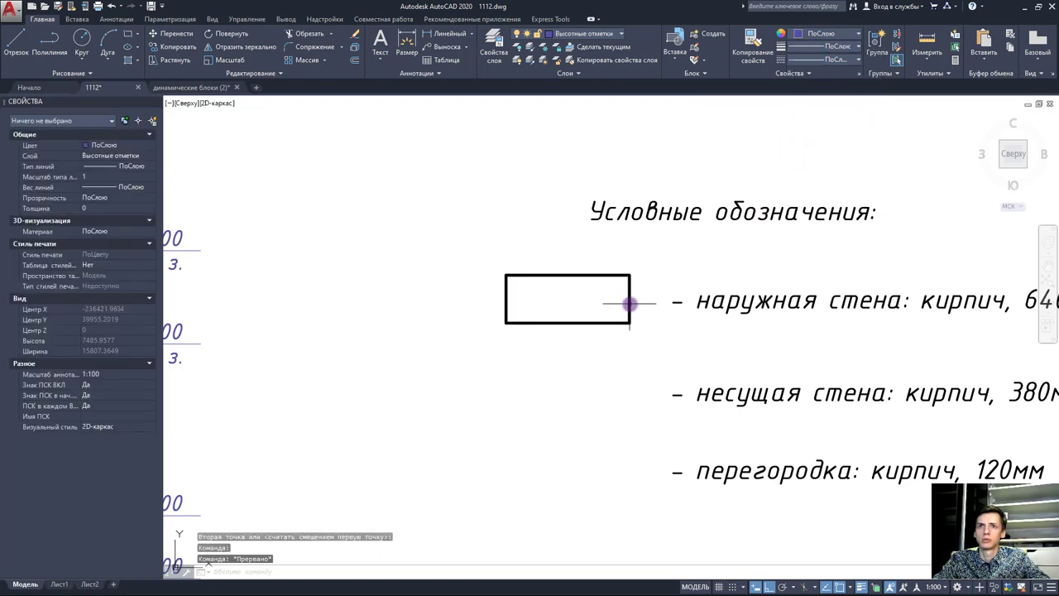
left_click(630, 305)
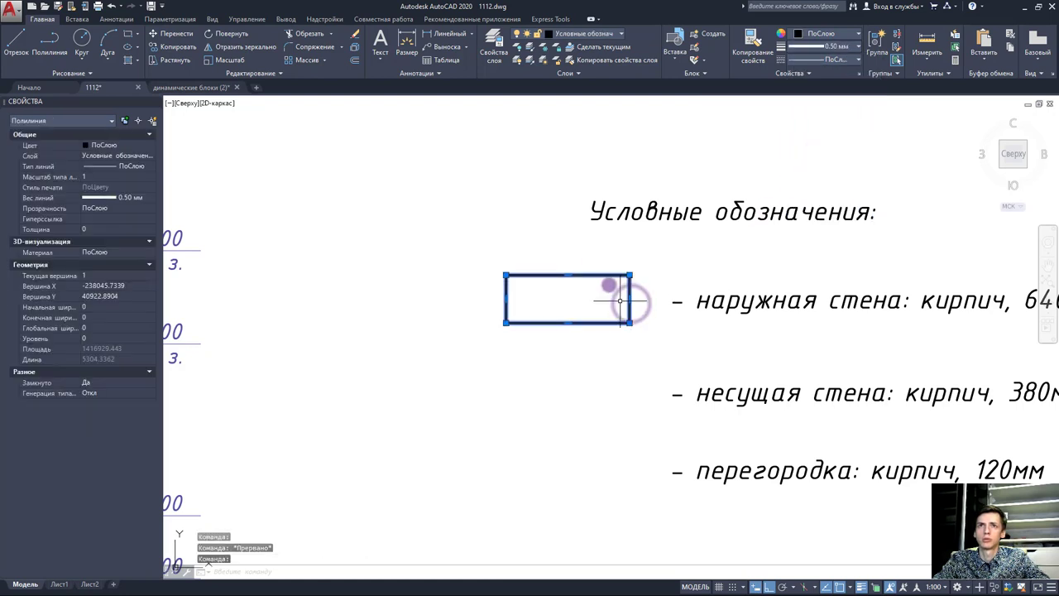
Step: Copy the legend rectangle beside the load-bearing wall and partition captions
left_click(175, 48)
left_click(630, 299)
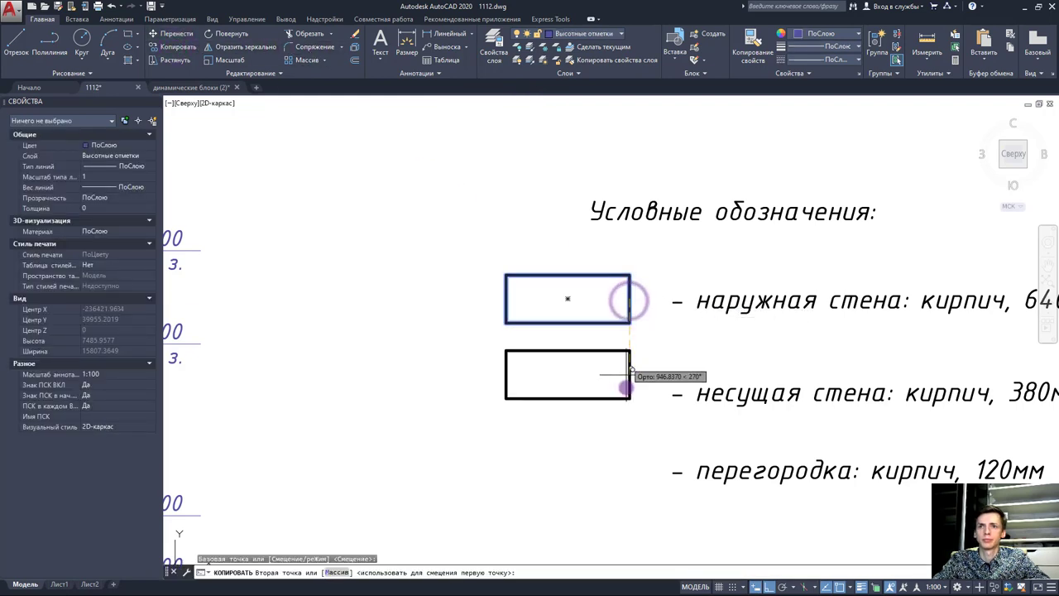
left_click(631, 394)
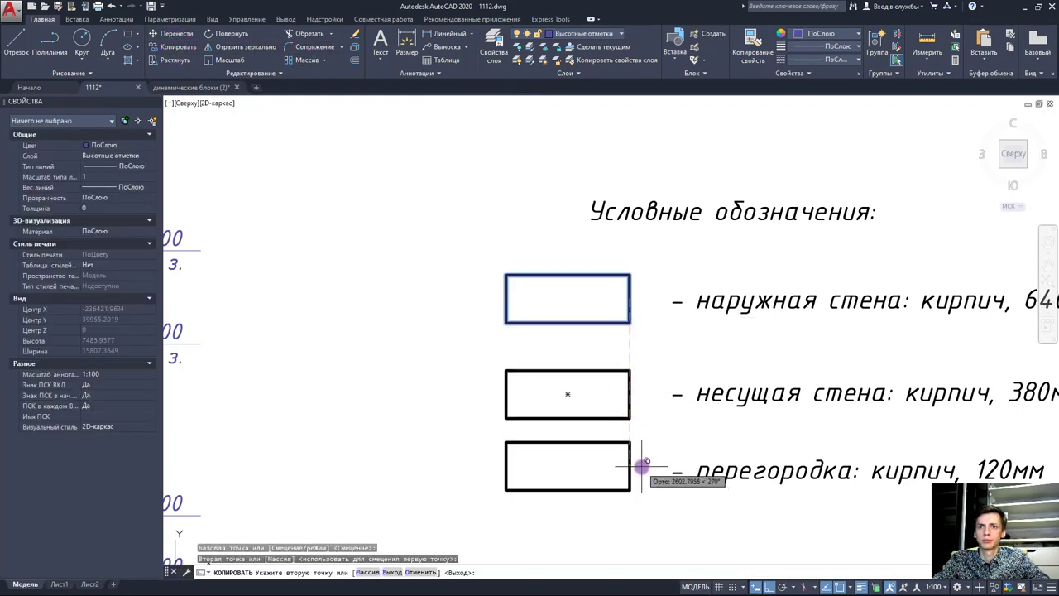
left_click(642, 466)
key("Escape")
key("Escape")
Step: Change the first legend caption to 'кирпич облицовочный'
scroll(662, 414, "down", 2)
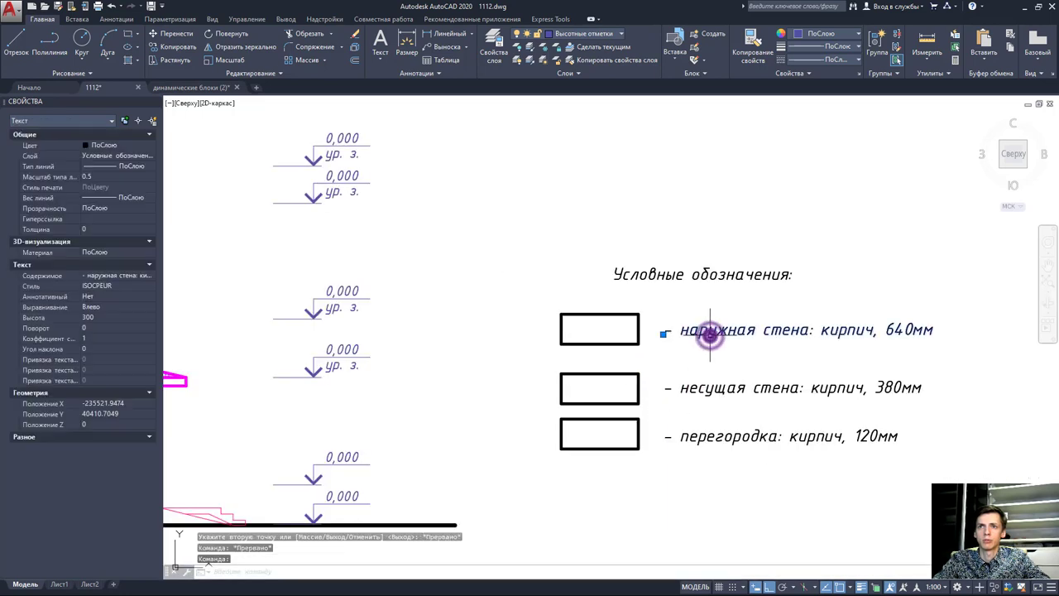
double_click(678, 332)
middle_click_drag(721, 359, 801, 345)
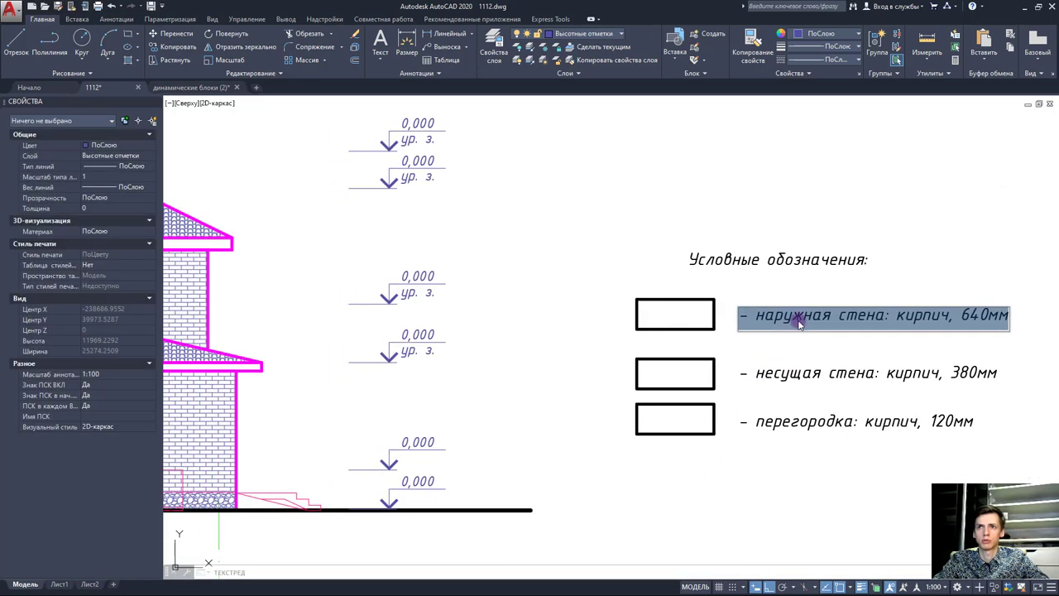
triple_click(801, 324)
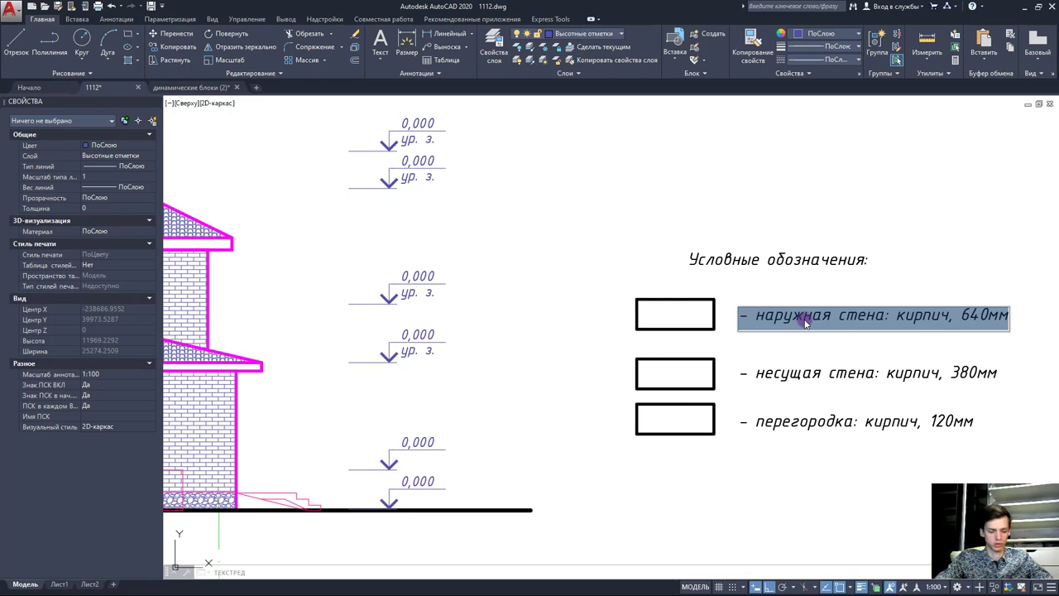
type("- кирпич облицовочный")
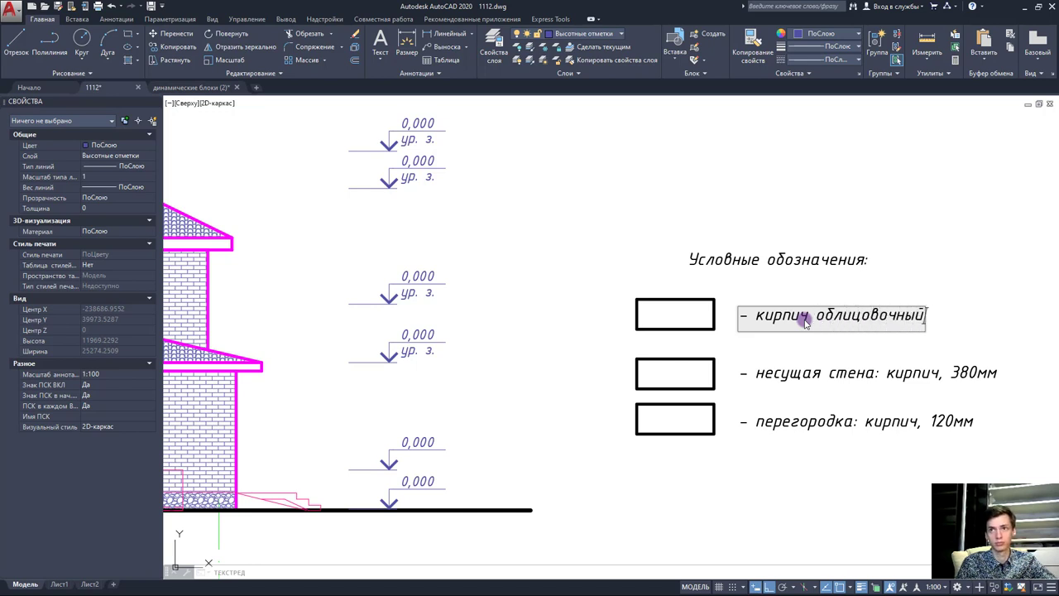
left_click(759, 374)
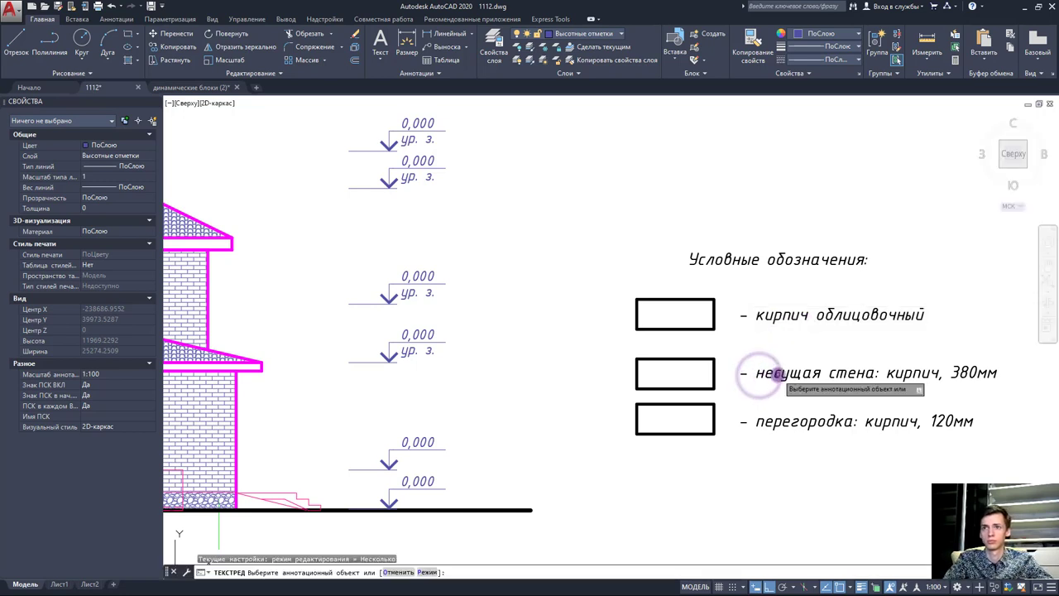
Step: Replace the несущая стена caption with 'металлочерепица', then select the перегородка label
left_click(771, 374)
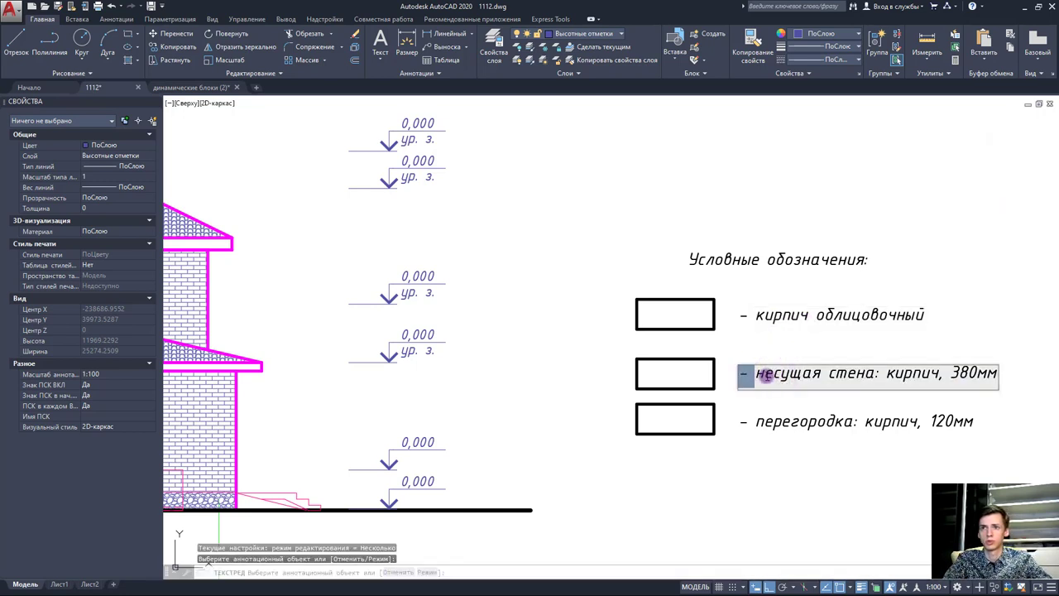
left_click_drag(753, 372, 993, 372)
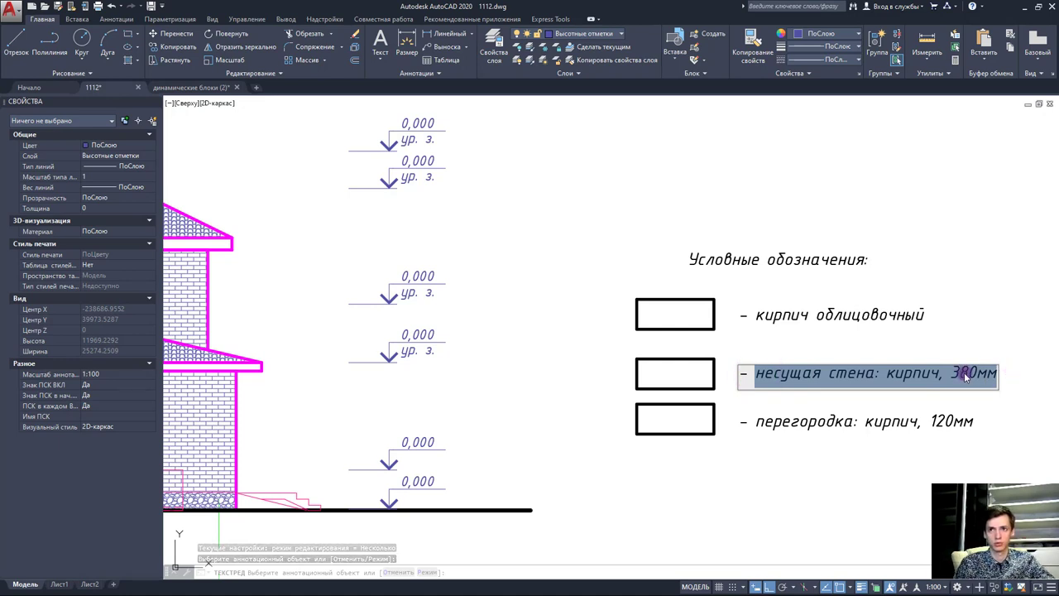
type("металлочерепица")
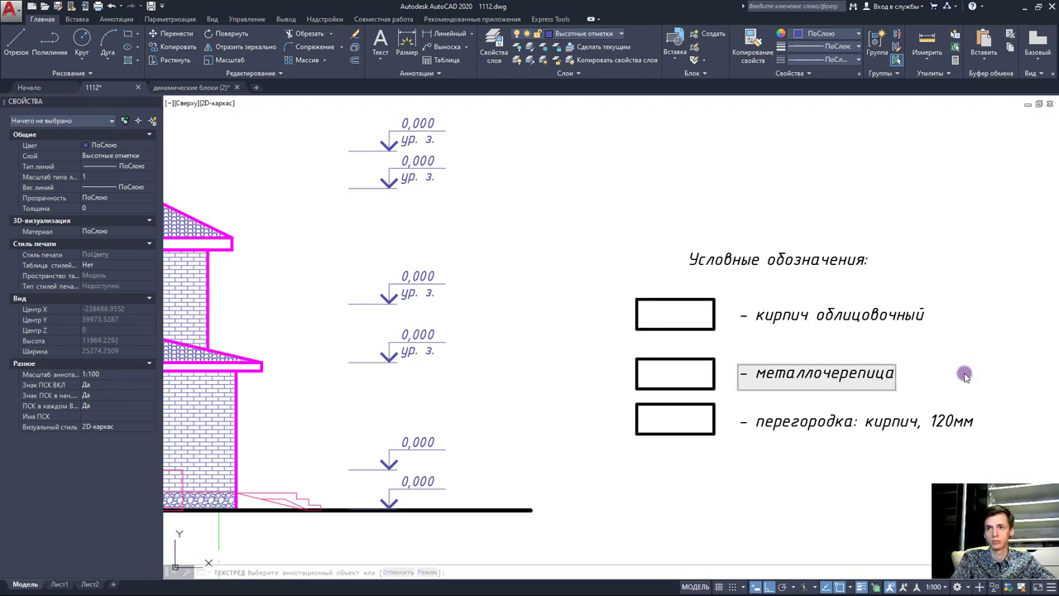
key("Escape")
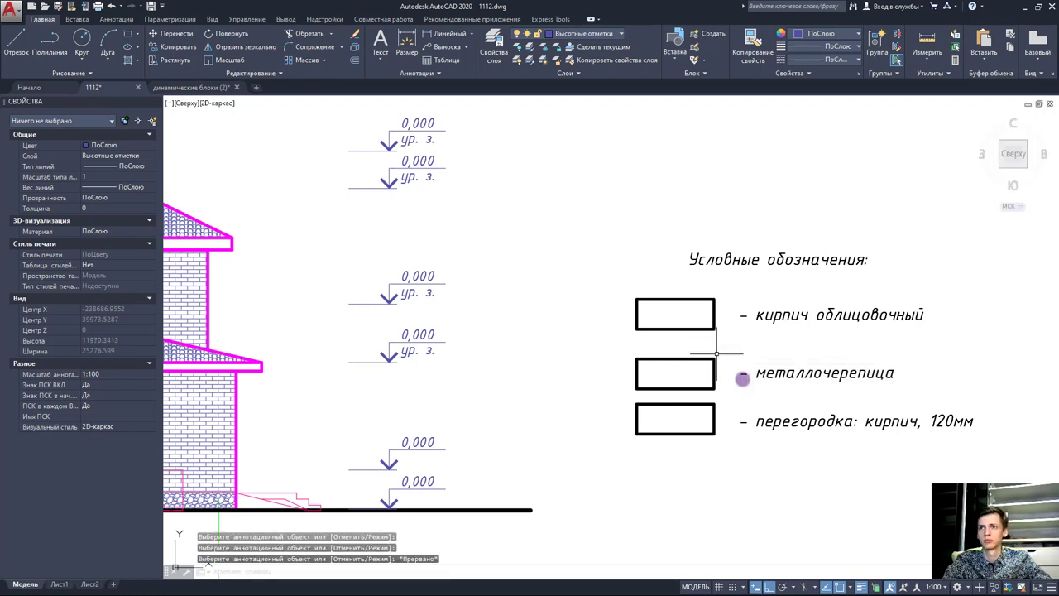
left_click(781, 421)
left_click_drag(773, 426, 779, 424)
Step: Move the перегородка label up so it sits level with its legend box
left_click(780, 423)
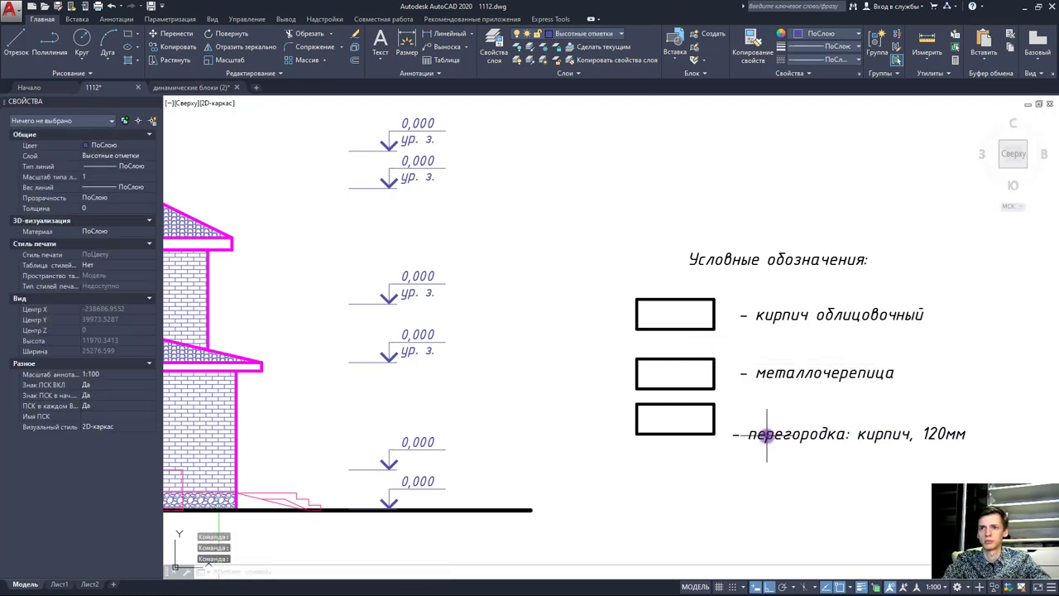
left_click(731, 438)
scroll(732, 419, "up", 2)
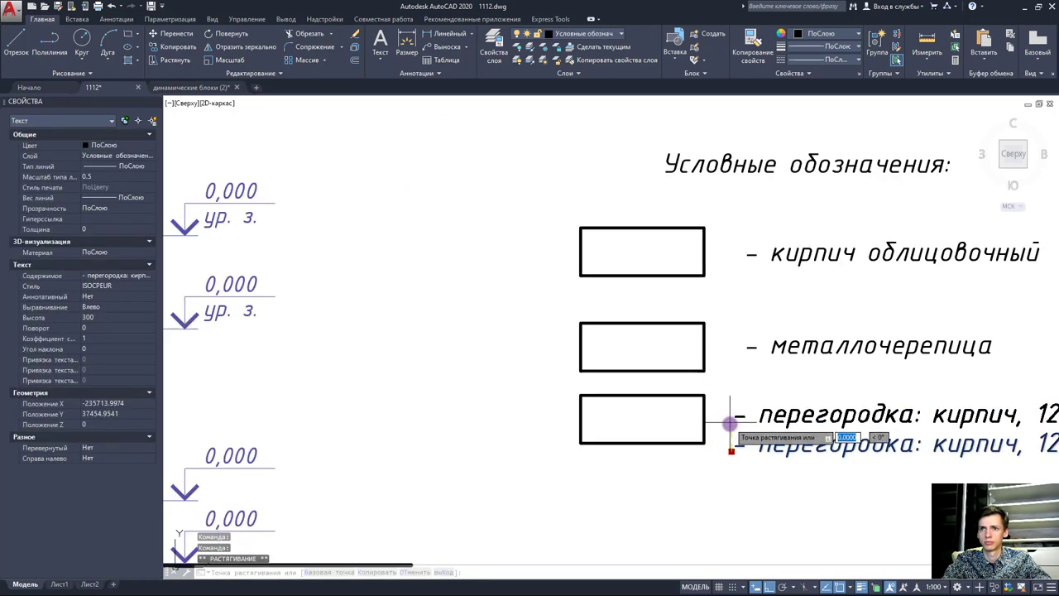
scroll(739, 421, "up", 4)
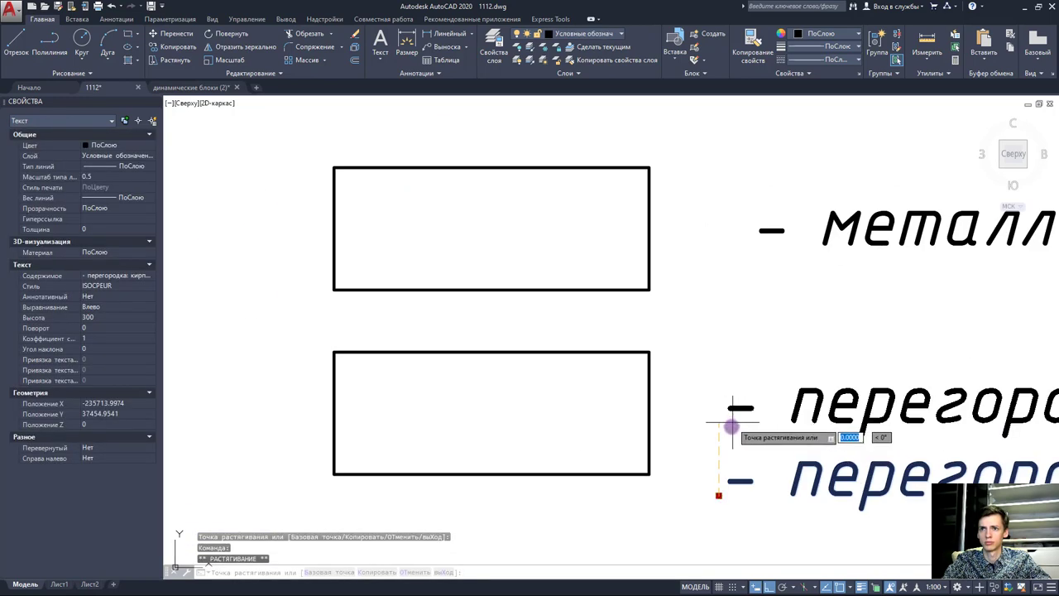
left_click(723, 435)
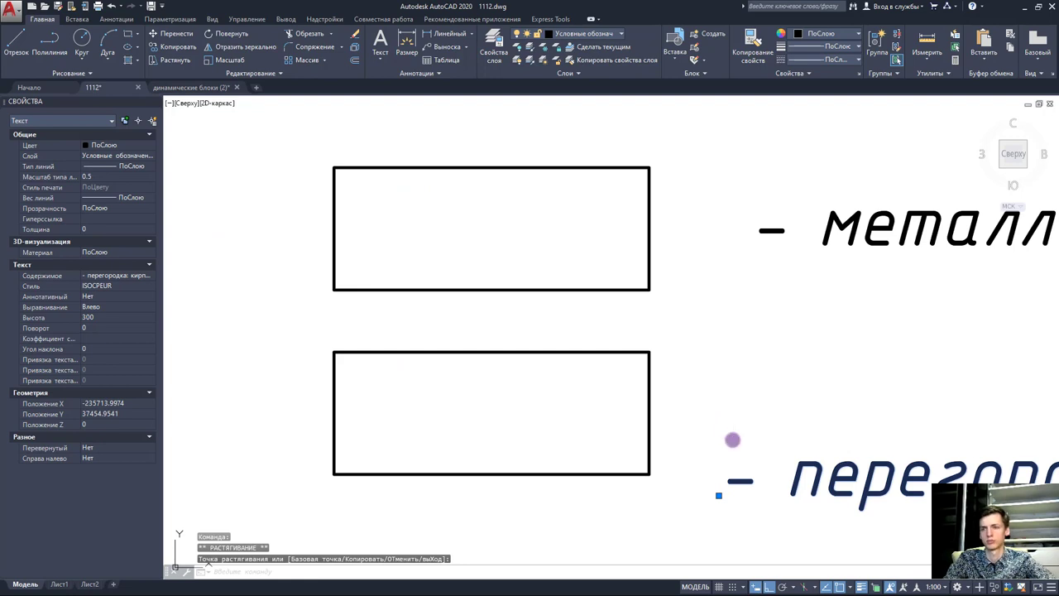
left_click(718, 440)
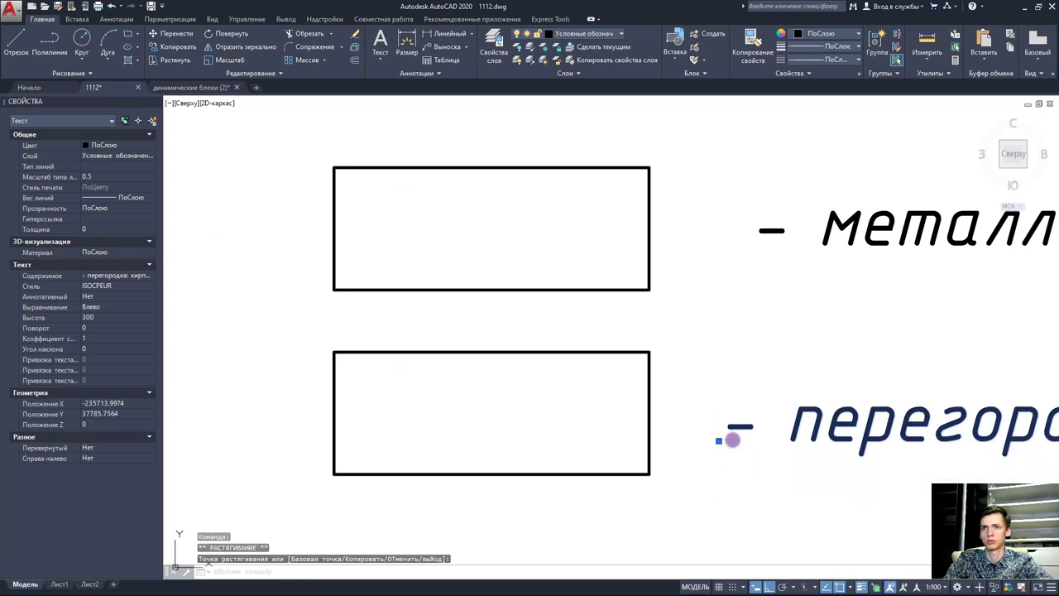
left_click(728, 429)
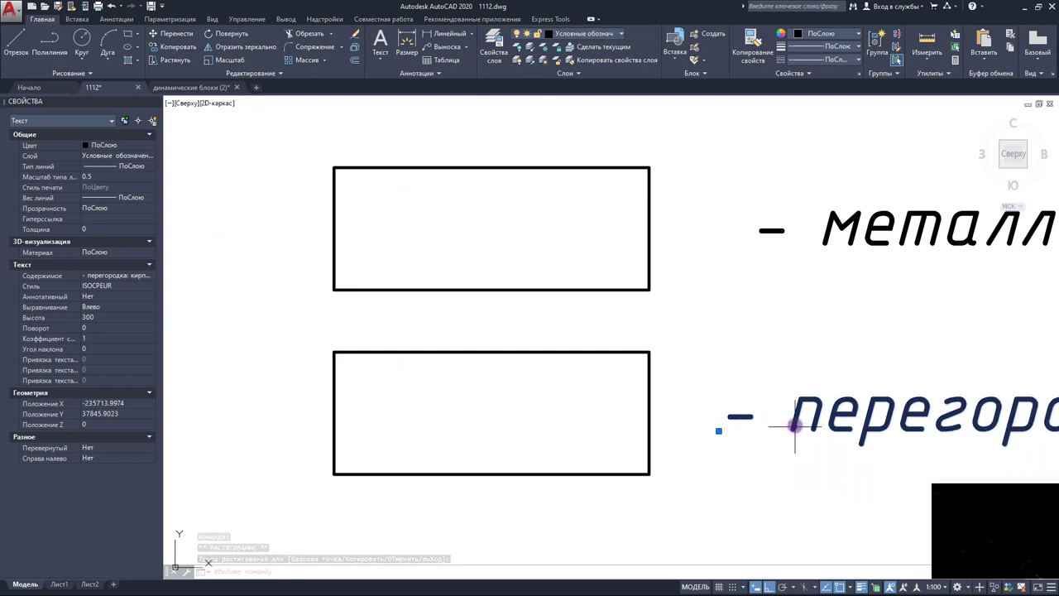
key("Escape")
key("Escape")
left_click(795, 430)
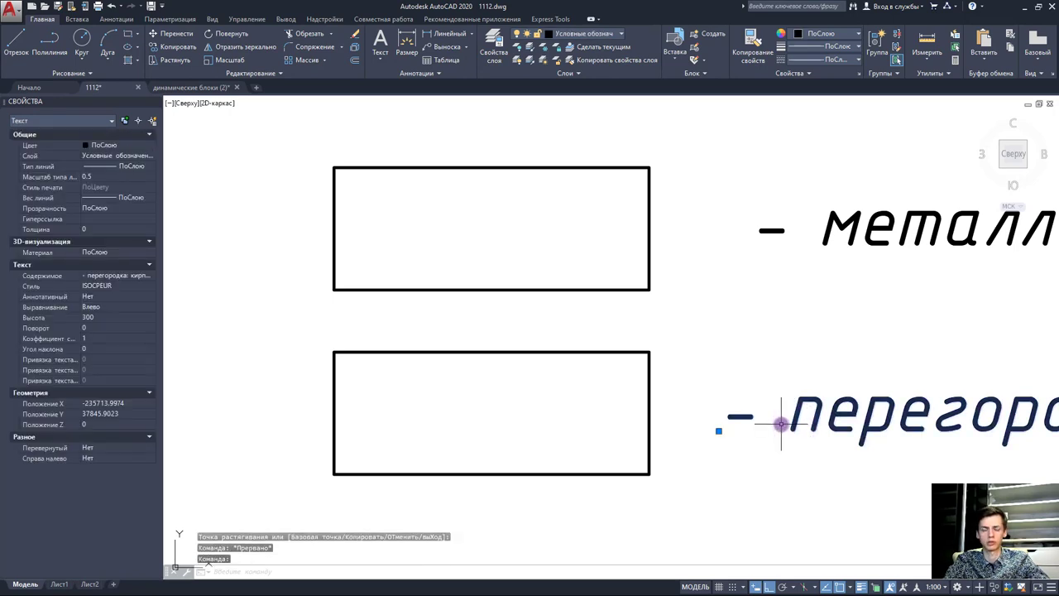
Step: Replace the перегородка caption text with 'ж/б'
double_click(799, 409)
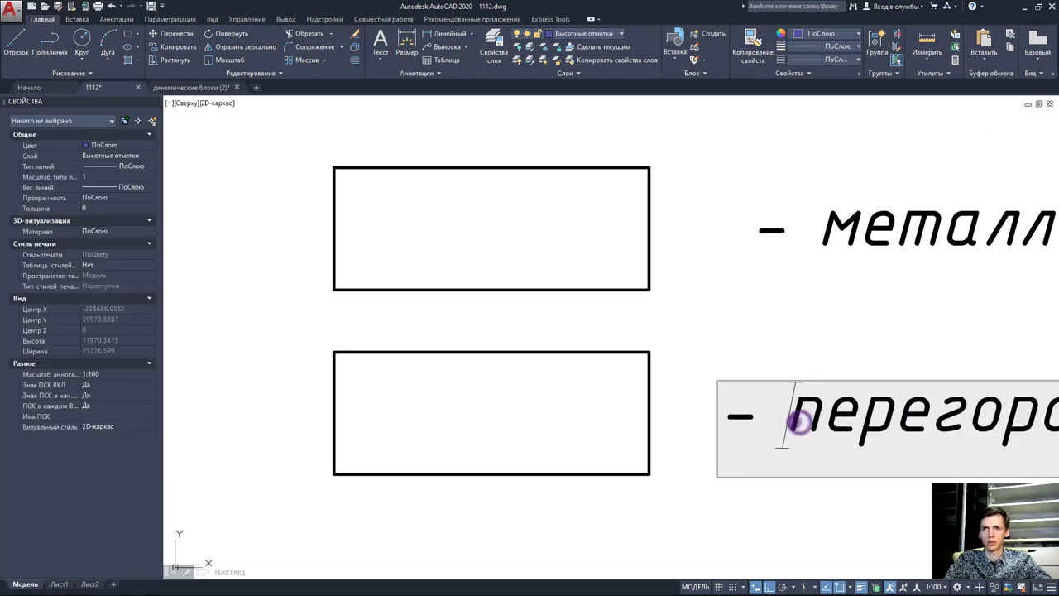
scroll(792, 420, "down", 4)
scroll(791, 420, "down", 4)
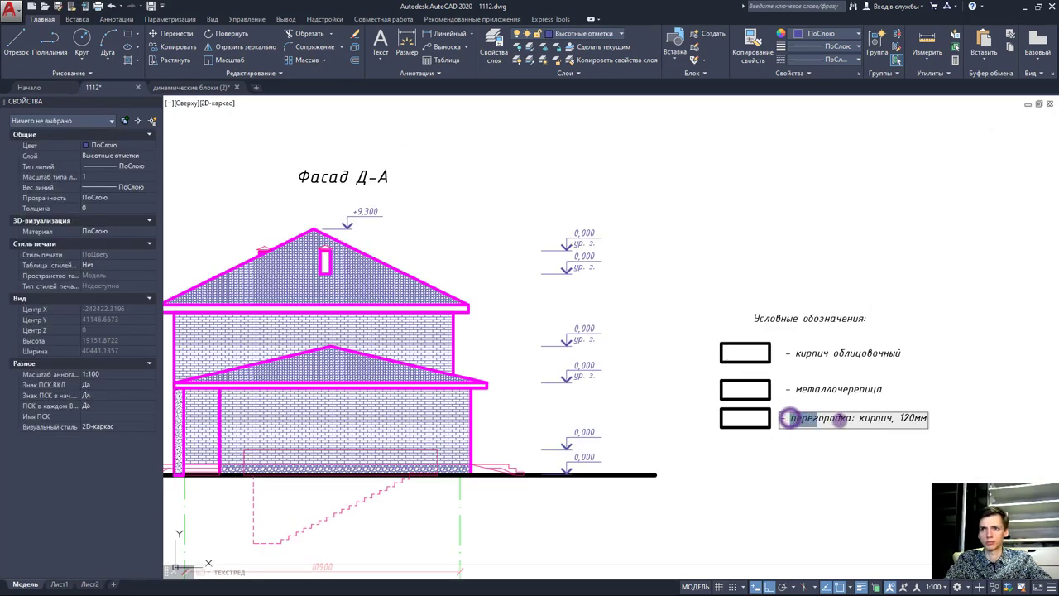
left_click_drag(787, 418, 930, 417)
type("Ж")
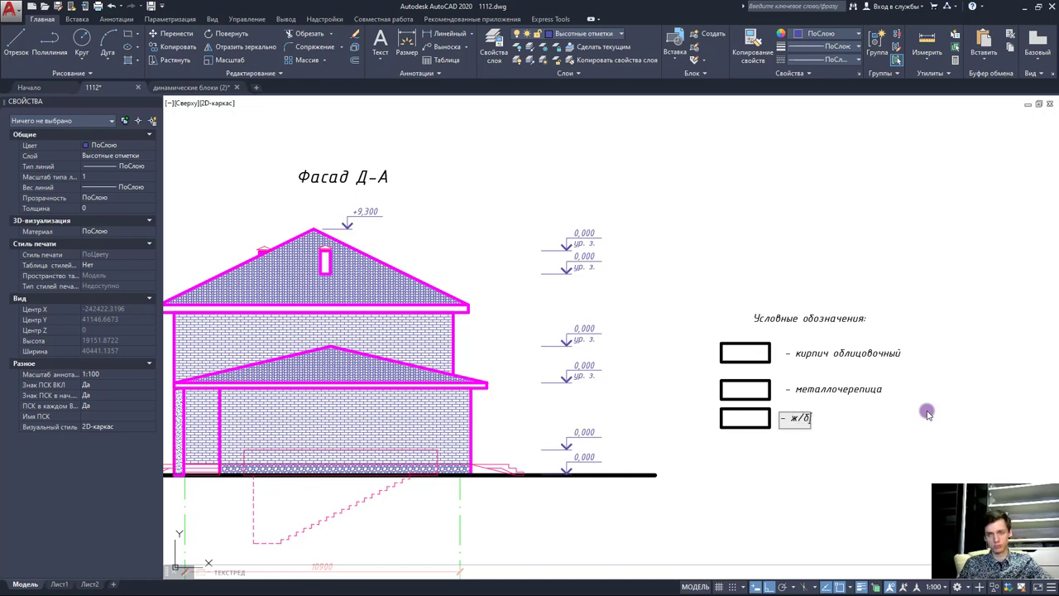
left_click(790, 432)
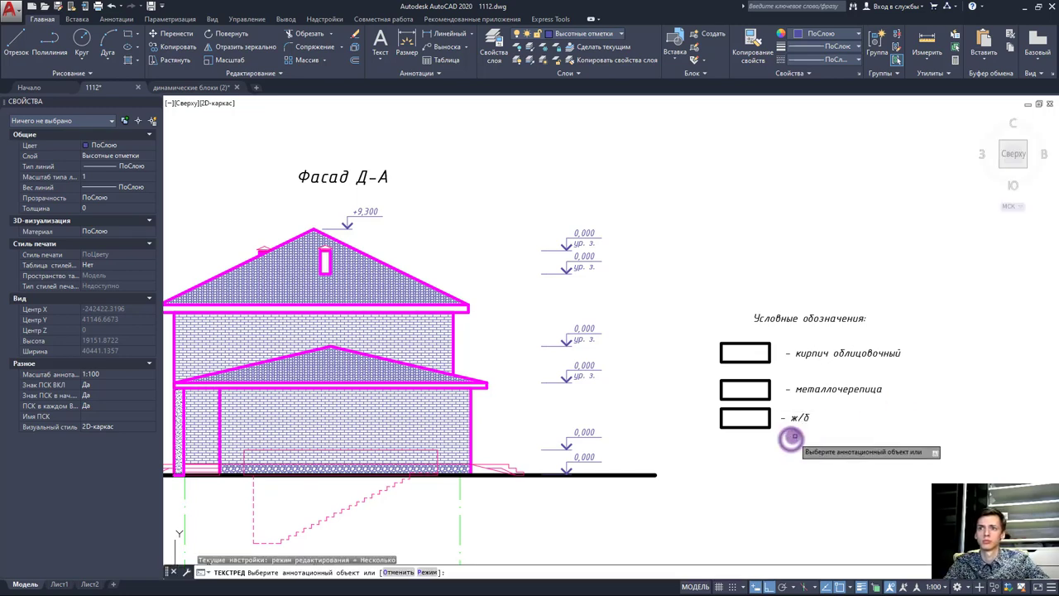
scroll(782, 426, "up", 2)
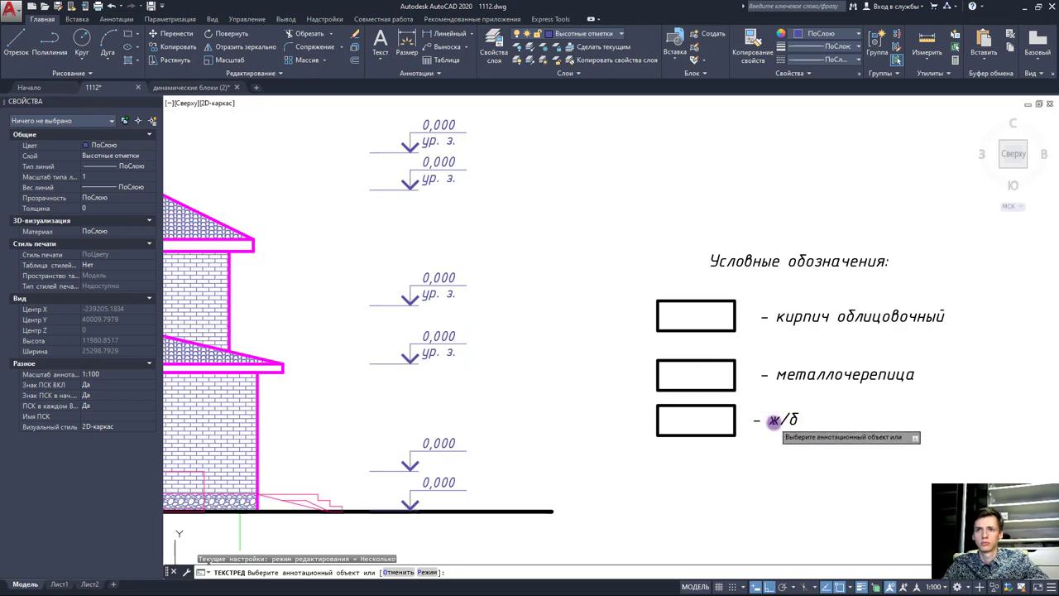
key("Escape")
middle_click_drag(742, 345, 707, 350)
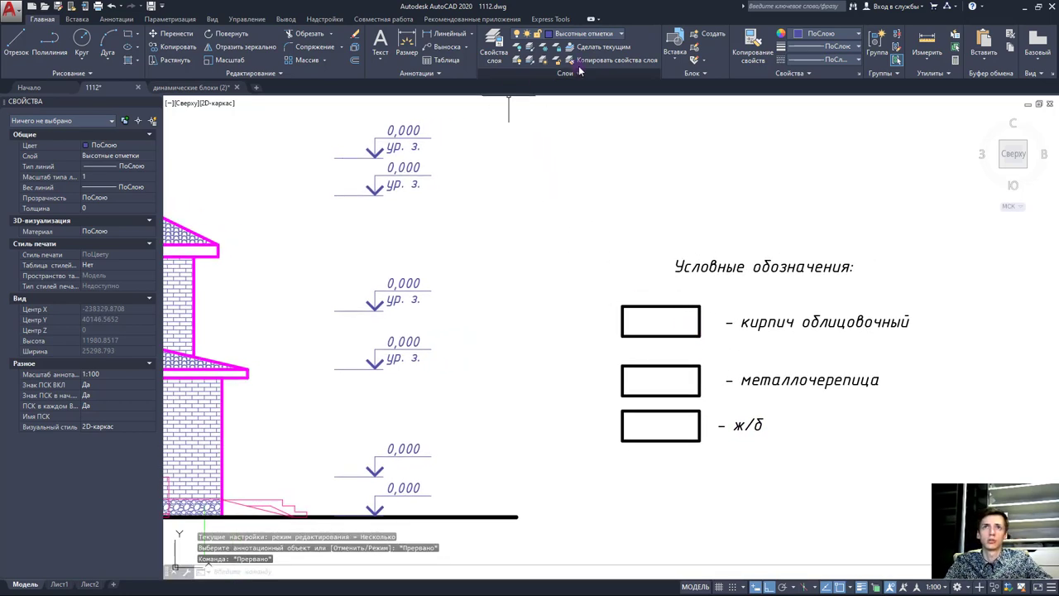
Step: Pick Условные обозначения from the ribbon's Layer dropdown to make it current
left_click(596, 34)
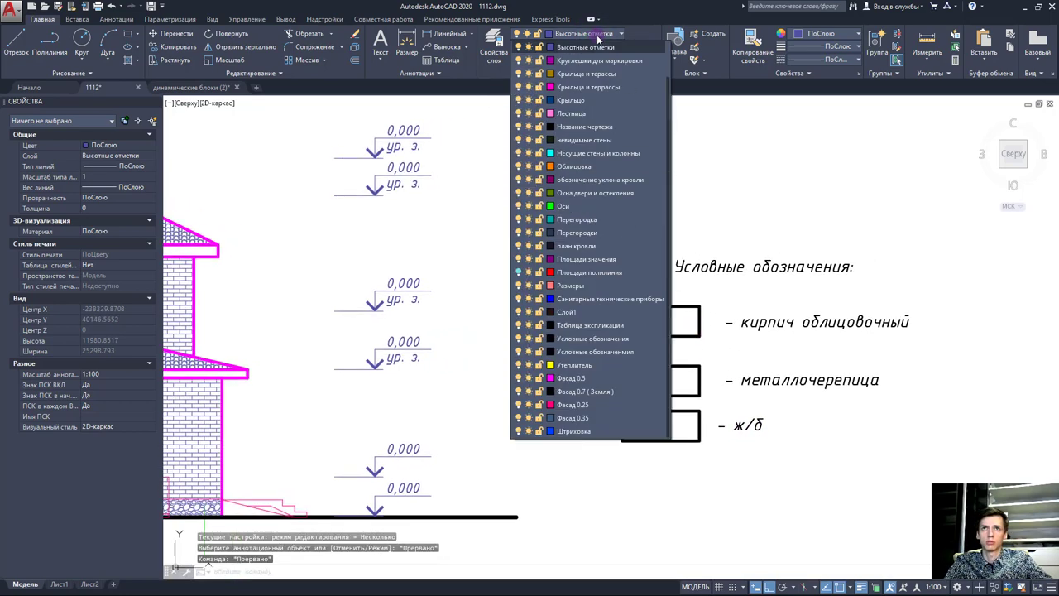
left_click(591, 351)
scroll(813, 382, "down", 3)
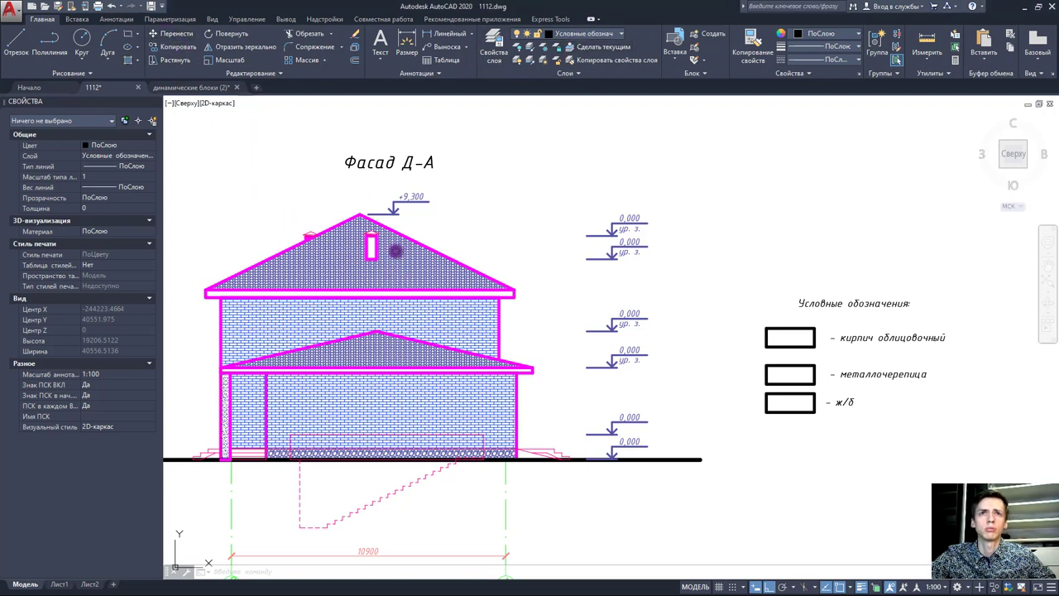
left_click(412, 263)
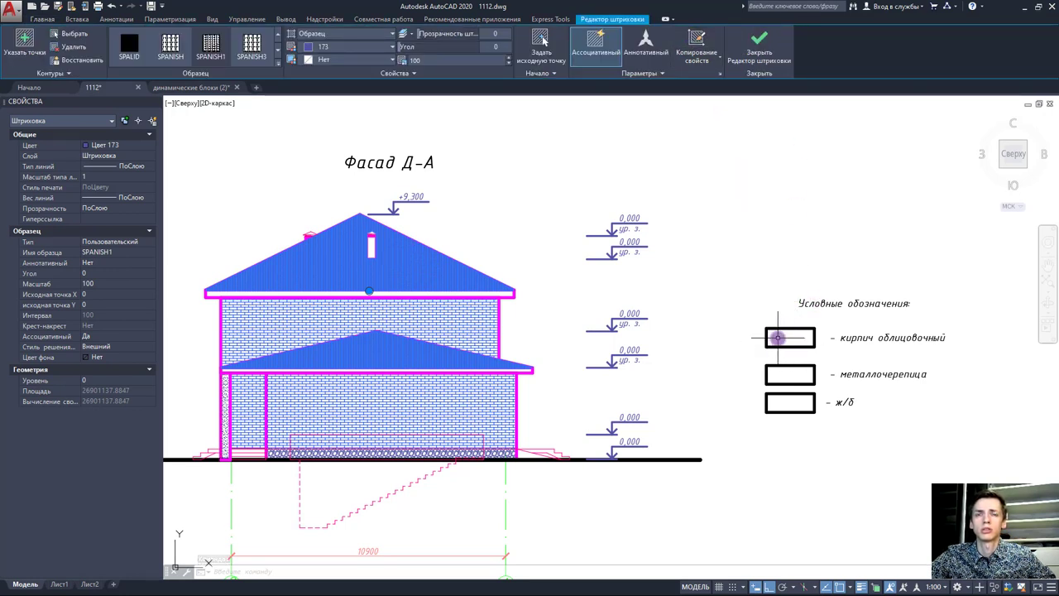
left_click(790, 337)
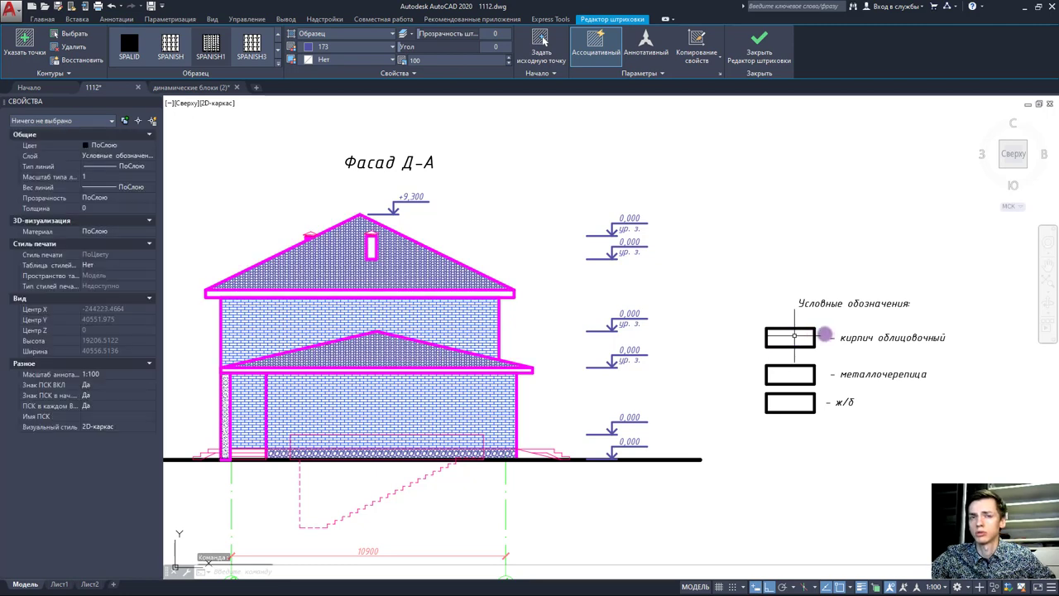
key("Escape")
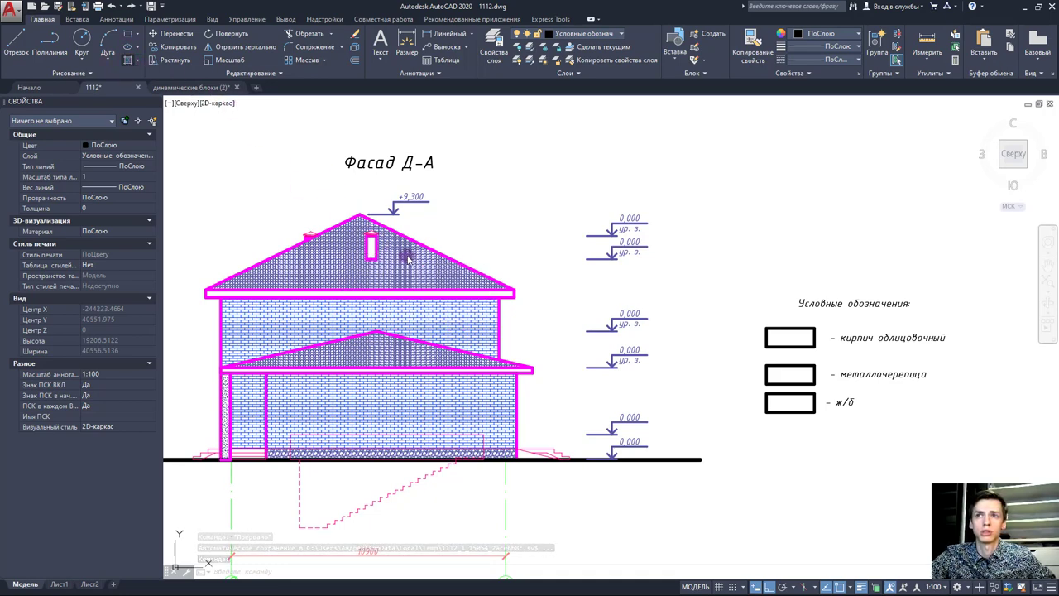
Step: Fill the кирпич облицовочный legend box with brick hatching using HATCH
type("hatch")
key("Return")
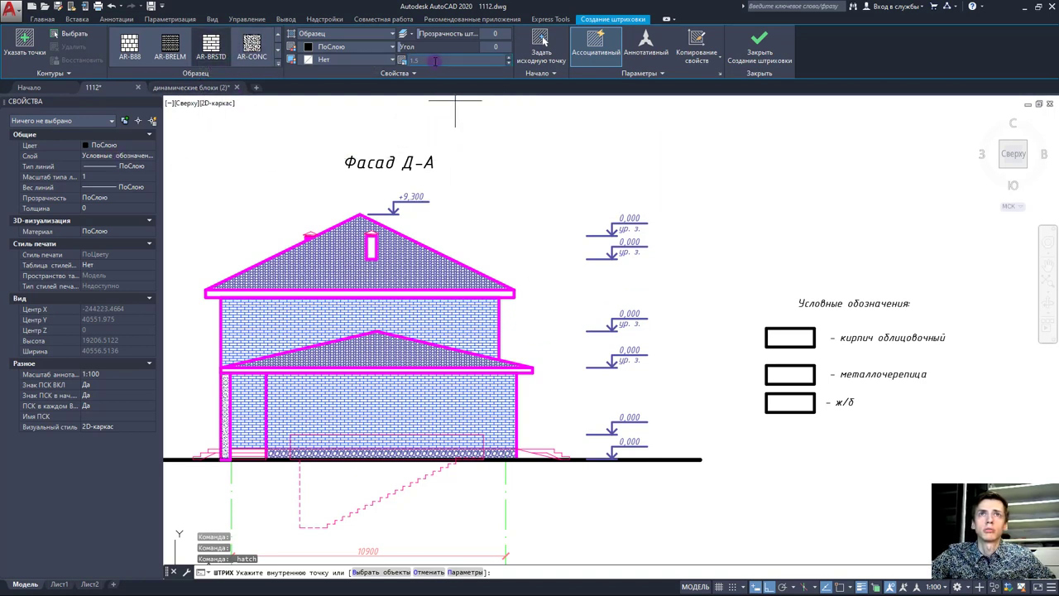
left_click(785, 339)
key("Escape")
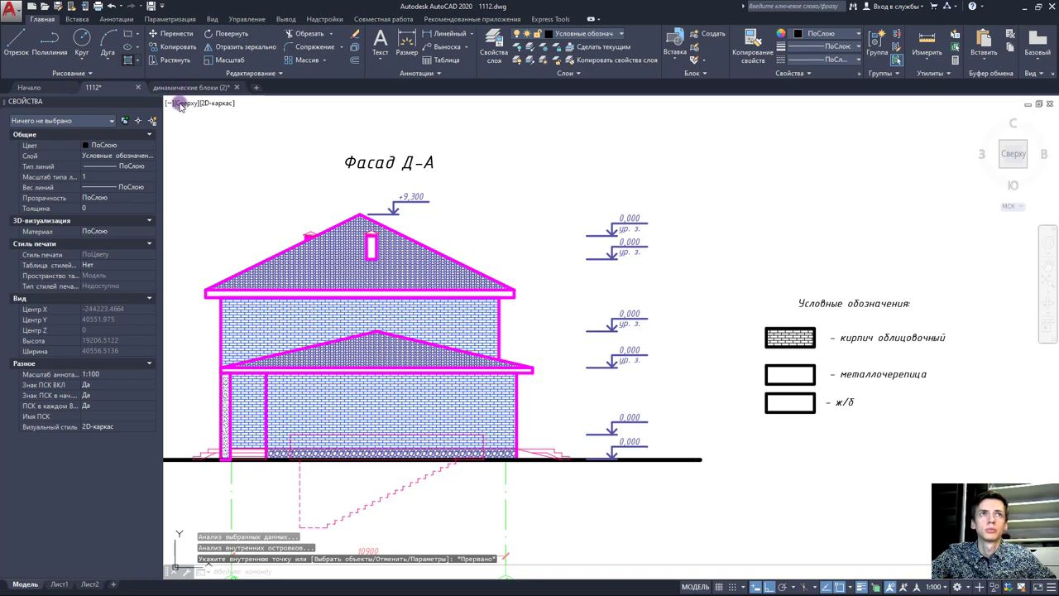
key("Return")
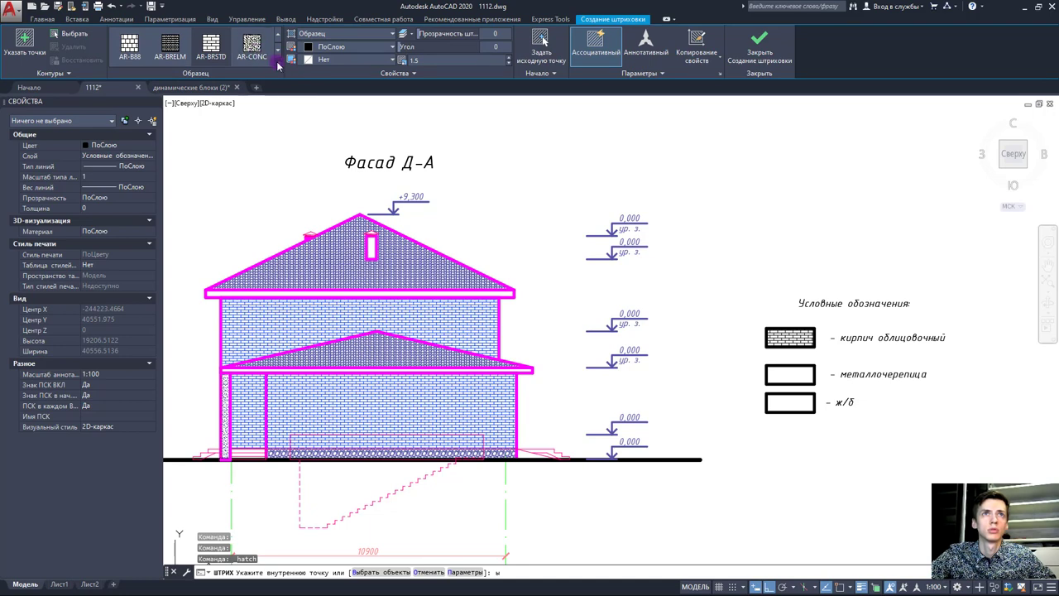
Step: Hatch the металлочерепица rectangle with the SPANISH1 pattern chosen from the gallery
left_click(279, 64)
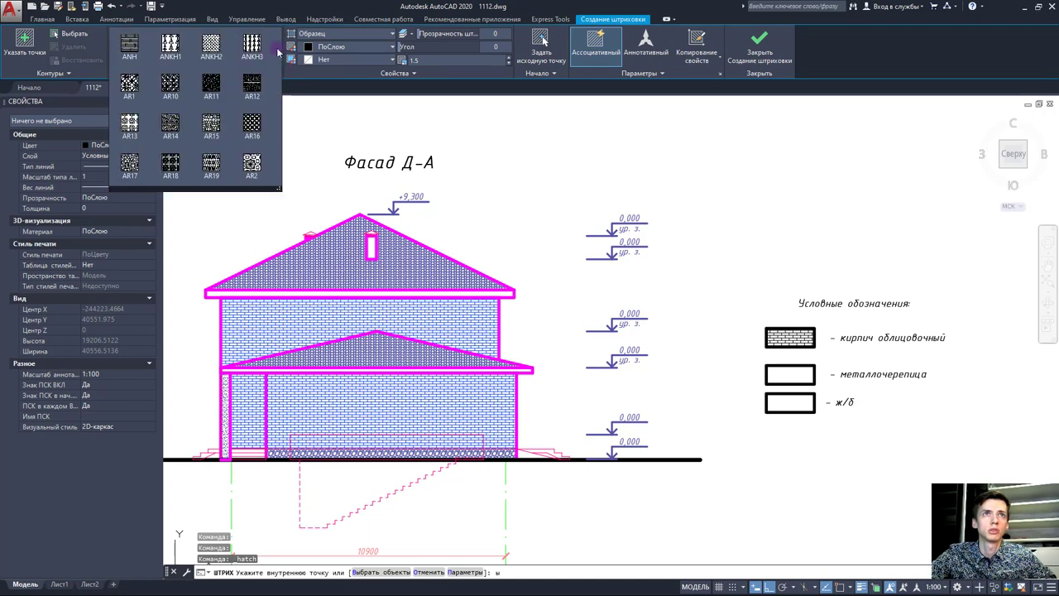
left_click_drag(278, 51, 276, 151)
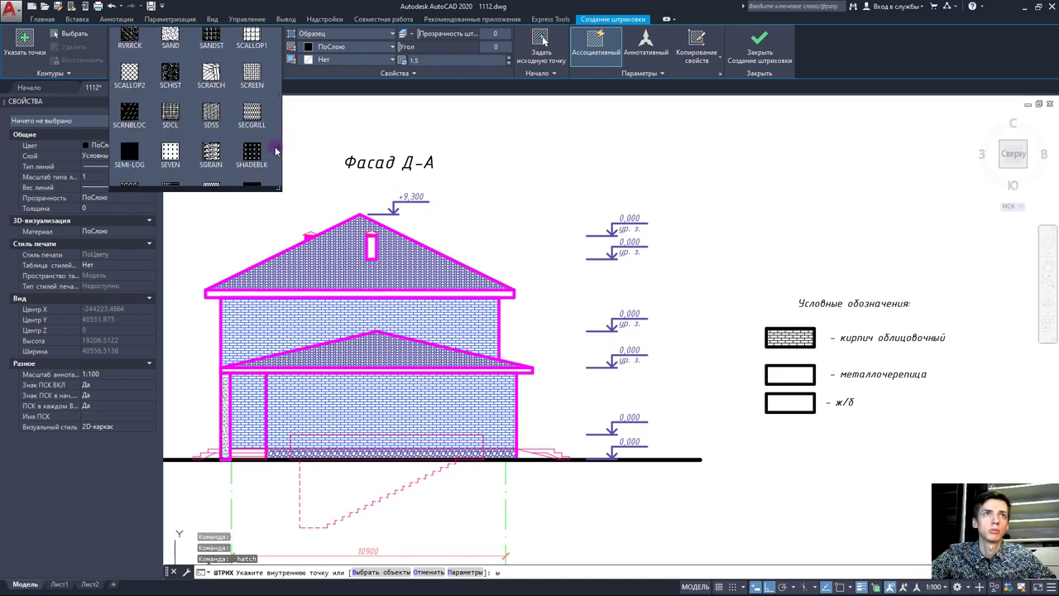
scroll(248, 145, "down", 4)
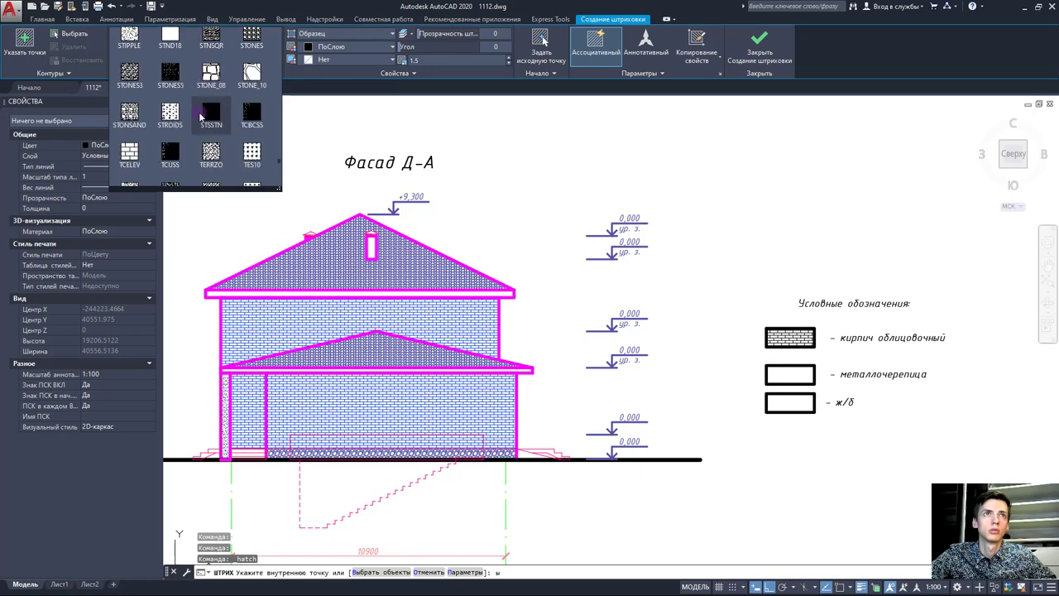
scroll(200, 117, "up", 5)
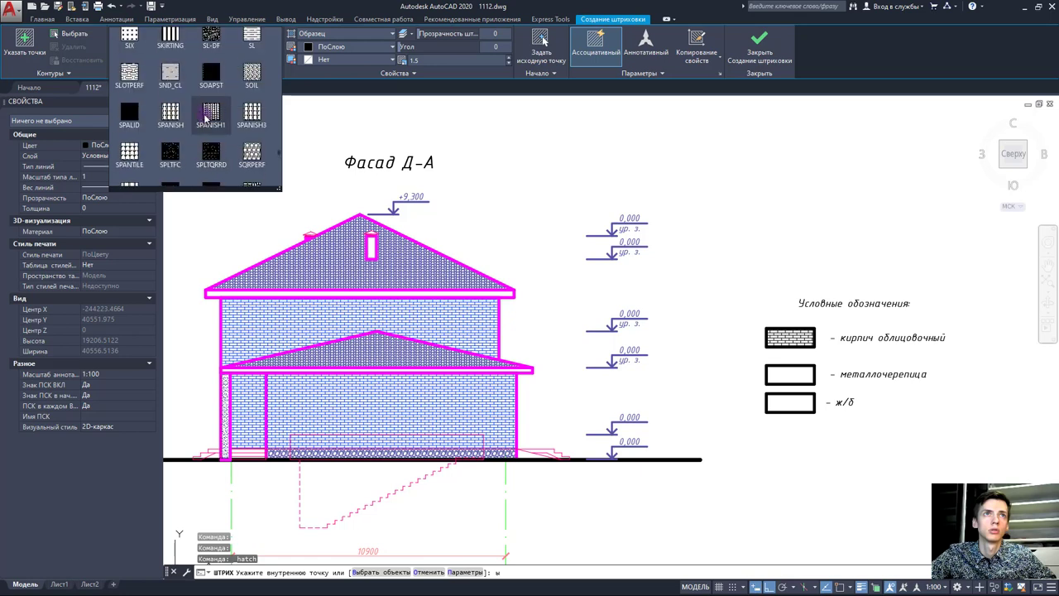
left_click(212, 116)
type("100")
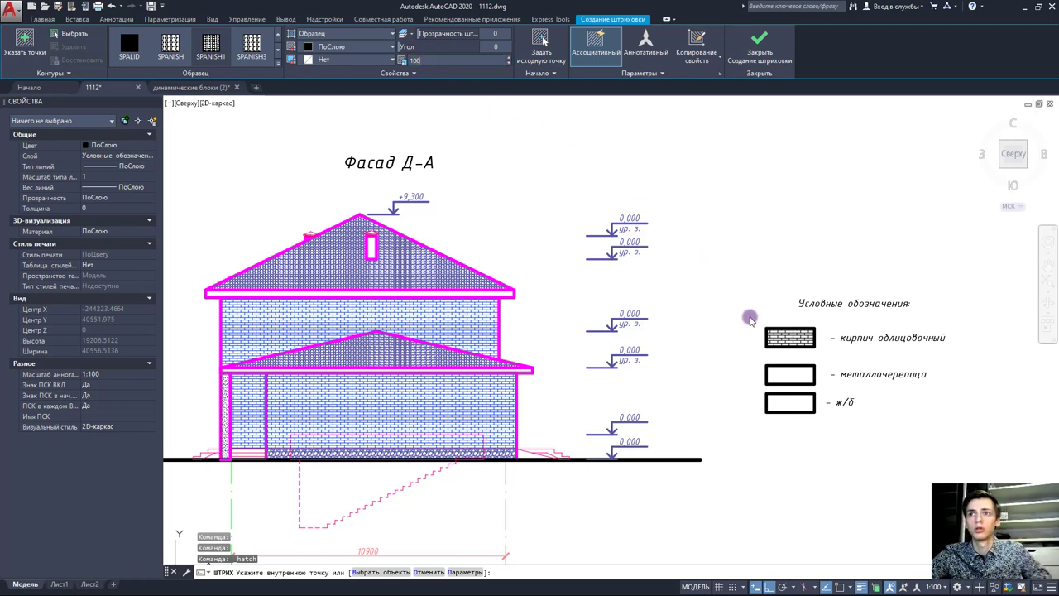
left_click(790, 375)
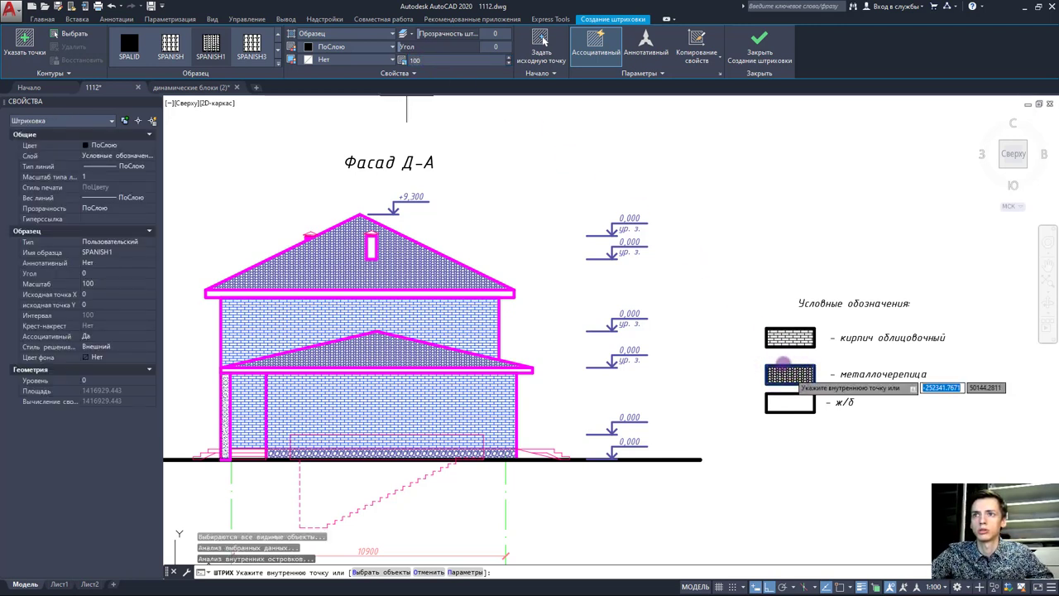
scroll(765, 341, "up", 6)
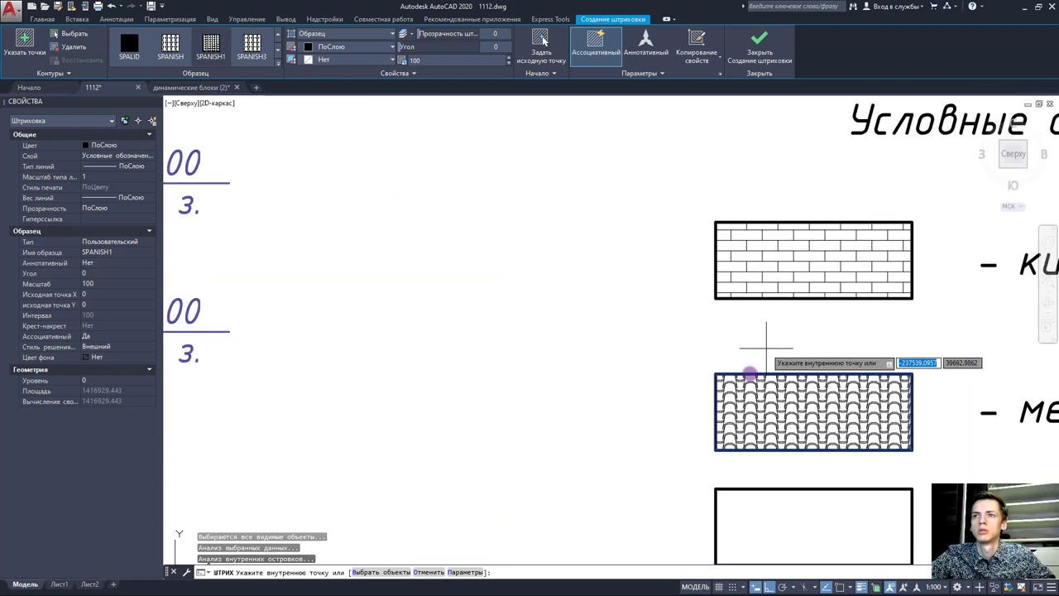
key("Escape")
scroll(733, 414, "down", 3)
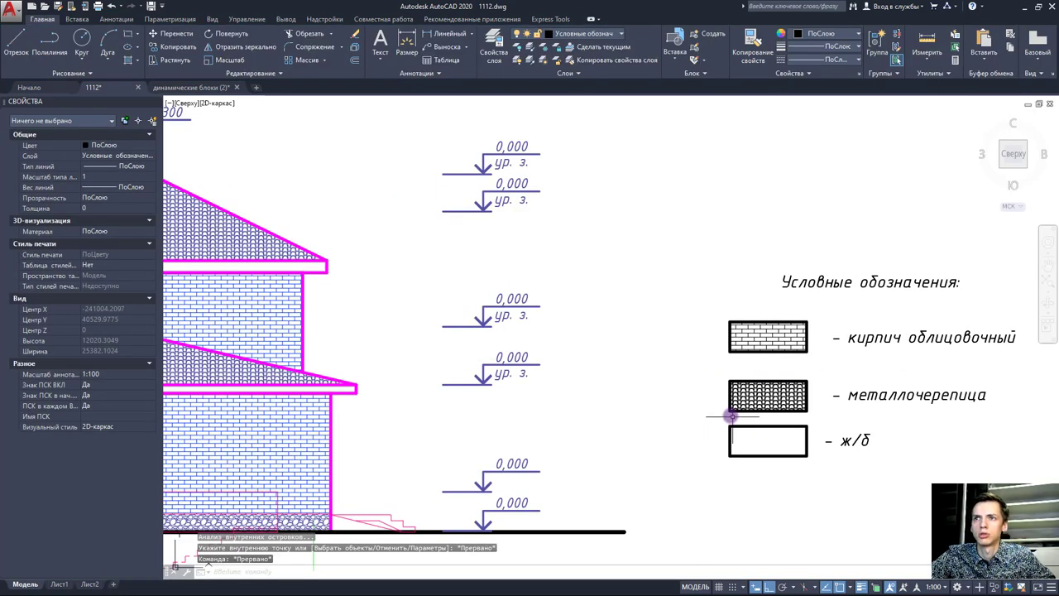
Step: Copy the ж/б rectangle and label and paste the copy below that row
left_click(873, 462)
left_click(712, 422)
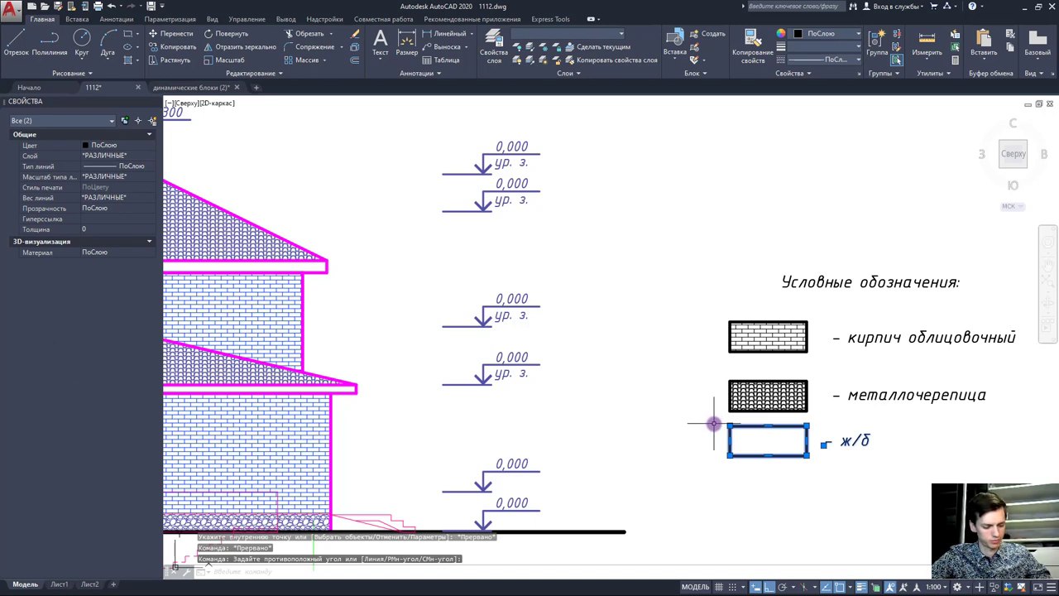
key("ctrl+c")
key("ctrl+v")
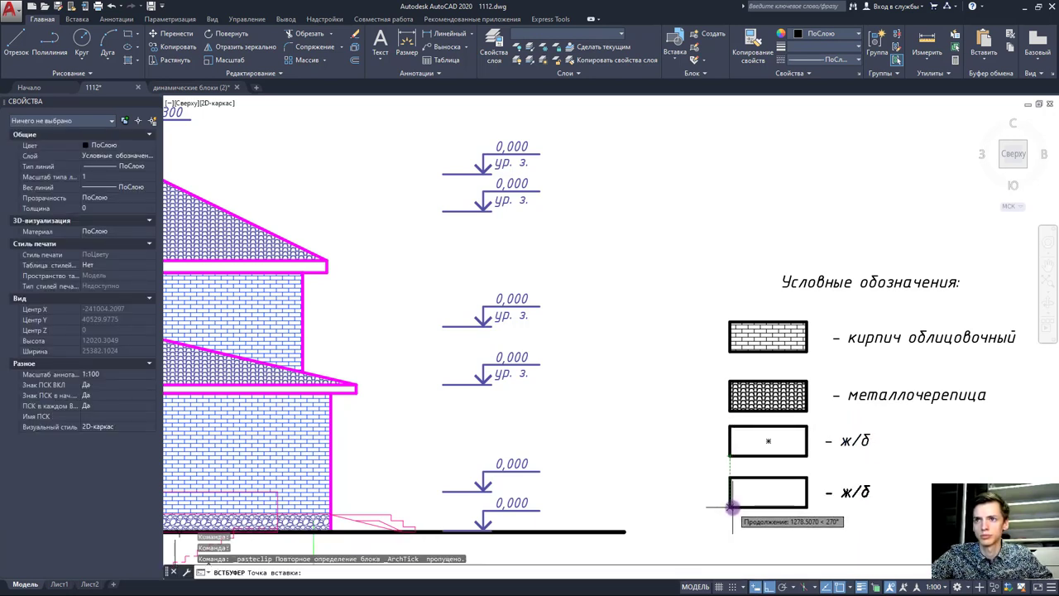
left_click(732, 507)
key("Escape")
key("Escape")
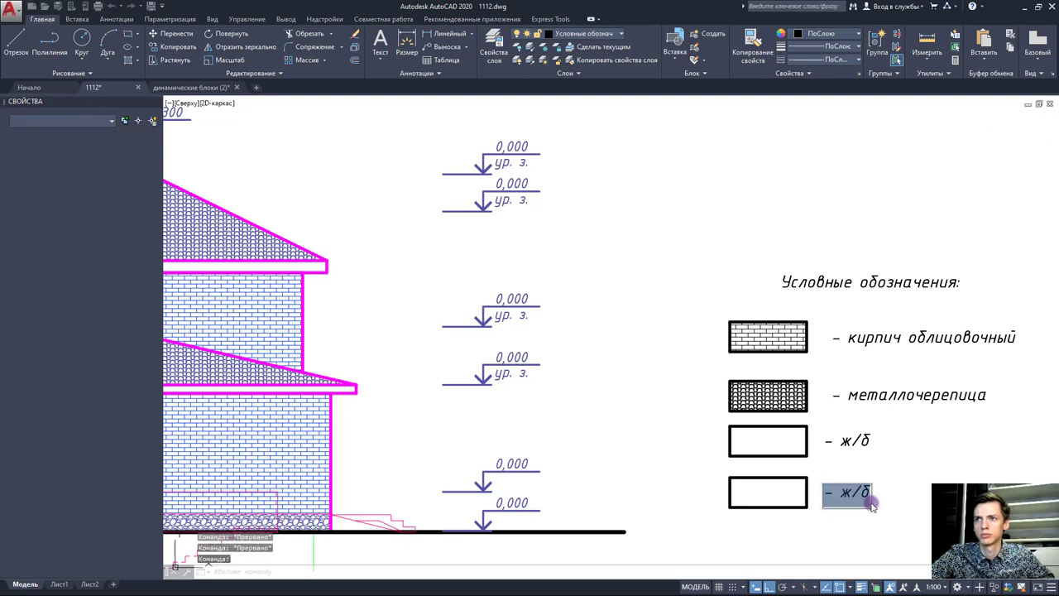
Step: Change the copied caption to 'декоративный камень'
double_click(845, 494)
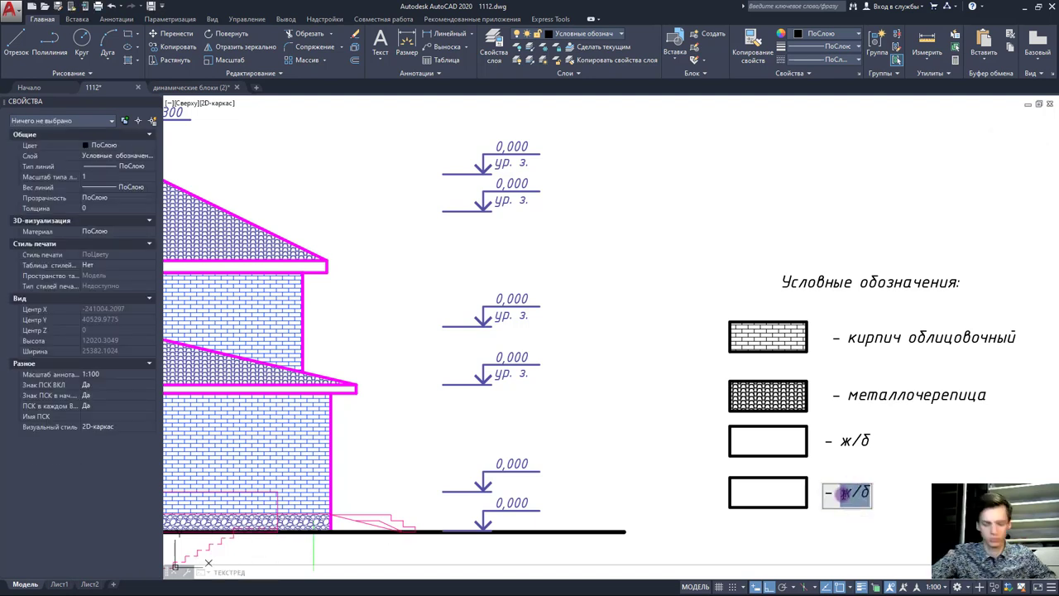
type("декоративн")
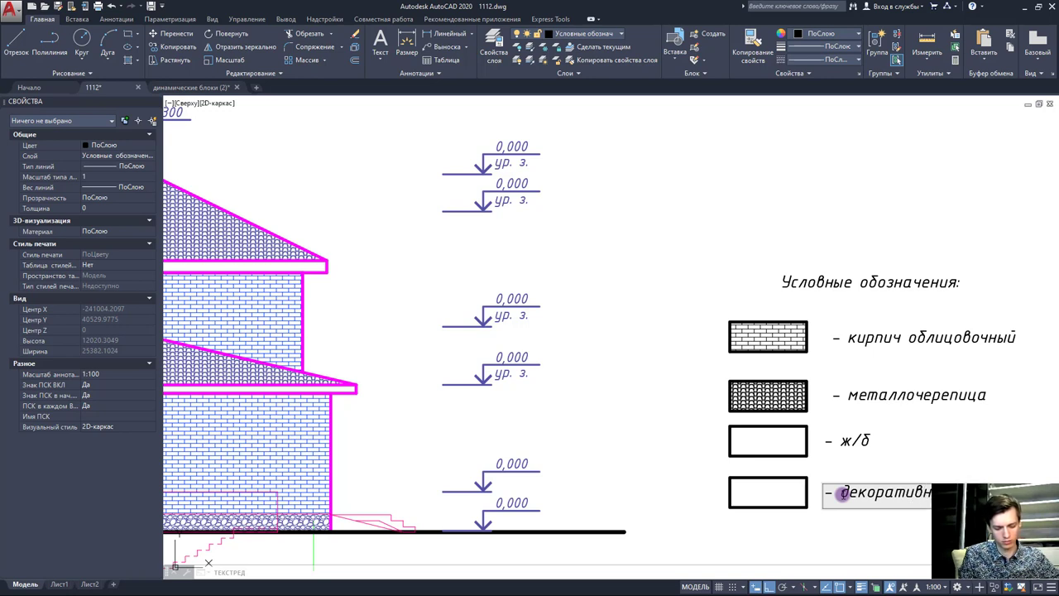
key("Escape")
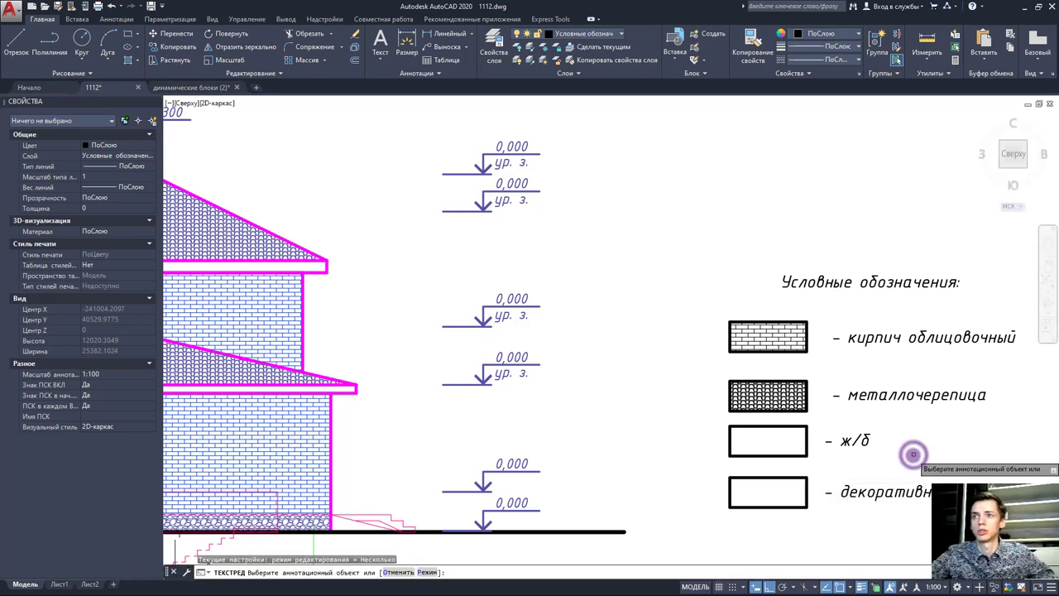
key("Escape")
left_click(849, 442)
key("Escape")
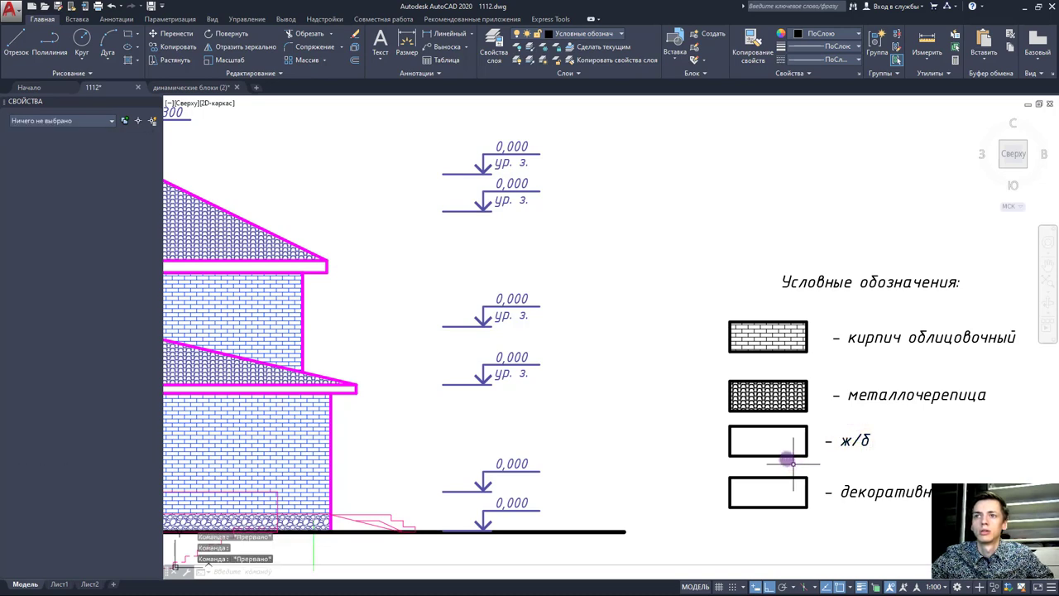
scroll(728, 468, "down", 2)
scroll(636, 432, "down", 1)
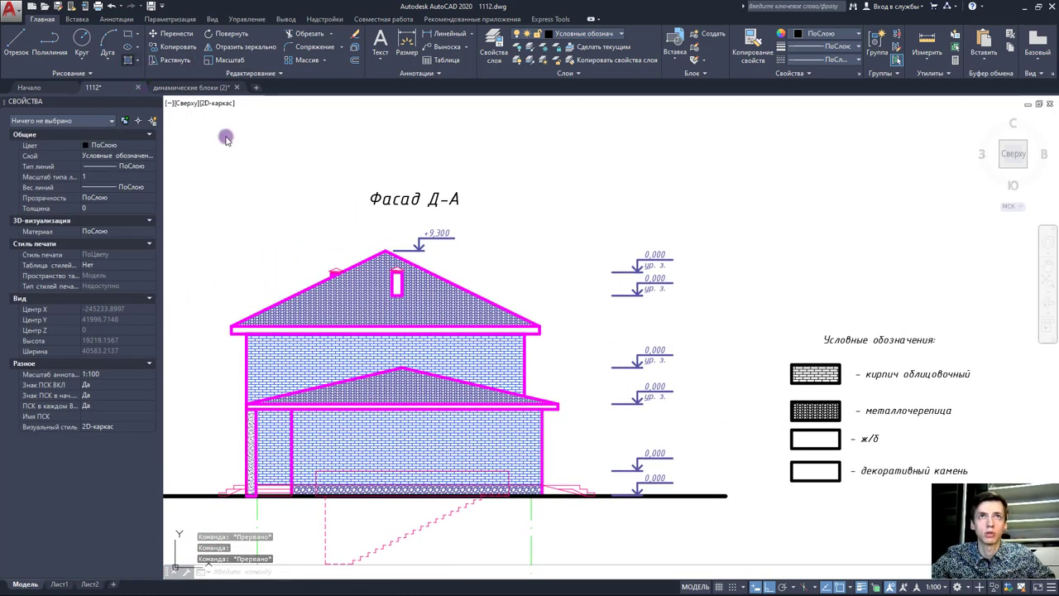
Step: Hatch the ж/б rectangle with the AR-SAND pattern
type("h")
key("Return")
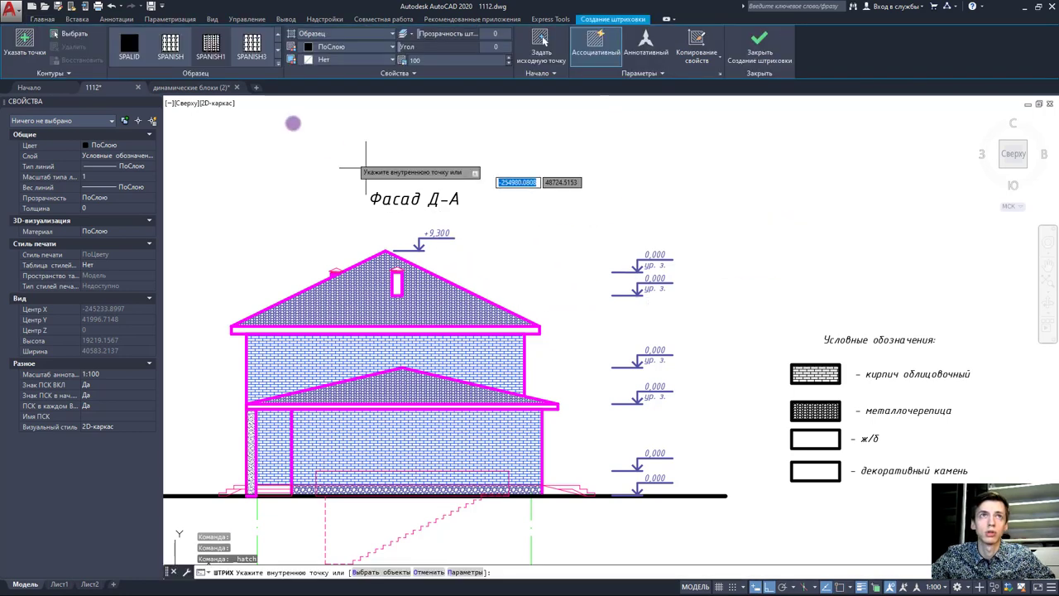
left_click(278, 35)
left_click(278, 34)
left_click(278, 35)
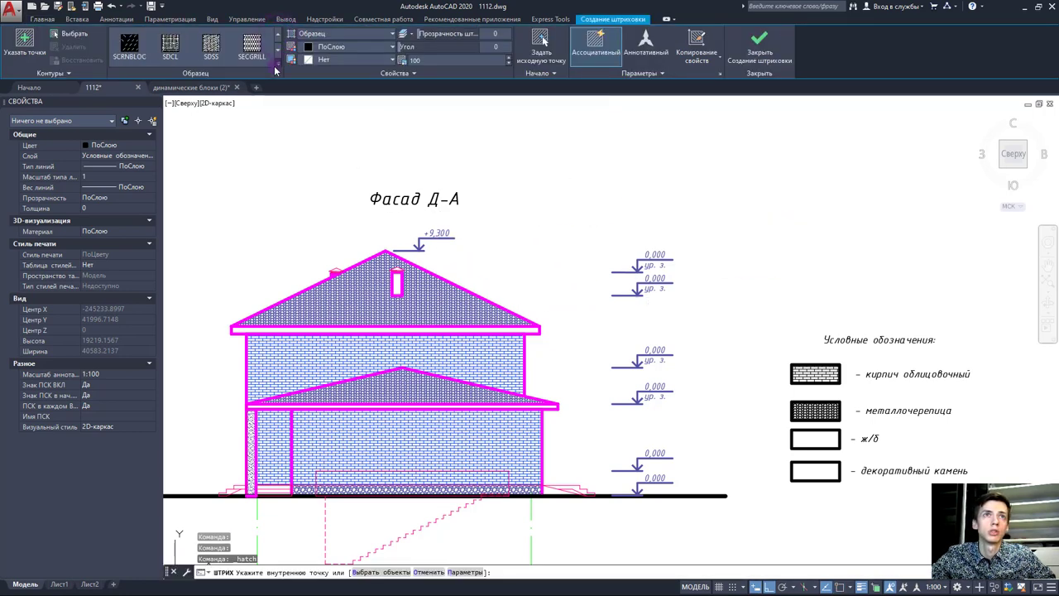
left_click(278, 63)
scroll(185, 125, "up", 5)
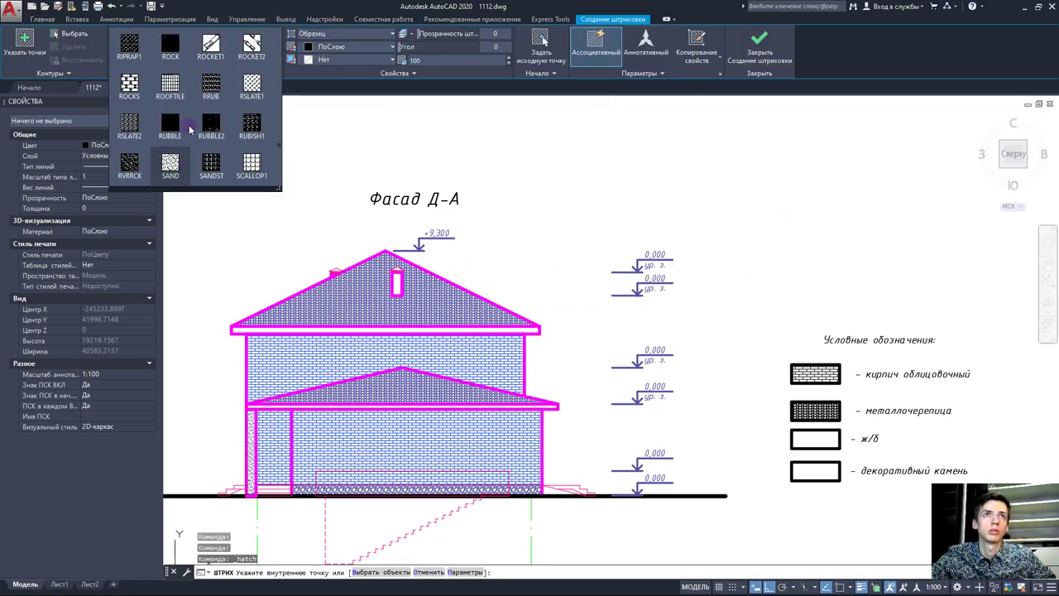
scroll(270, 55, "up", 2)
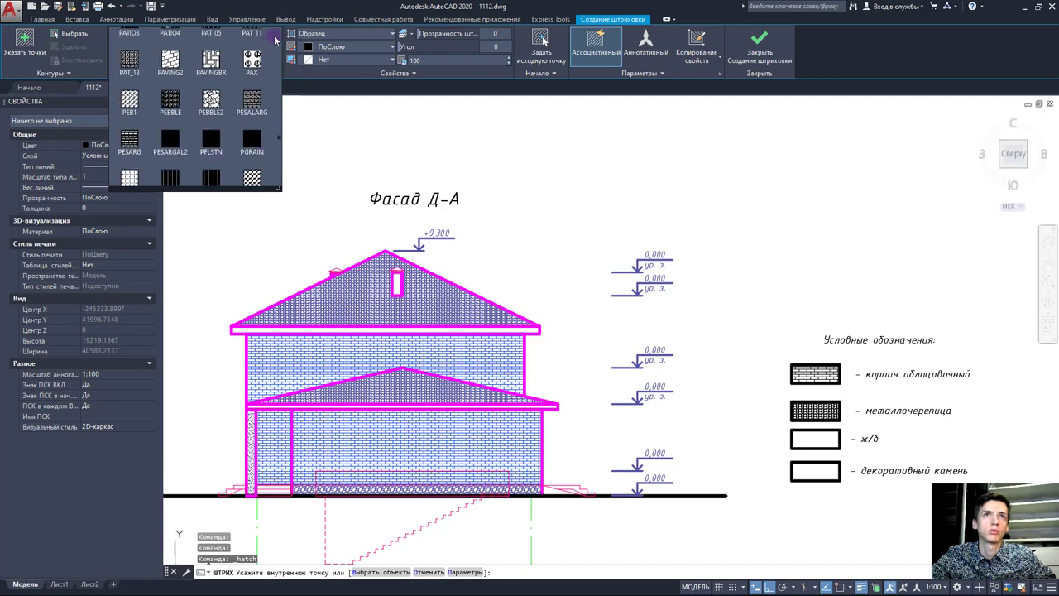
scroll(265, 124, "up", 3)
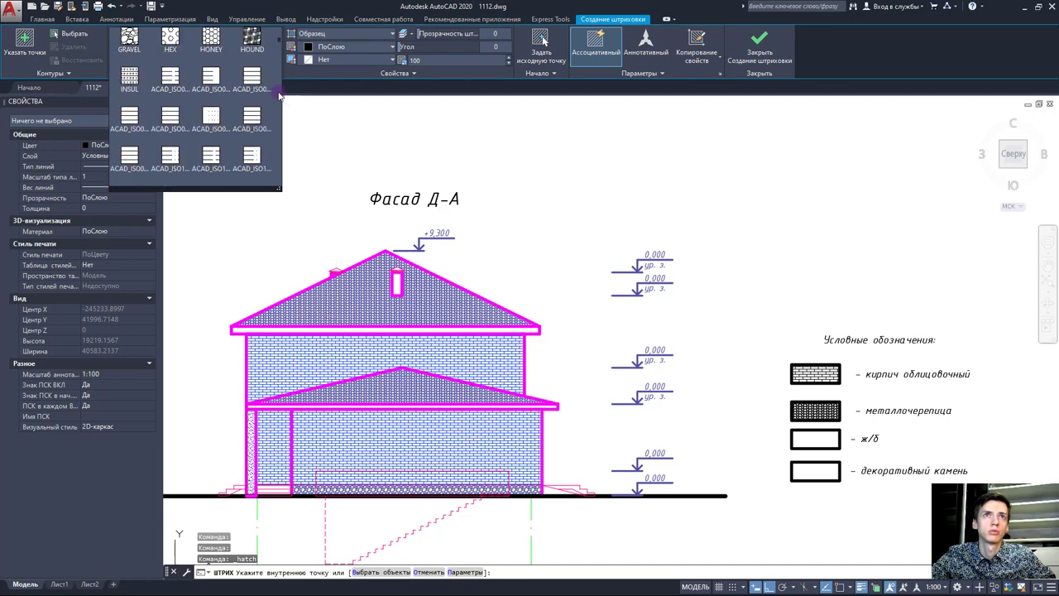
scroll(252, 111, "up", 3)
scroll(240, 99, "up", 3)
scroll(227, 91, "up", 3)
scroll(227, 91, "up", 1)
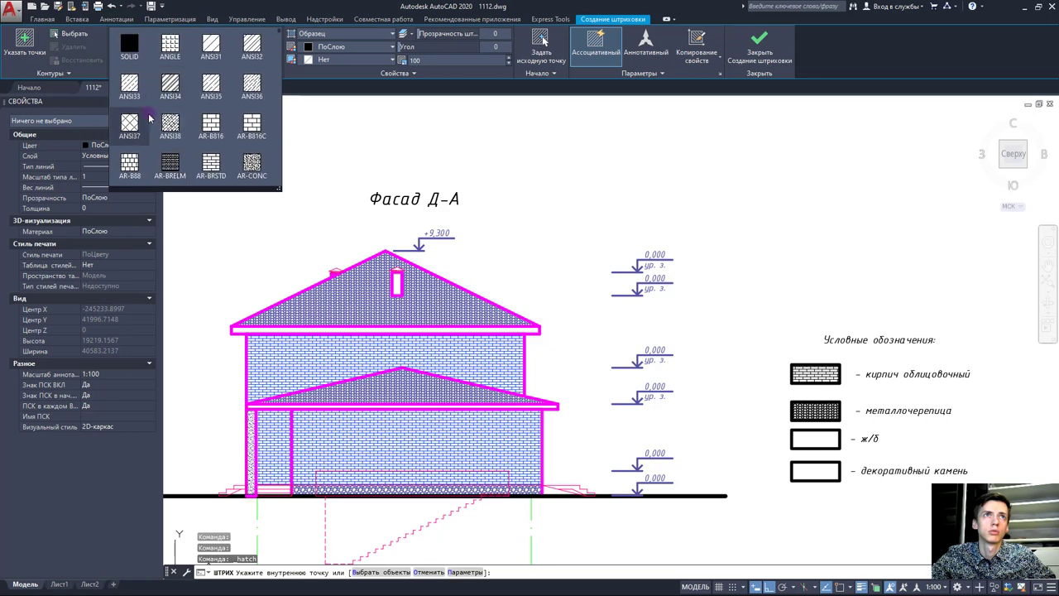
left_click(142, 123)
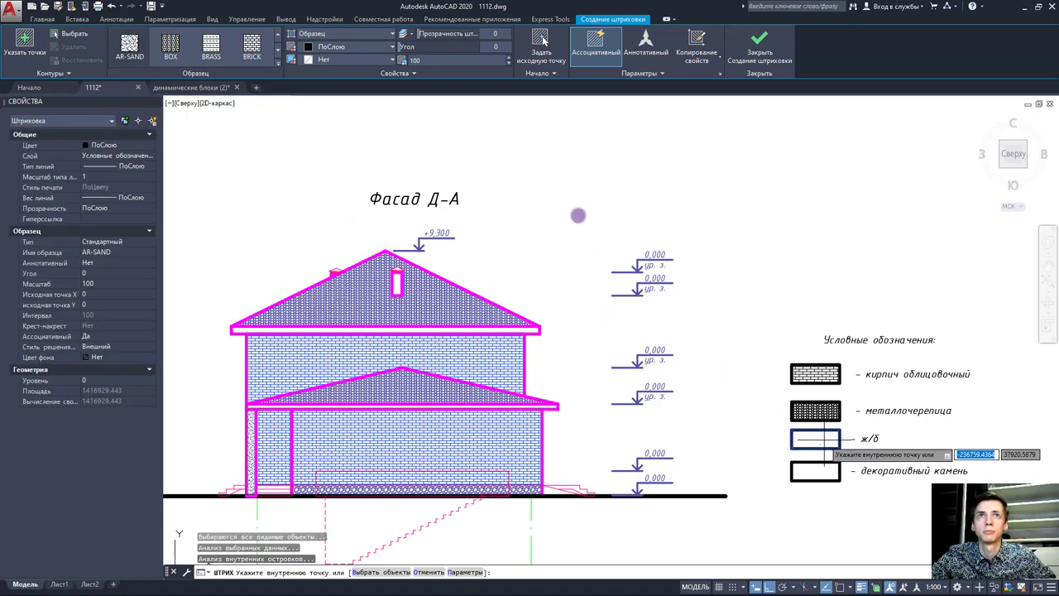
key("Escape")
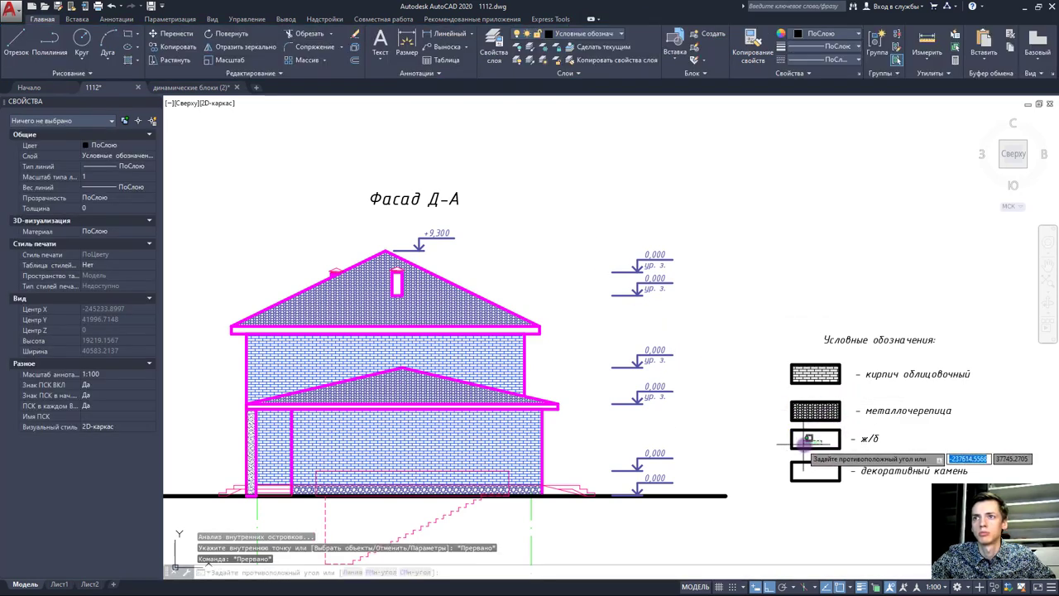
Step: Set the ж/б box's AR-SAND hatch scale to 2
left_click(817, 441)
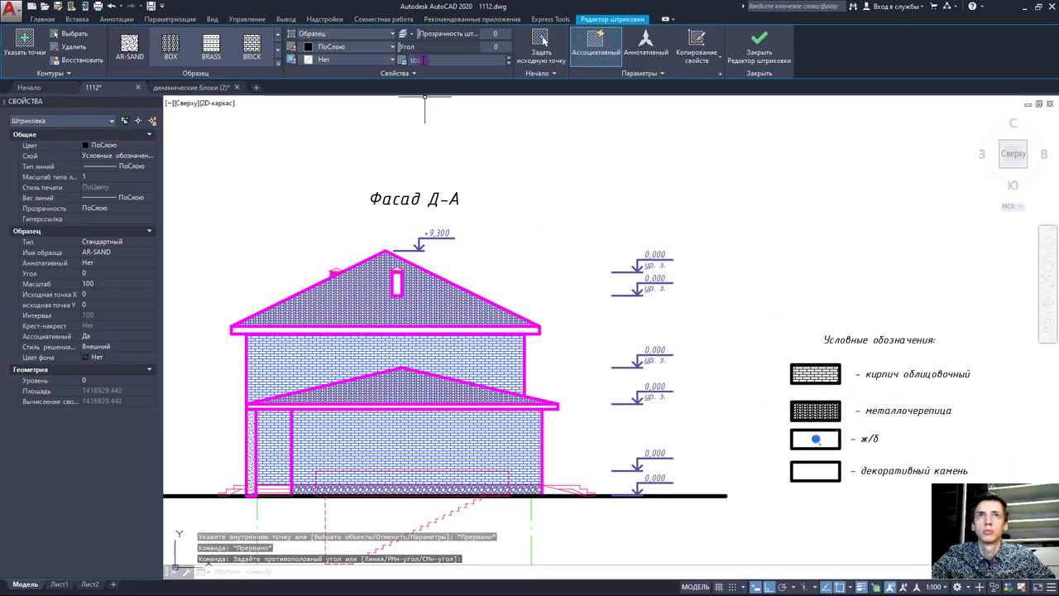
type("2")
key("Return")
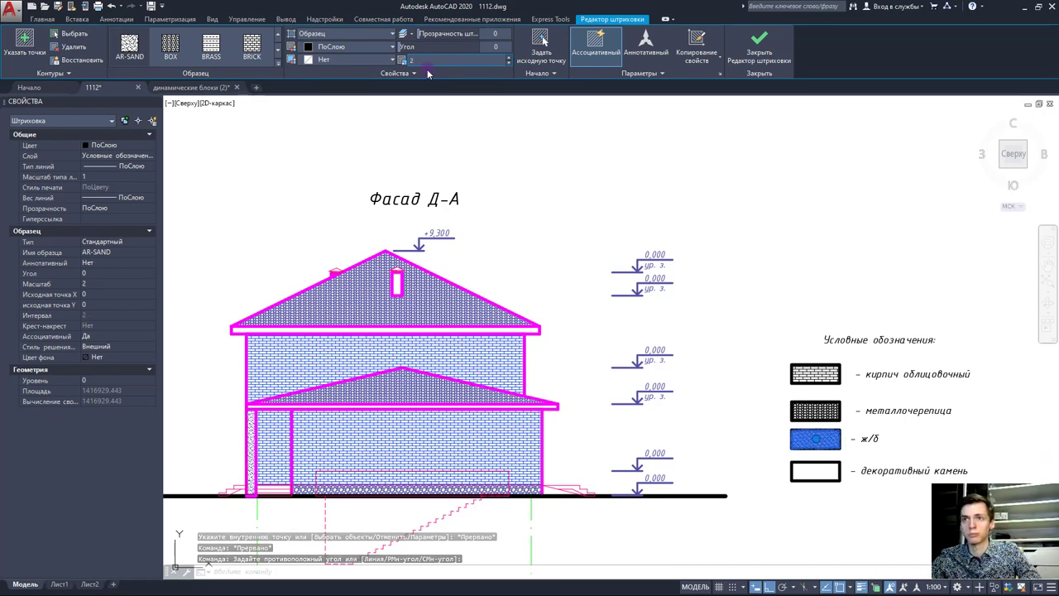
scroll(832, 455, "up", 3)
scroll(828, 430, "down", 5)
key("Escape")
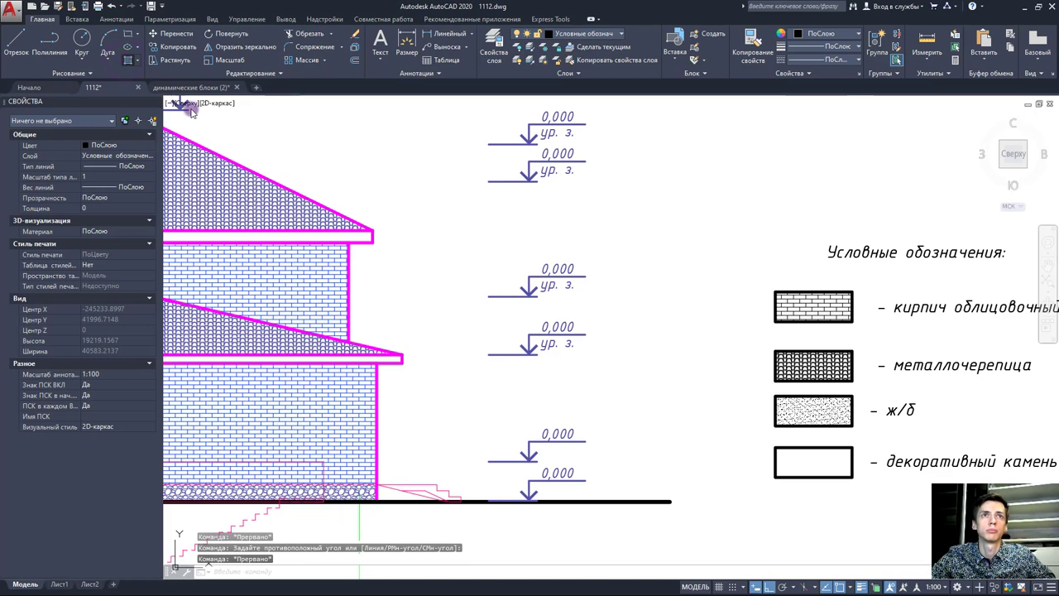
type("h")
key("Return")
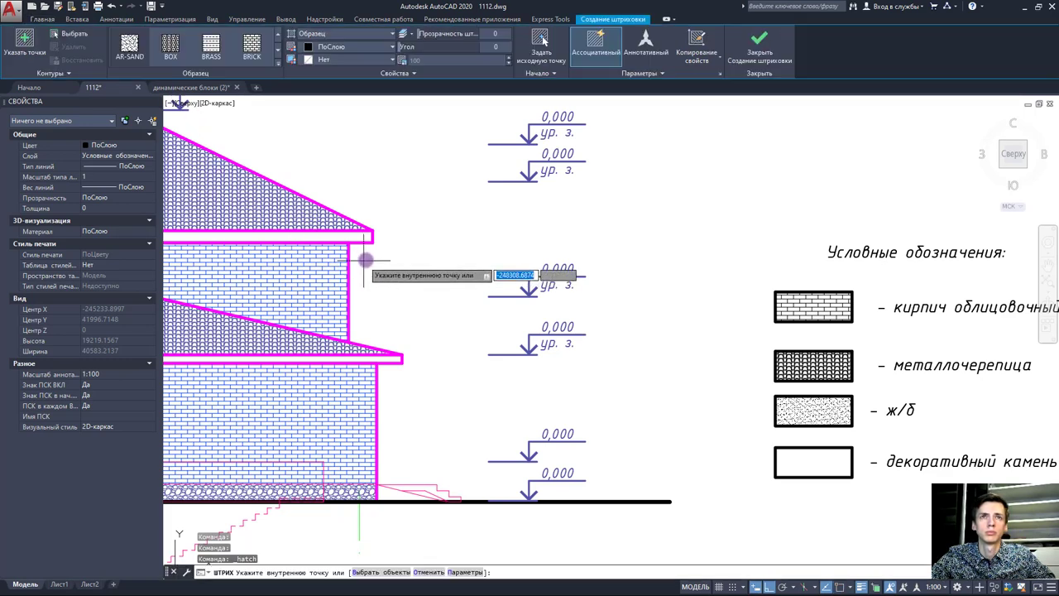
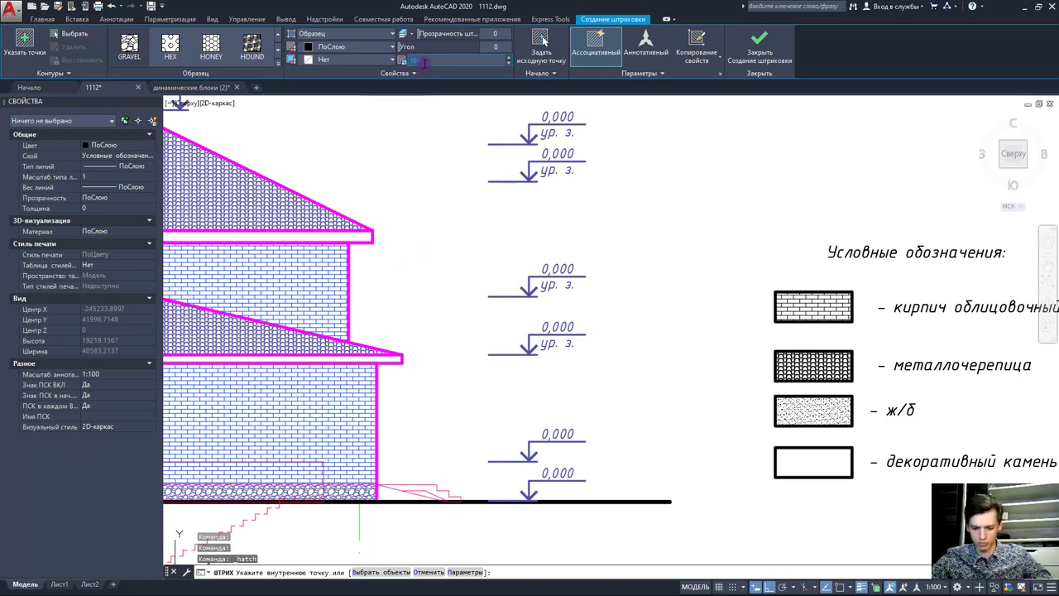
Step: Fill the 'декоративный камень' legend box with the stone hatch at scale 10
type("10")
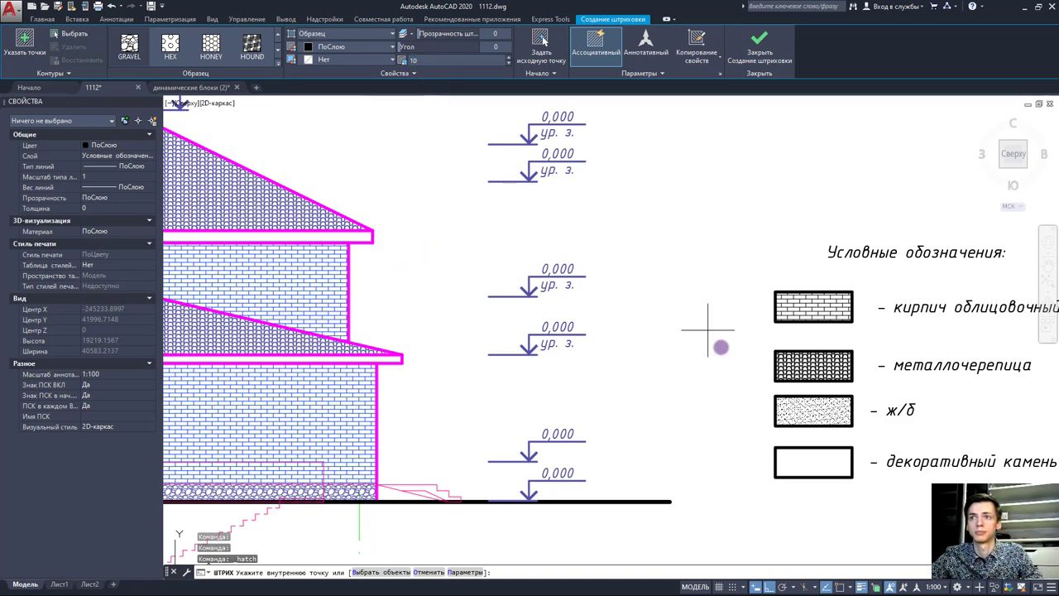
left_click(795, 461)
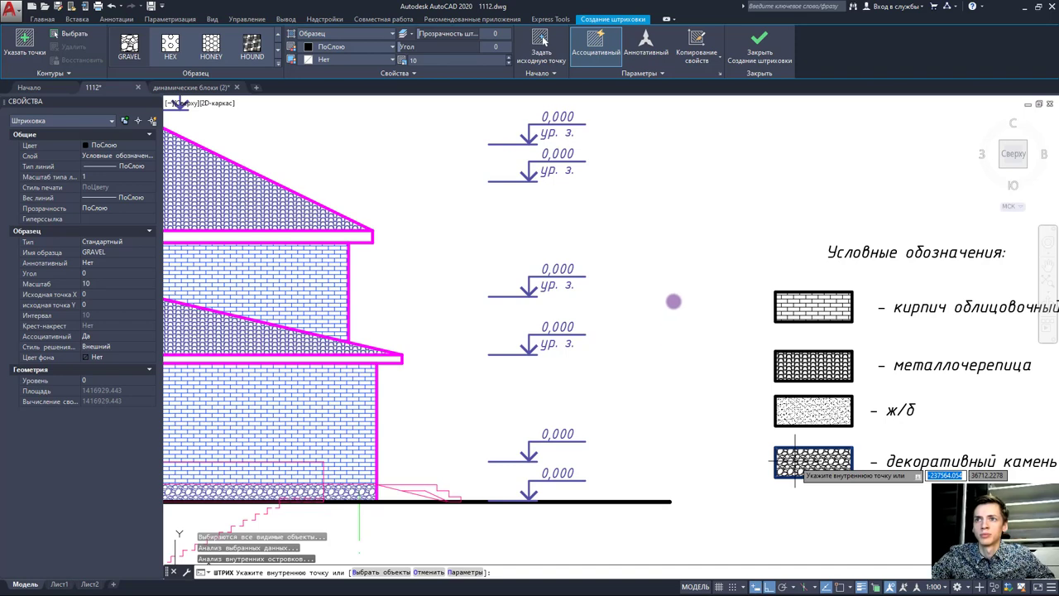
key("Escape")
key("Escape")
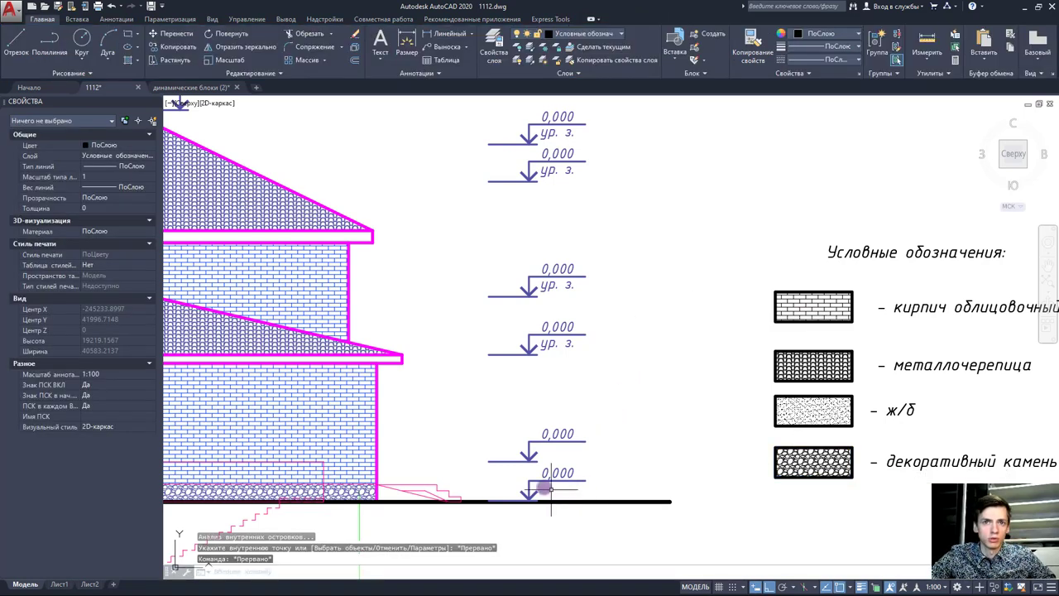
Step: Measure the 450 height from the wall base to the ground line
left_click(927, 40)
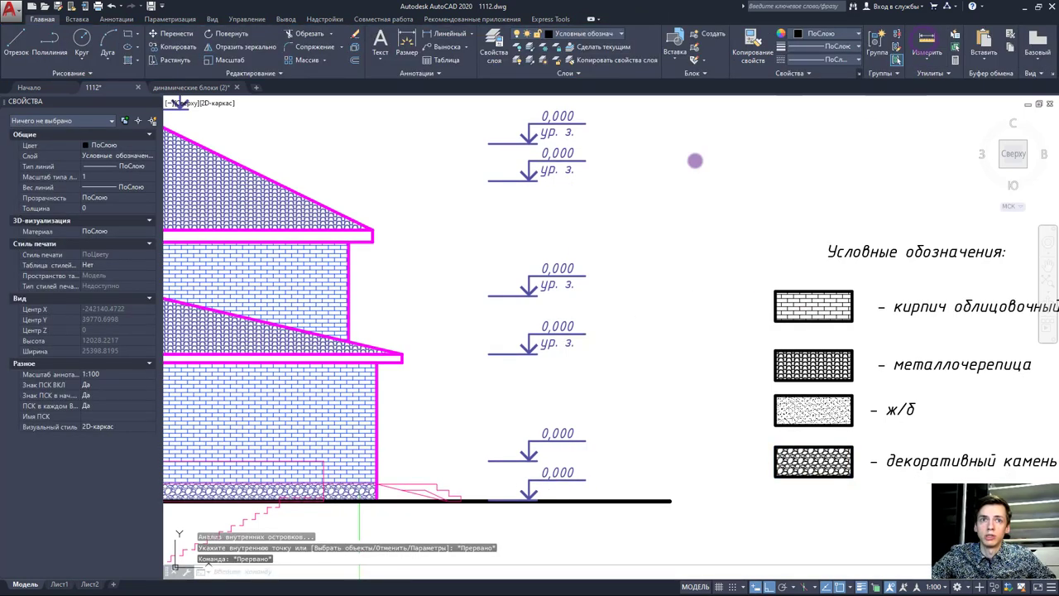
scroll(377, 482, "up", 7)
scroll(387, 478, "up", 3)
scroll(387, 478, "down", 3)
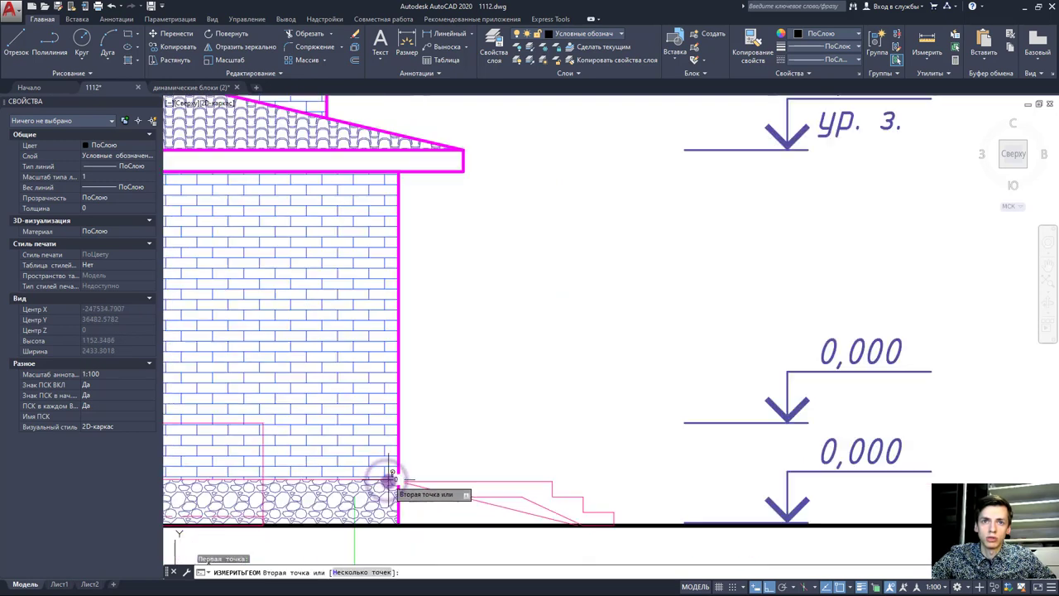
scroll(386, 477, "down", 2)
left_click(386, 508)
key("Escape")
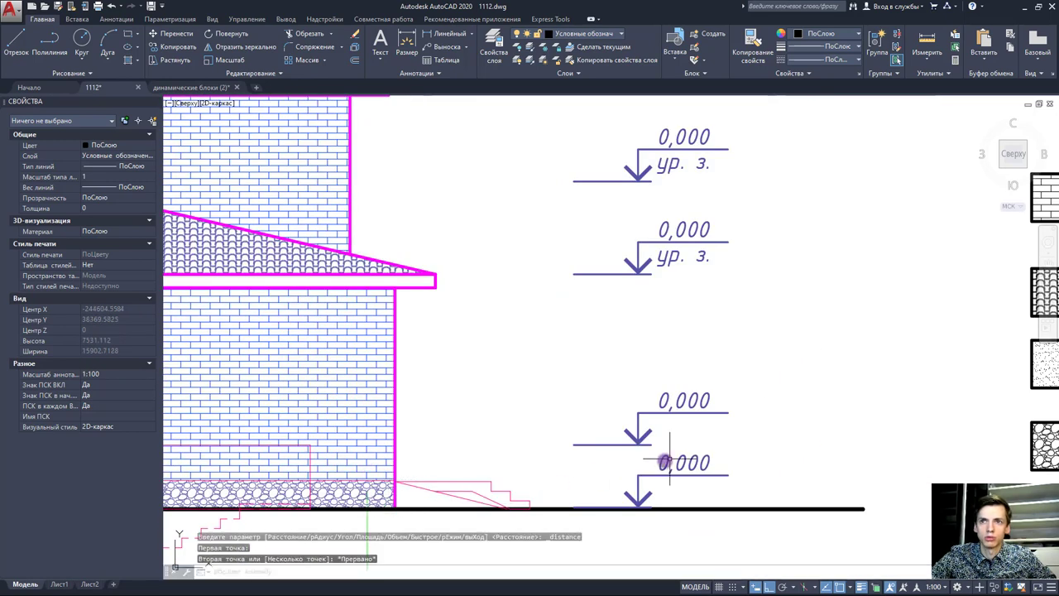
Step: Edit the lowest level mark's Высота attribute from 0,000 to -0,450
double_click(667, 462)
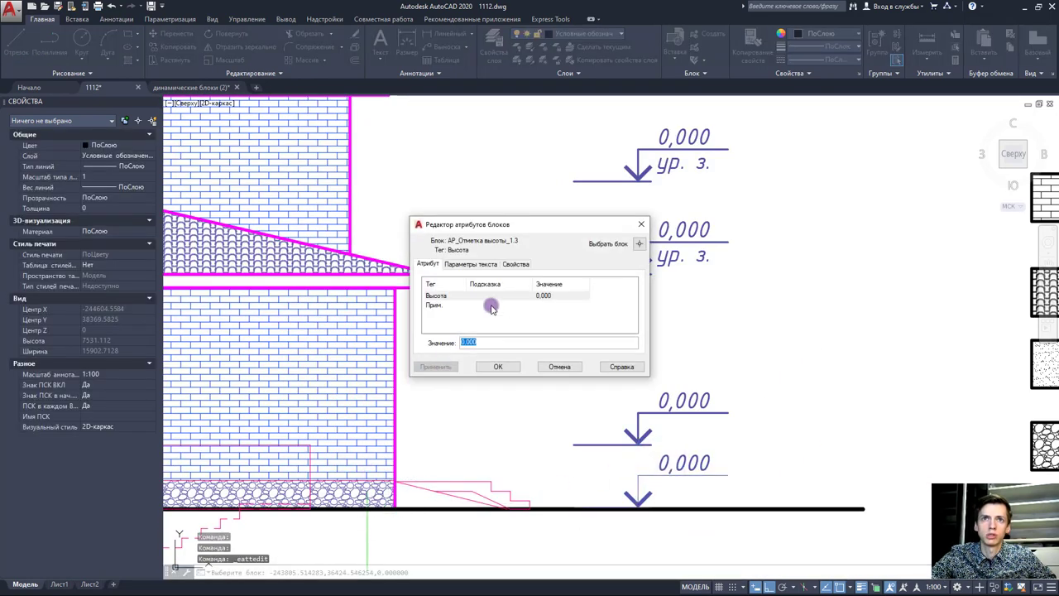
left_click(462, 342)
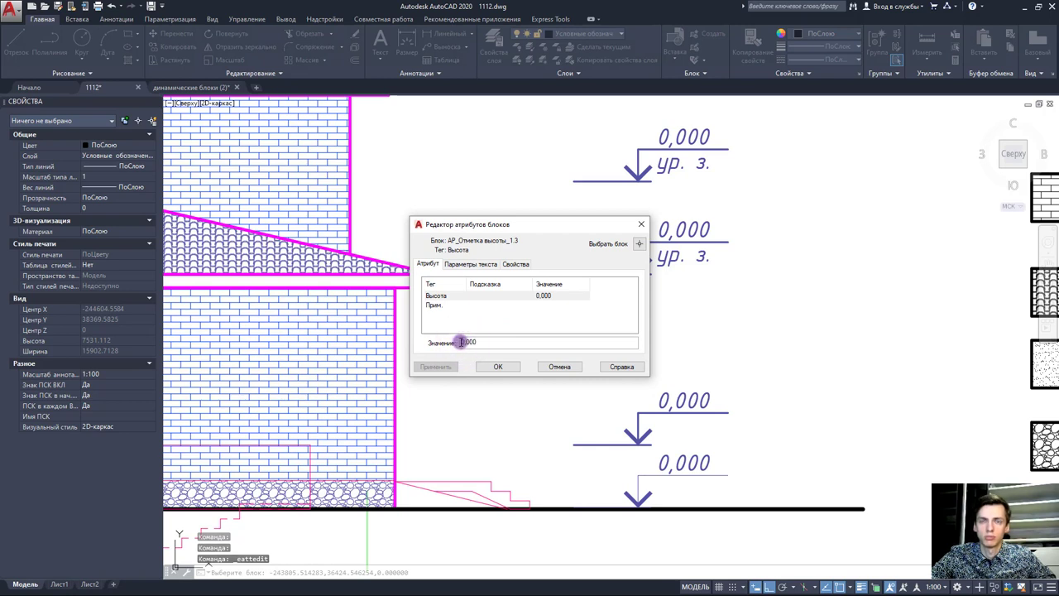
type("-")
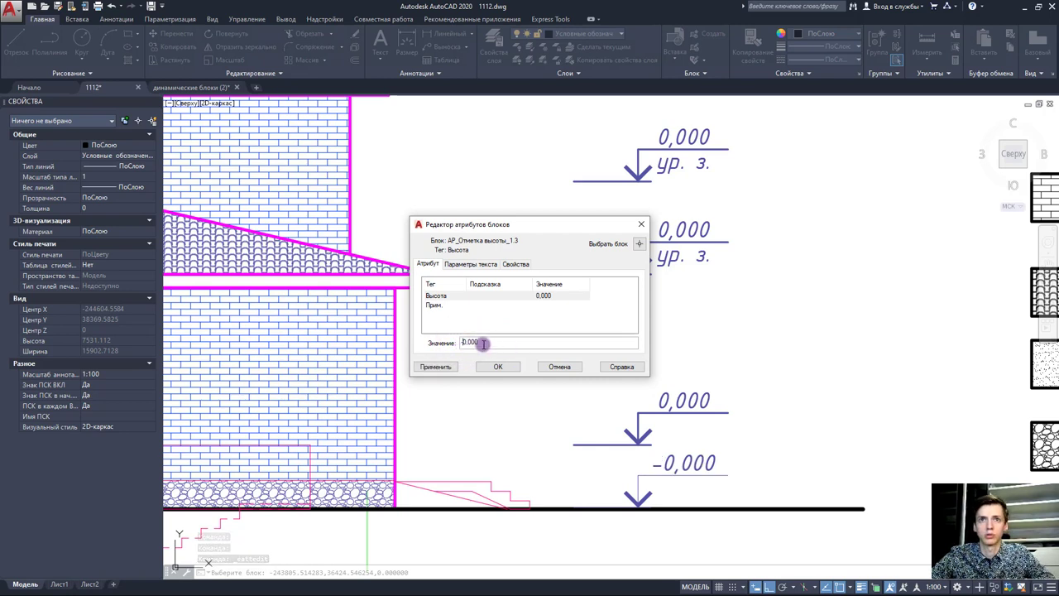
double_click(466, 343)
left_click(469, 342)
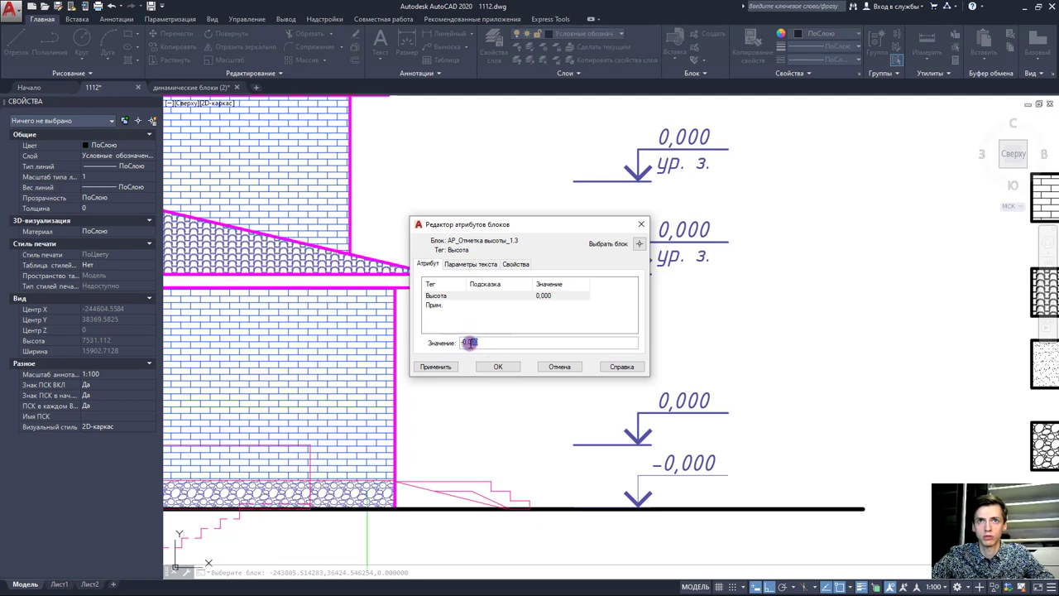
type("-0,450")
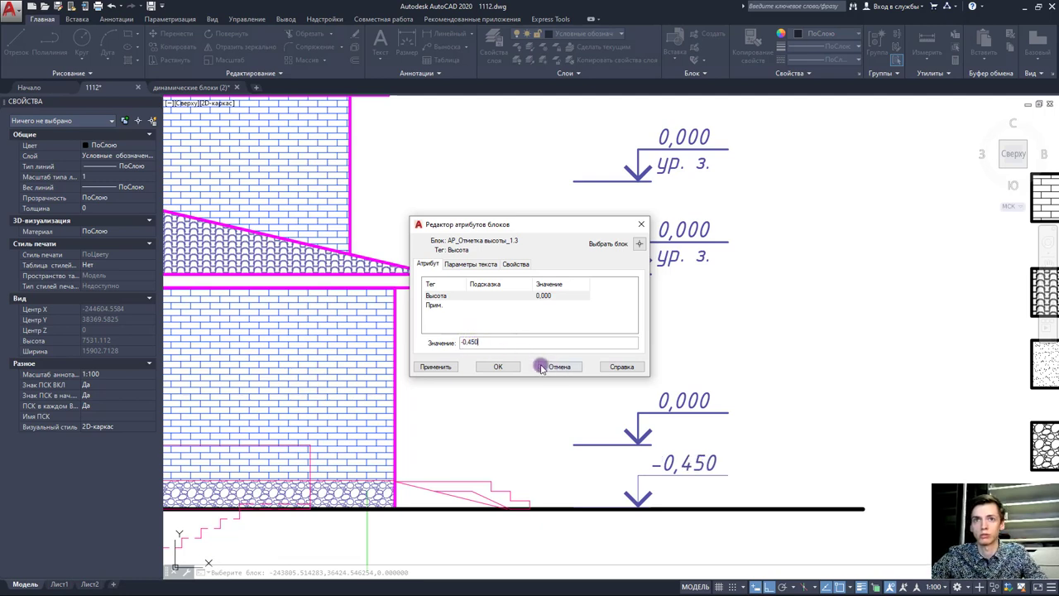
left_click(499, 367)
scroll(674, 406, "up", 1)
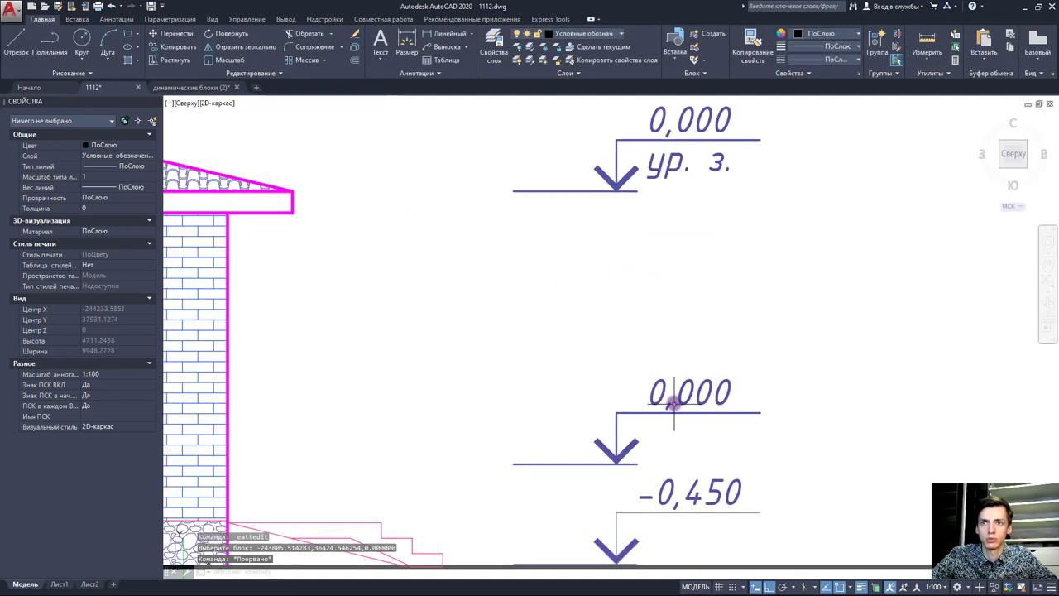
scroll(667, 314, "down", 1)
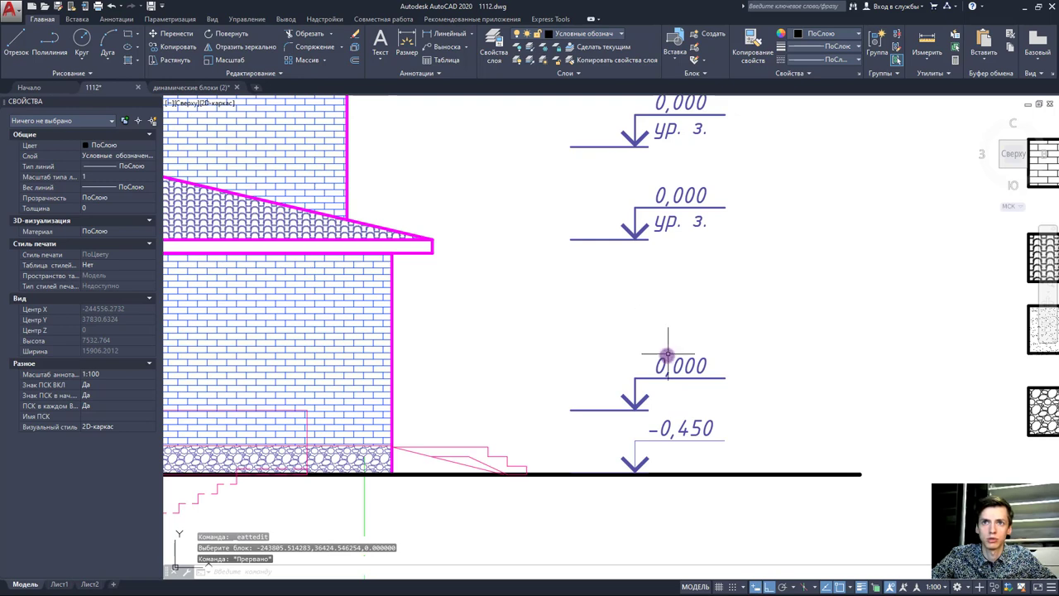
scroll(661, 365, "down", 5)
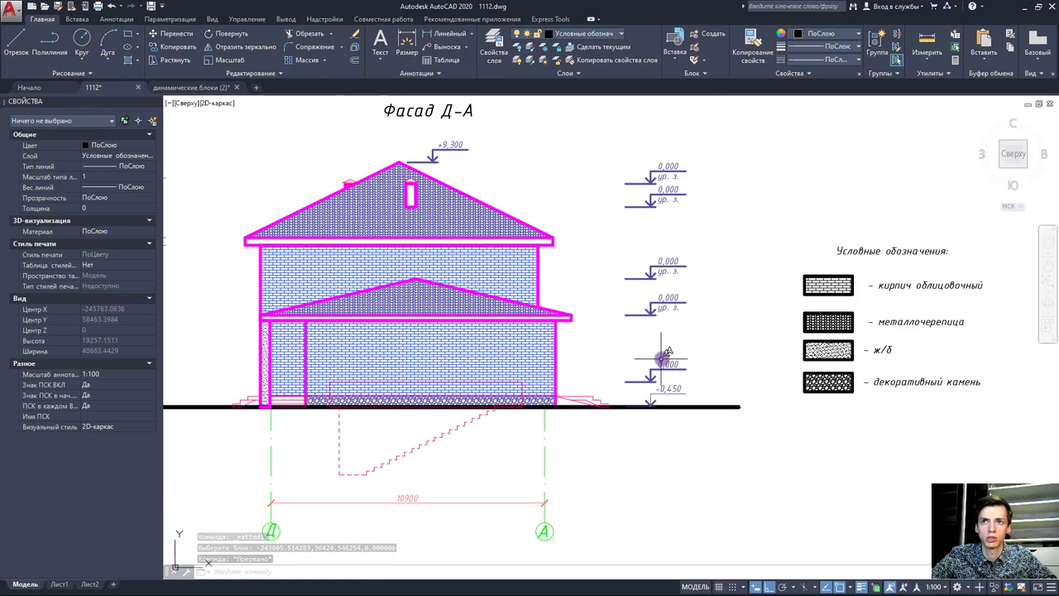
scroll(656, 359, "down", 2)
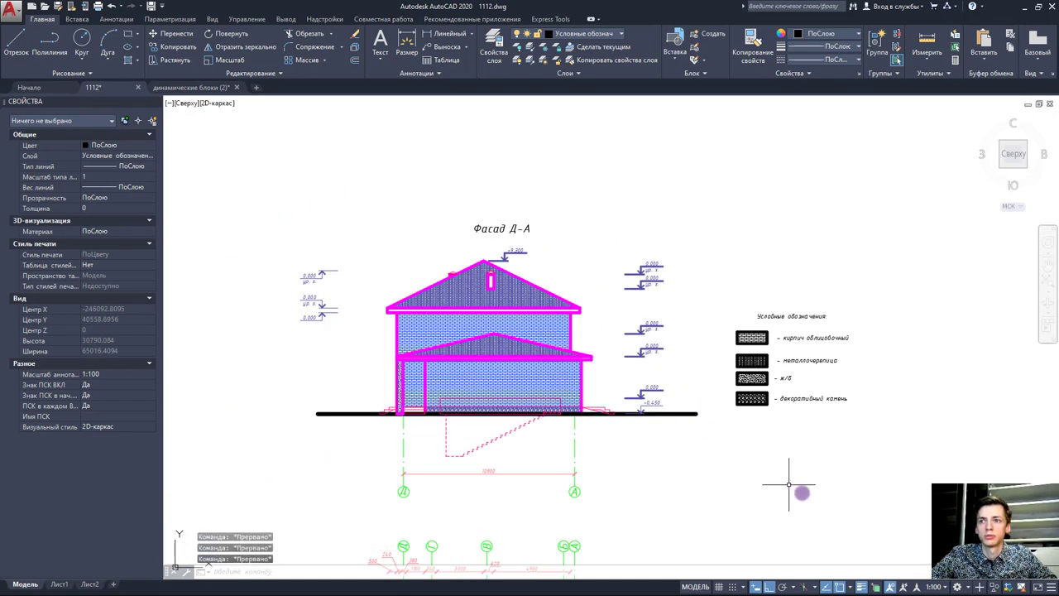
left_click(863, 586)
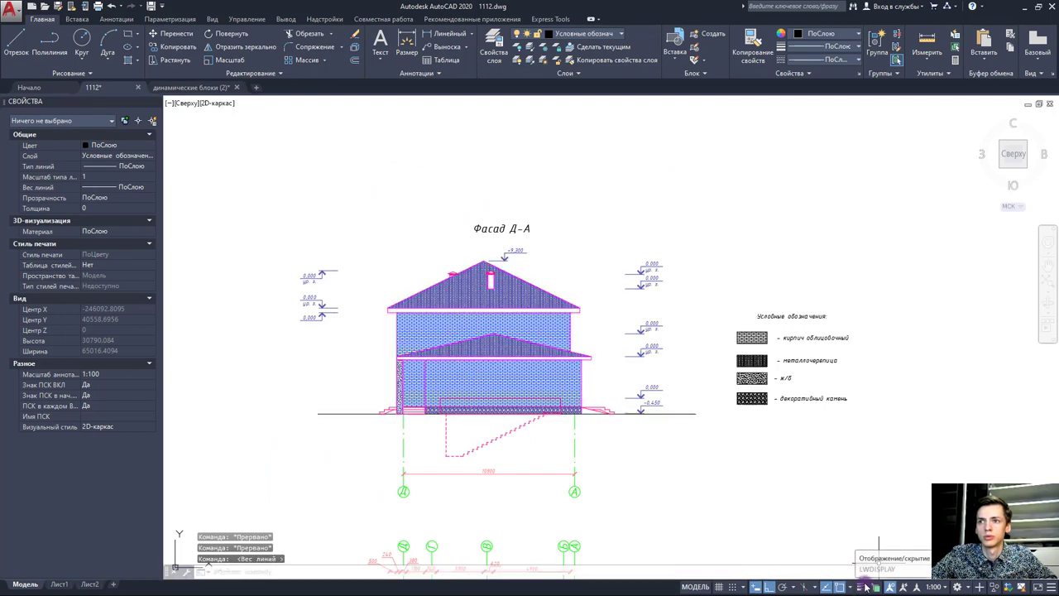
left_click(862, 587)
scroll(654, 352, "up", 3)
scroll(644, 342, "up", 3)
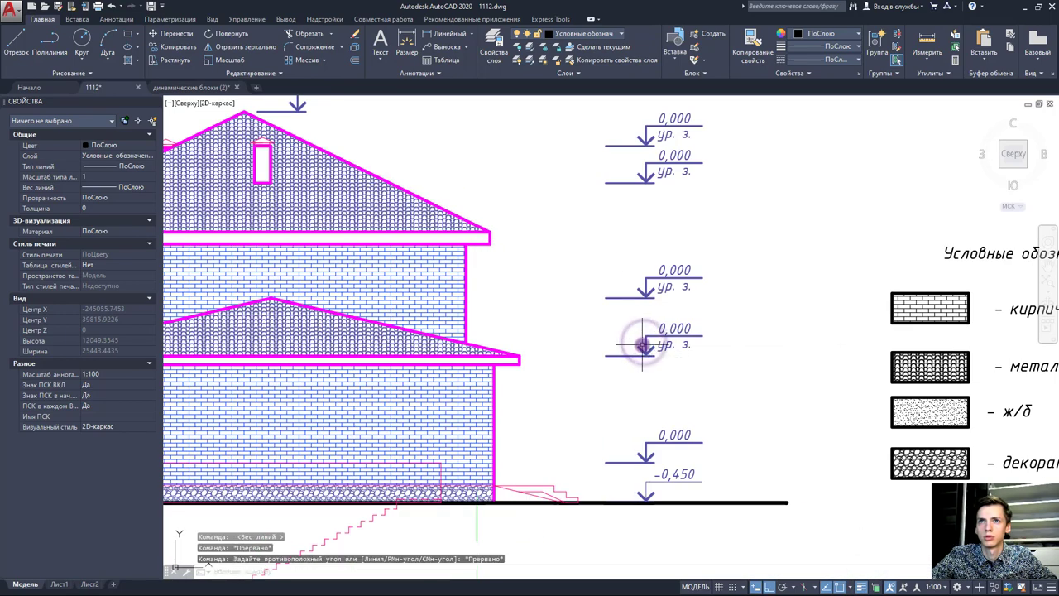
double_click(644, 343)
key("Escape")
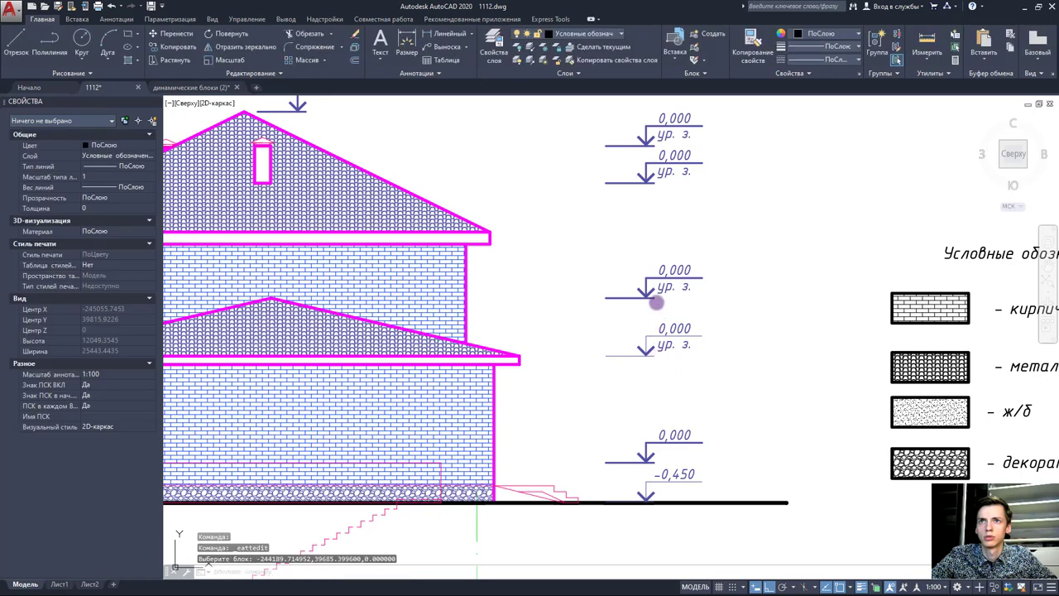
key("Escape")
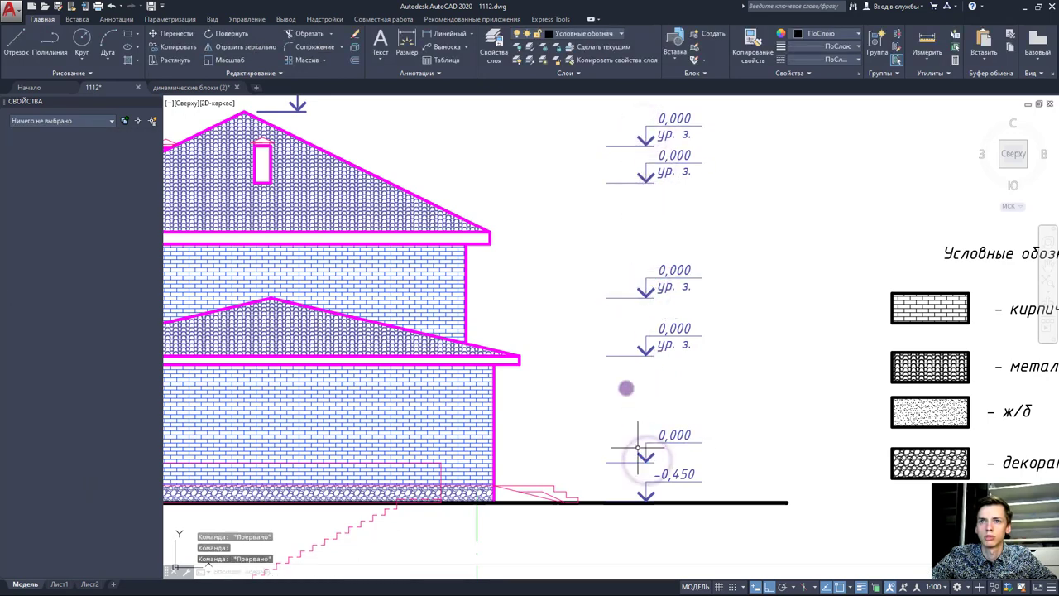
scroll(641, 351, "down", 2)
left_click(448, 205)
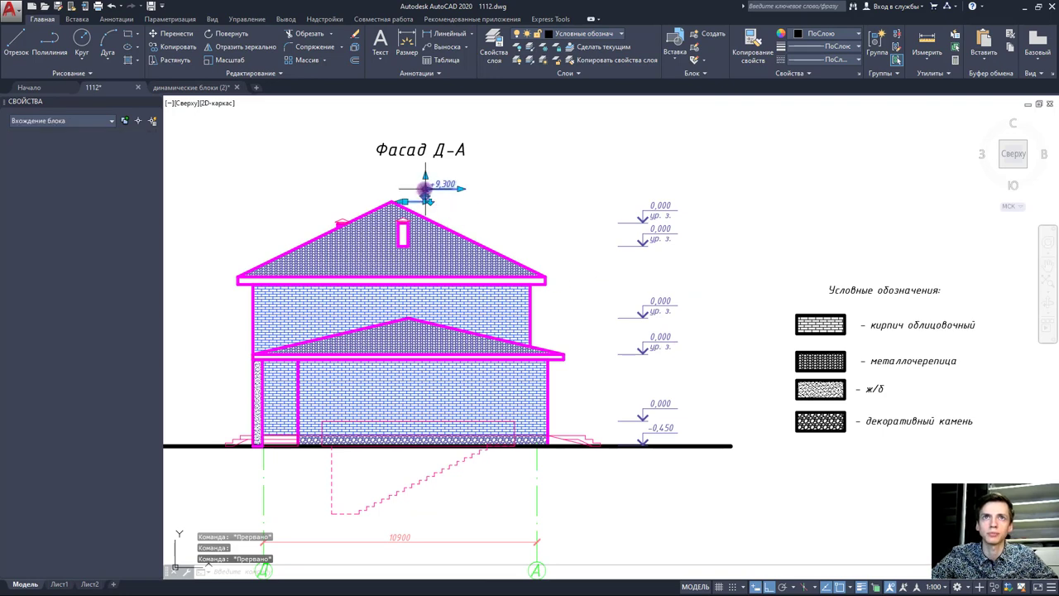
key("Escape")
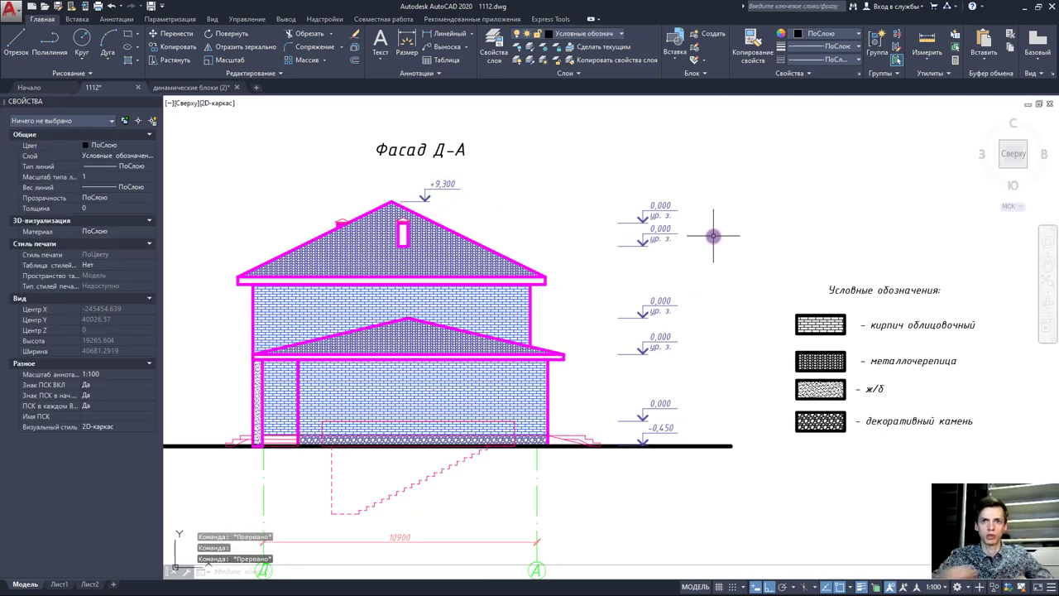